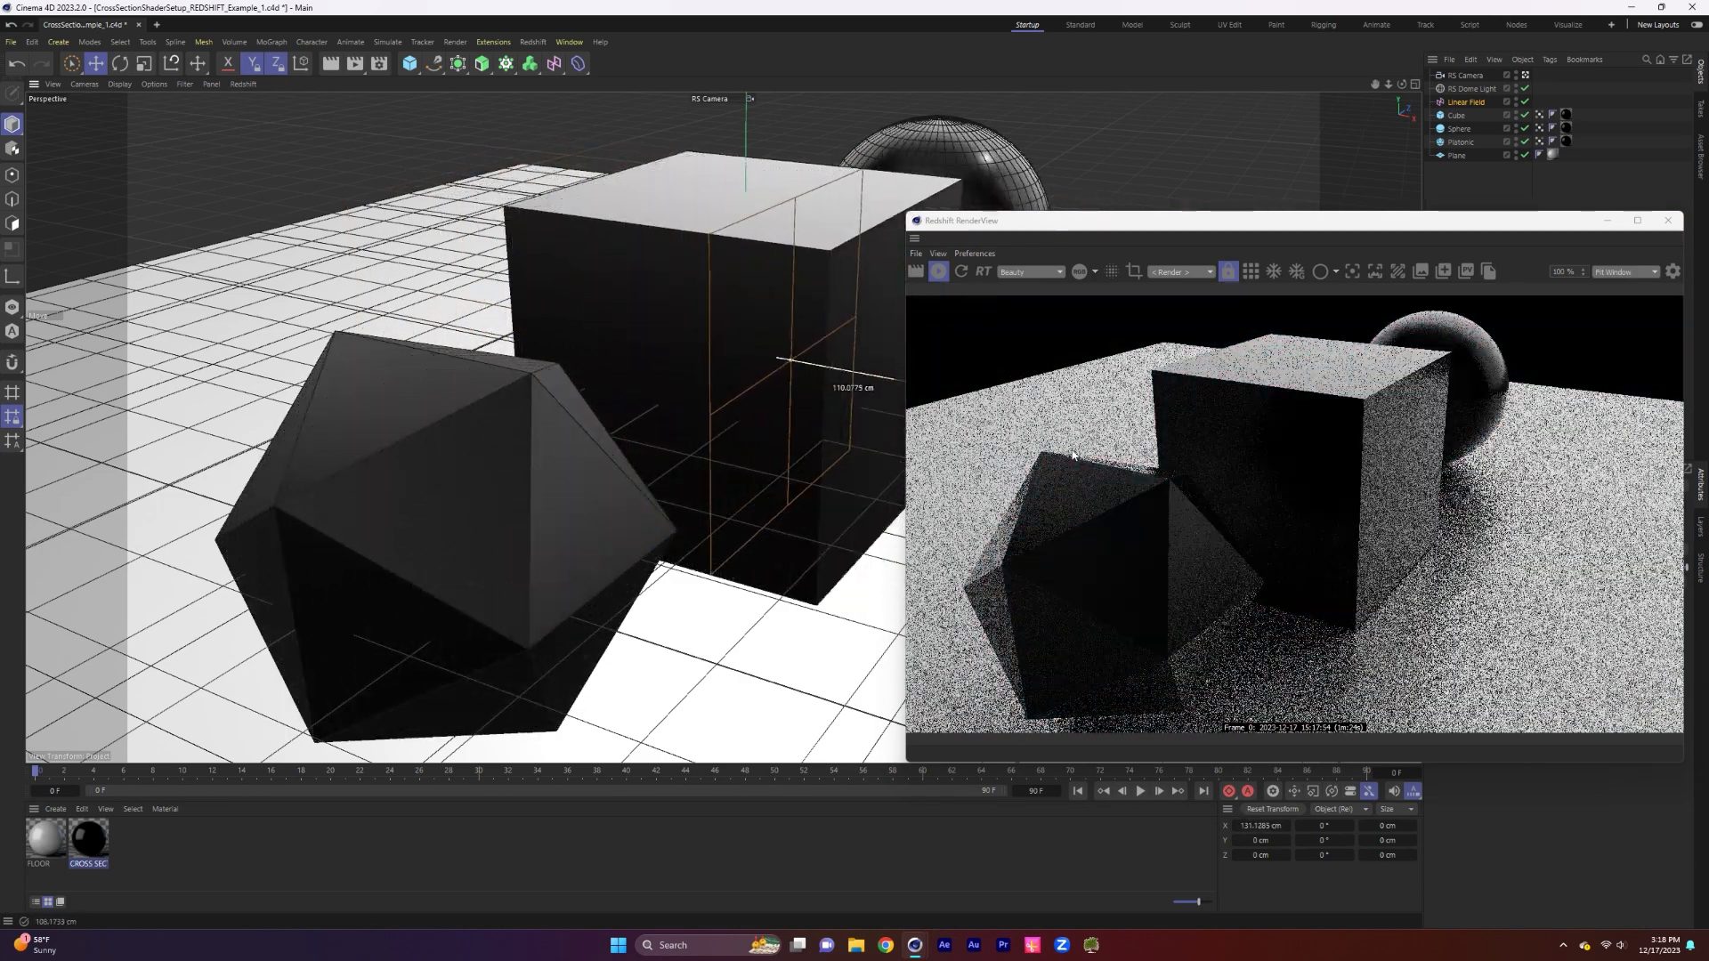
Try rotating the Linear Field to tilt the cross-section cut, and undo the changes.
key("r")
left_click_drag(838, 326, 806, 416)
key("e")
key("r")
key("ctrl+z")
key("ctrl+z")
key("ctrl+z")
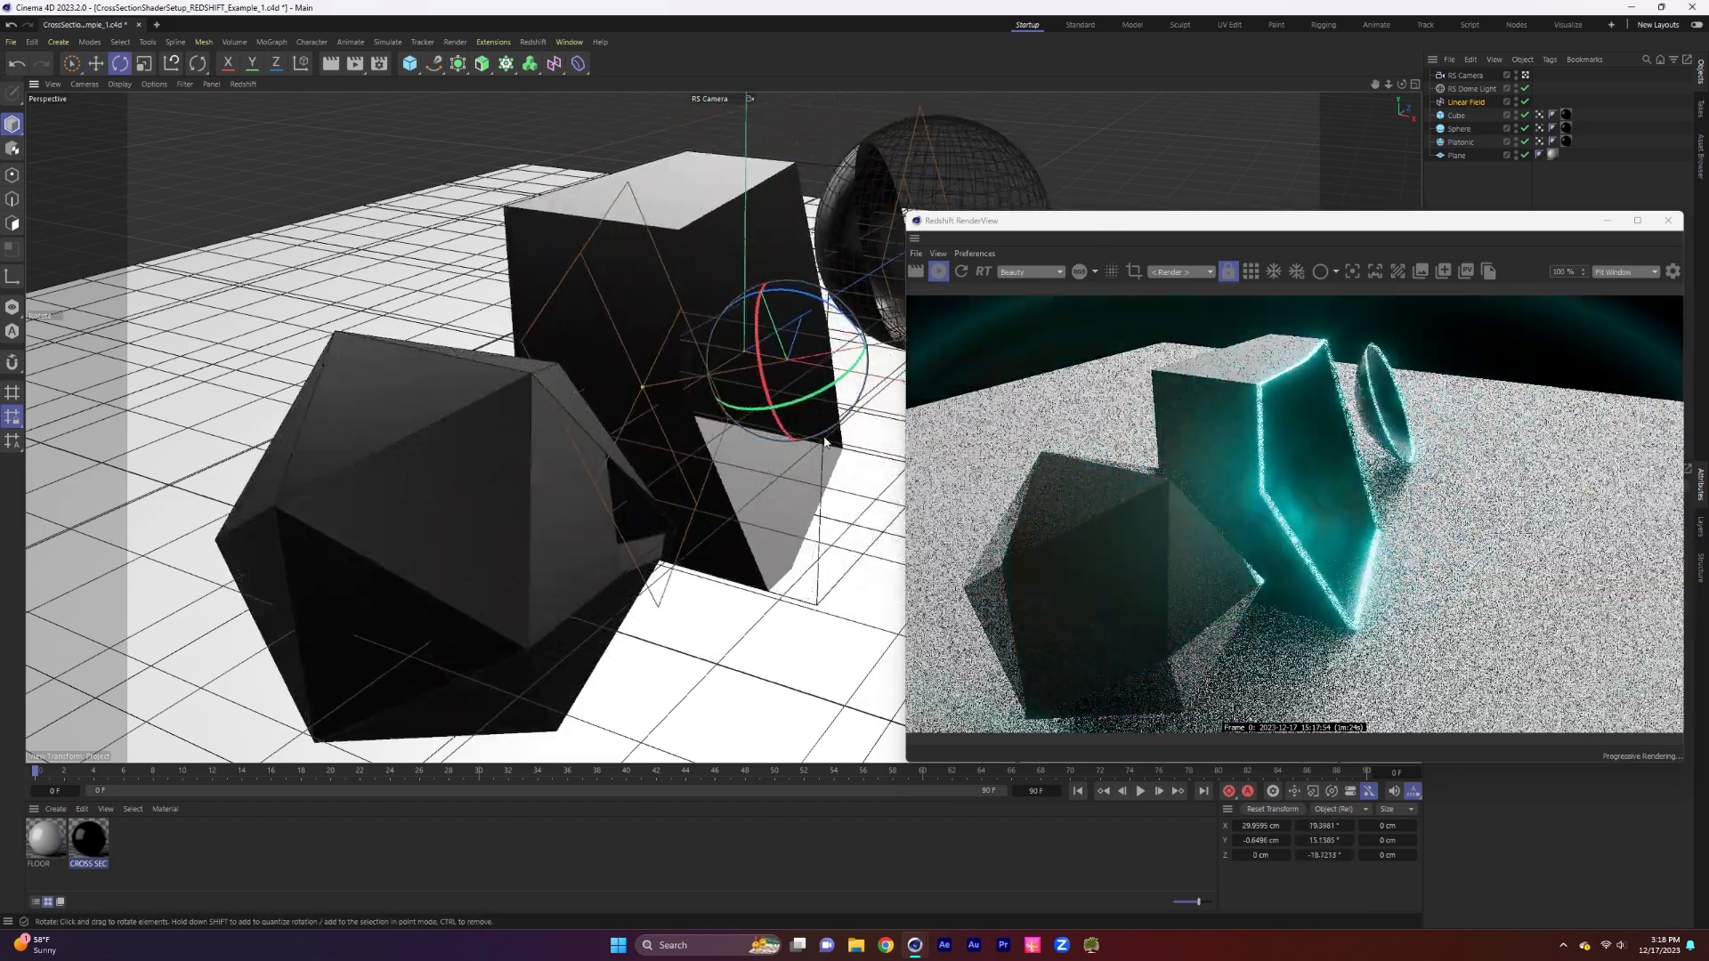
Open the node graph of the CROSS SECTION material and examine the settings of its two Ramp nodes.
double_click(93, 853)
left_click_drag(489, 476, 577, 195)
middle_click_drag(563, 372, 577, 407)
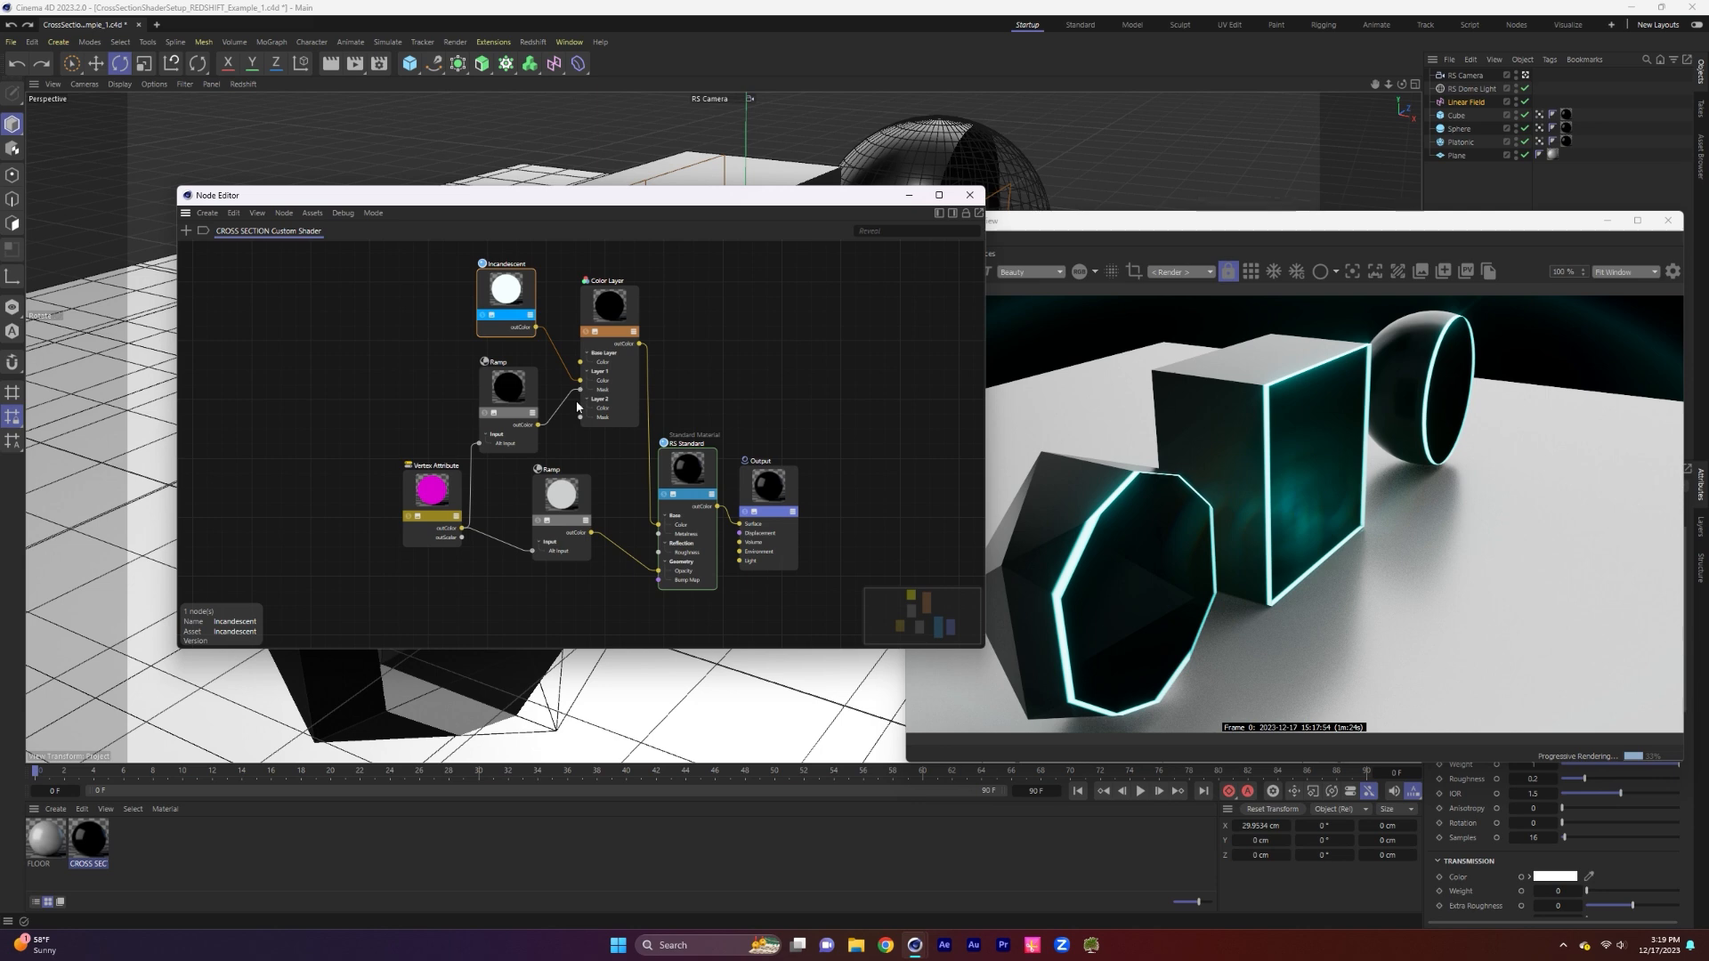
left_click_drag(567, 496, 581, 499)
left_click(953, 213)
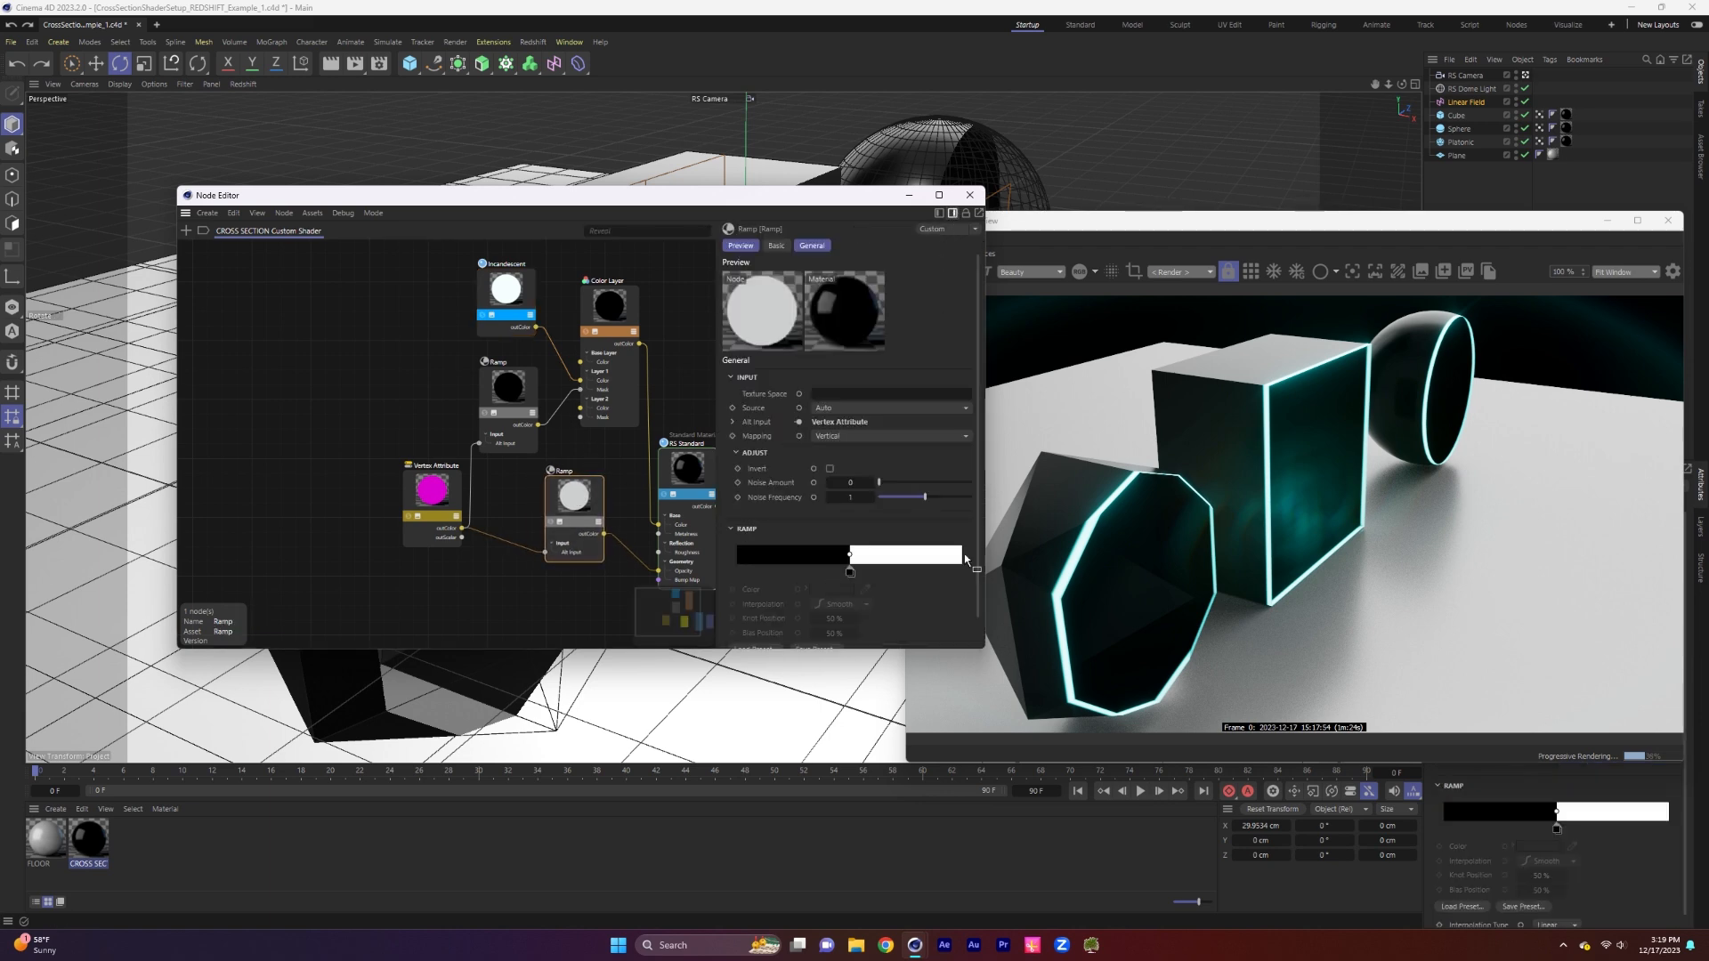
left_click_drag(983, 652, 1089, 731)
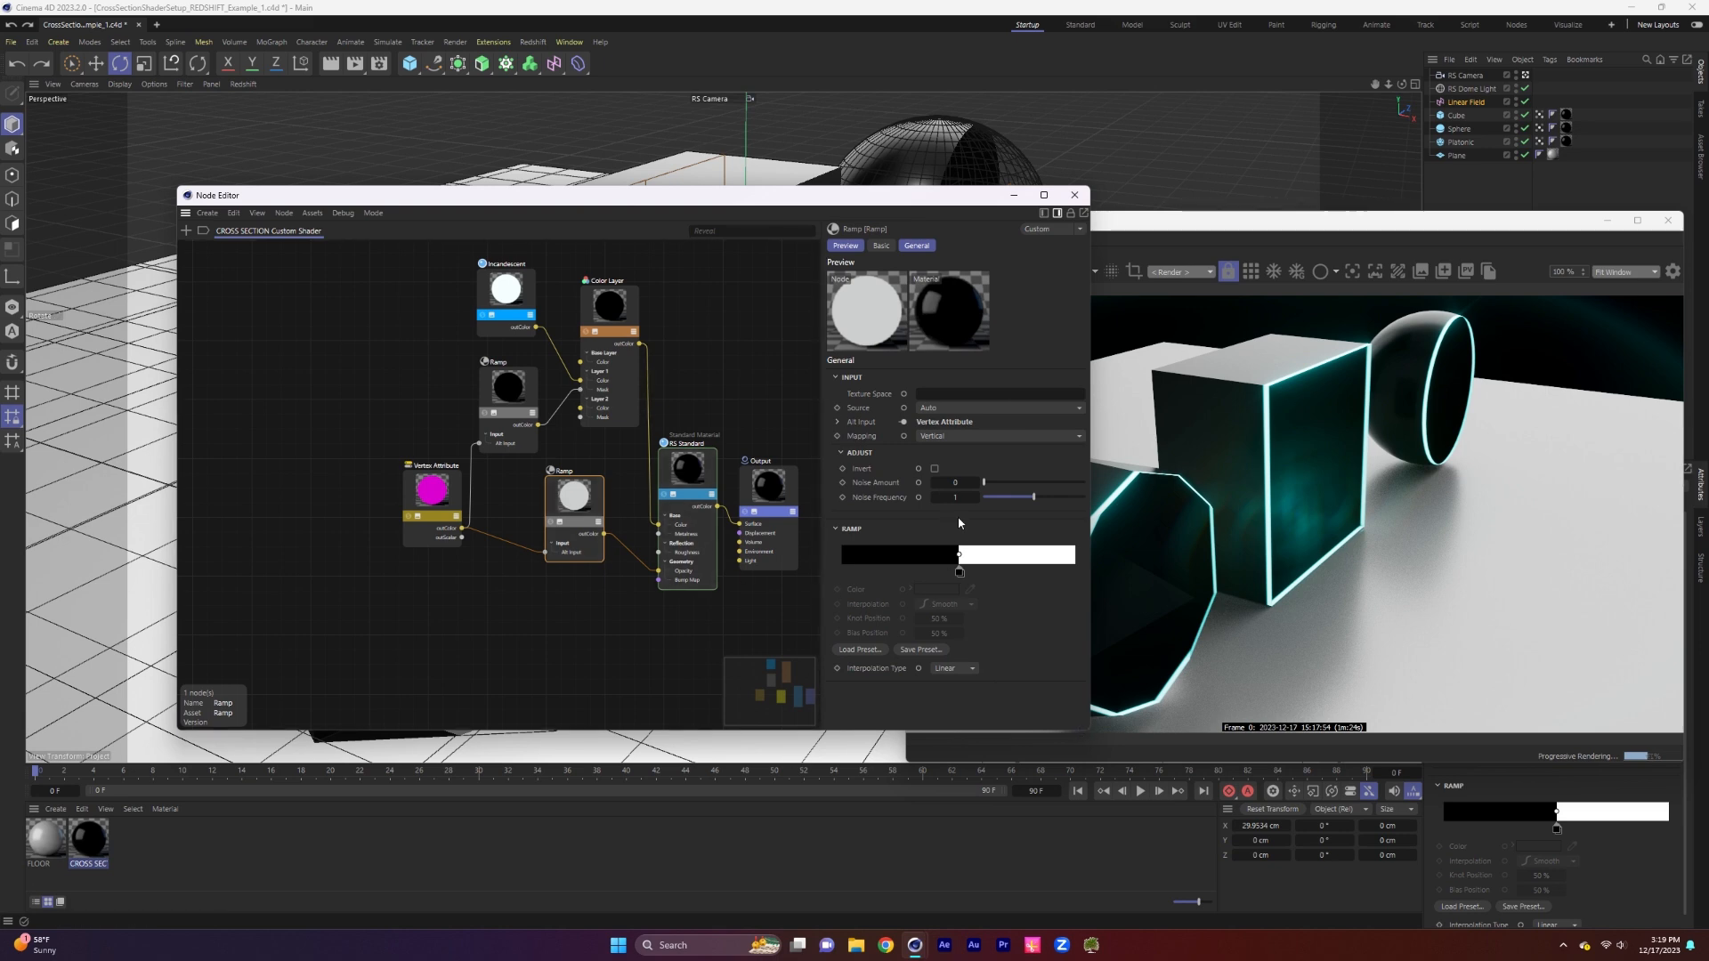
left_click(513, 392)
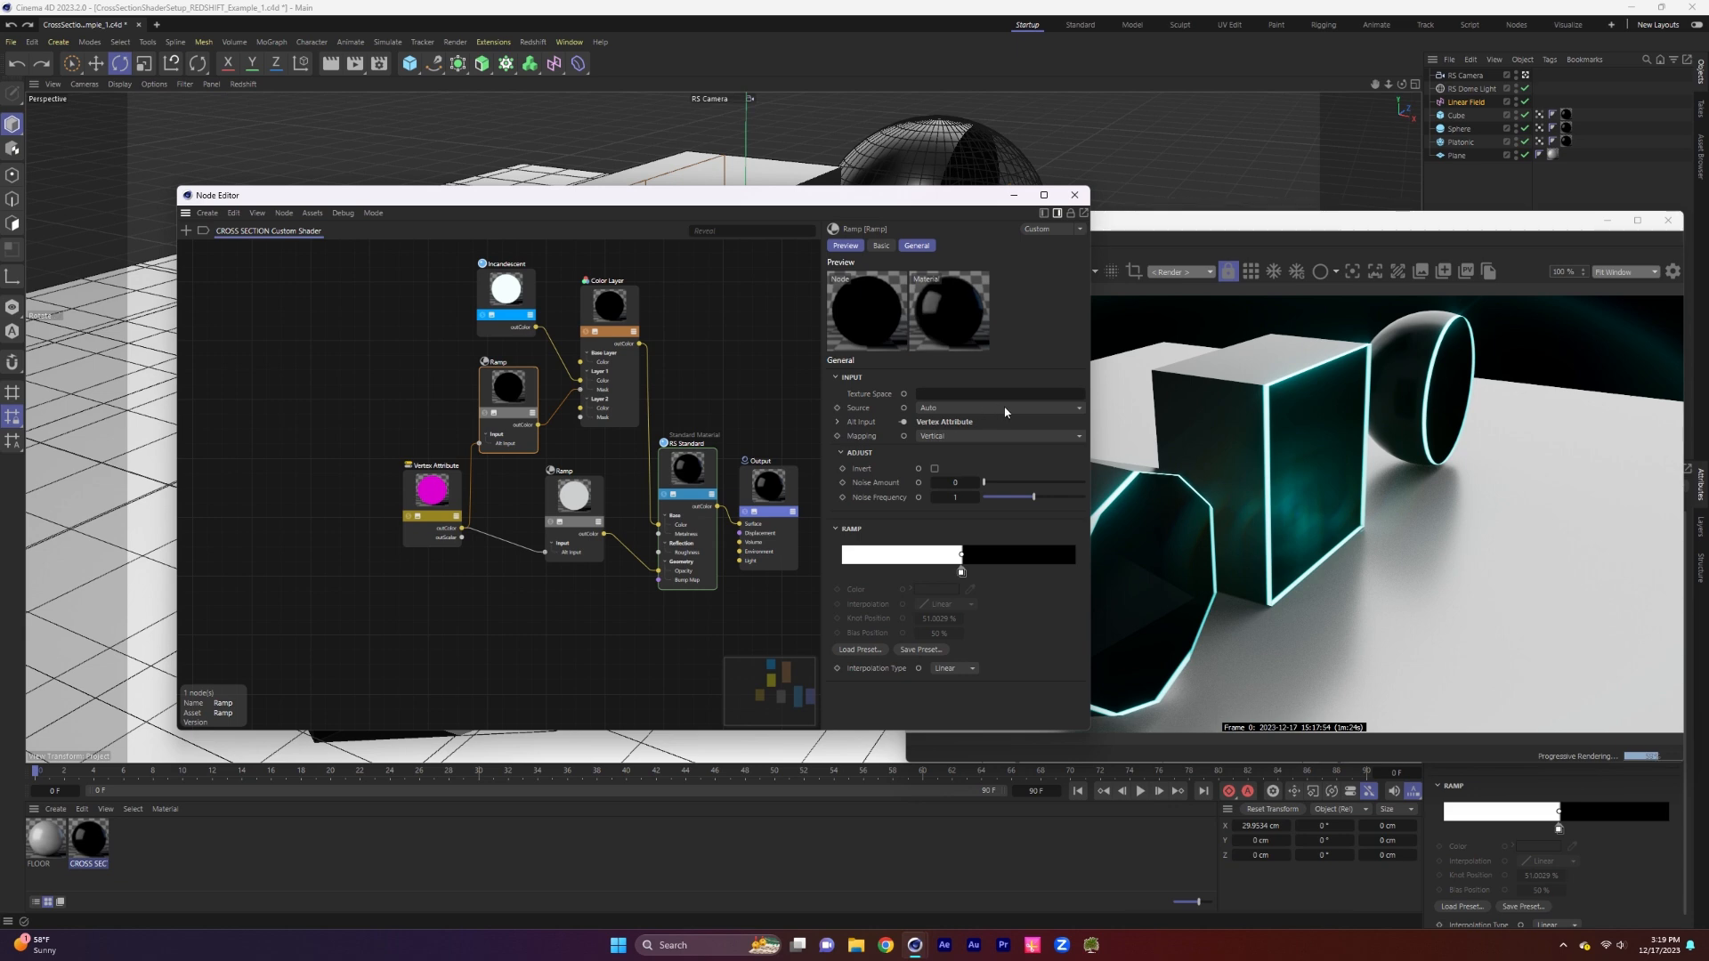
left_click_drag(954, 209, 901, 215)
left_click(1022, 203)
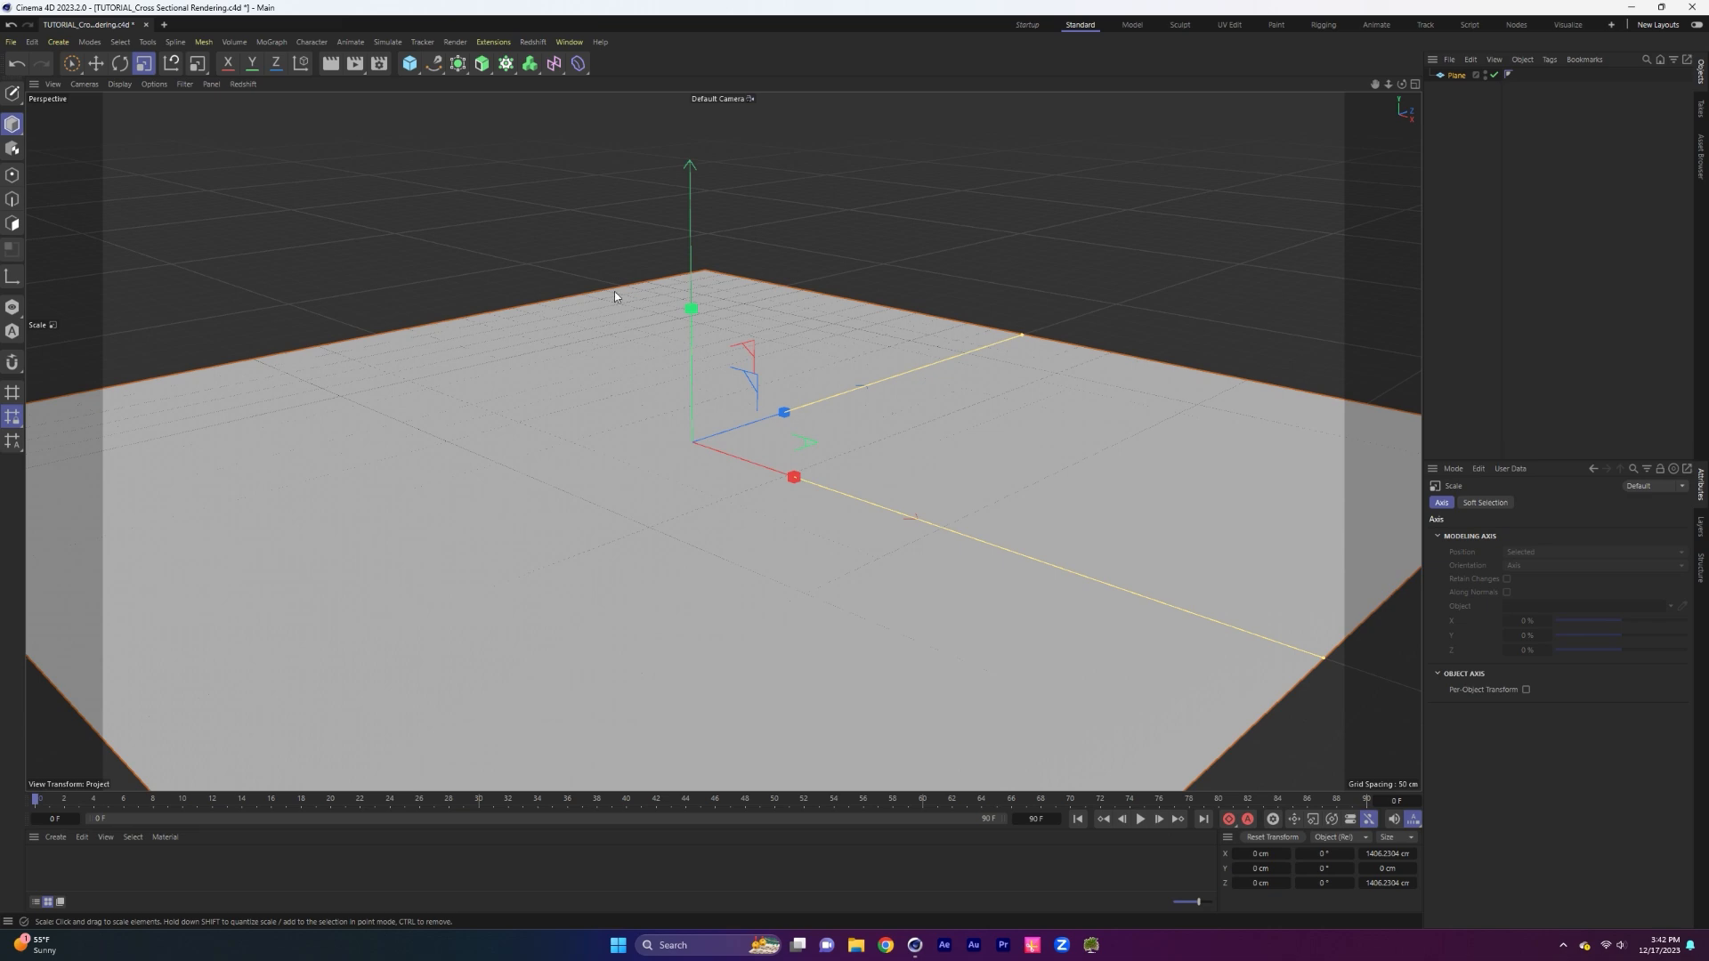
Add a cube and raise it to about 111 cm in Y so it sits above the plane.
left_click(410, 64)
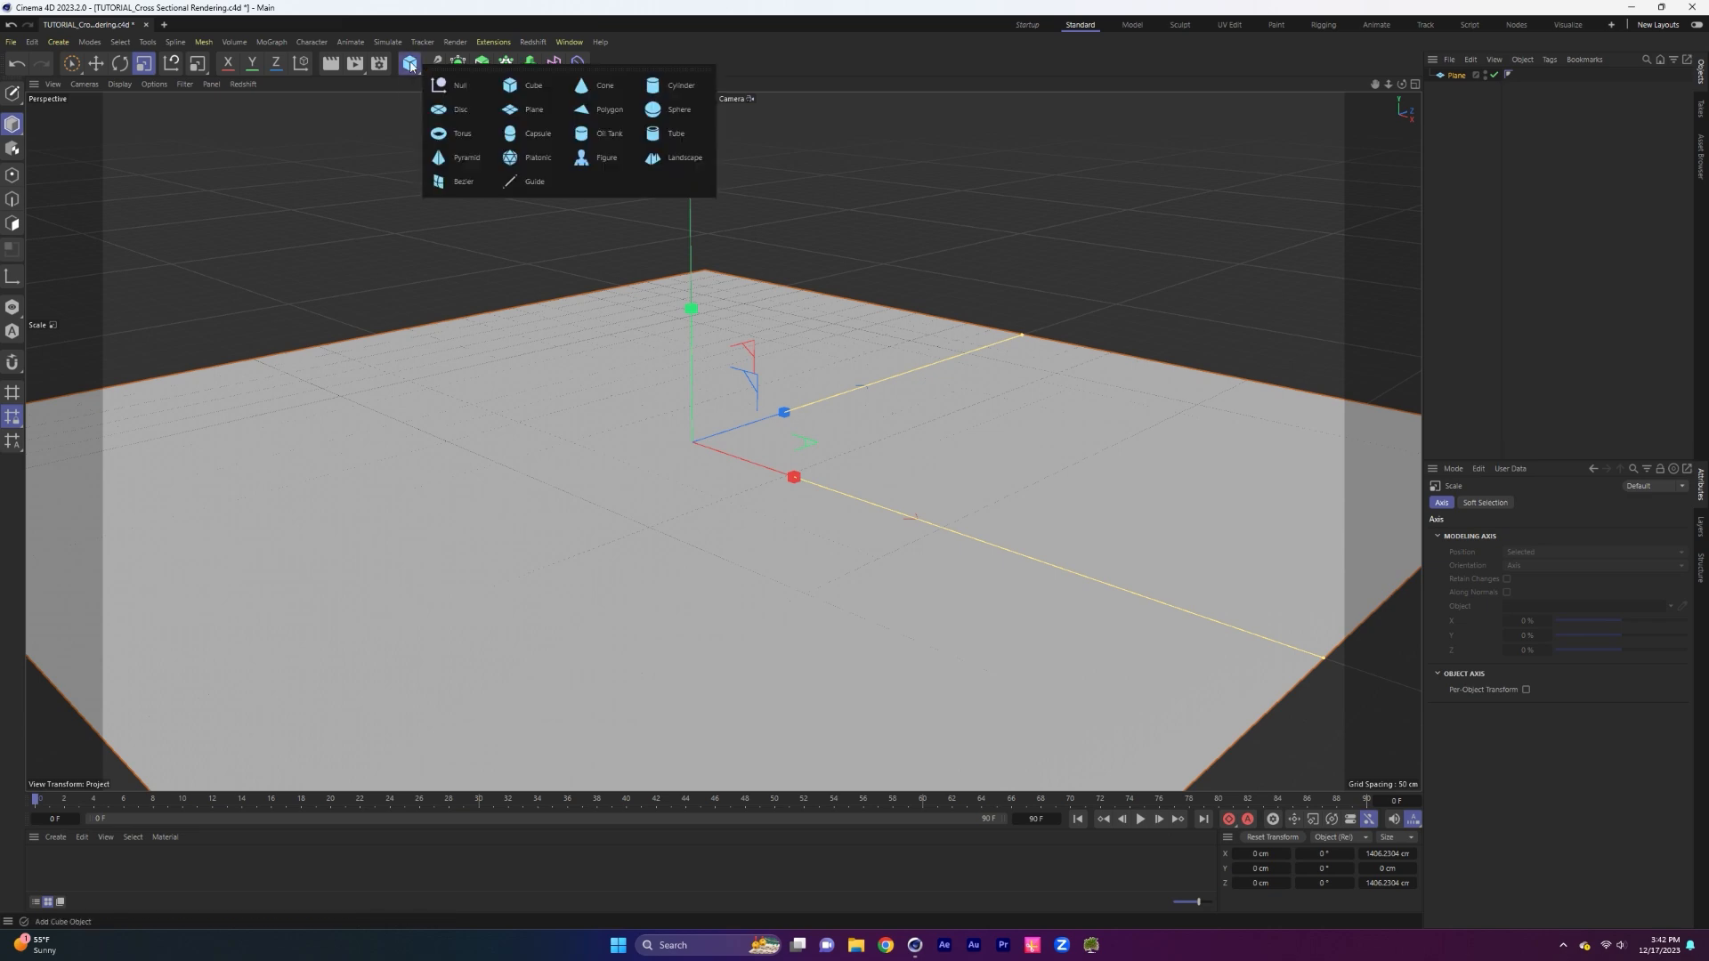
left_click(534, 88)
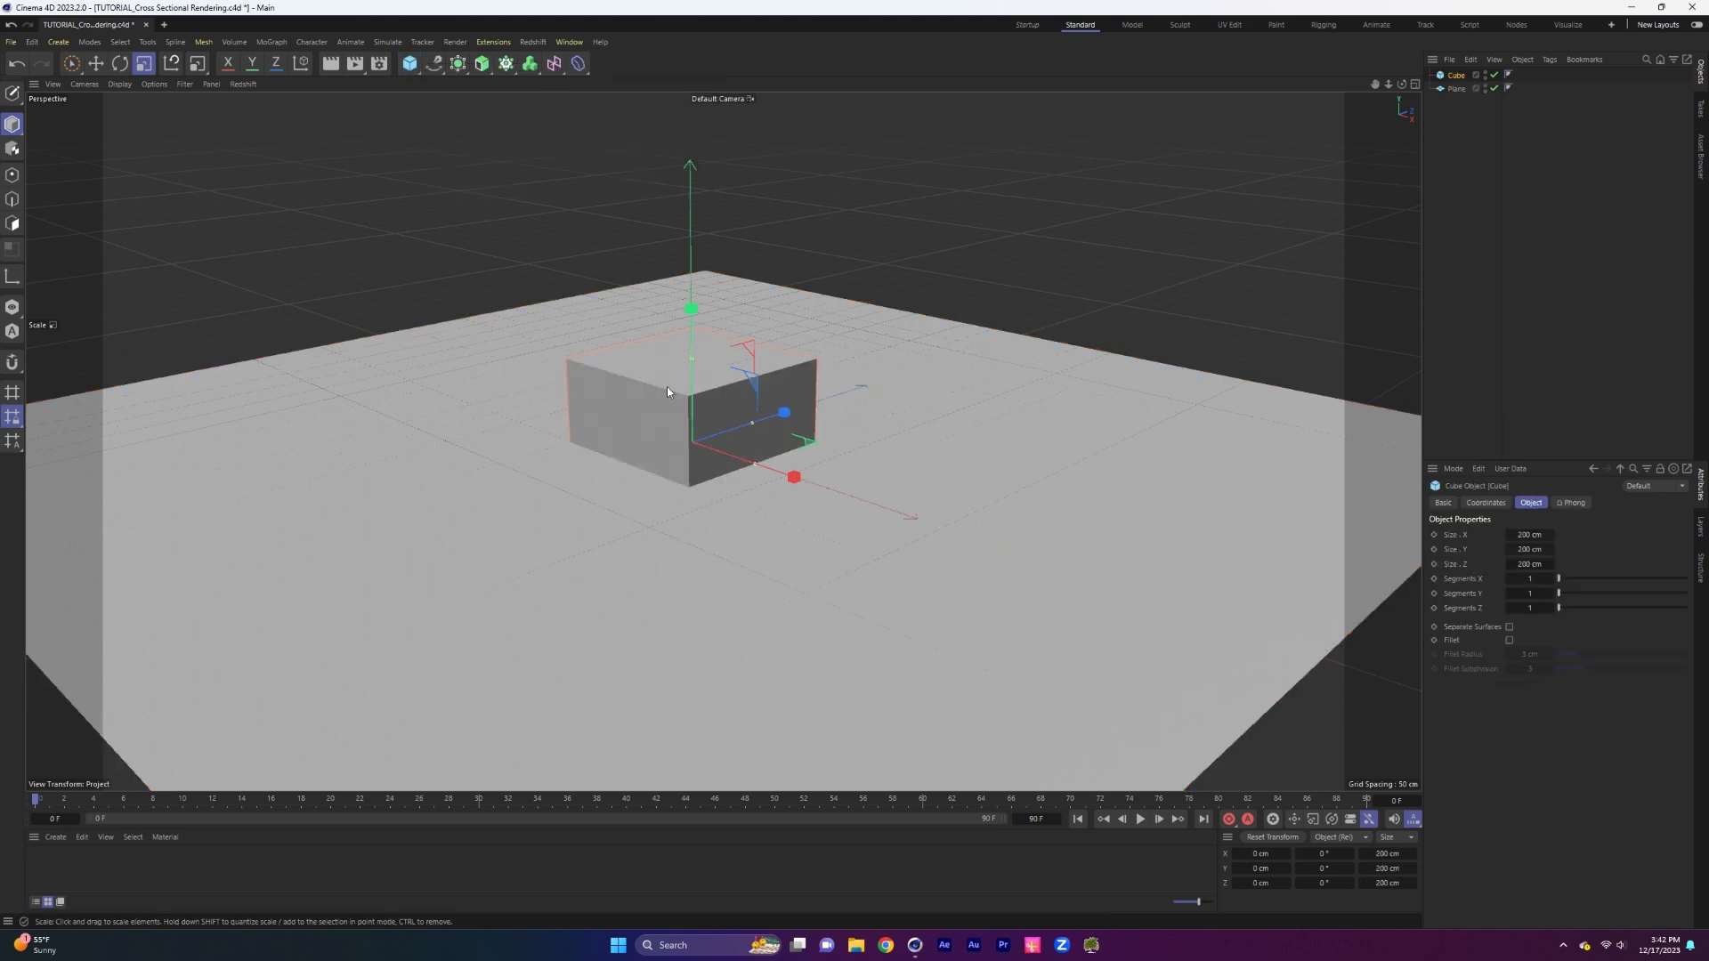
key("e")
left_click_drag(692, 379, 666, 276)
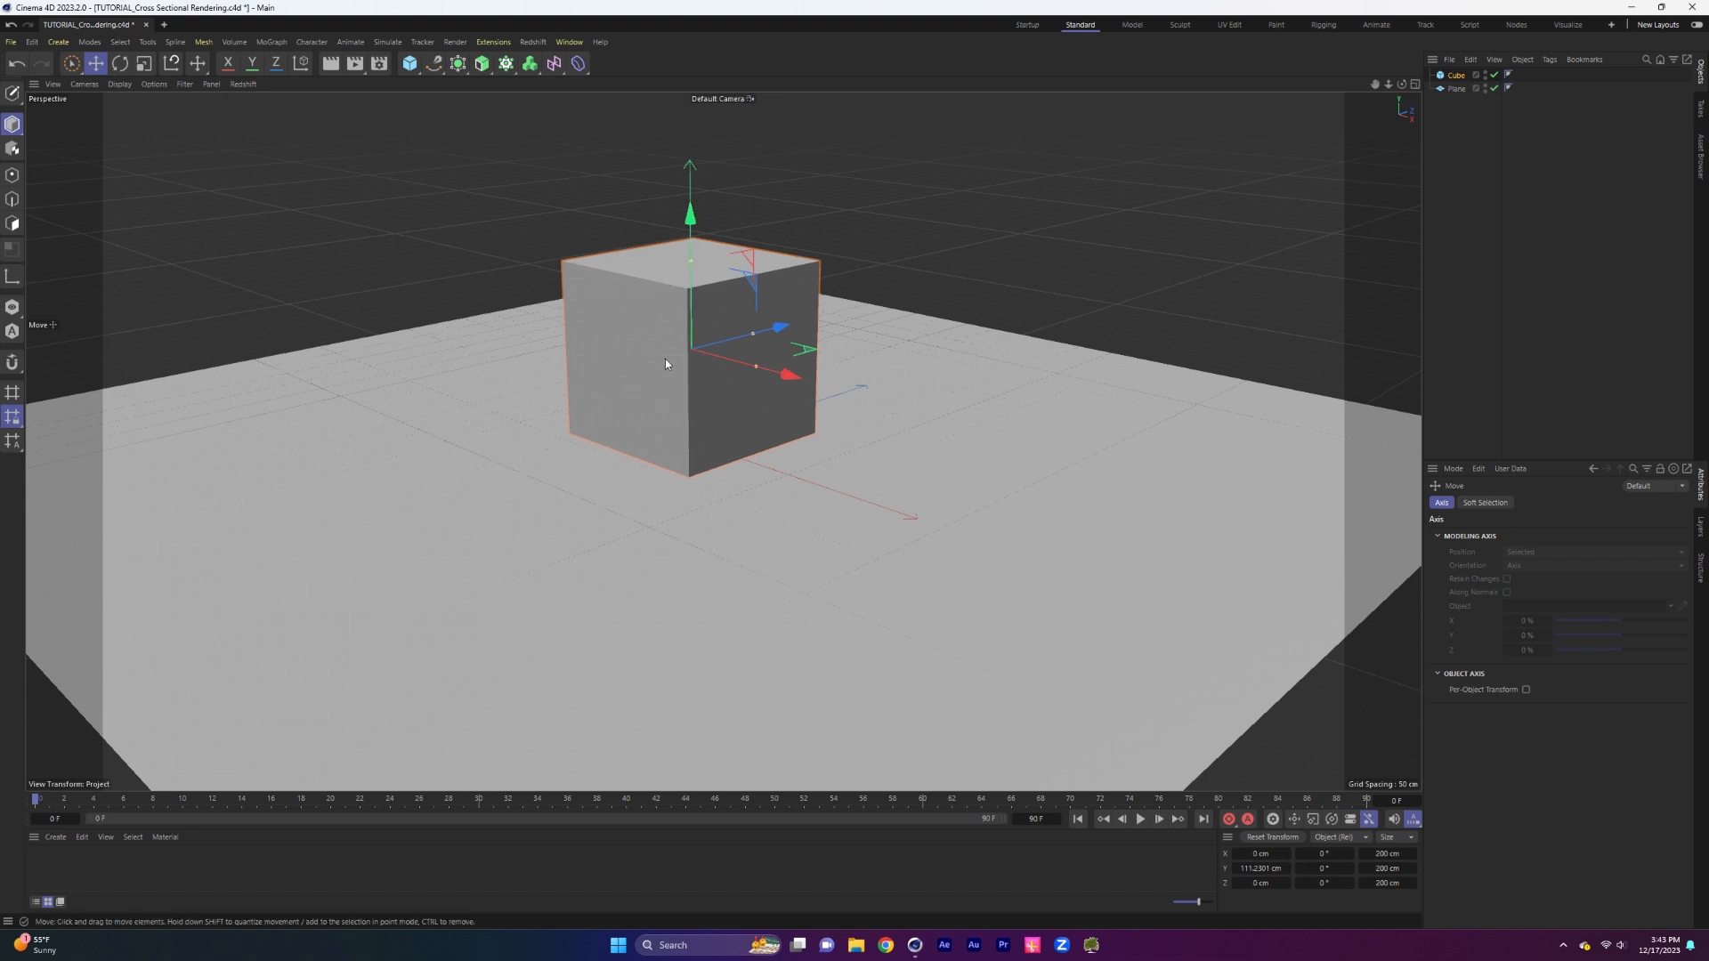
Create a Redshift Standard material and name it CROSS SECTION.
left_click(62, 837)
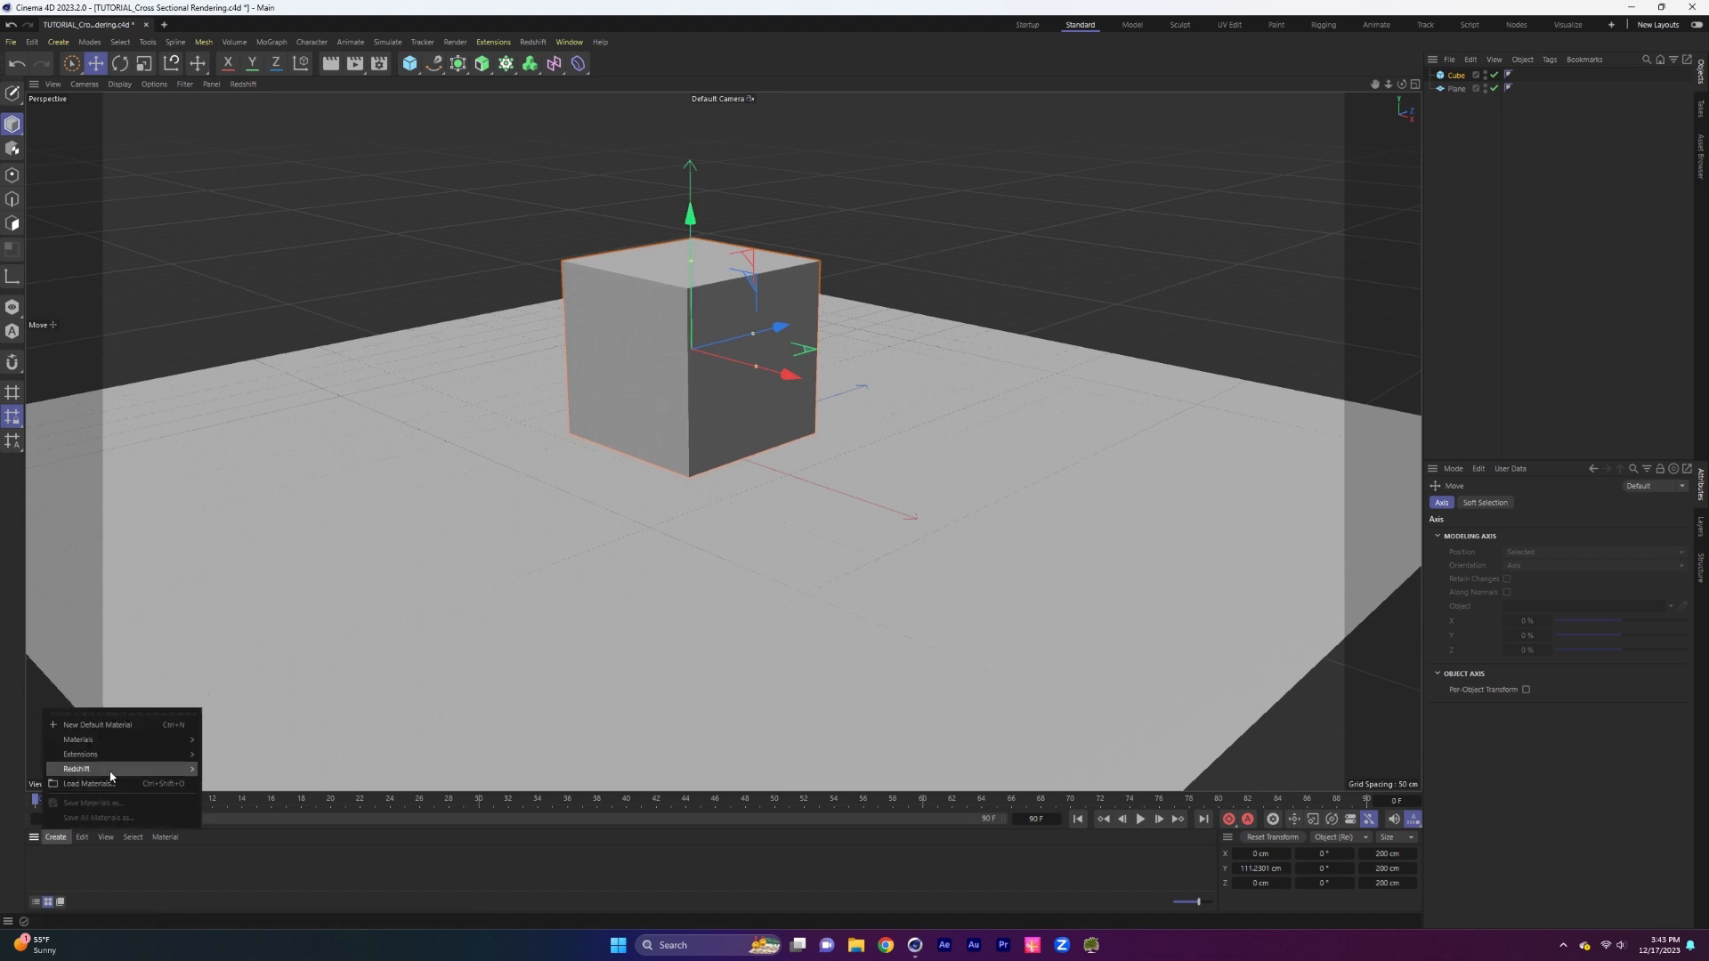
mouse_move(133, 769)
mouse_move(227, 774)
left_click(276, 726)
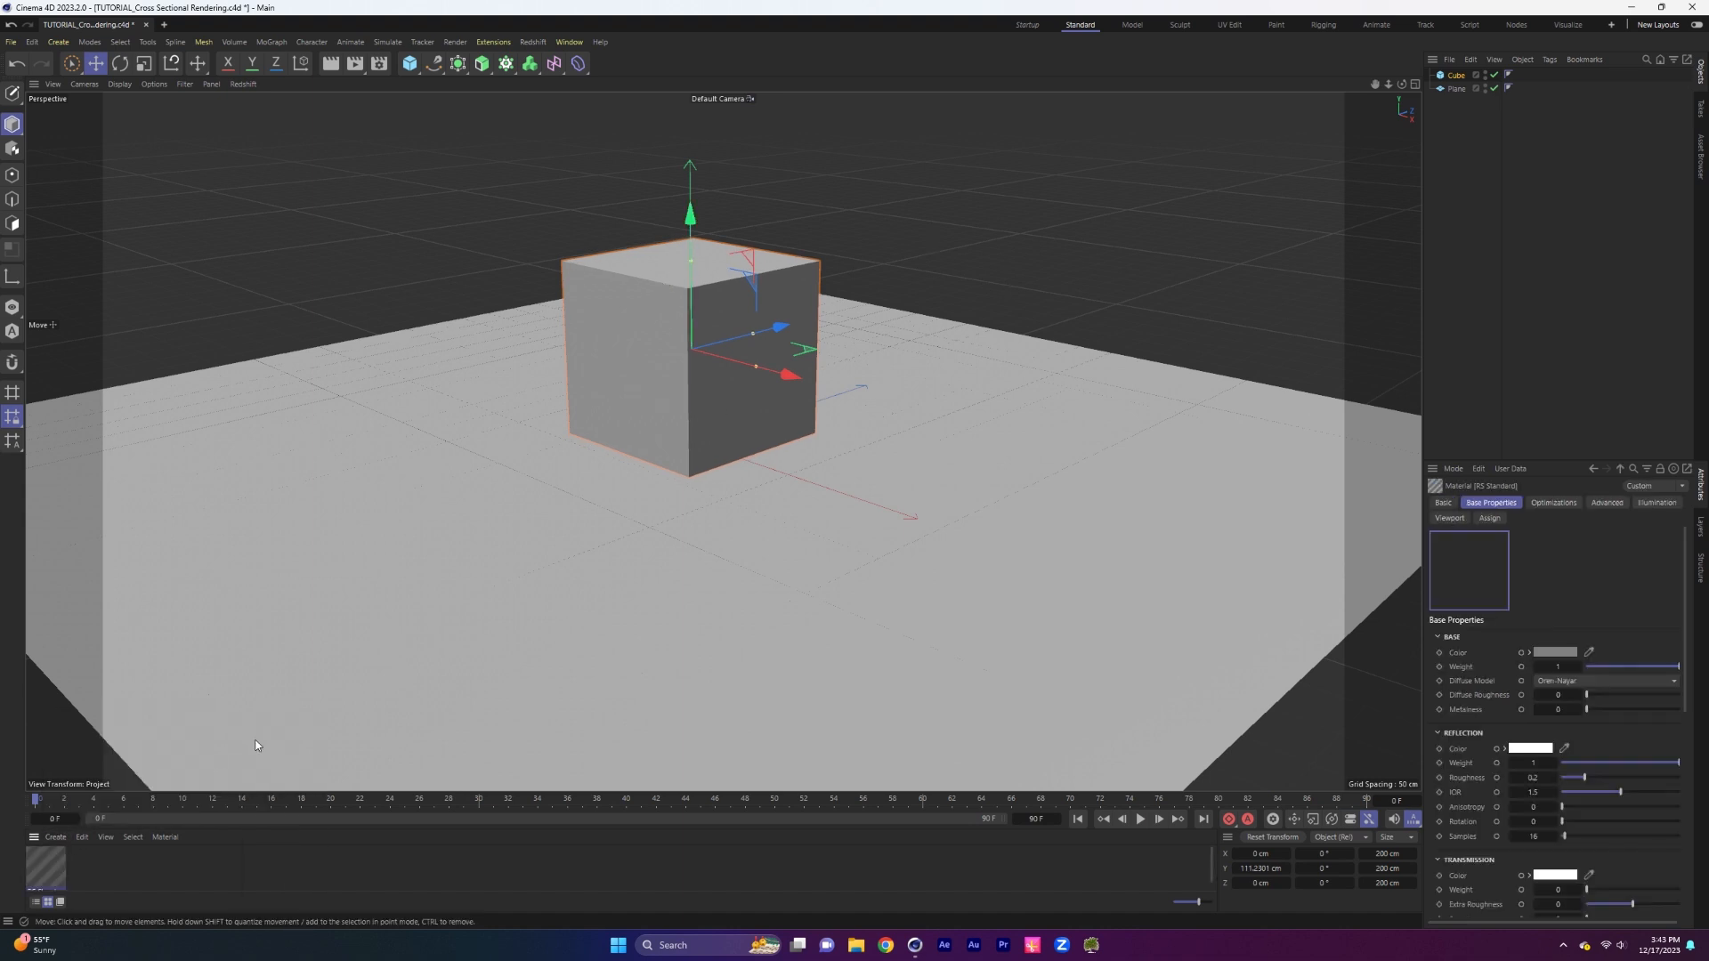
left_click_drag(168, 792, 158, 771)
double_click(46, 871)
type("CROSS SEC")
key("Return")
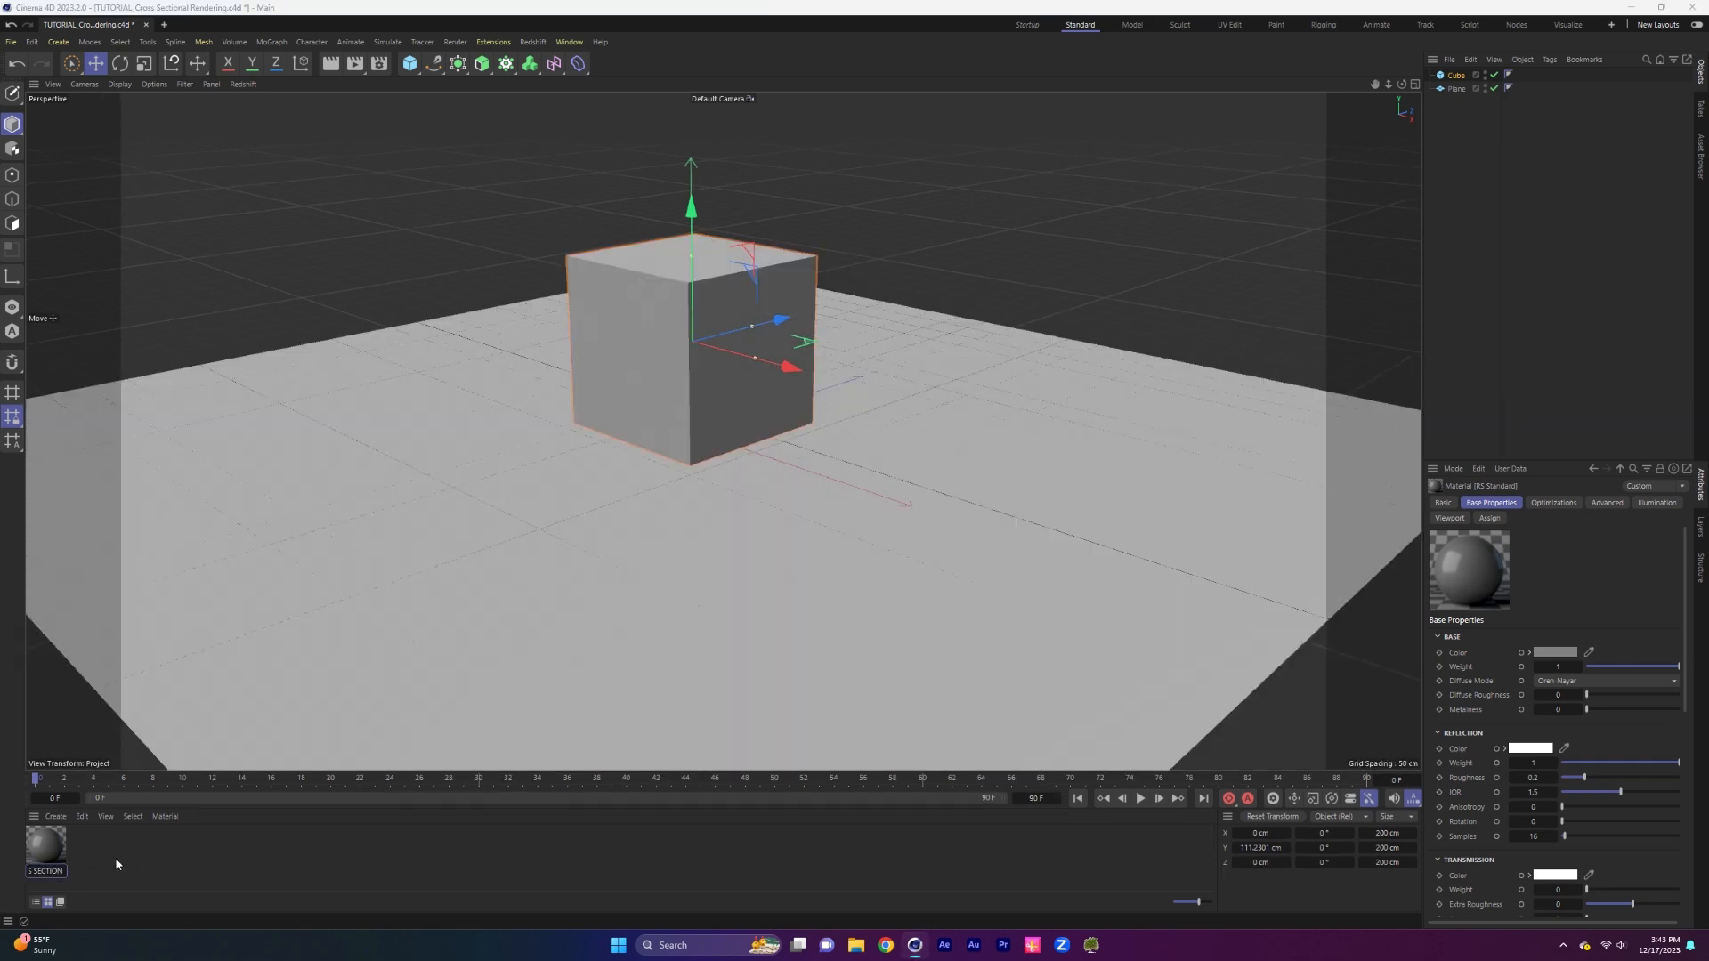
Apply the CROSS SECTION material to the cube and open its node graph beside the cube.
left_click(104, 857)
left_click_drag(45, 846, 664, 355)
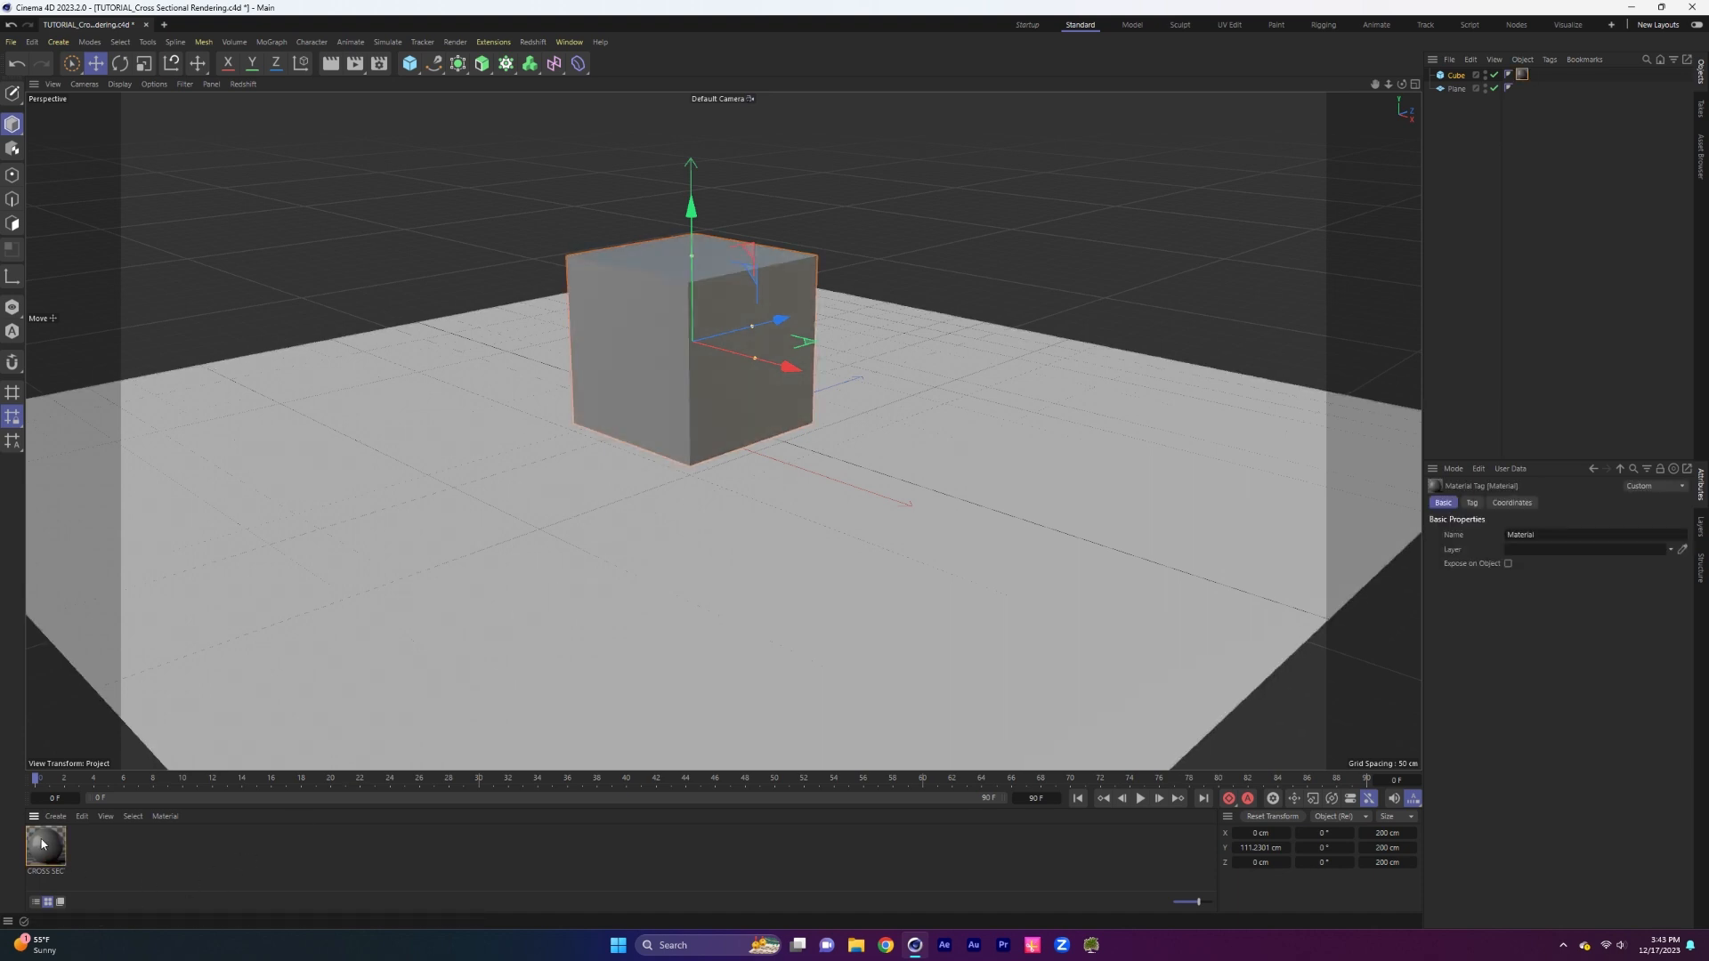
double_click(41, 844)
left_click_drag(458, 476, 1017, 303)
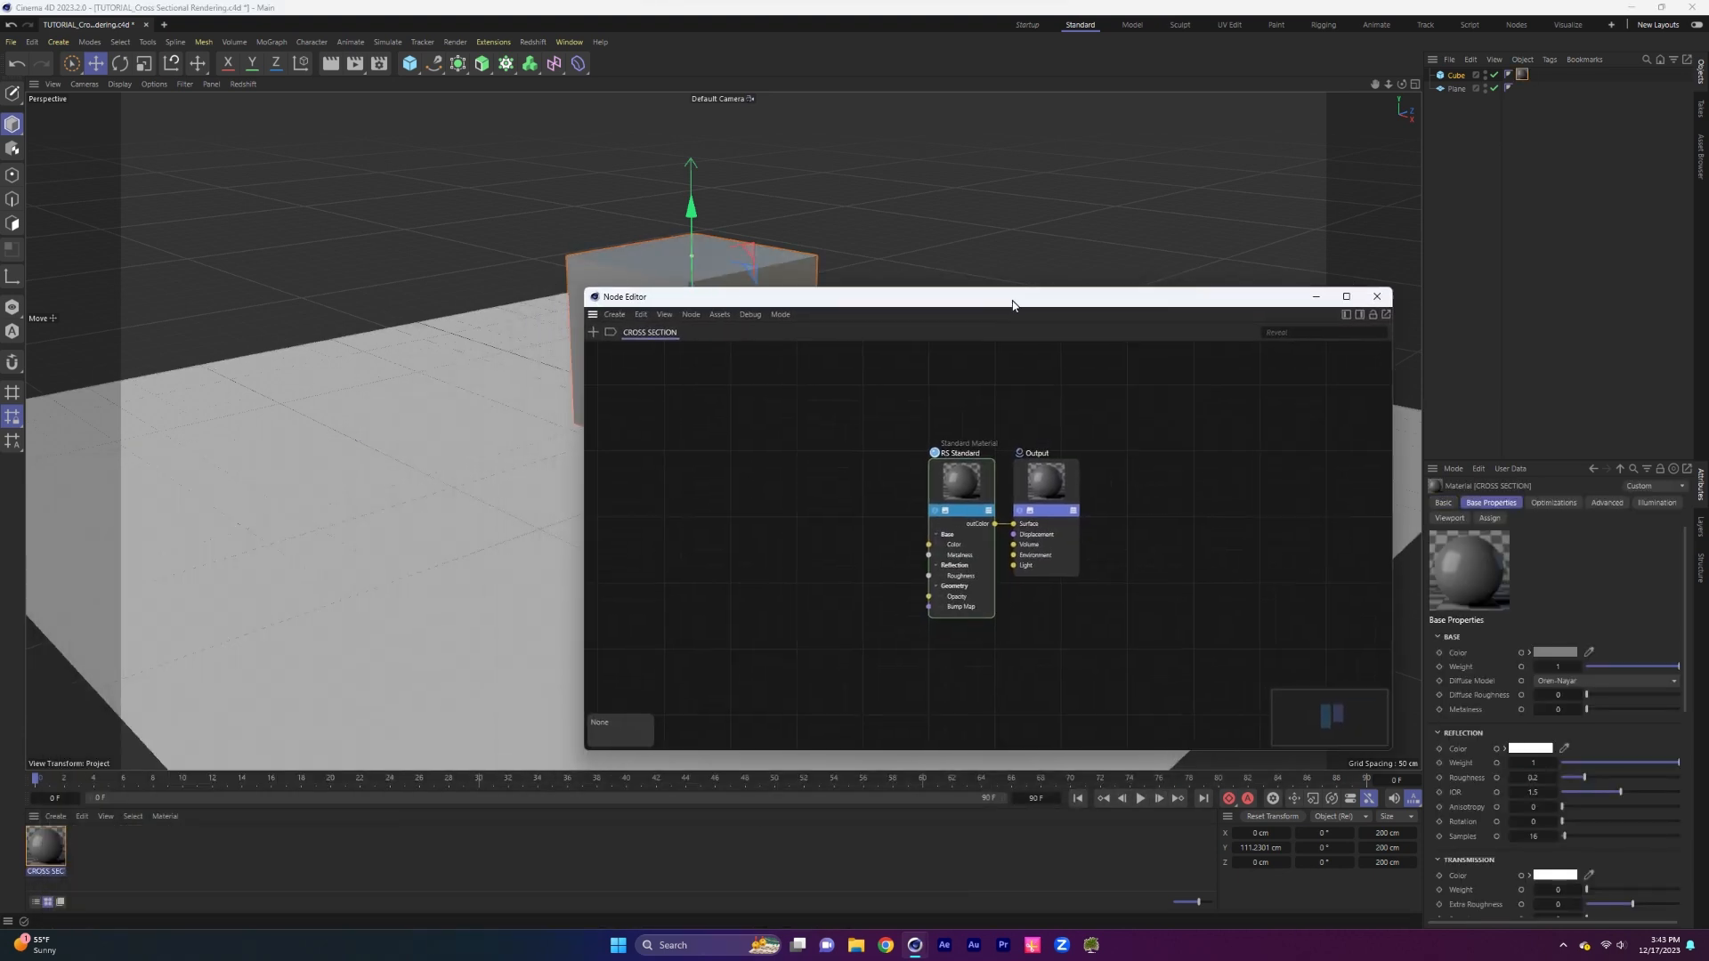
middle_click_drag(640, 270, 441, 294, "alt")
left_click_drag(615, 295, 644, 293)
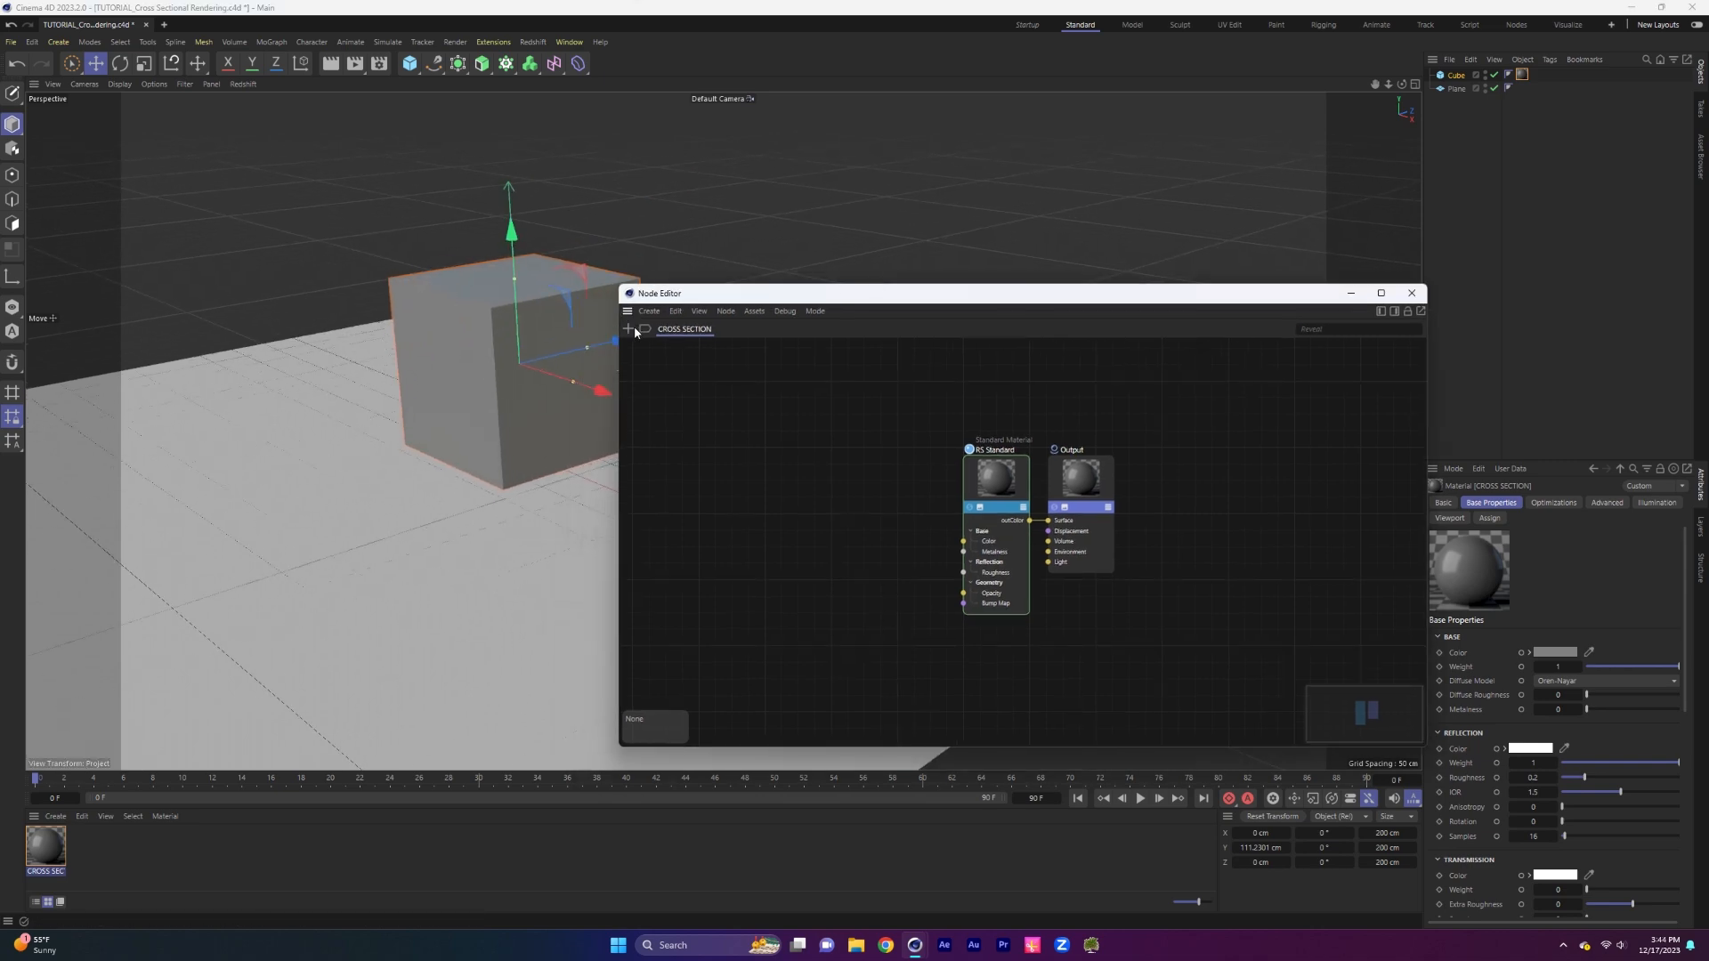
Add two Ramp nodes to the material graph, one above the other, ahead of the RS Standard node.
left_click(638, 329)
type("ramp")
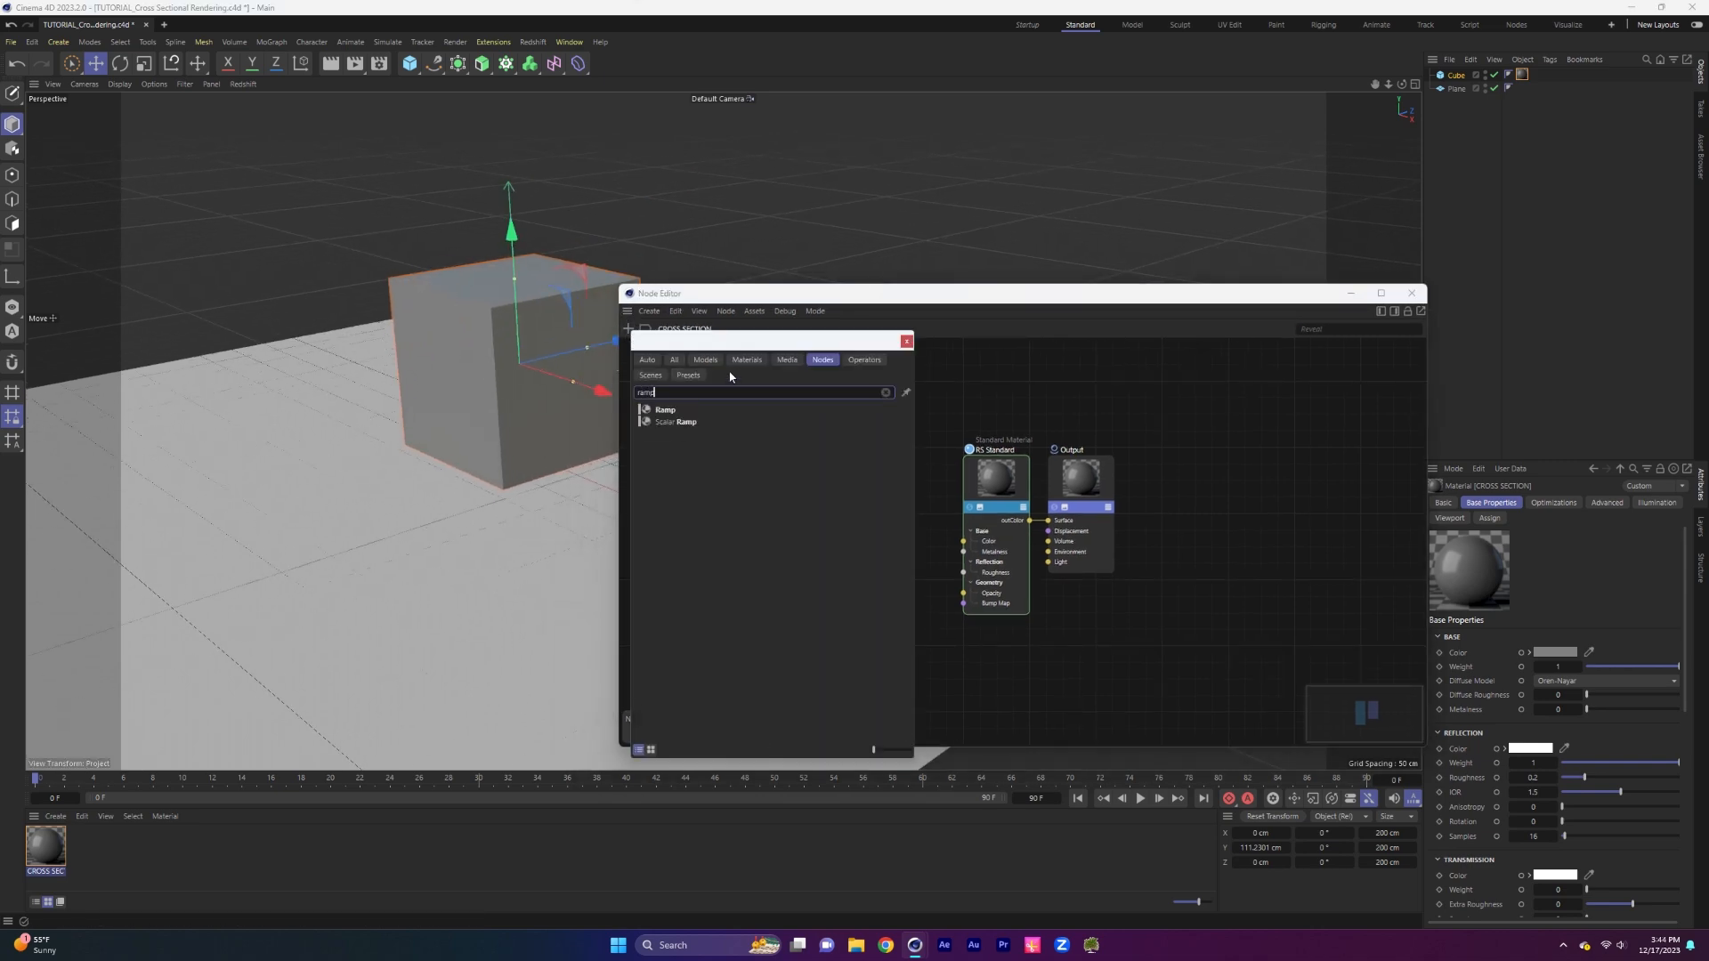
double_click(666, 410)
left_click_drag(1003, 547, 788, 430)
left_click_drag(824, 551, 837, 585)
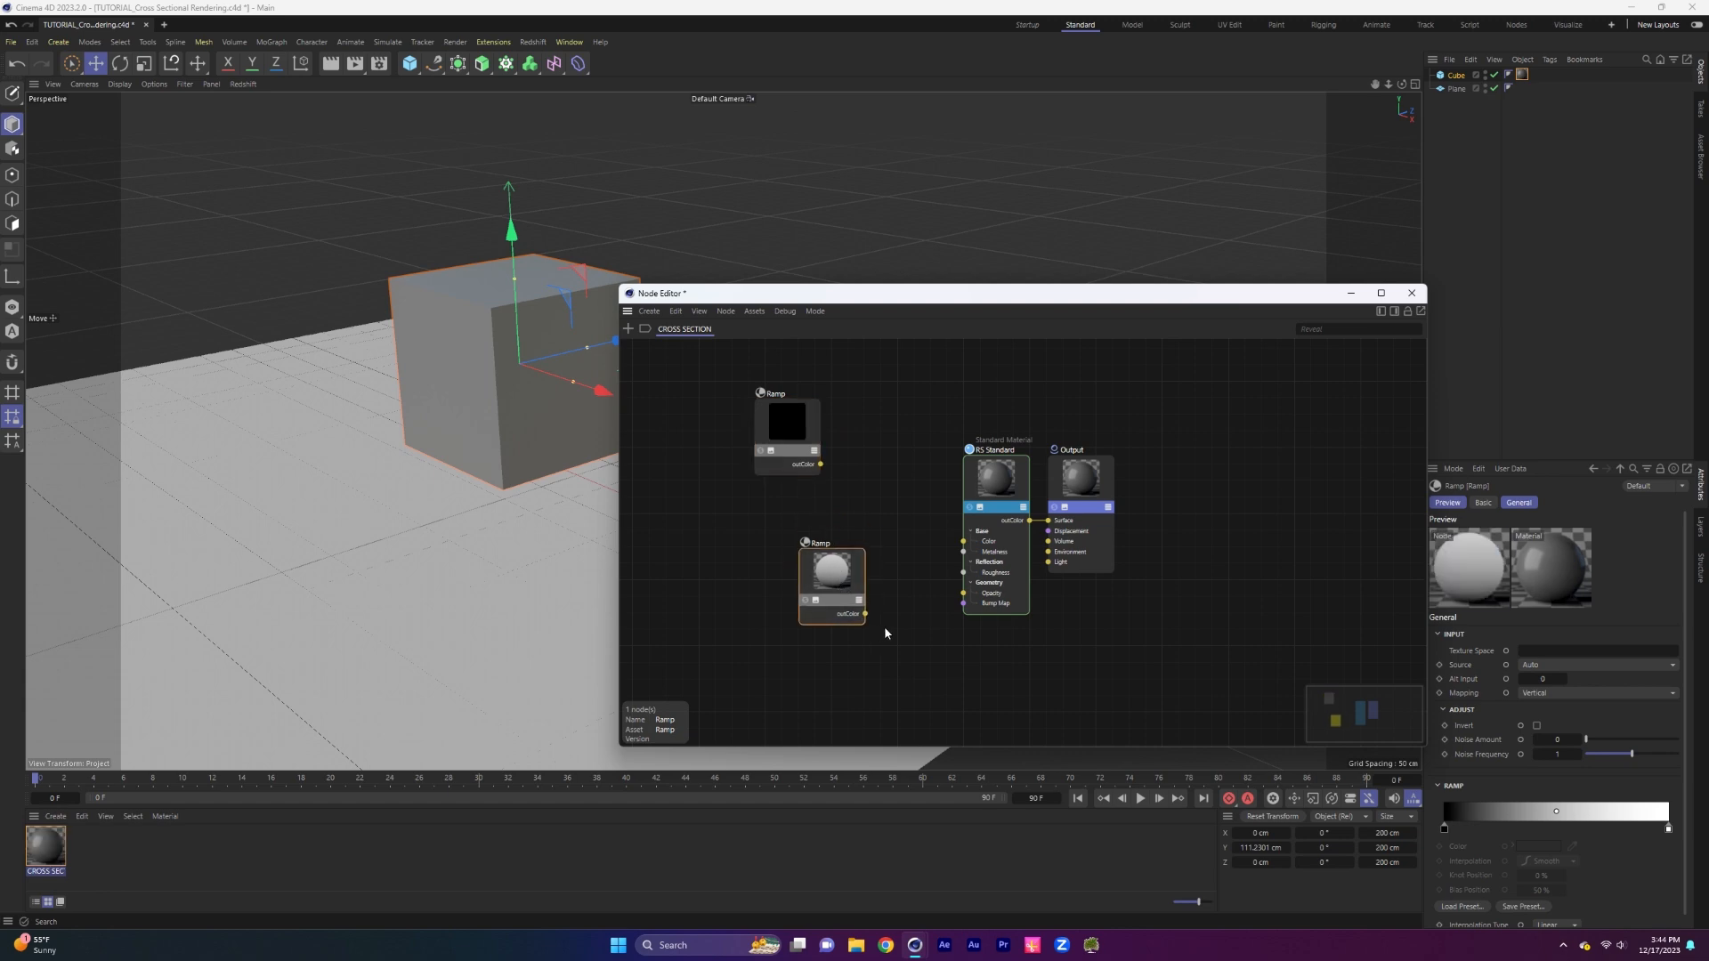
Connect the lower Ramp's outColor to the Opacity input of RS Standard and tidy the node spacing.
left_click_drag(864, 613, 963, 594)
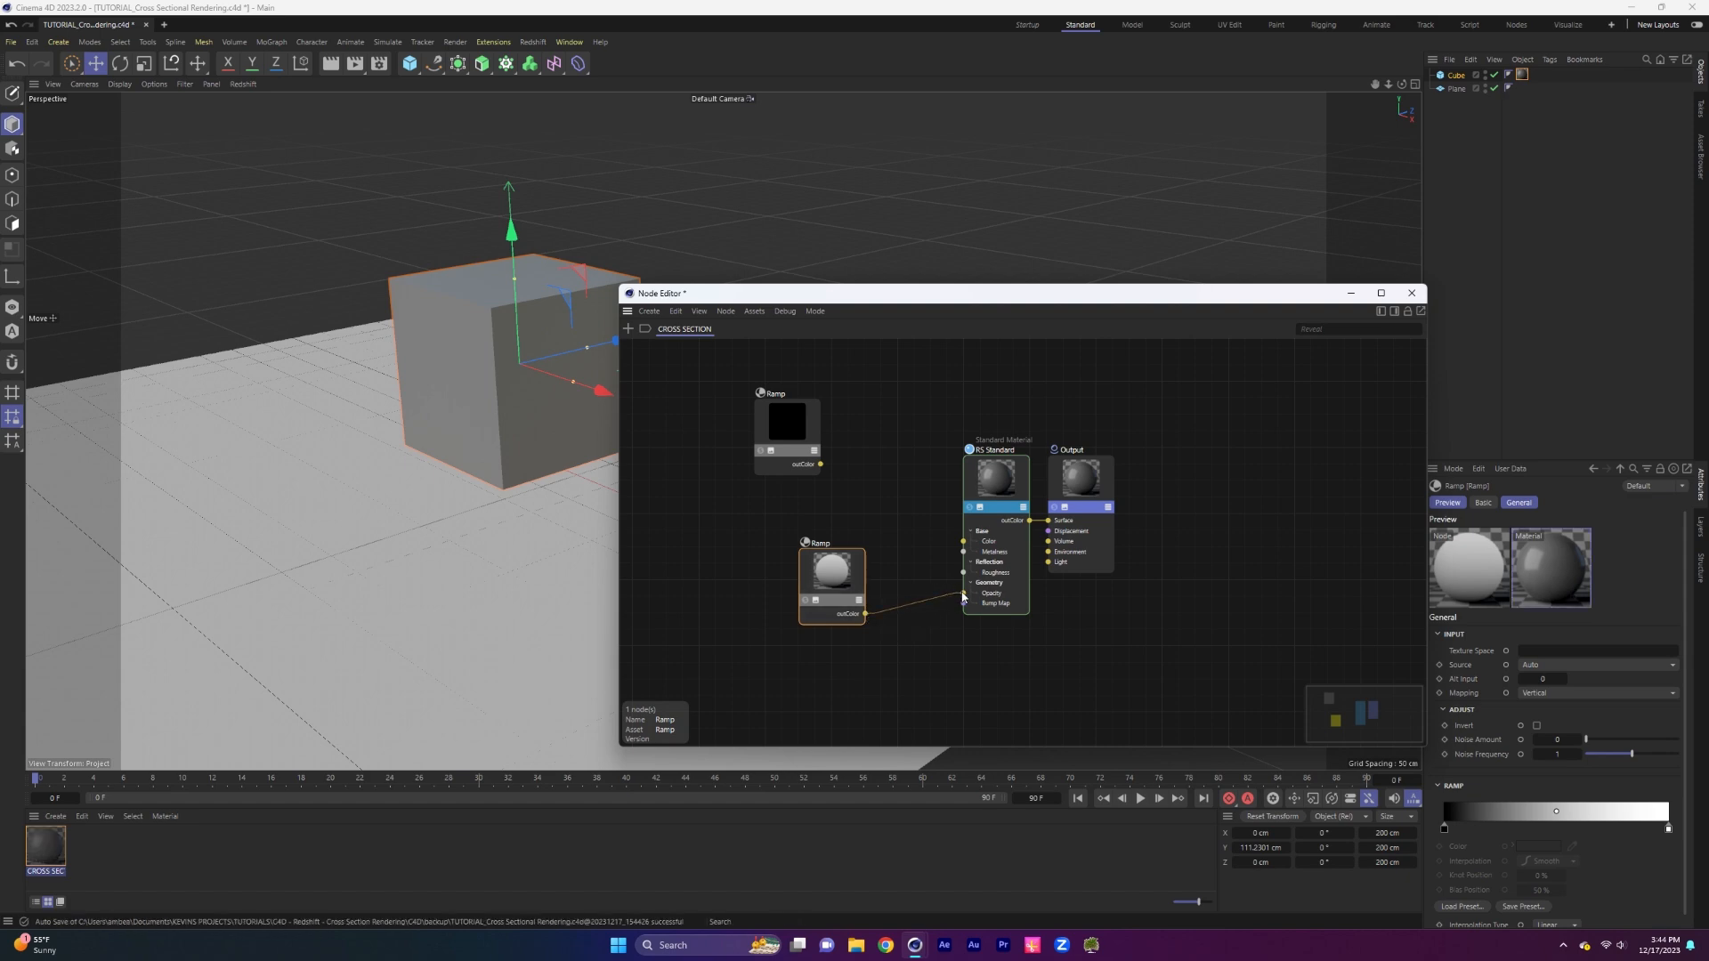
left_click_drag(1004, 487, 989, 491)
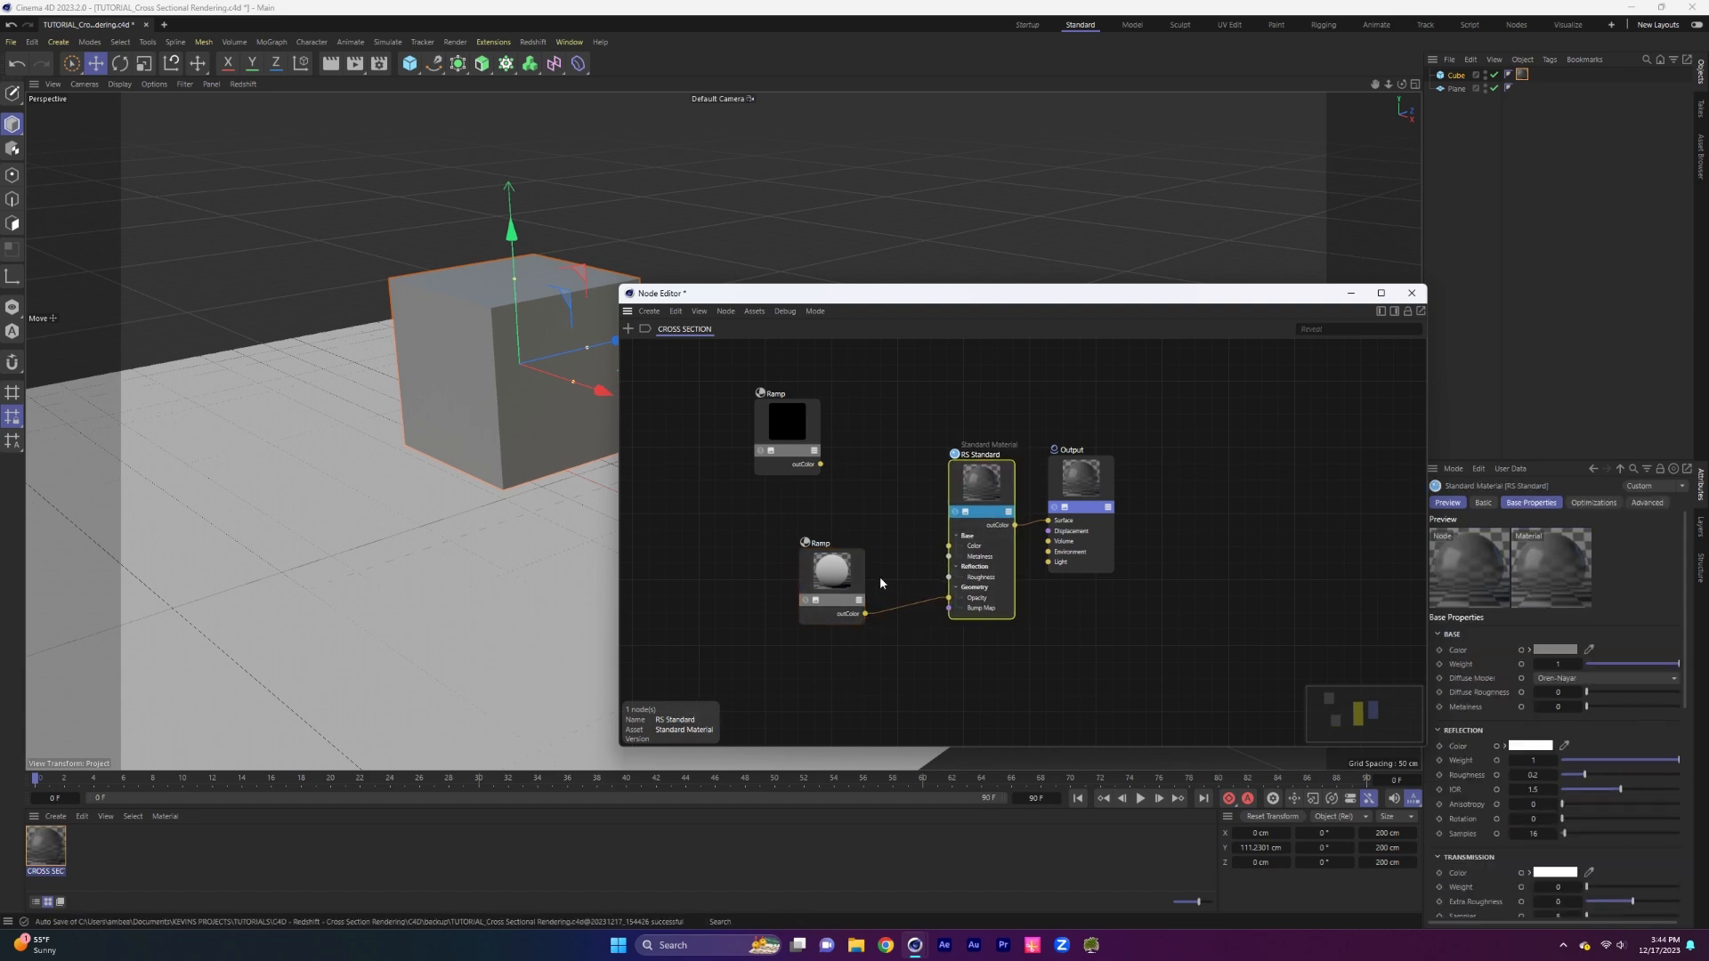
left_click_drag(827, 570, 844, 572)
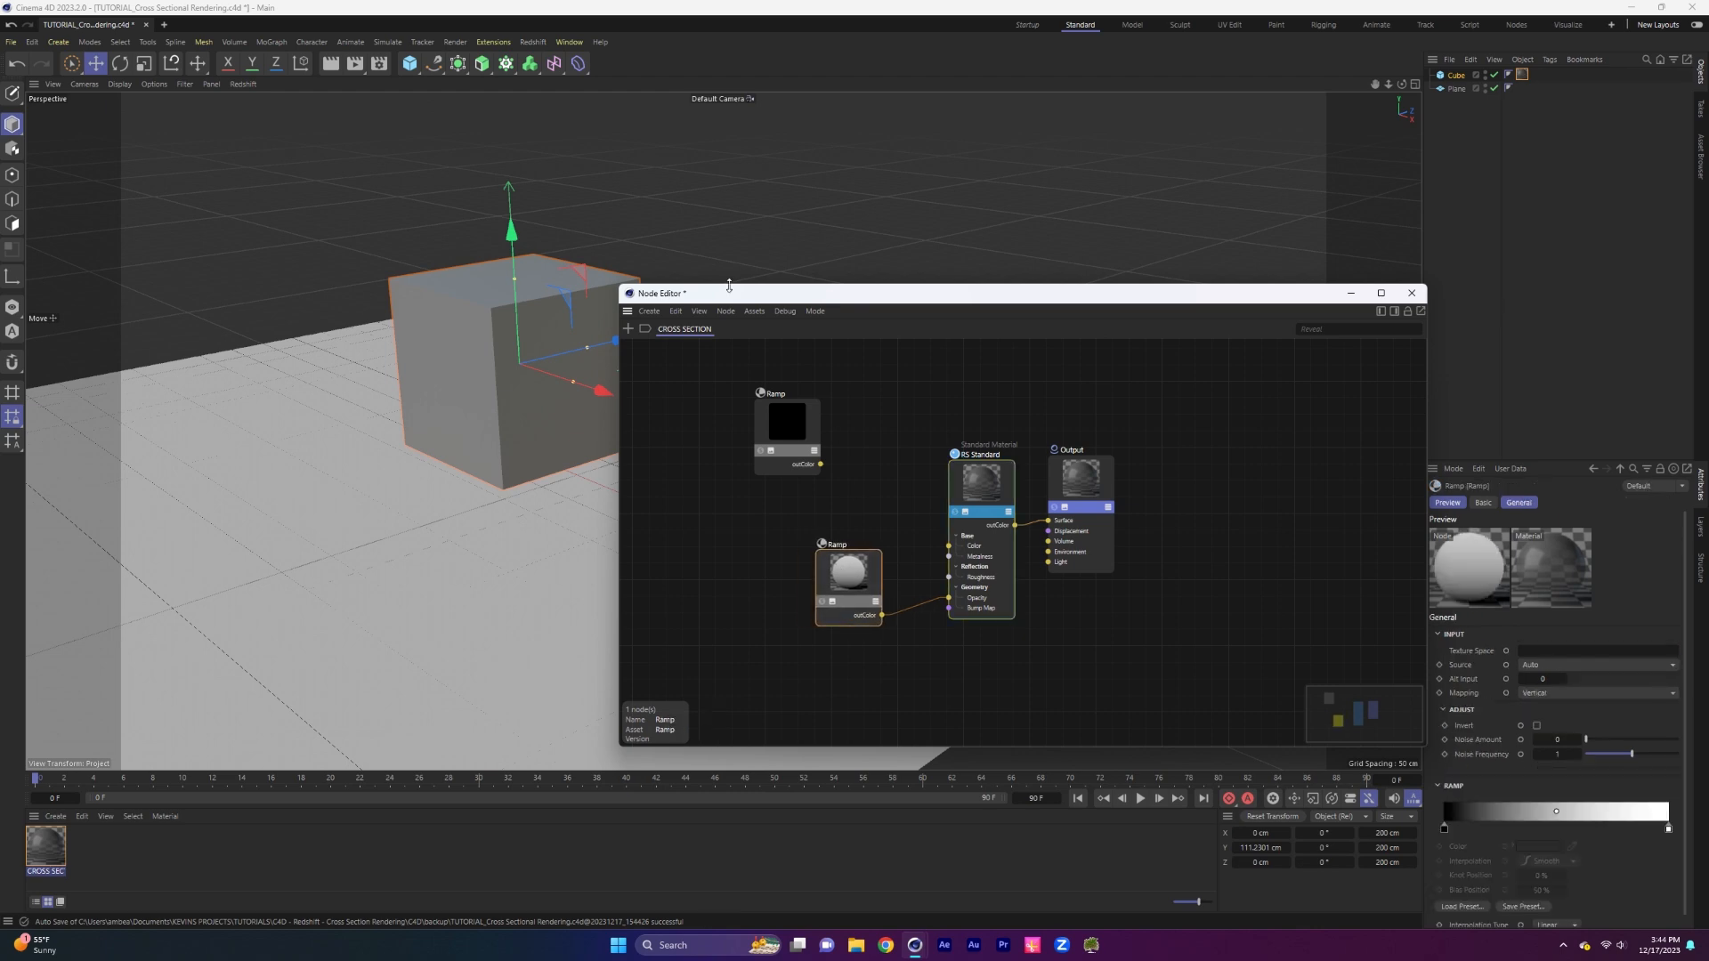
Open the Redshift RenderView and arrange it beside the node graph so both can be seen.
left_click(455, 42)
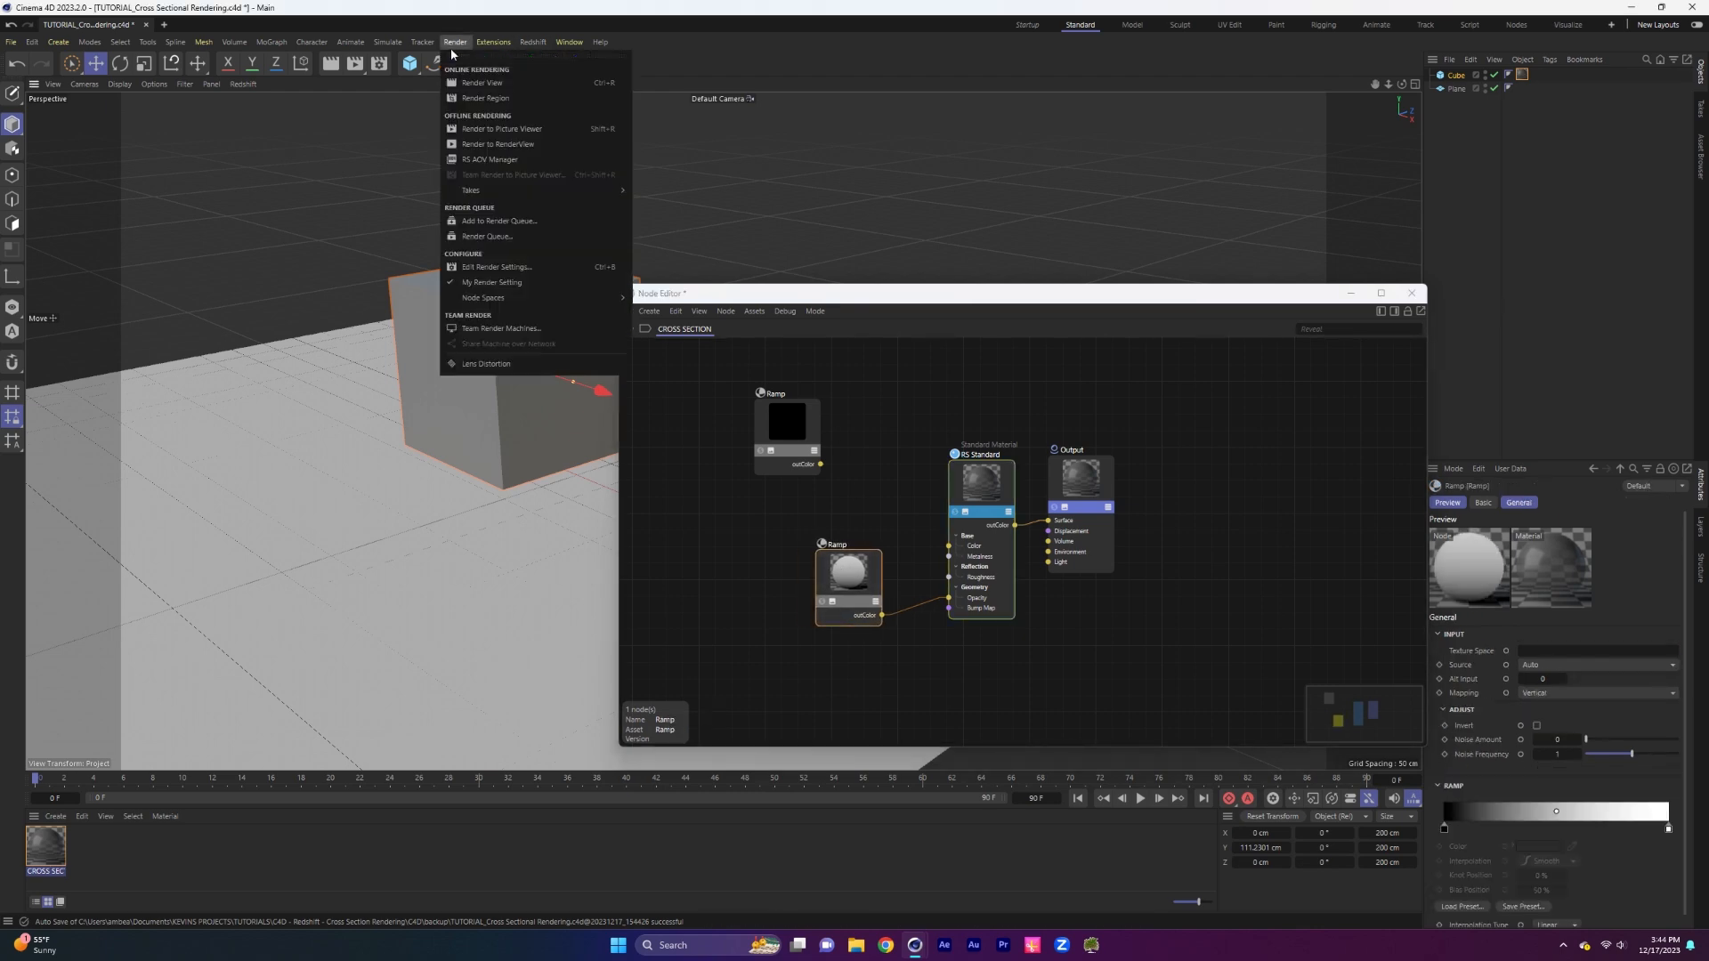
left_click(519, 133)
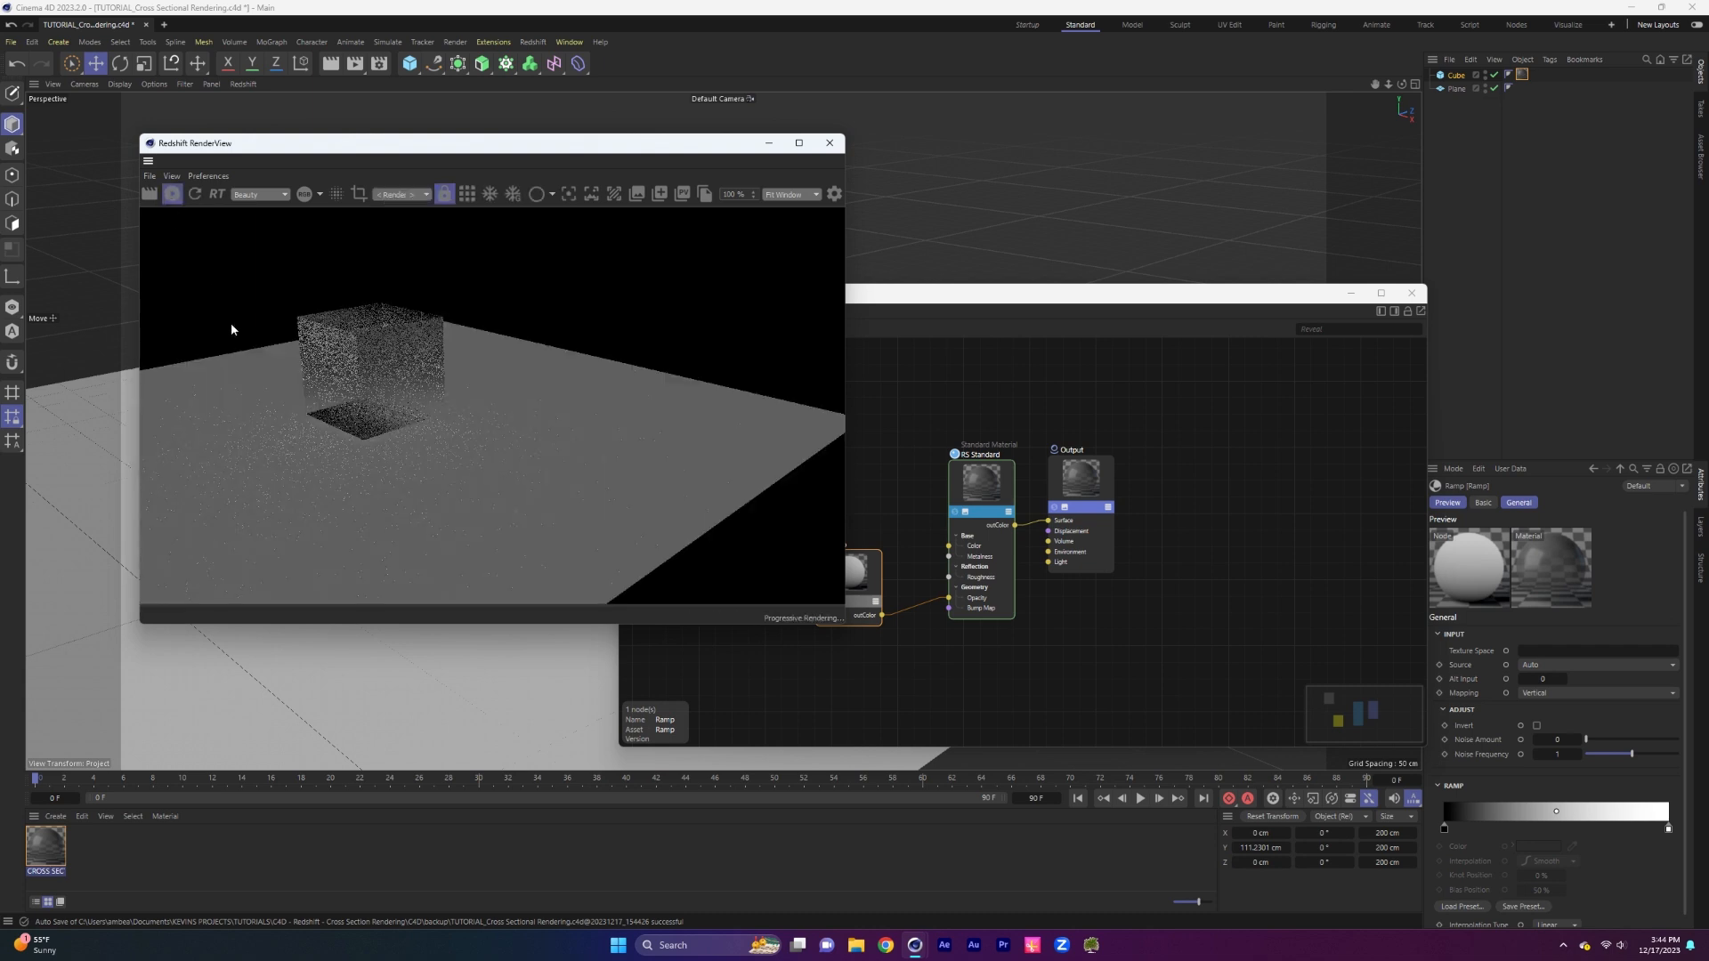
left_click_drag(700, 150, 626, 143)
left_click_drag(870, 294, 837, 258)
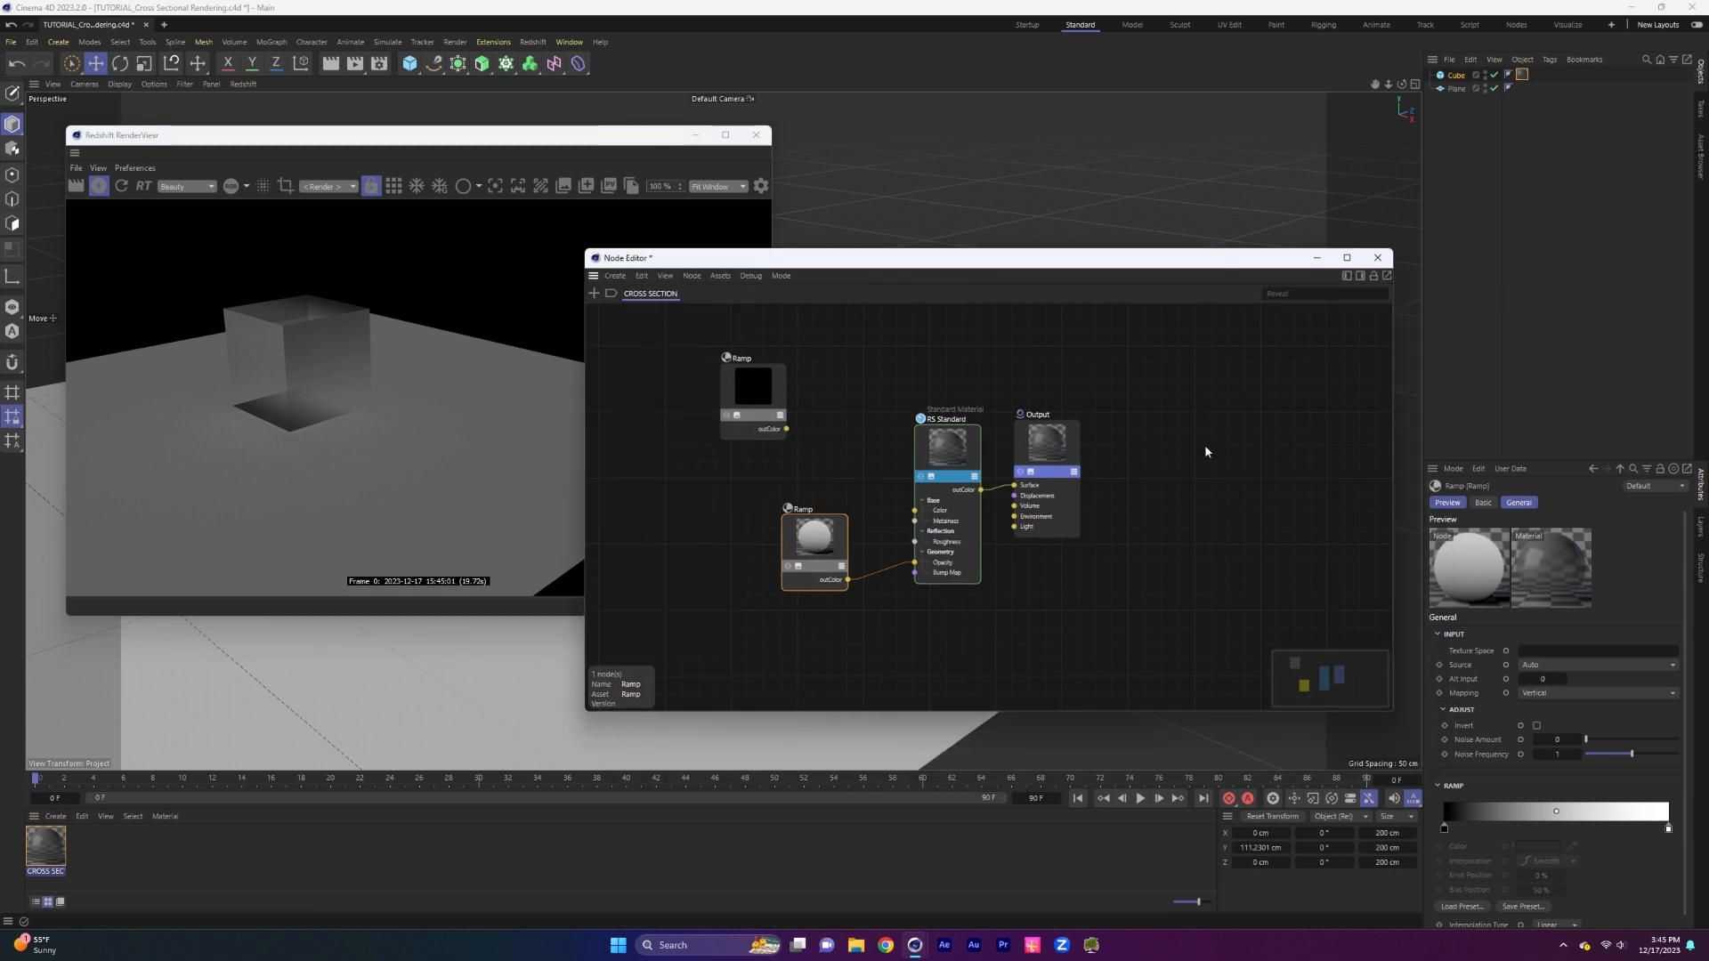
Show the Ramp's settings inside the node editor and set the black knot's position to 50%.
left_click(1360, 275)
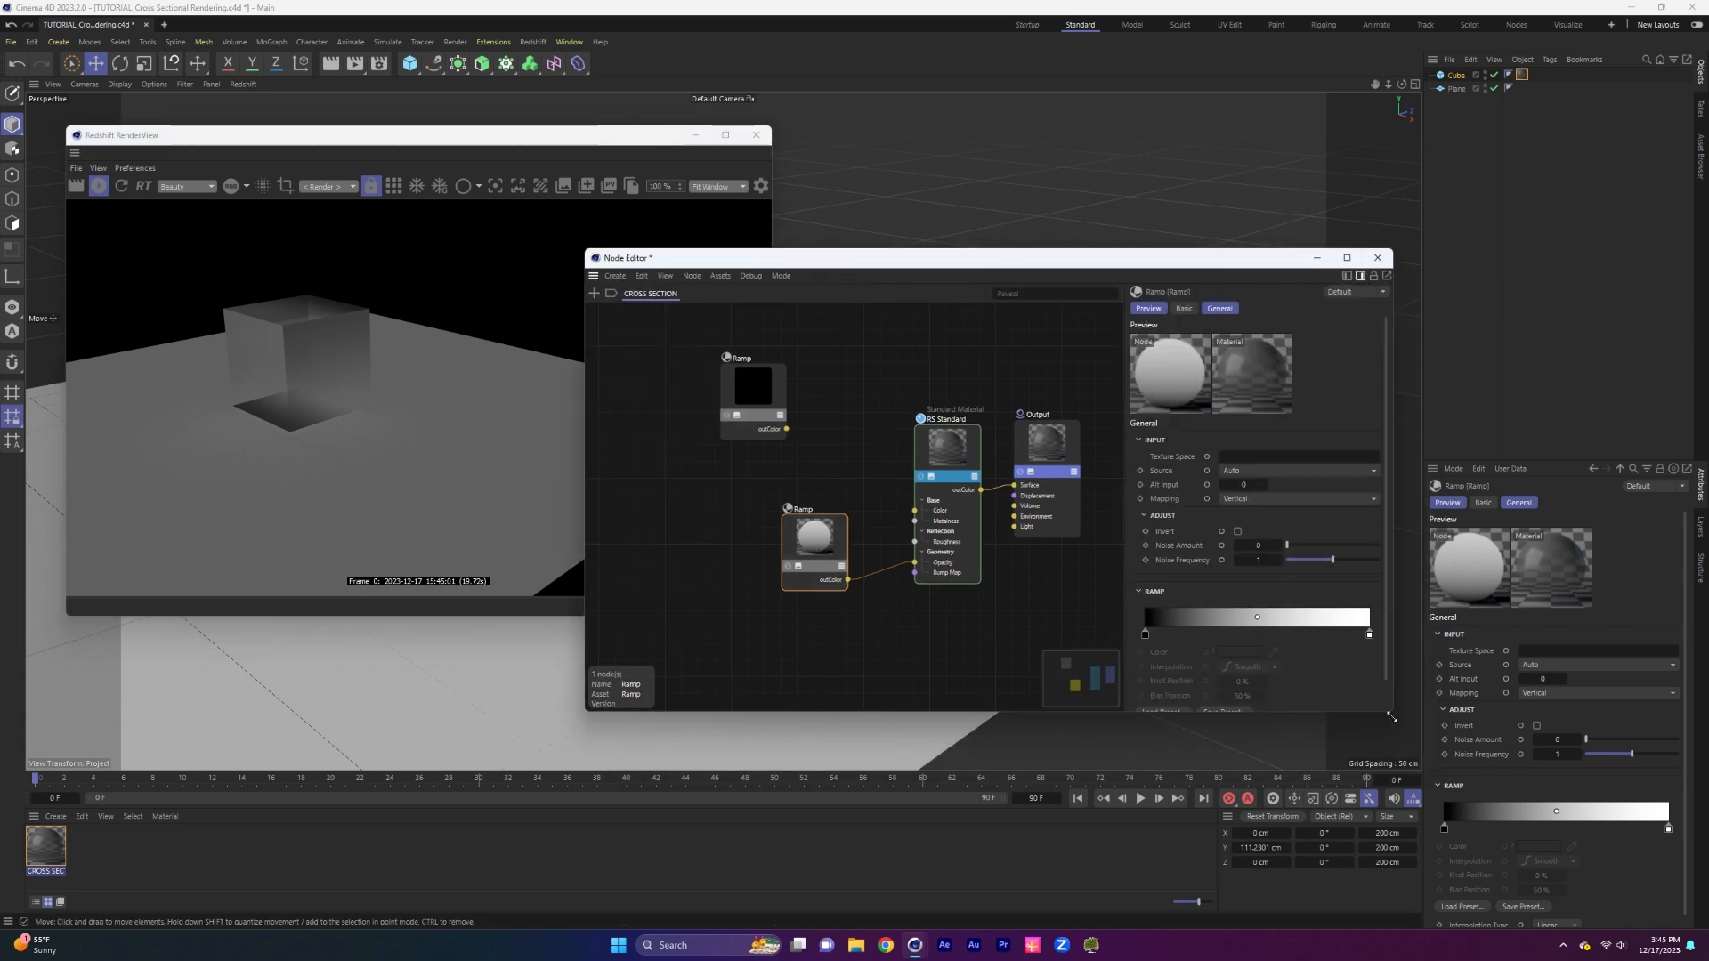
left_click_drag(1392, 724, 1404, 771)
left_click_drag(1160, 641, 1164, 642)
double_click(1259, 683)
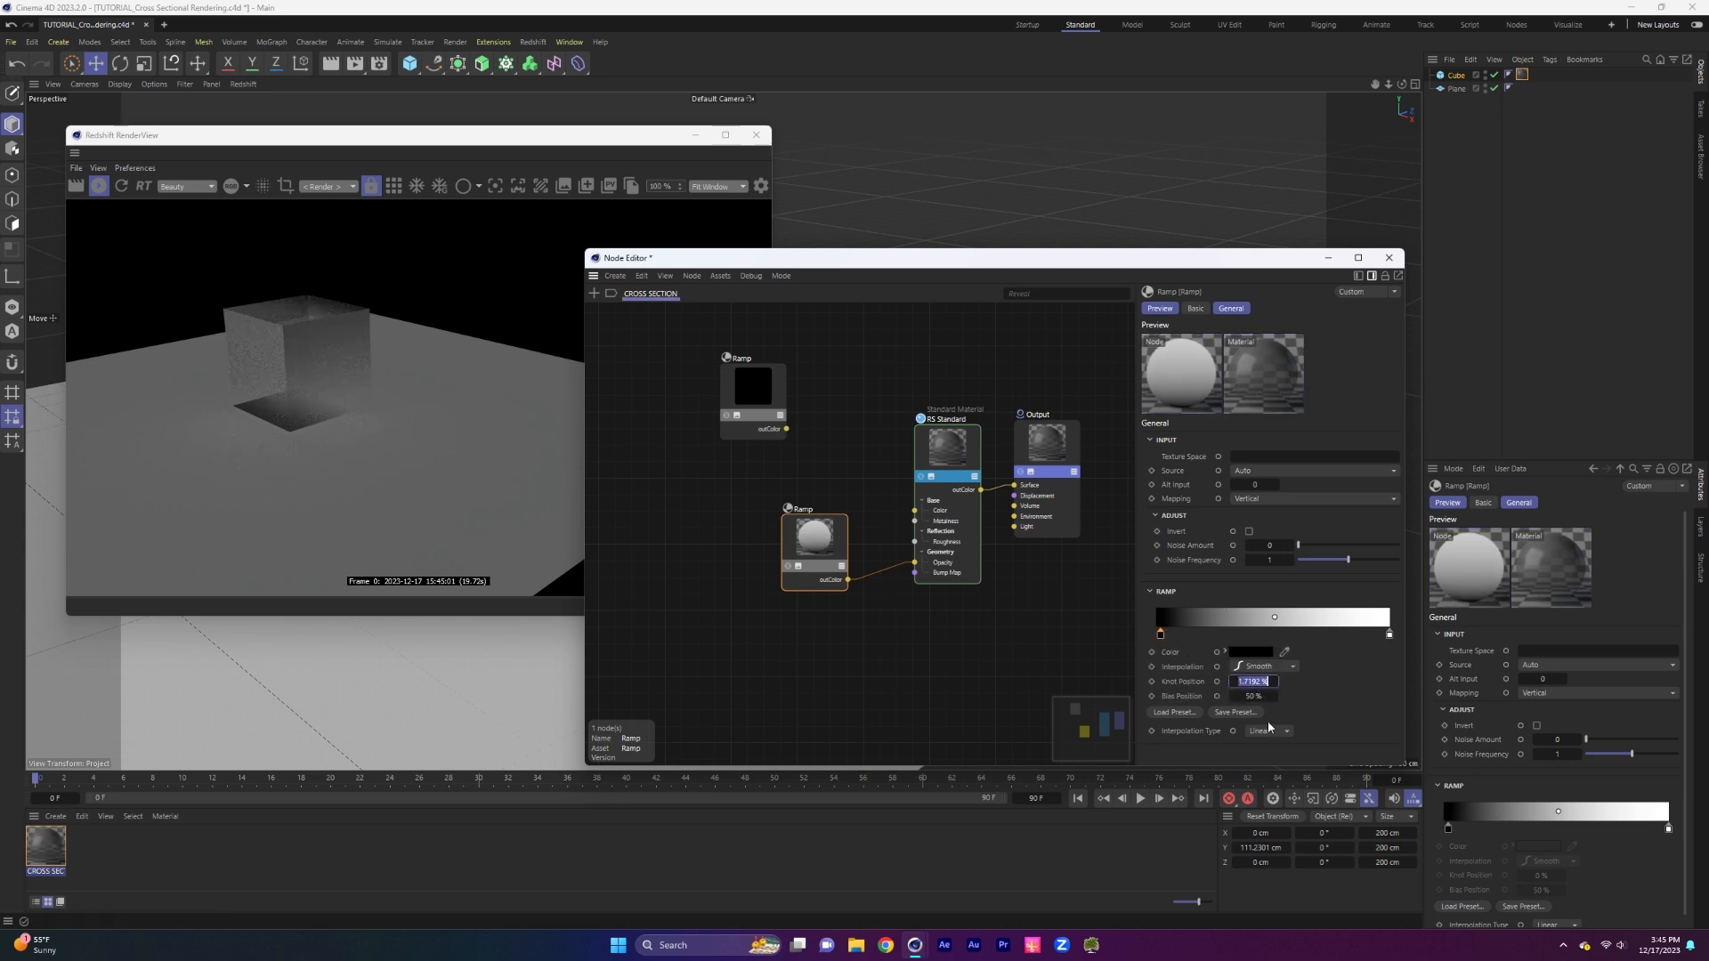
type("50")
key("Return")
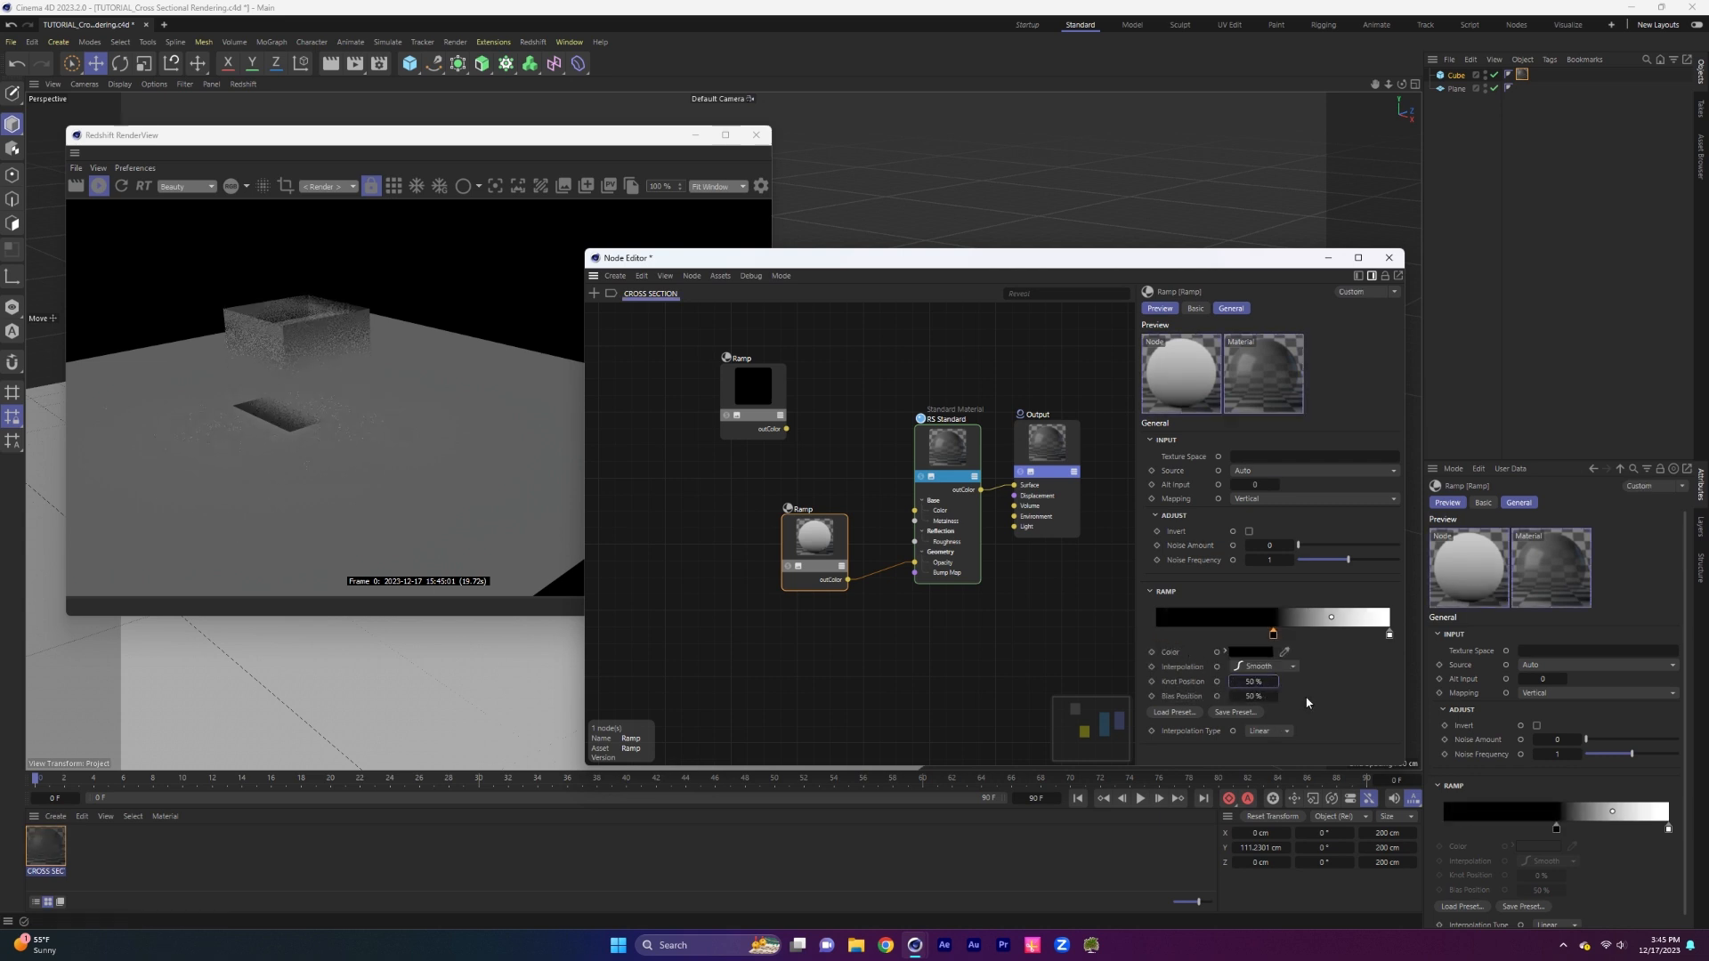
Set the position of the Ramp's white knot to 50%.
left_click(1389, 634)
double_click(1263, 682)
type("50")
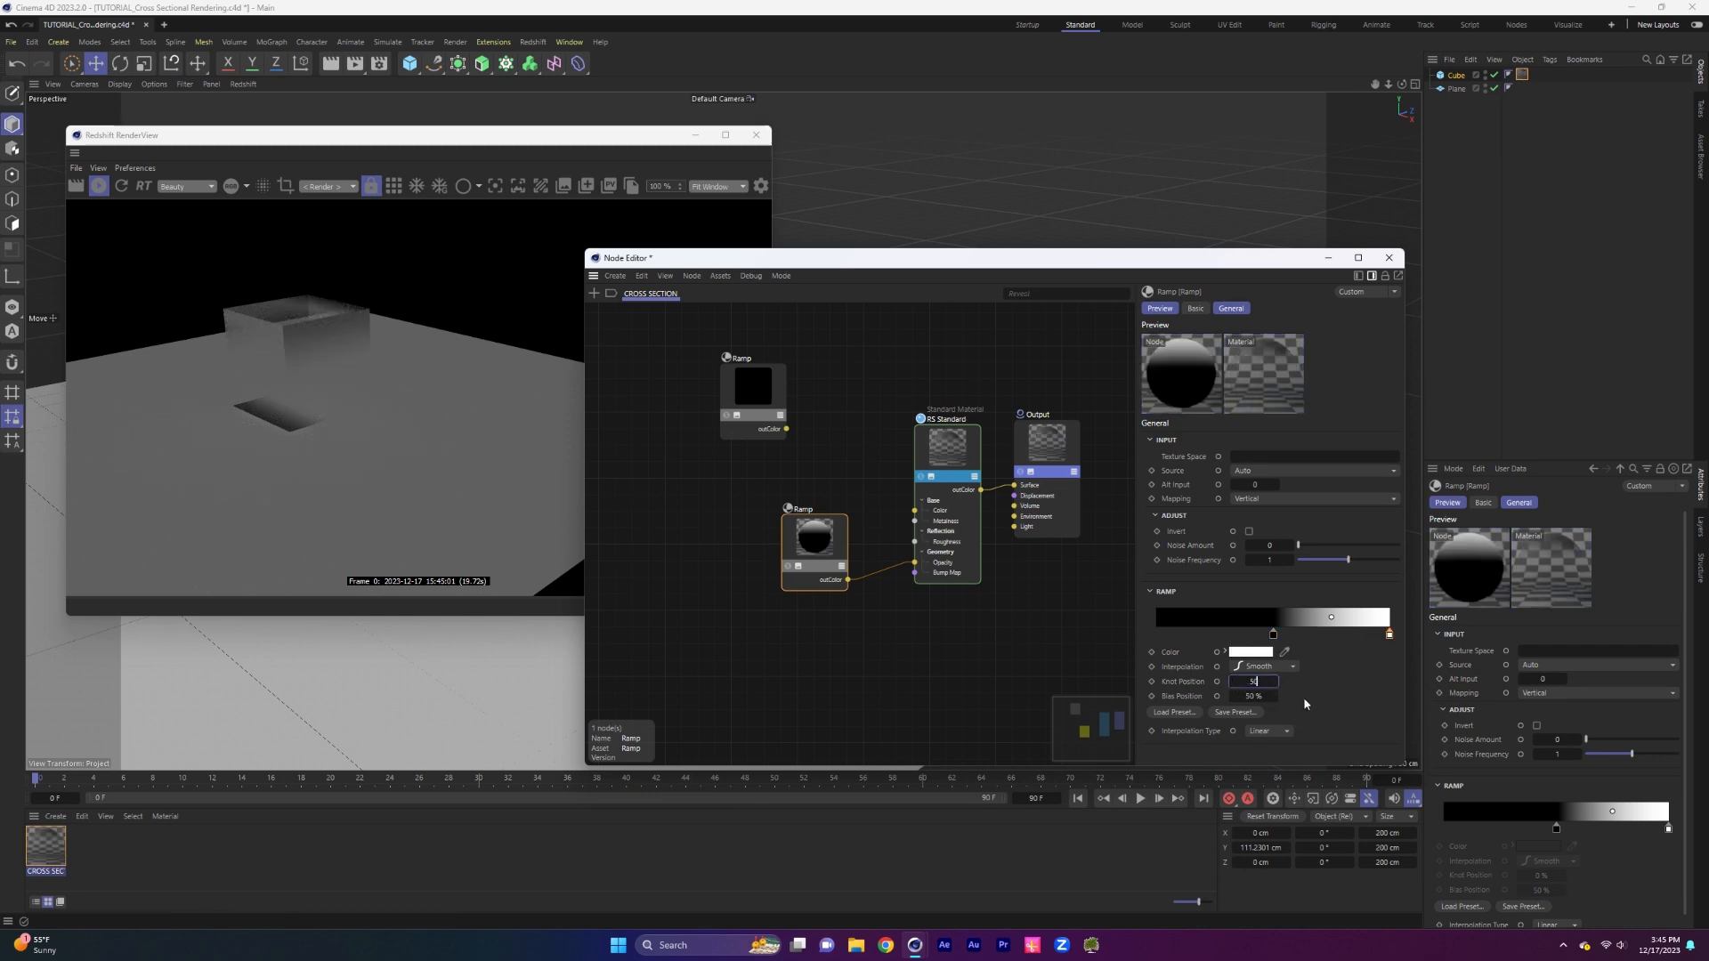
key("Return")
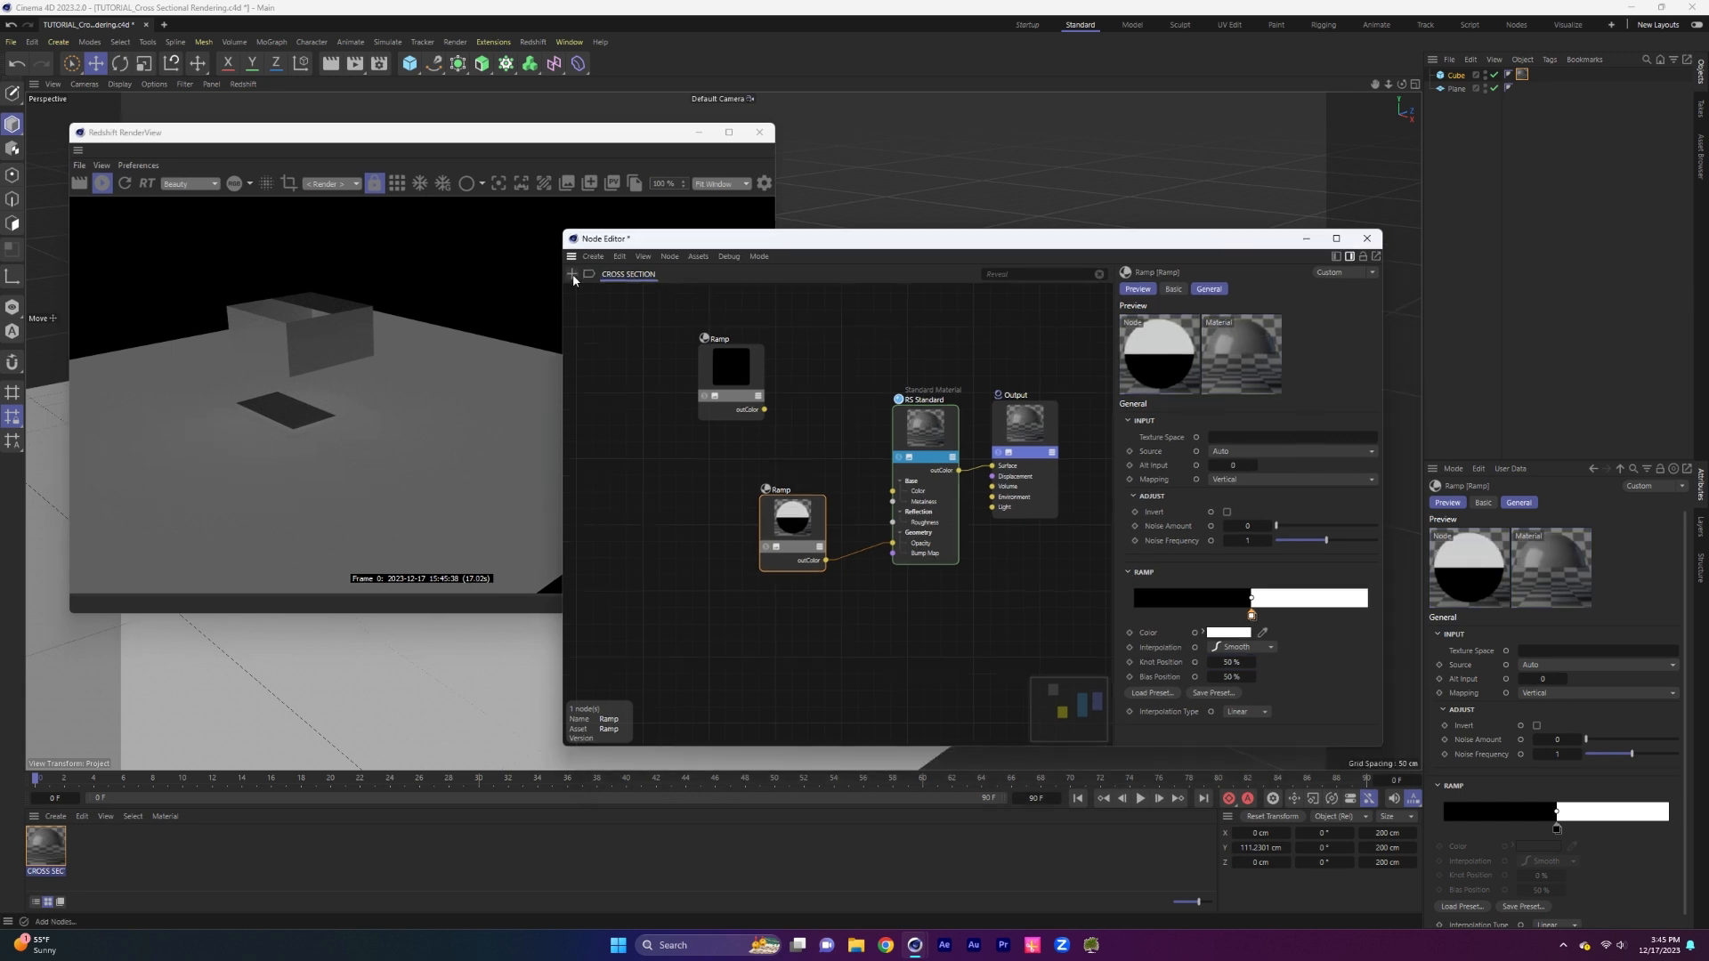
Search the node library for "vertex attr" and add a Vertex Attribute node to the material graph.
double_click(626, 315)
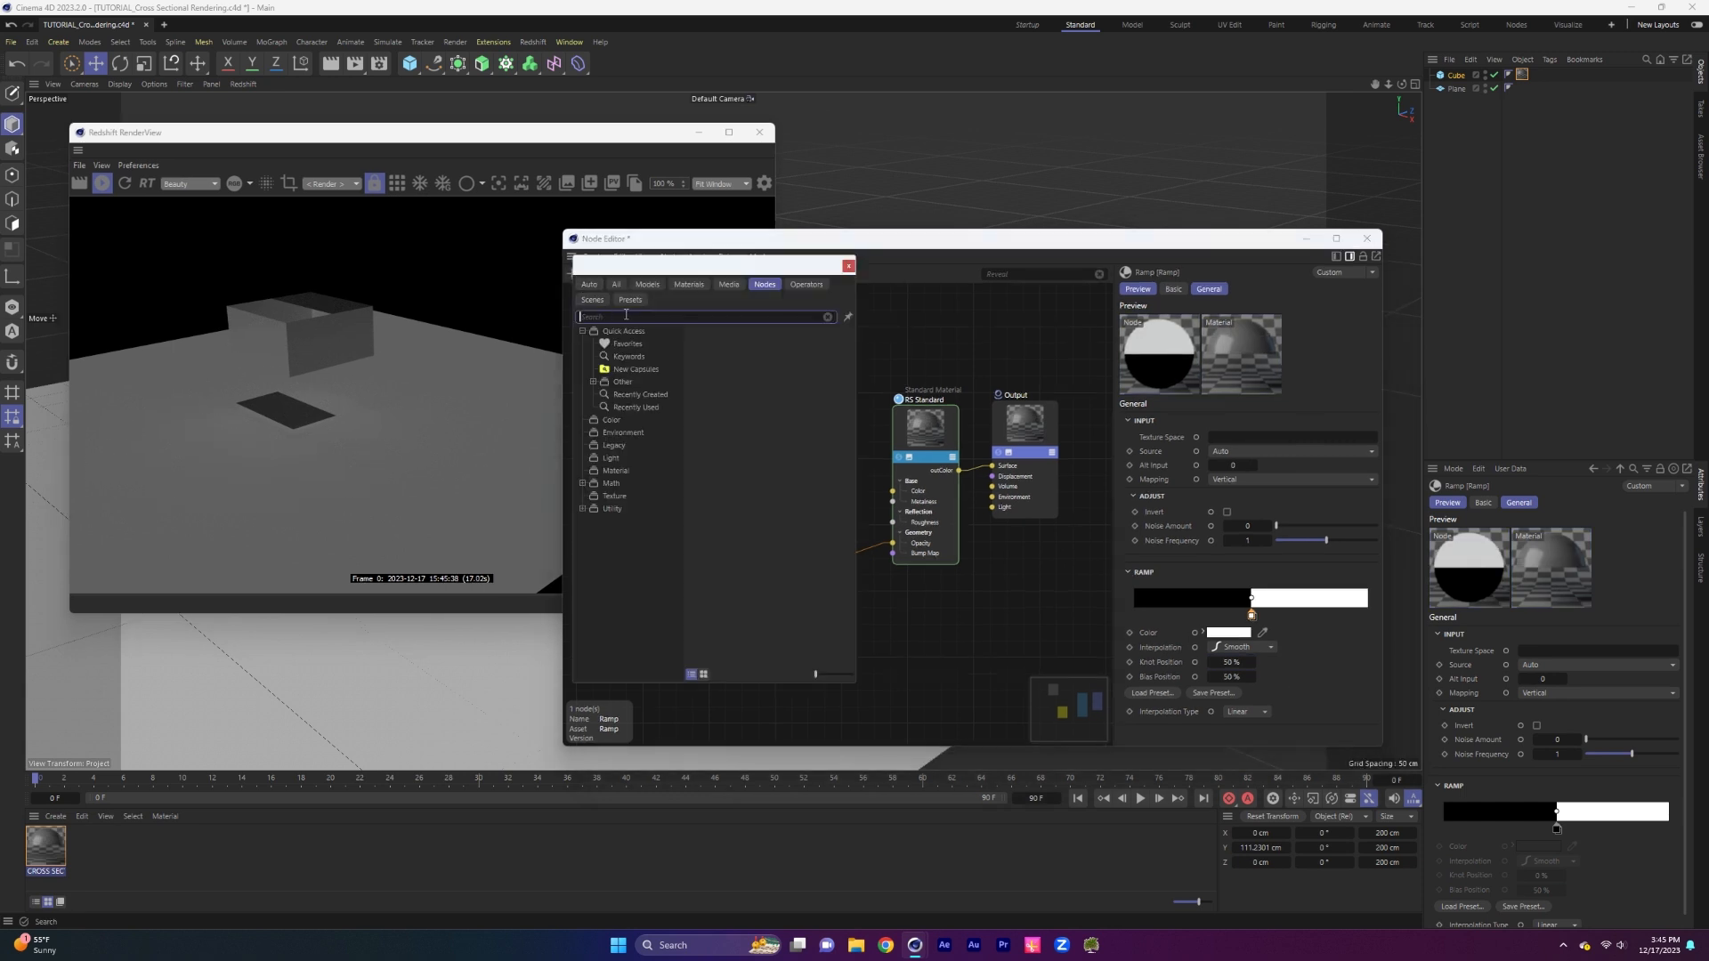
type("verte")
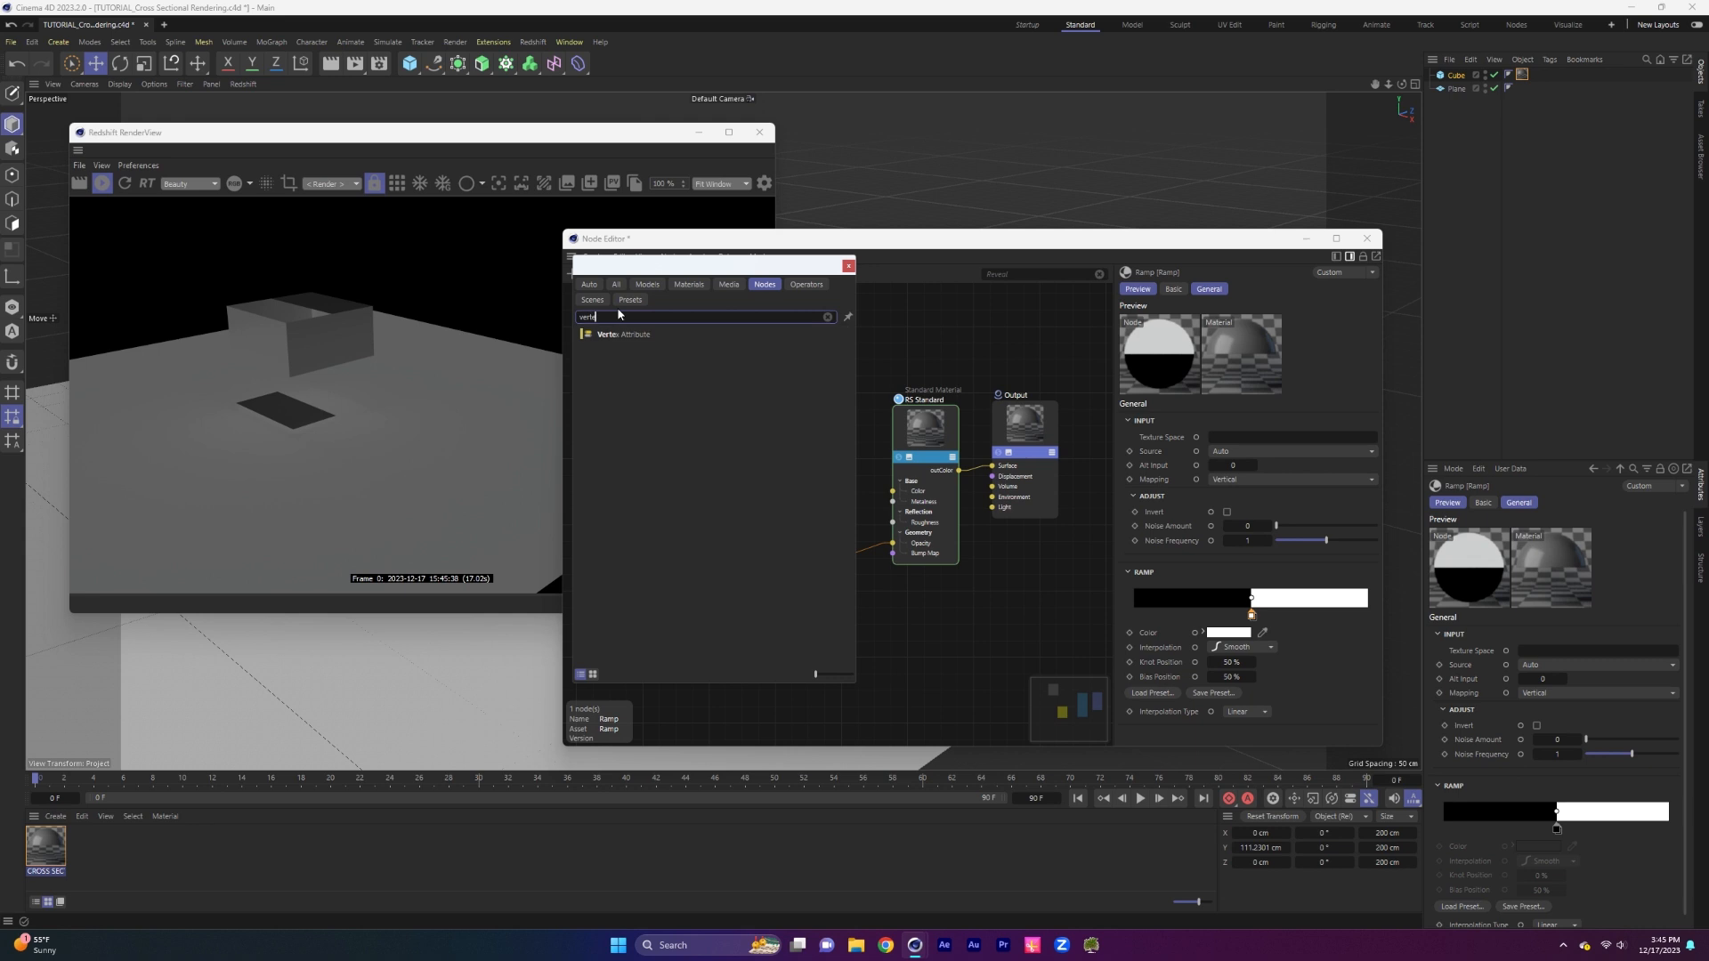
type("x attr")
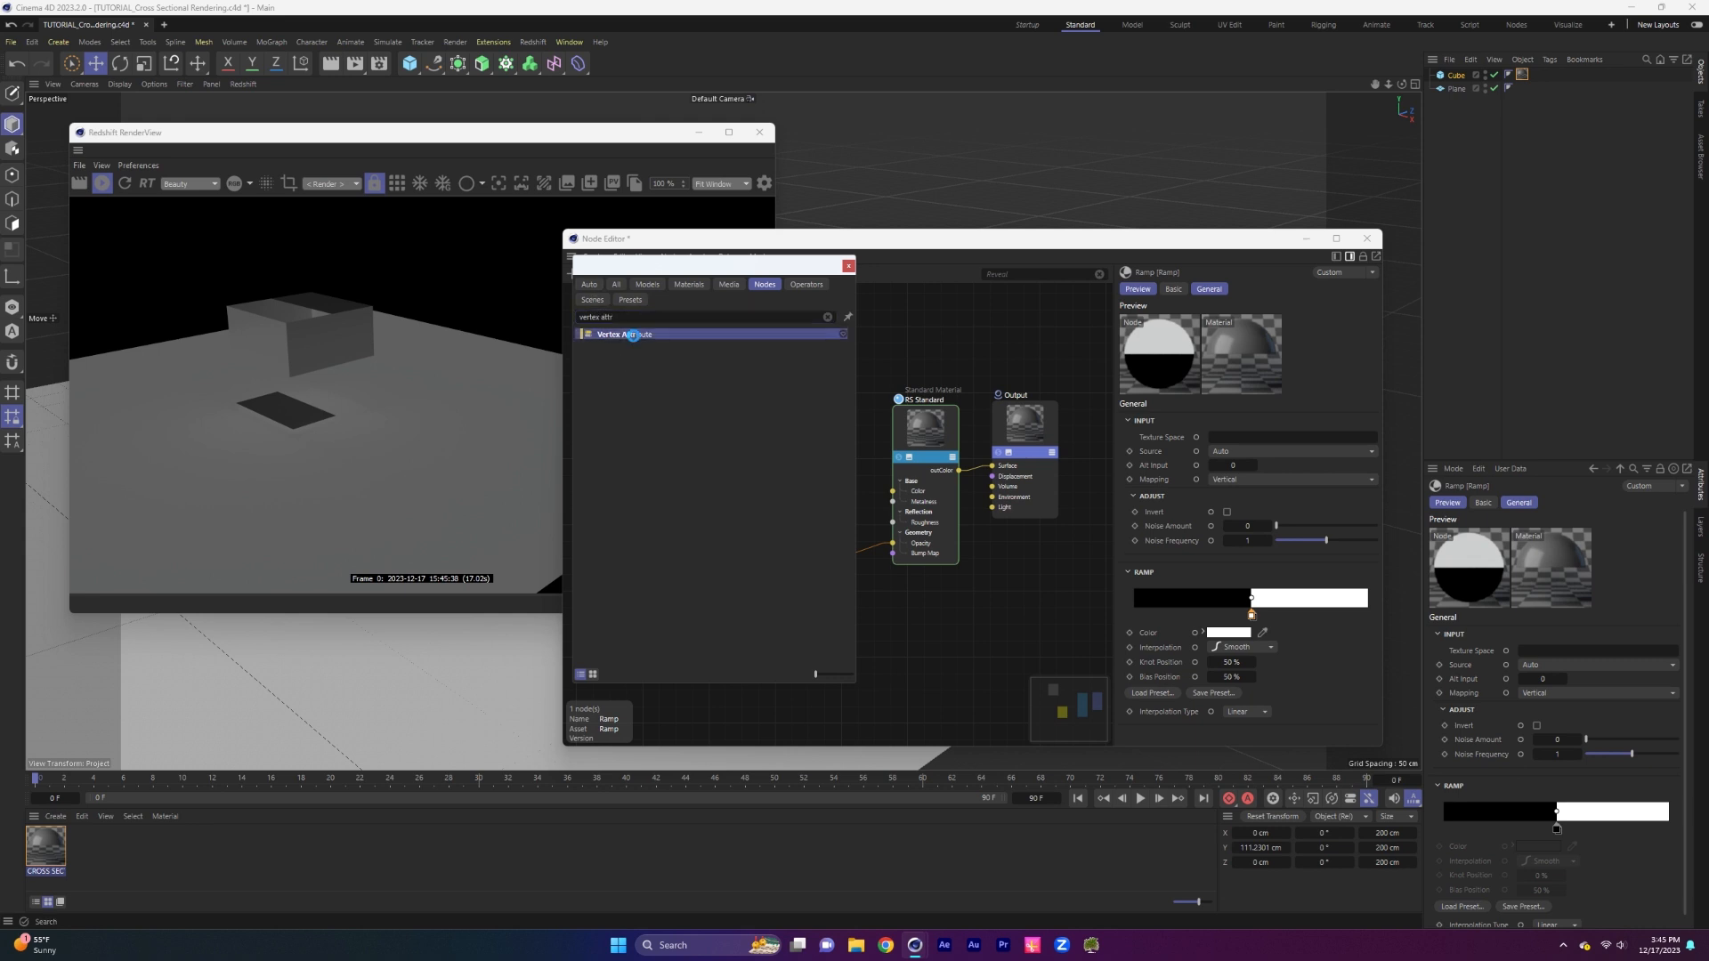
double_click(623, 335)
Connect the Vertex Attribute's outColor to the Alt Input of the Ramp that drives the opacity.
left_click_drag(863, 530, 795, 519)
mouse_move(899, 548)
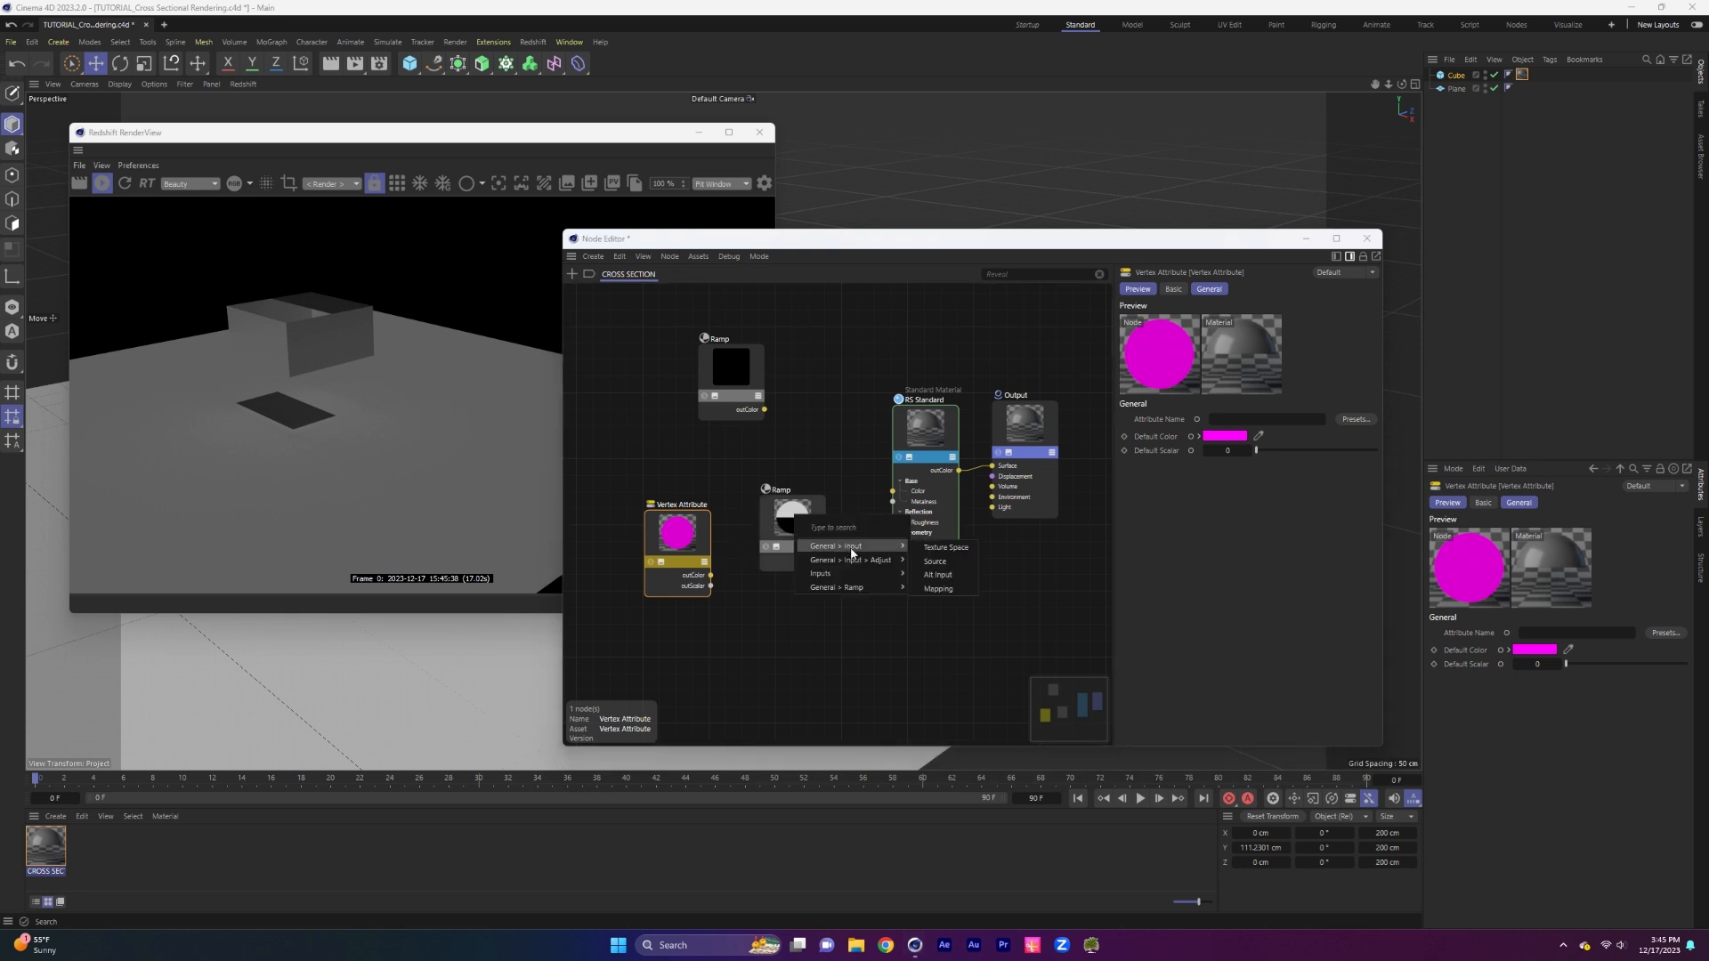
left_click(938, 575)
left_click_drag(795, 522, 810, 515)
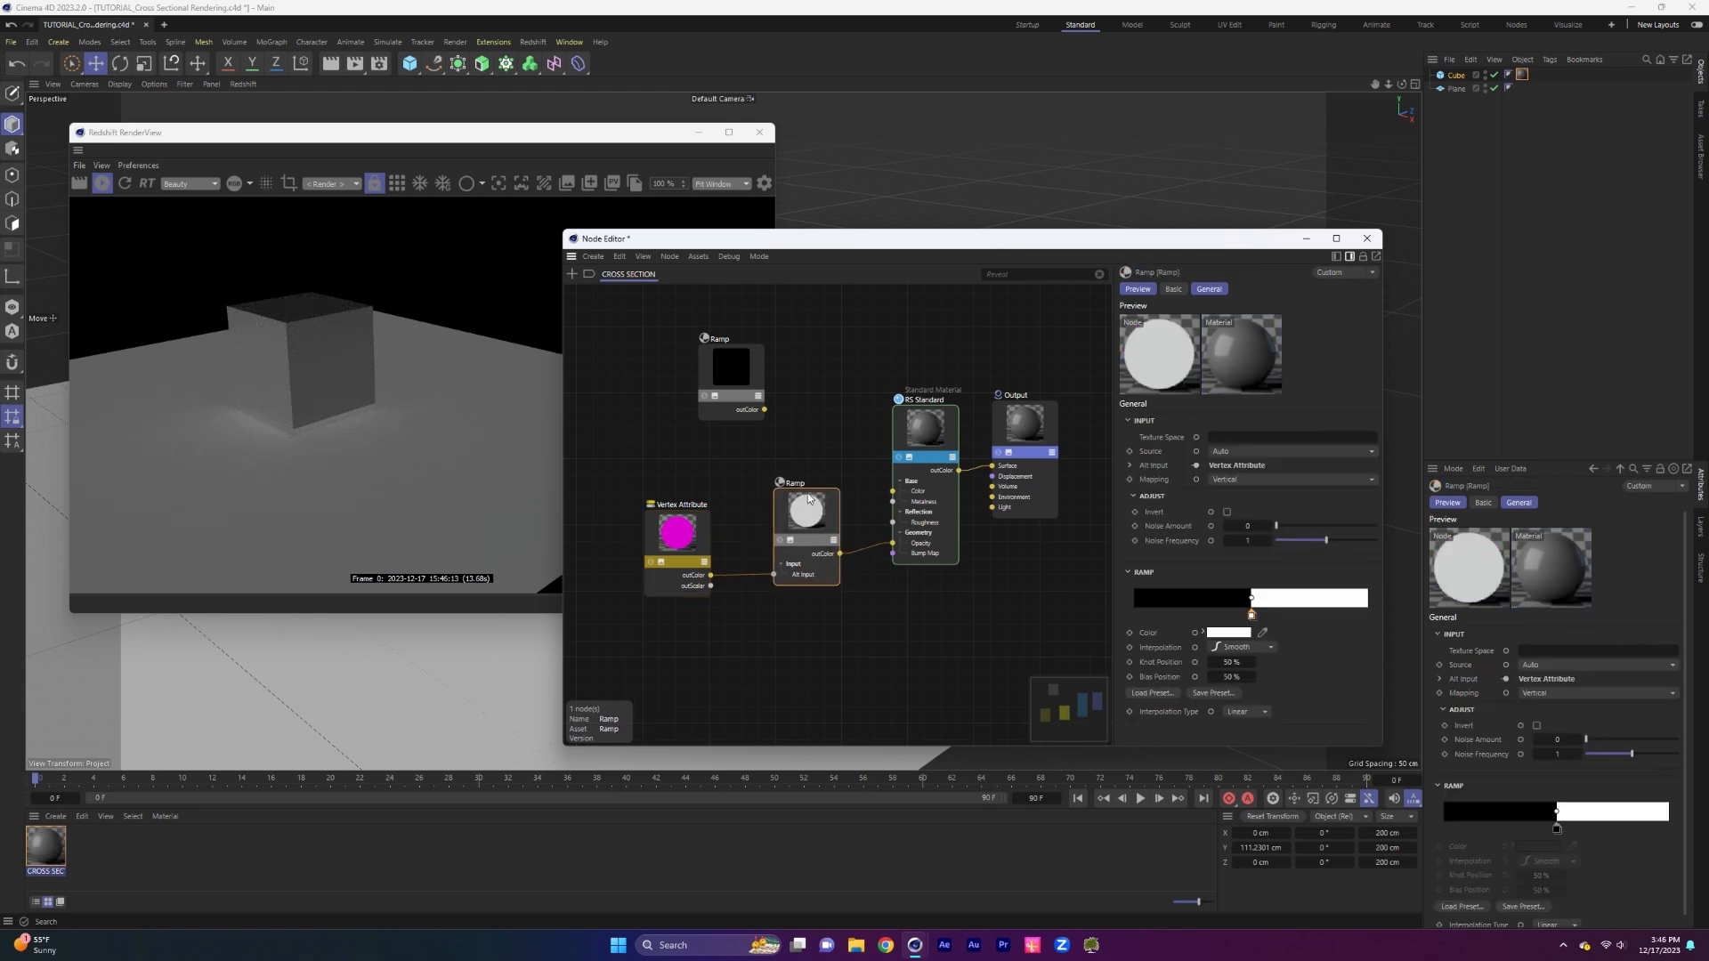
Add a Vertex Map tag to the Cube.
right_click(1455, 77)
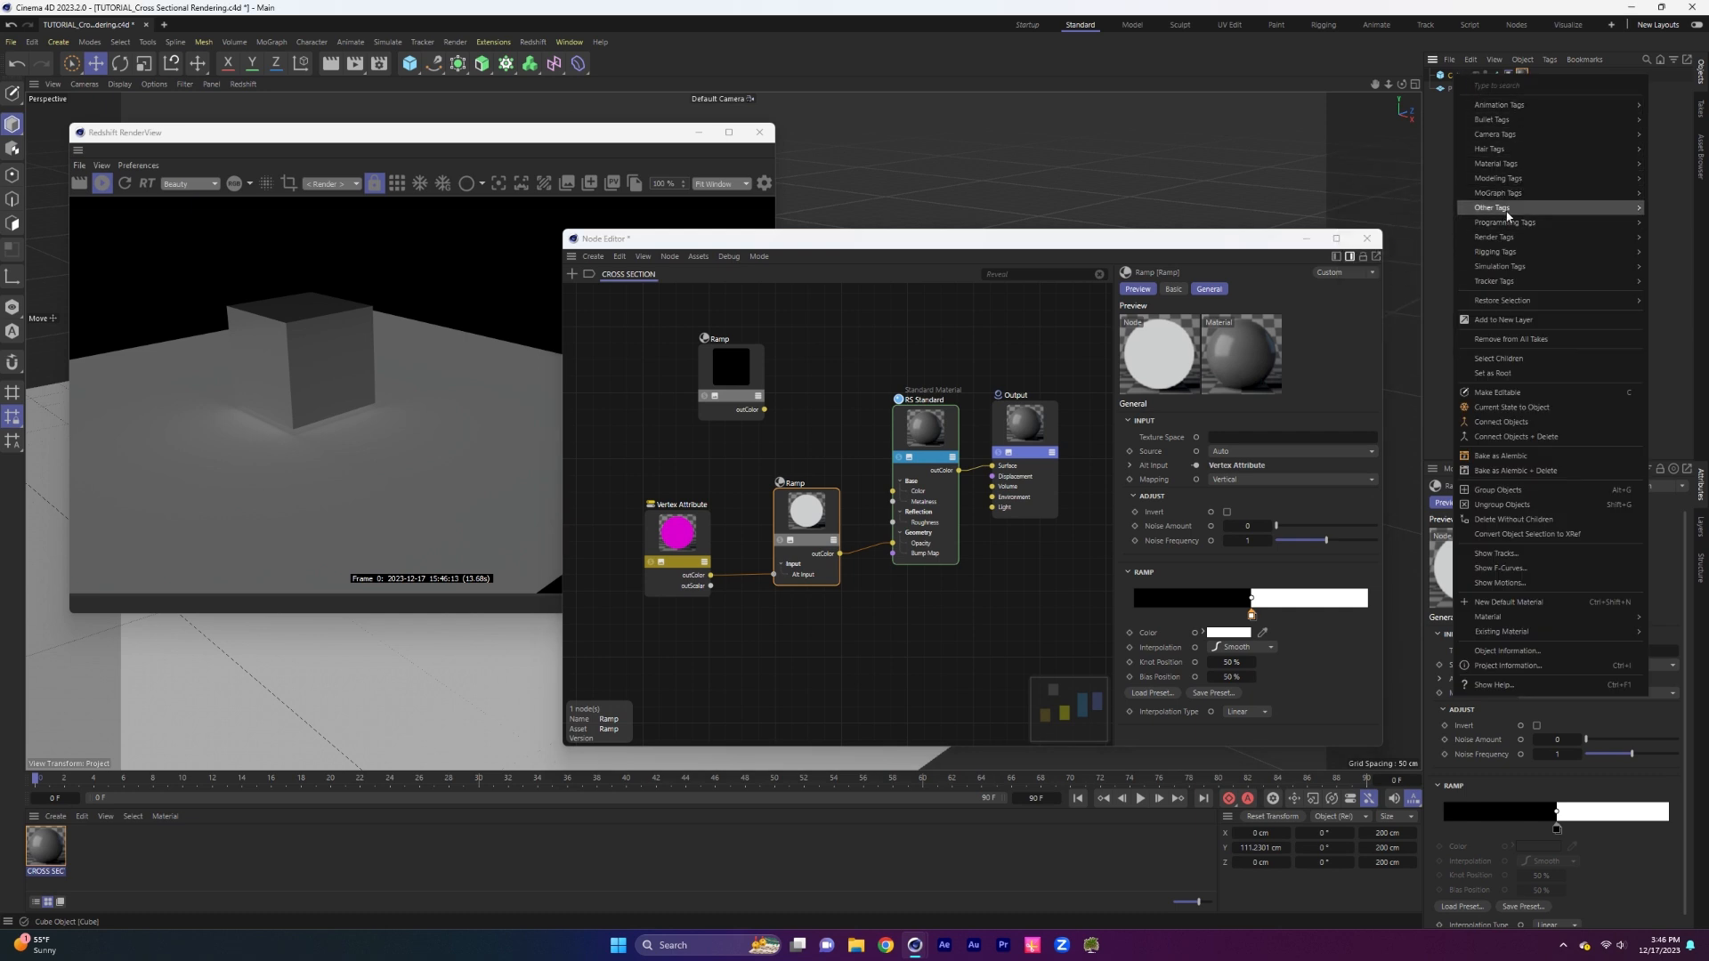
mouse_move(1508, 212)
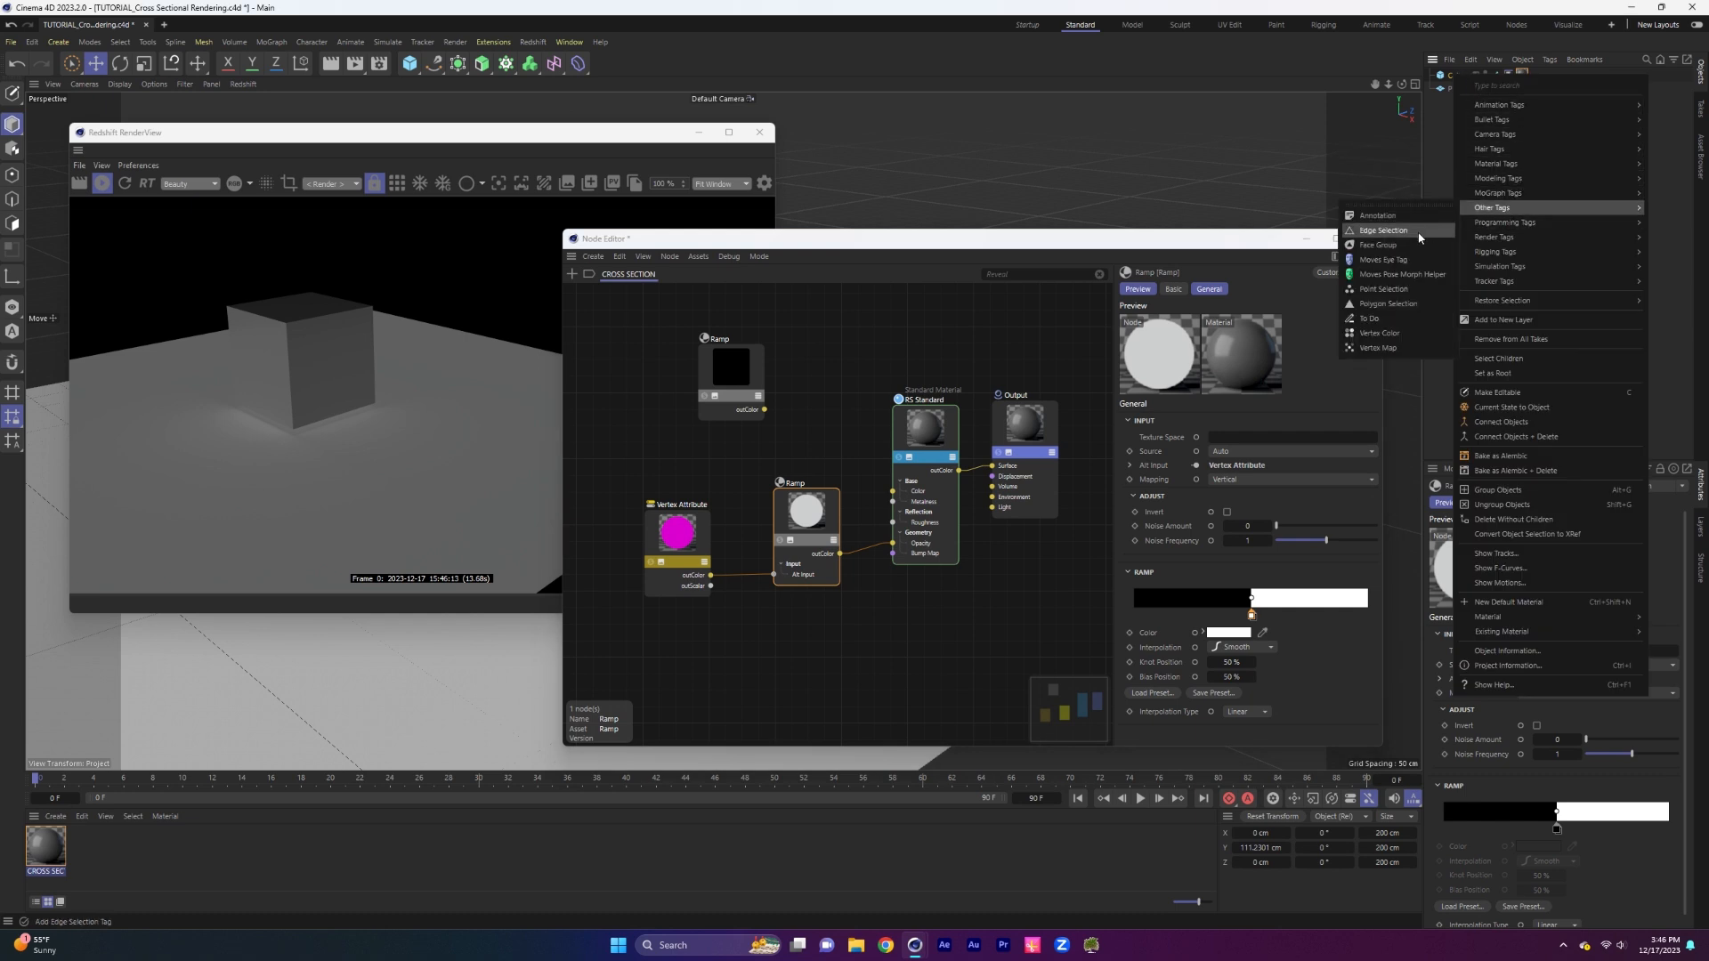
left_click(1378, 348)
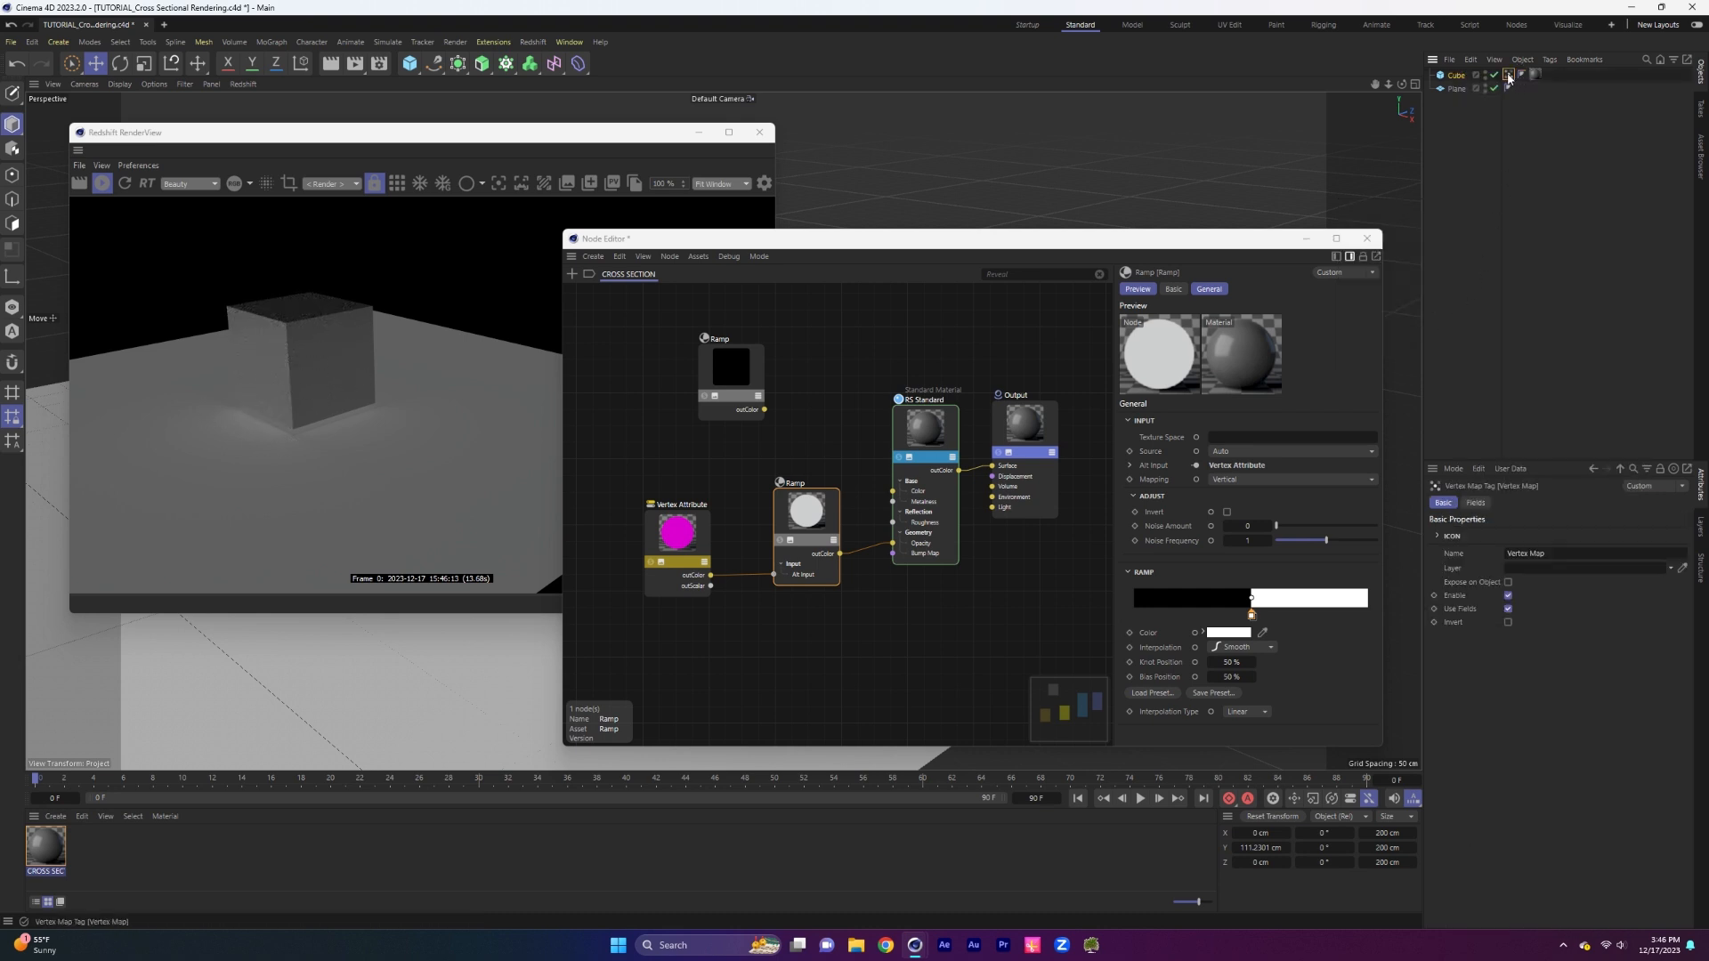
Rename the Vertex Map tag "Cross Section" and assign it as the Vertex Attribute node's attribute name.
left_click_drag(1567, 552, 1495, 552)
type("C")
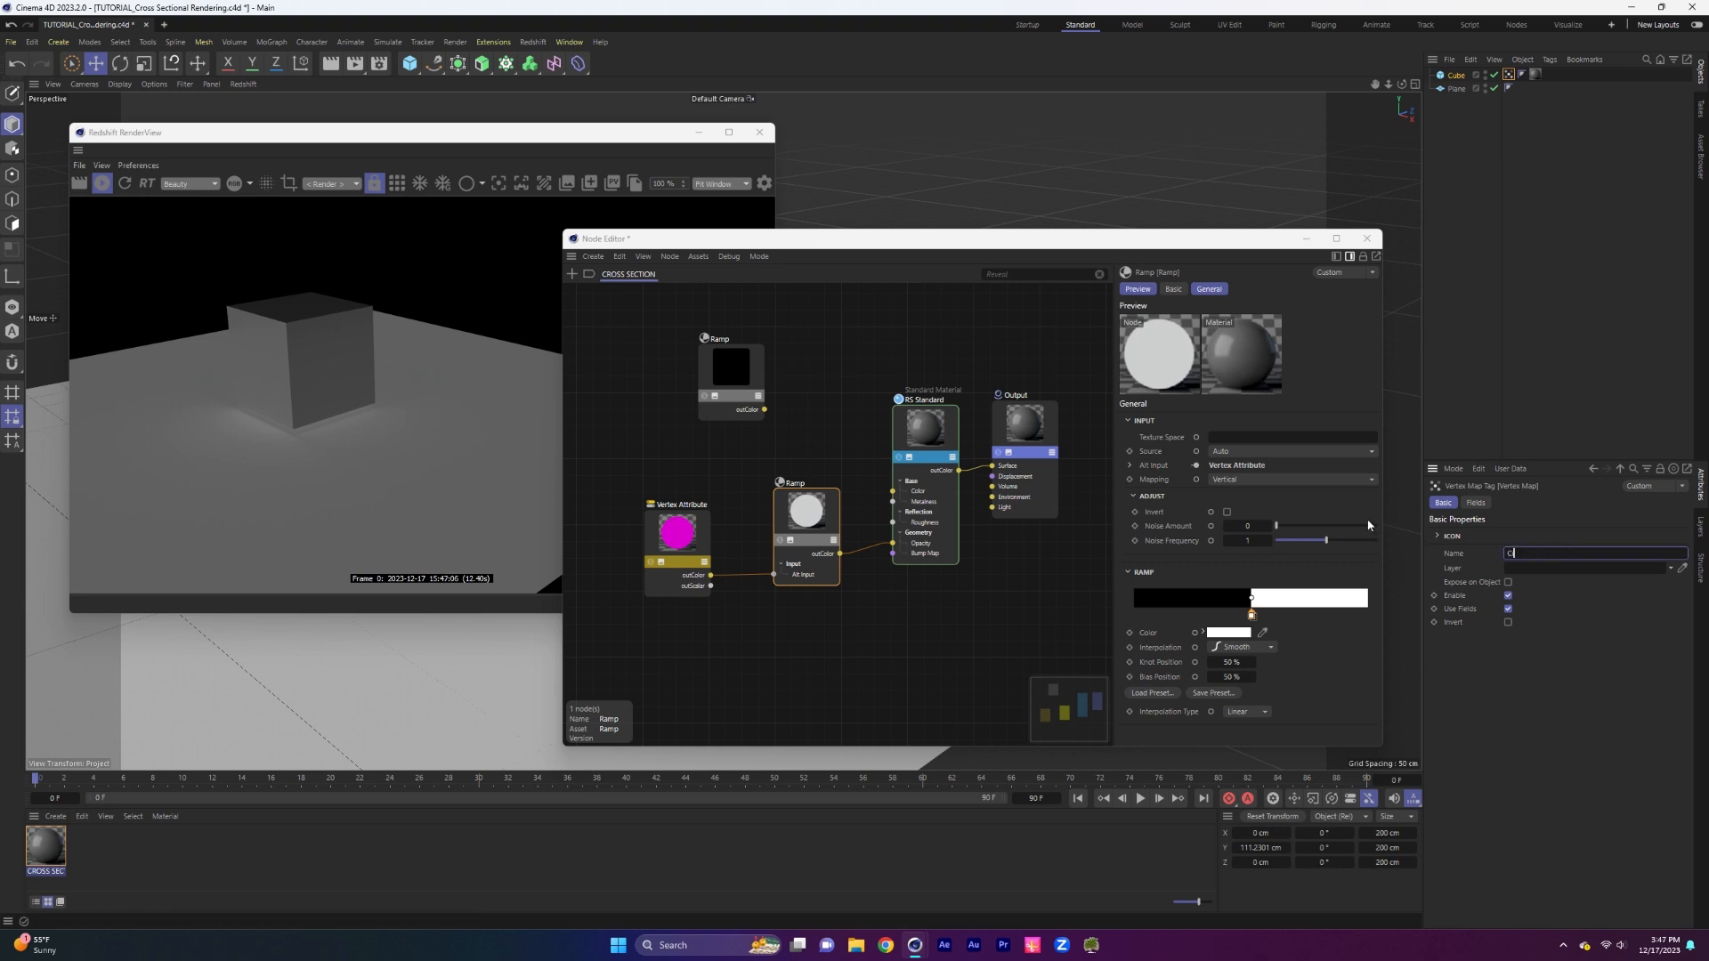
type("ross Section")
key("Return")
left_click(699, 532)
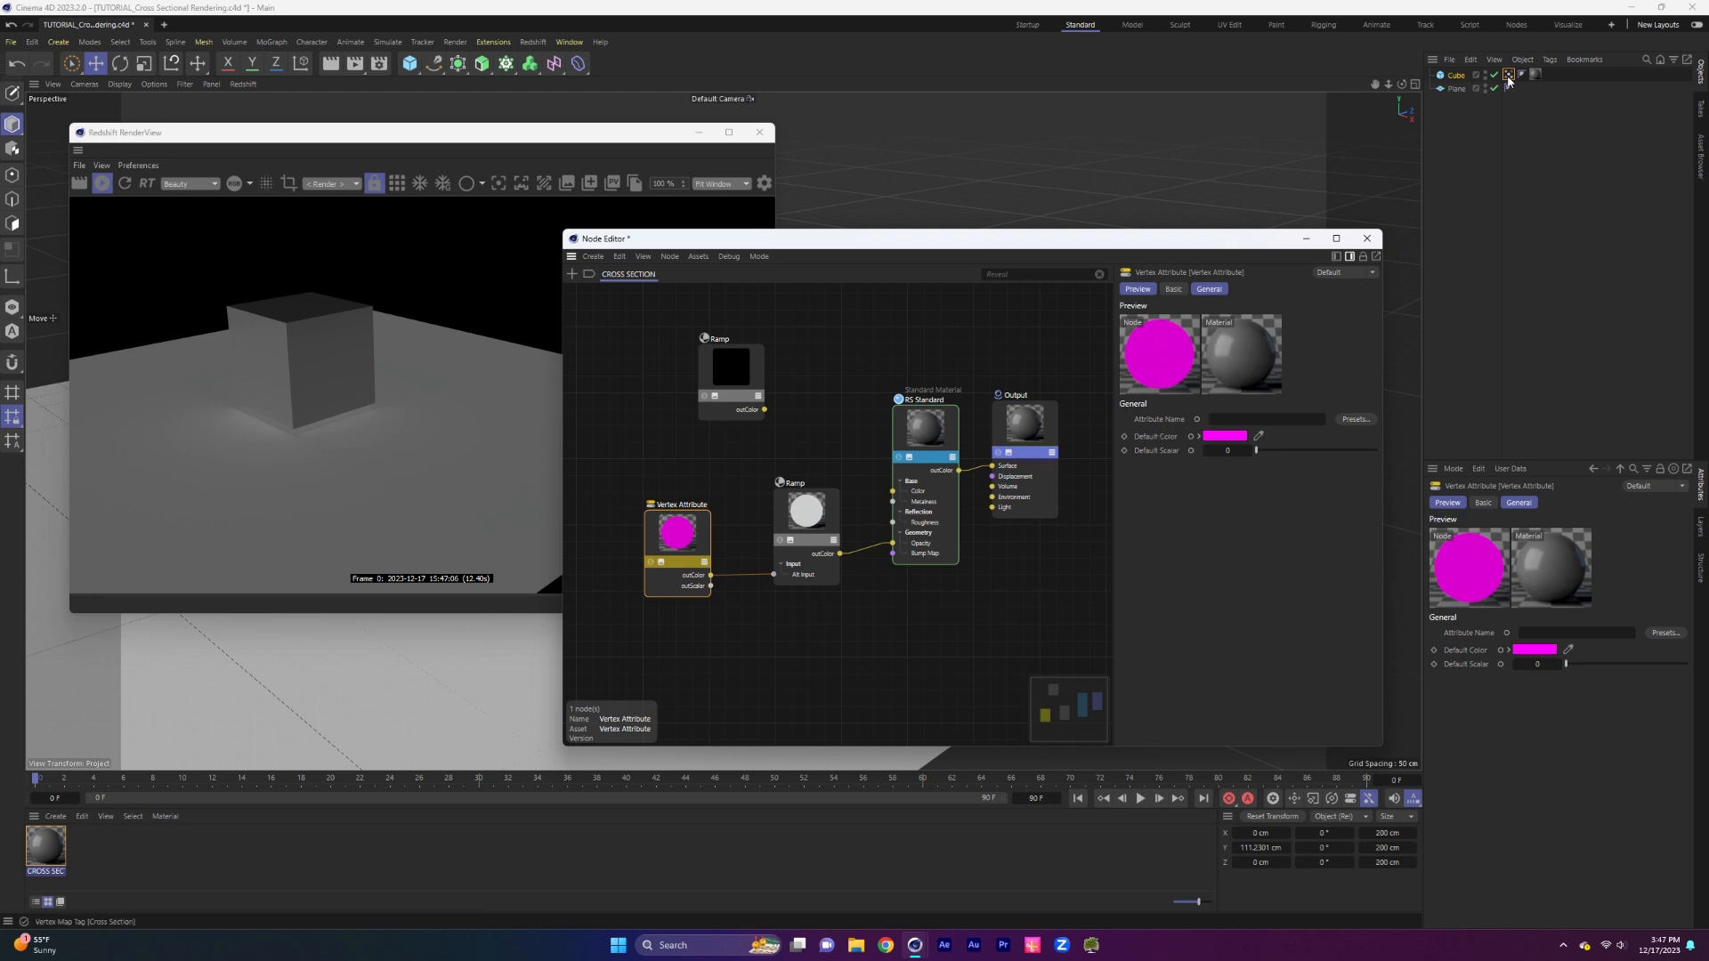
left_click_drag(1508, 77, 1257, 420)
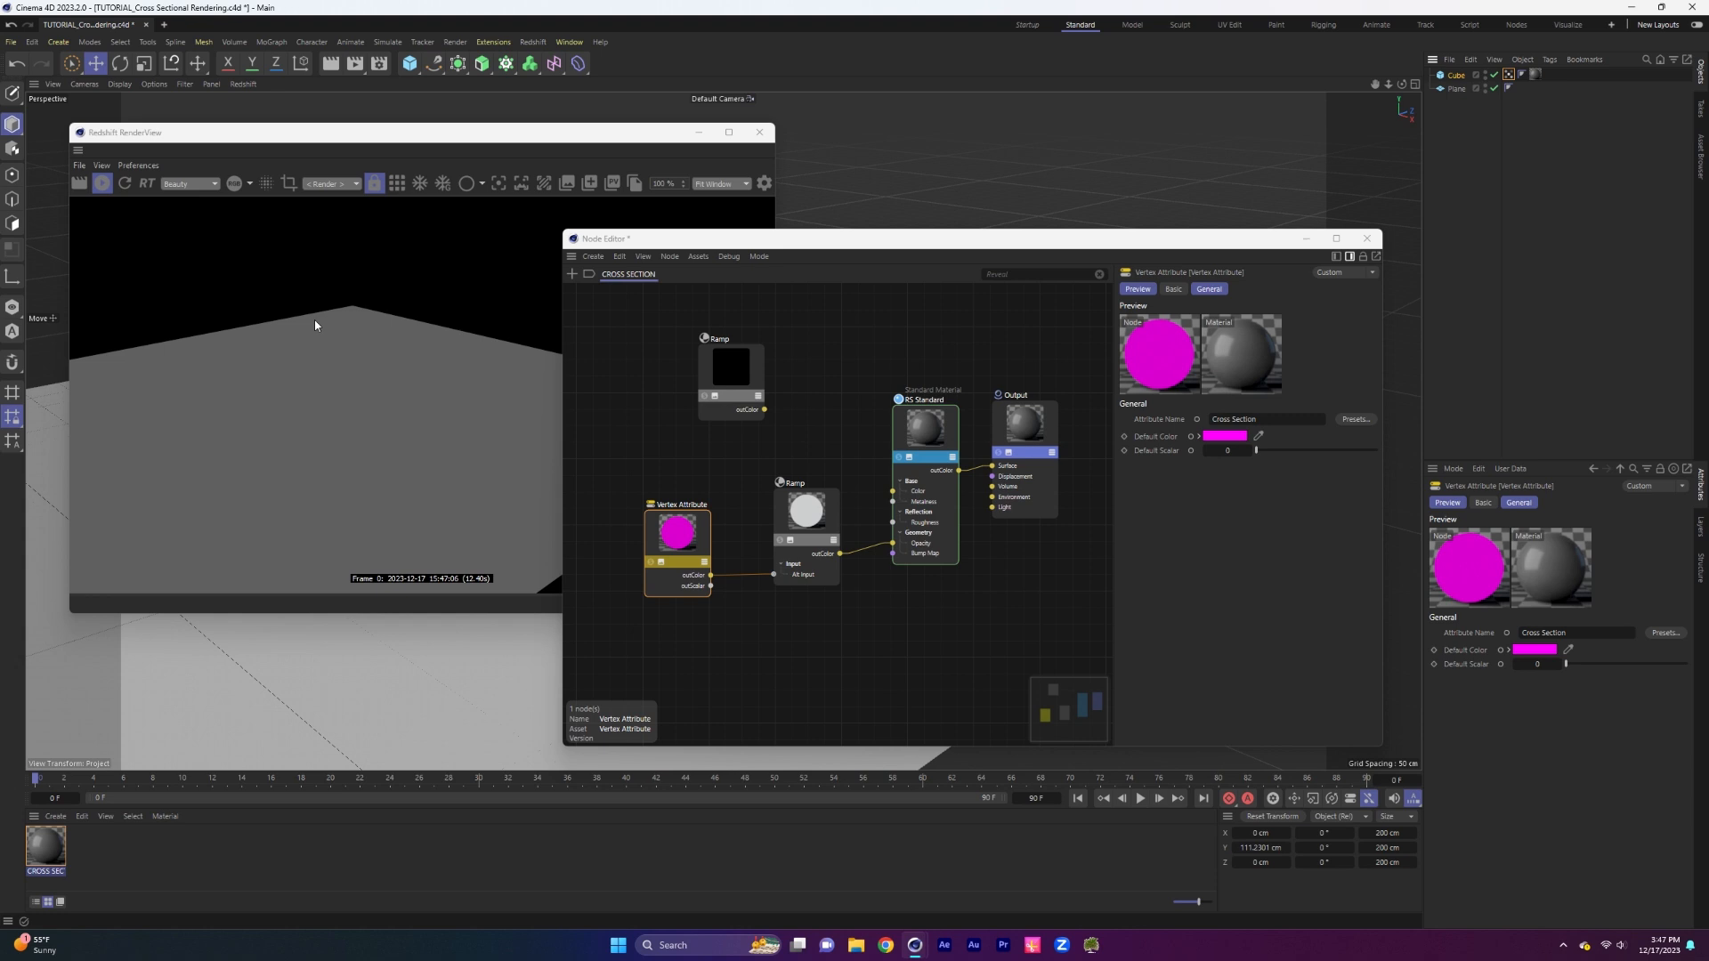
Add a Linear Field to the fields of the cube's Cross Section vertex map.
left_click(1510, 77)
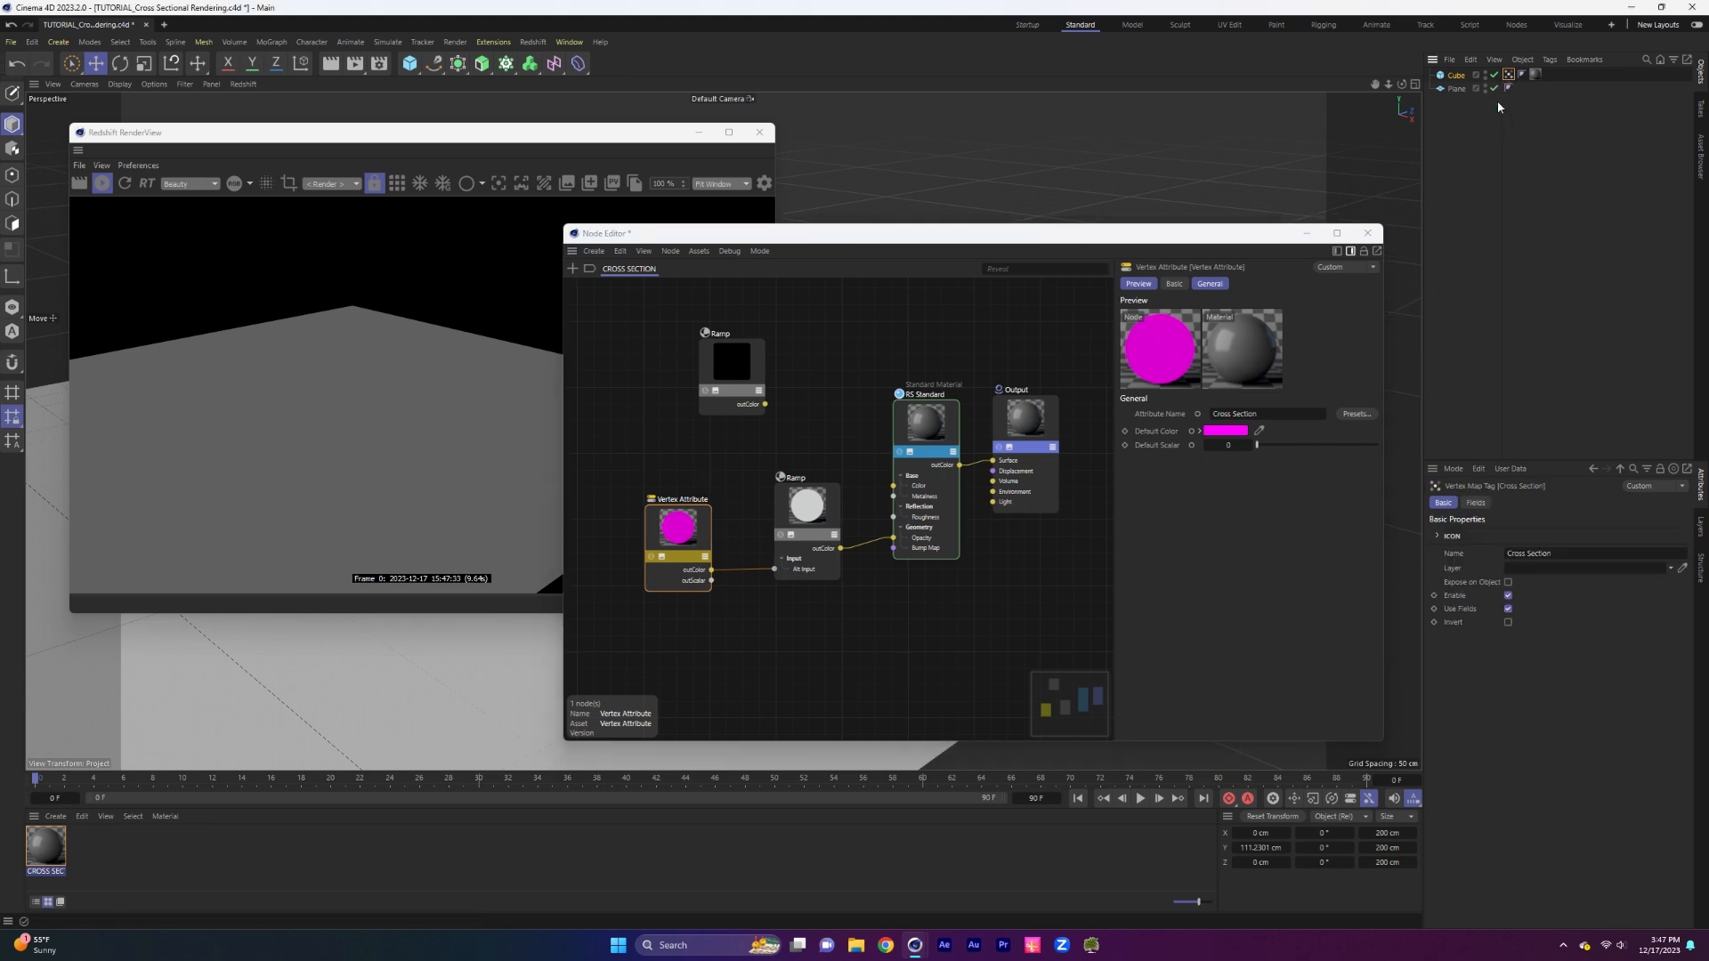
left_click(1477, 504)
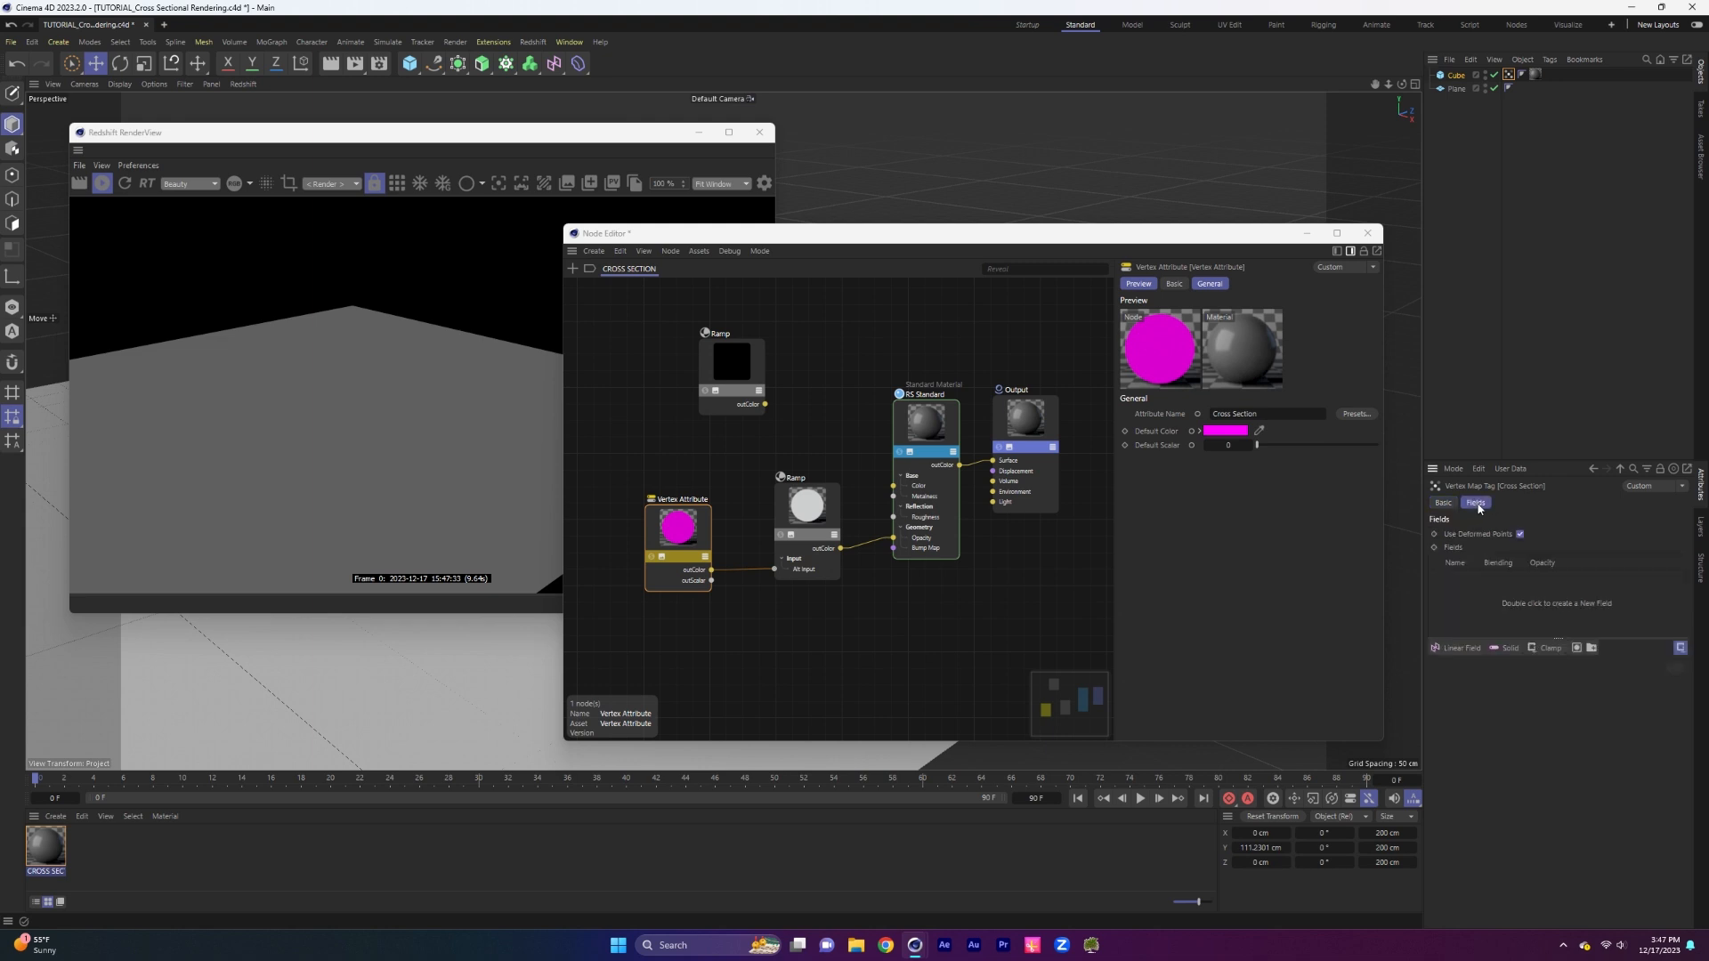
left_click(1457, 652)
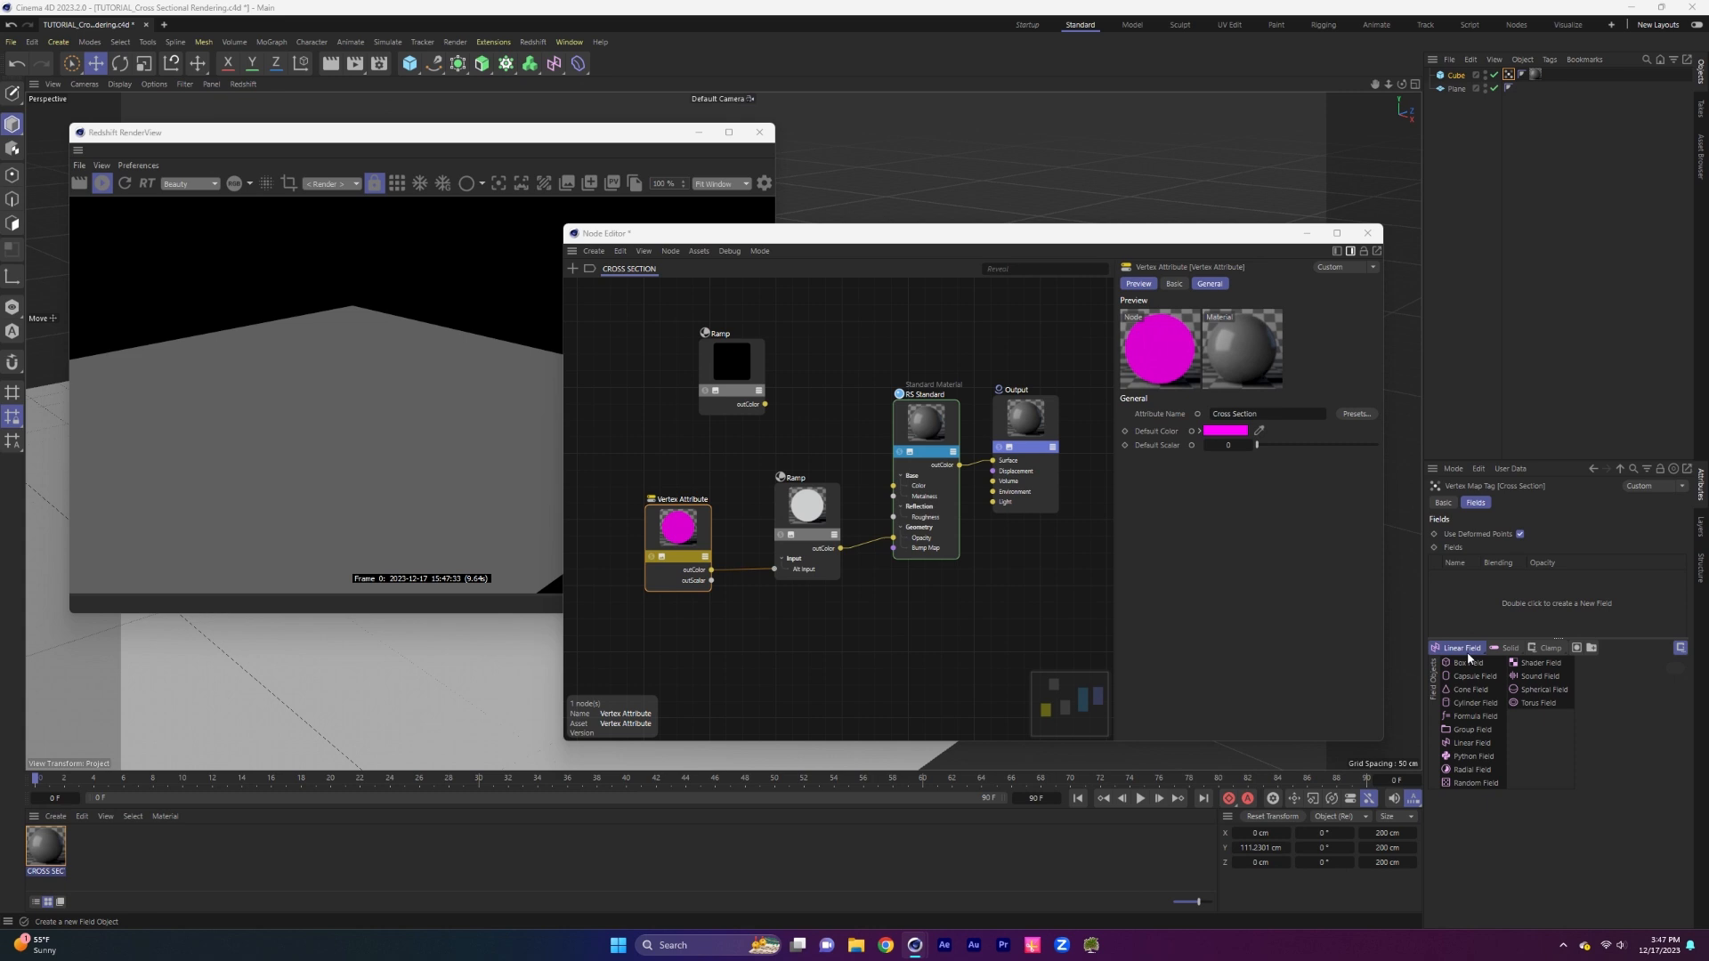
left_click(1472, 743)
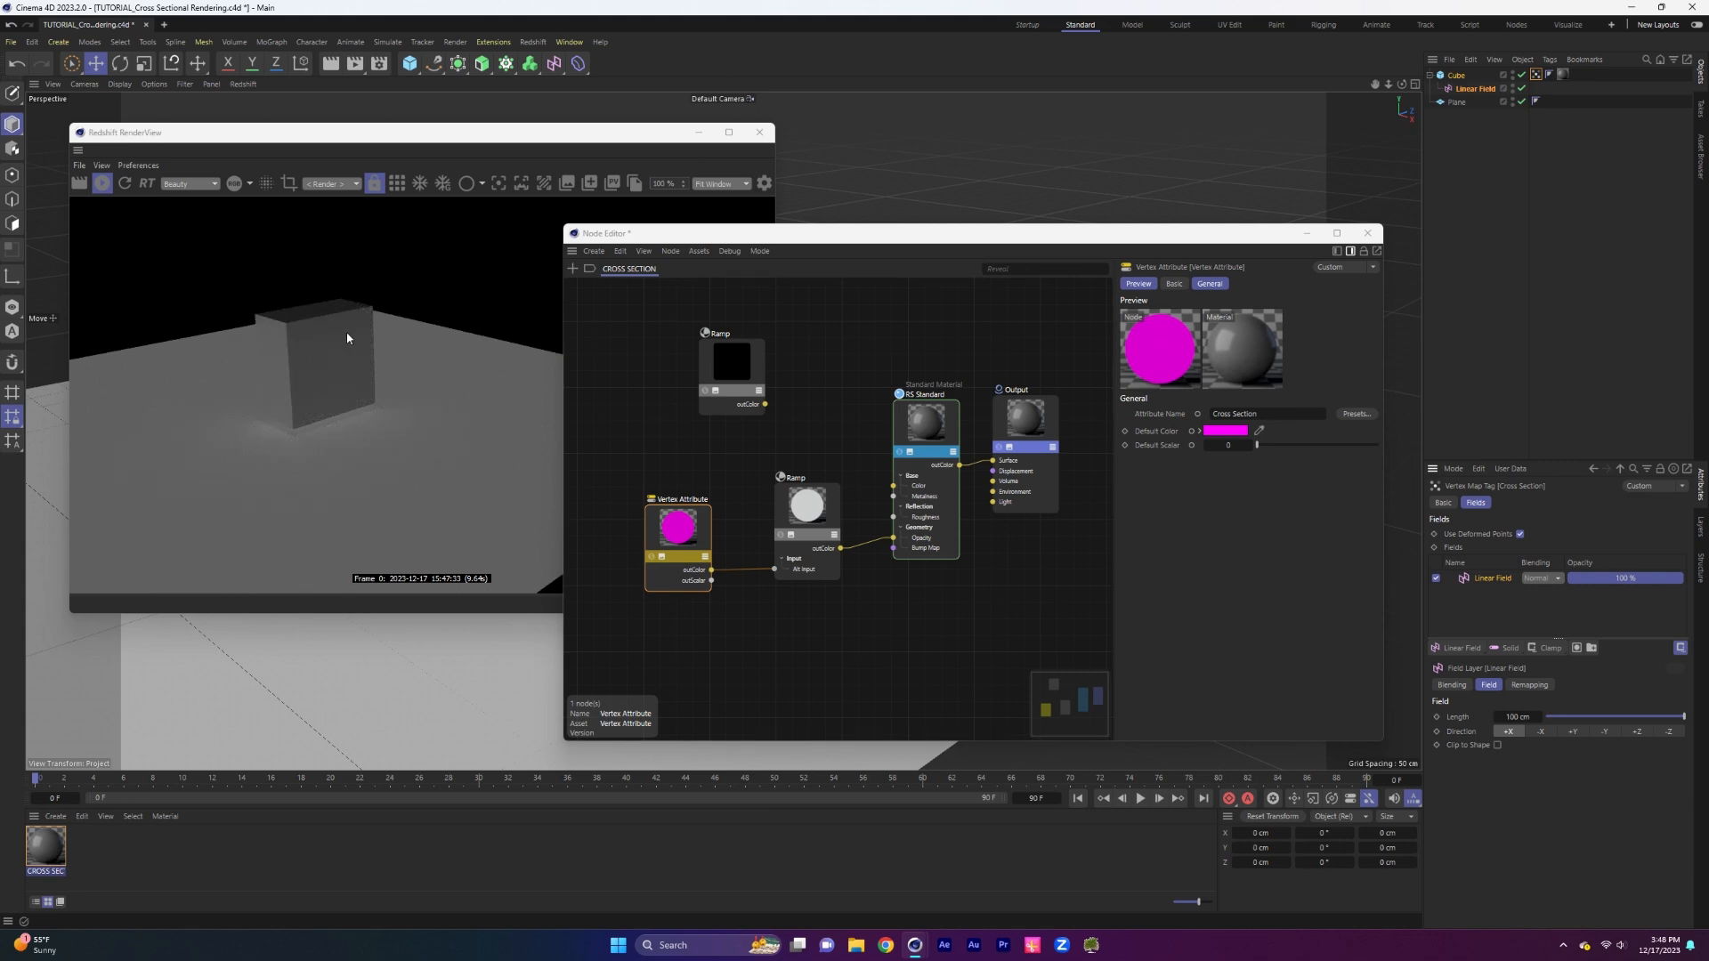
Close the node editor and move the Redshift RenderView aside to uncover the cube in the viewport.
mouse_move(831, 239)
left_mouse_down()
mouse_move(870, 234)
mouse_move(819, 235)
left_mouse_up()
left_click(1356, 230)
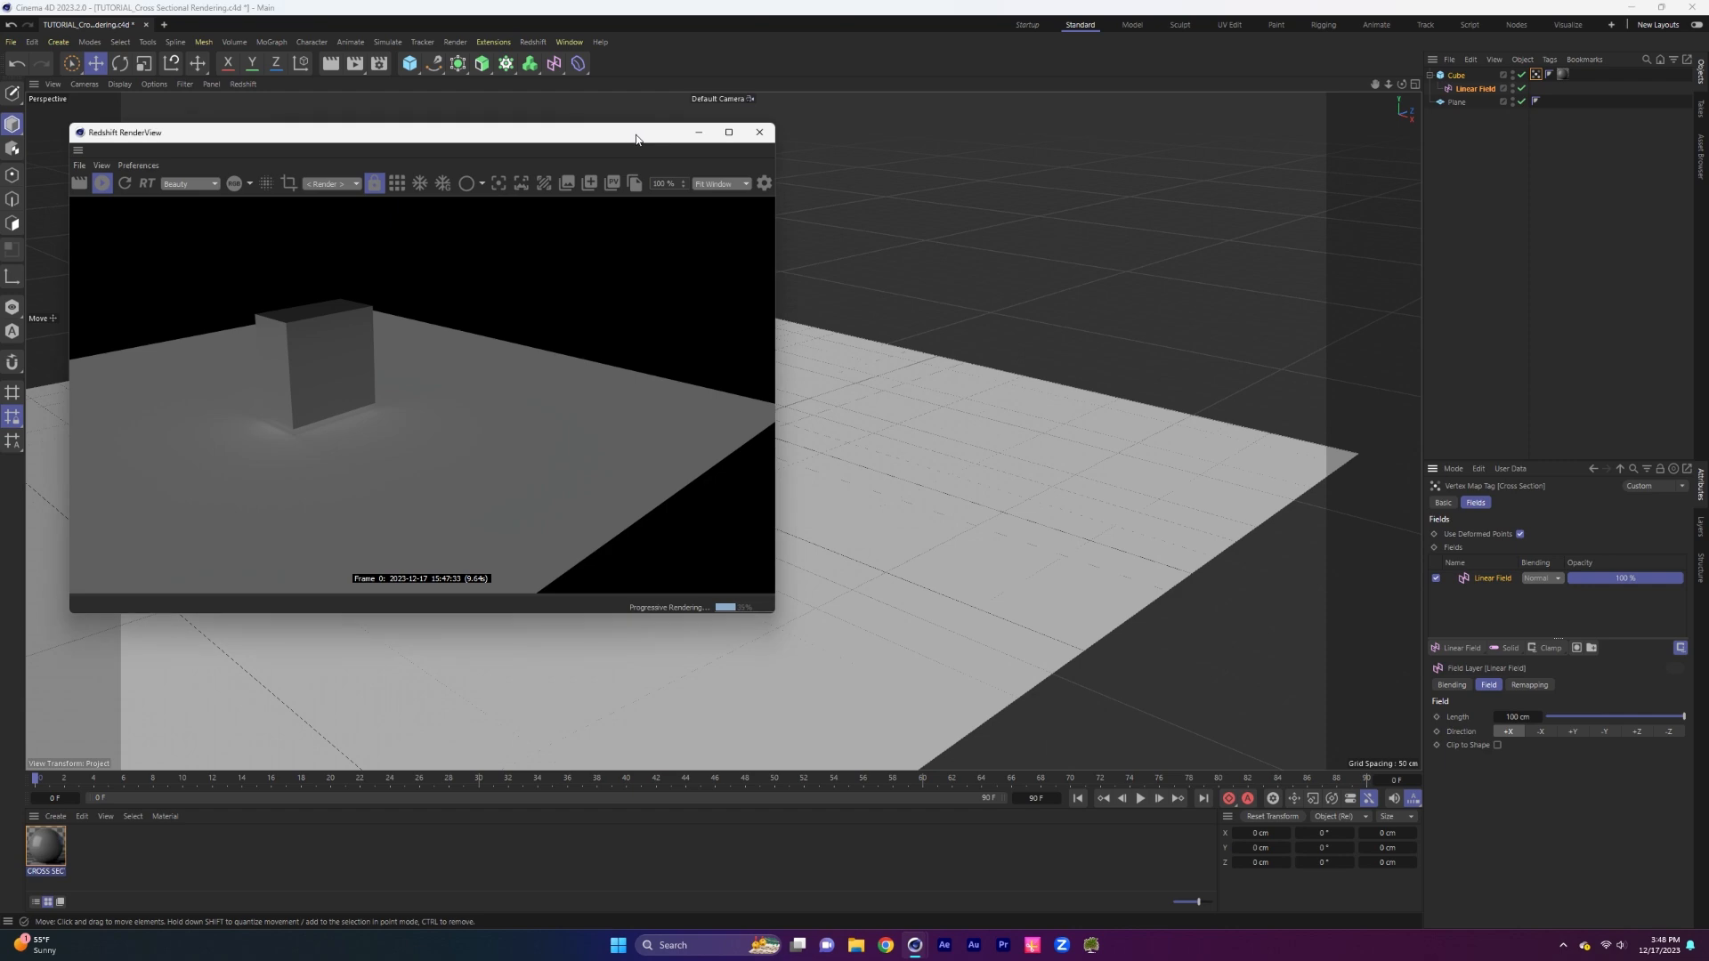
left_click_drag(401, 131, 1033, 108)
Set the Linear Field's direction to -X and move it along the X axis to about 33 cm.
left_click_drag(488, 353, 538, 340)
scroll(527, 292, "up", 5)
scroll(483, 296, "down", 5)
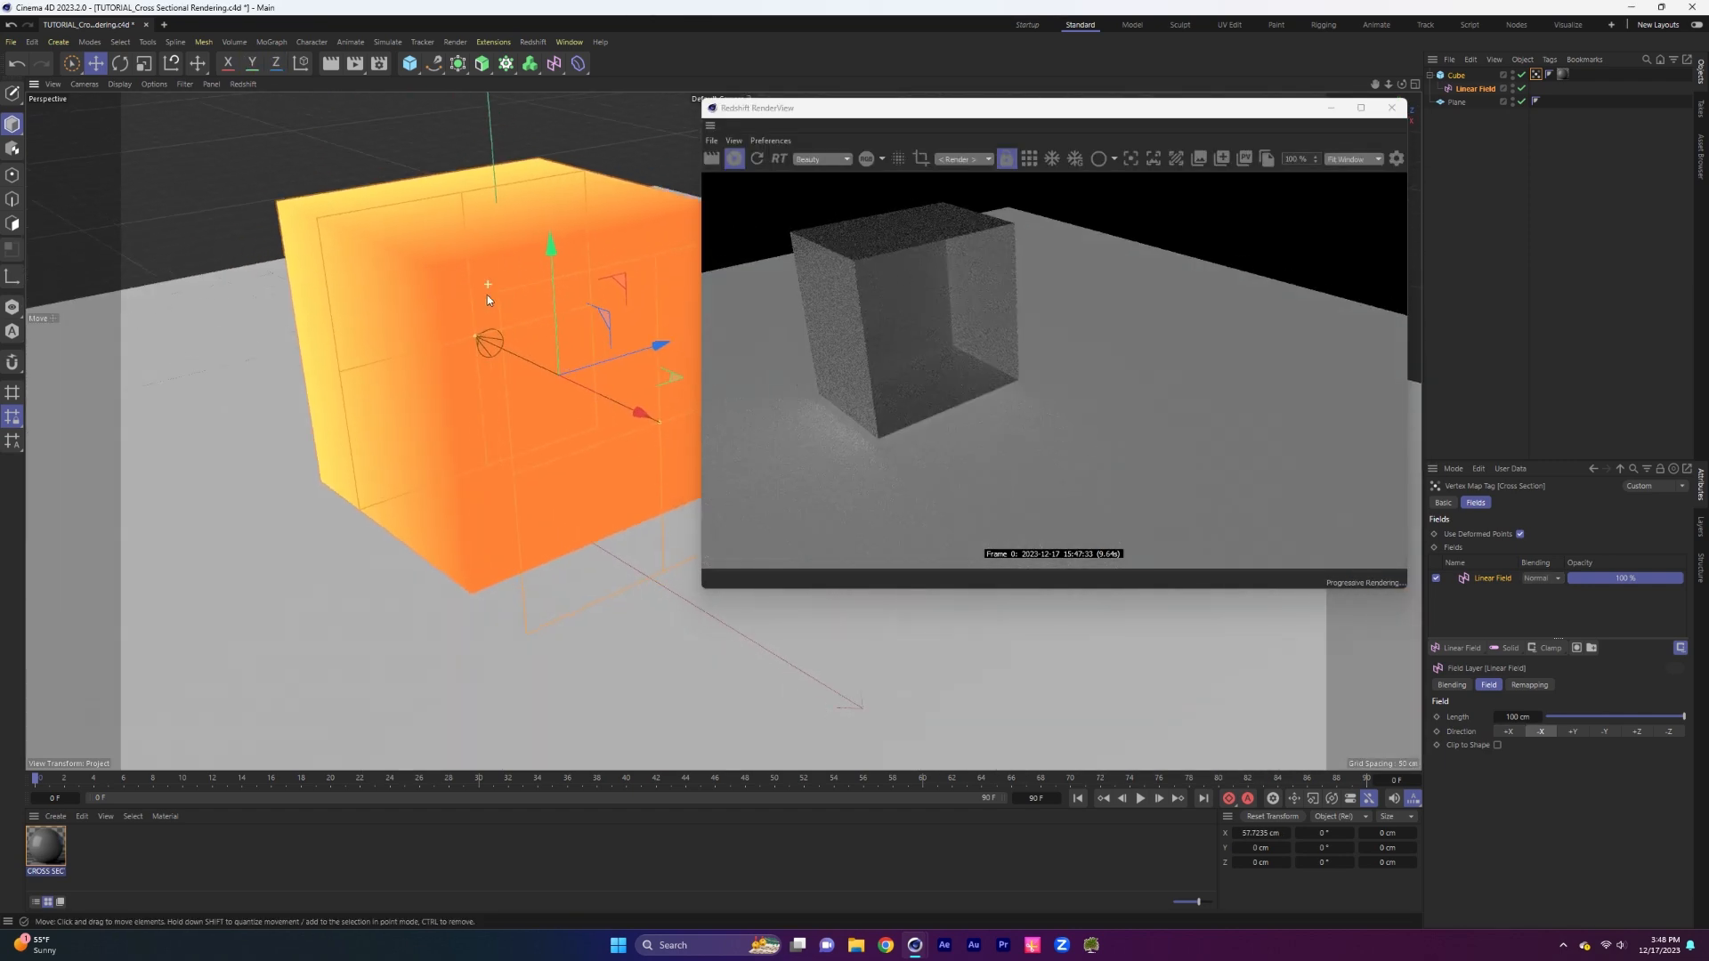
mouse_move(606, 402)
left_mouse_down()
mouse_move(525, 383)
mouse_move(616, 397)
mouse_move(598, 392)
left_mouse_up()
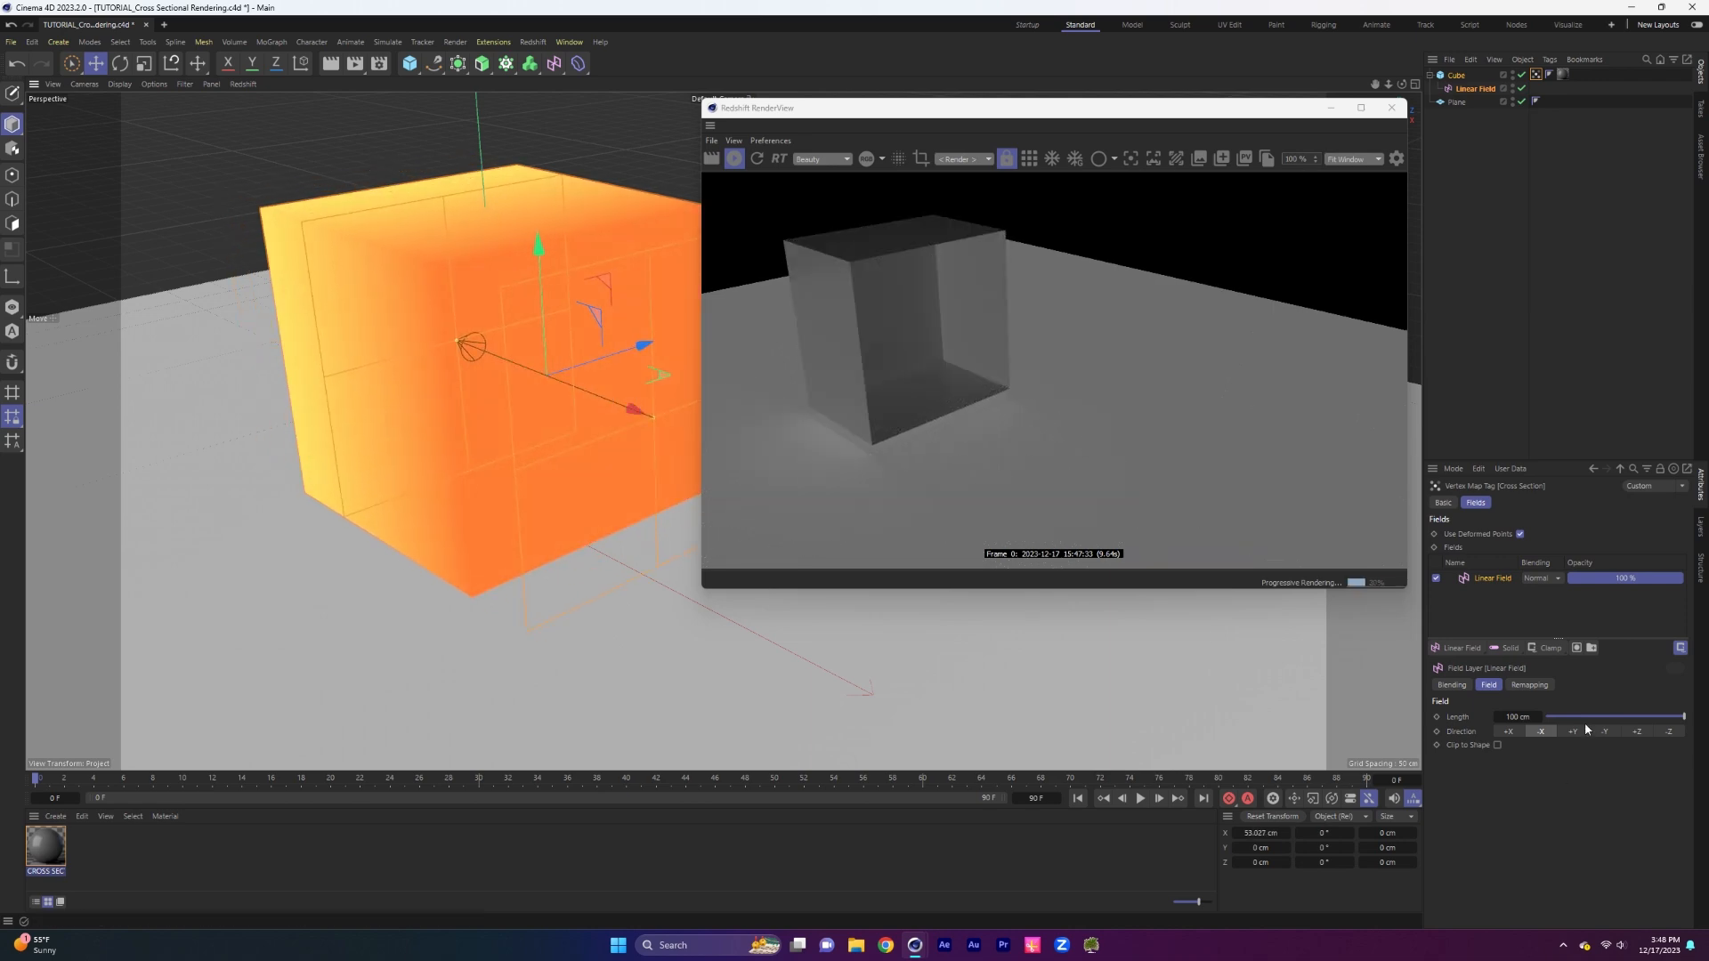
Try the Linear Field's +Y, -Y, -Z and +Z directions, ending on -X.
left_click(1582, 730)
left_click(1605, 731)
left_click(1669, 731)
left_click(1637, 731)
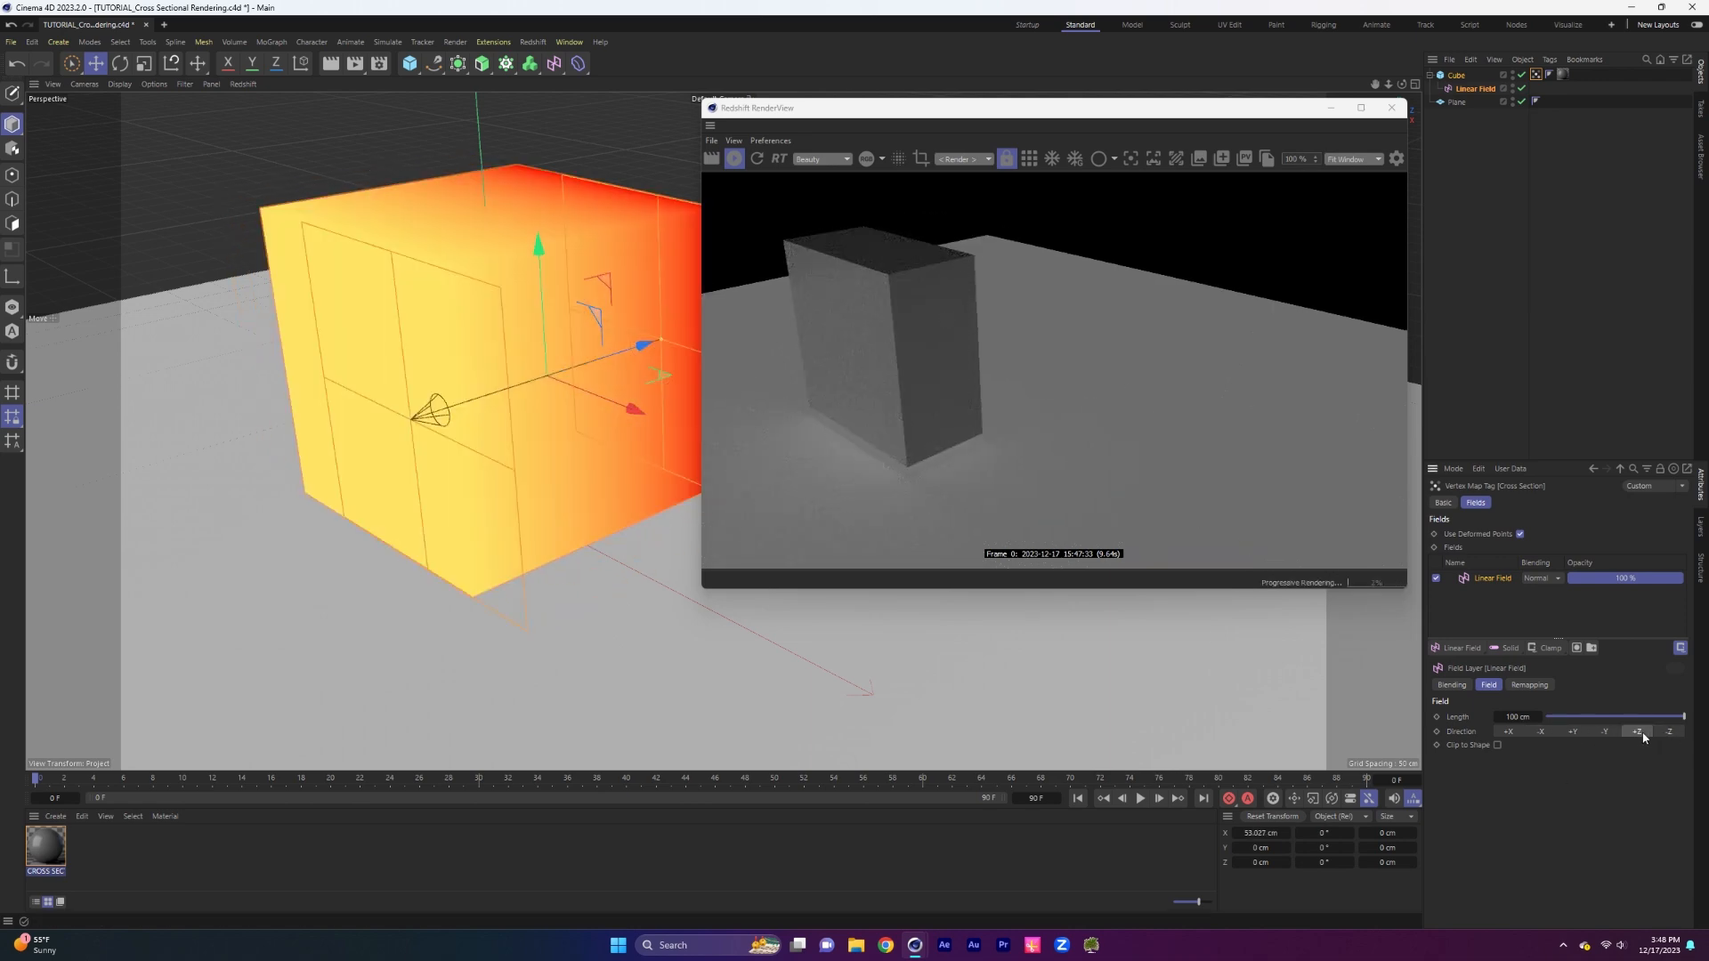
left_click(1605, 730)
left_click(1573, 731)
left_click(1541, 731)
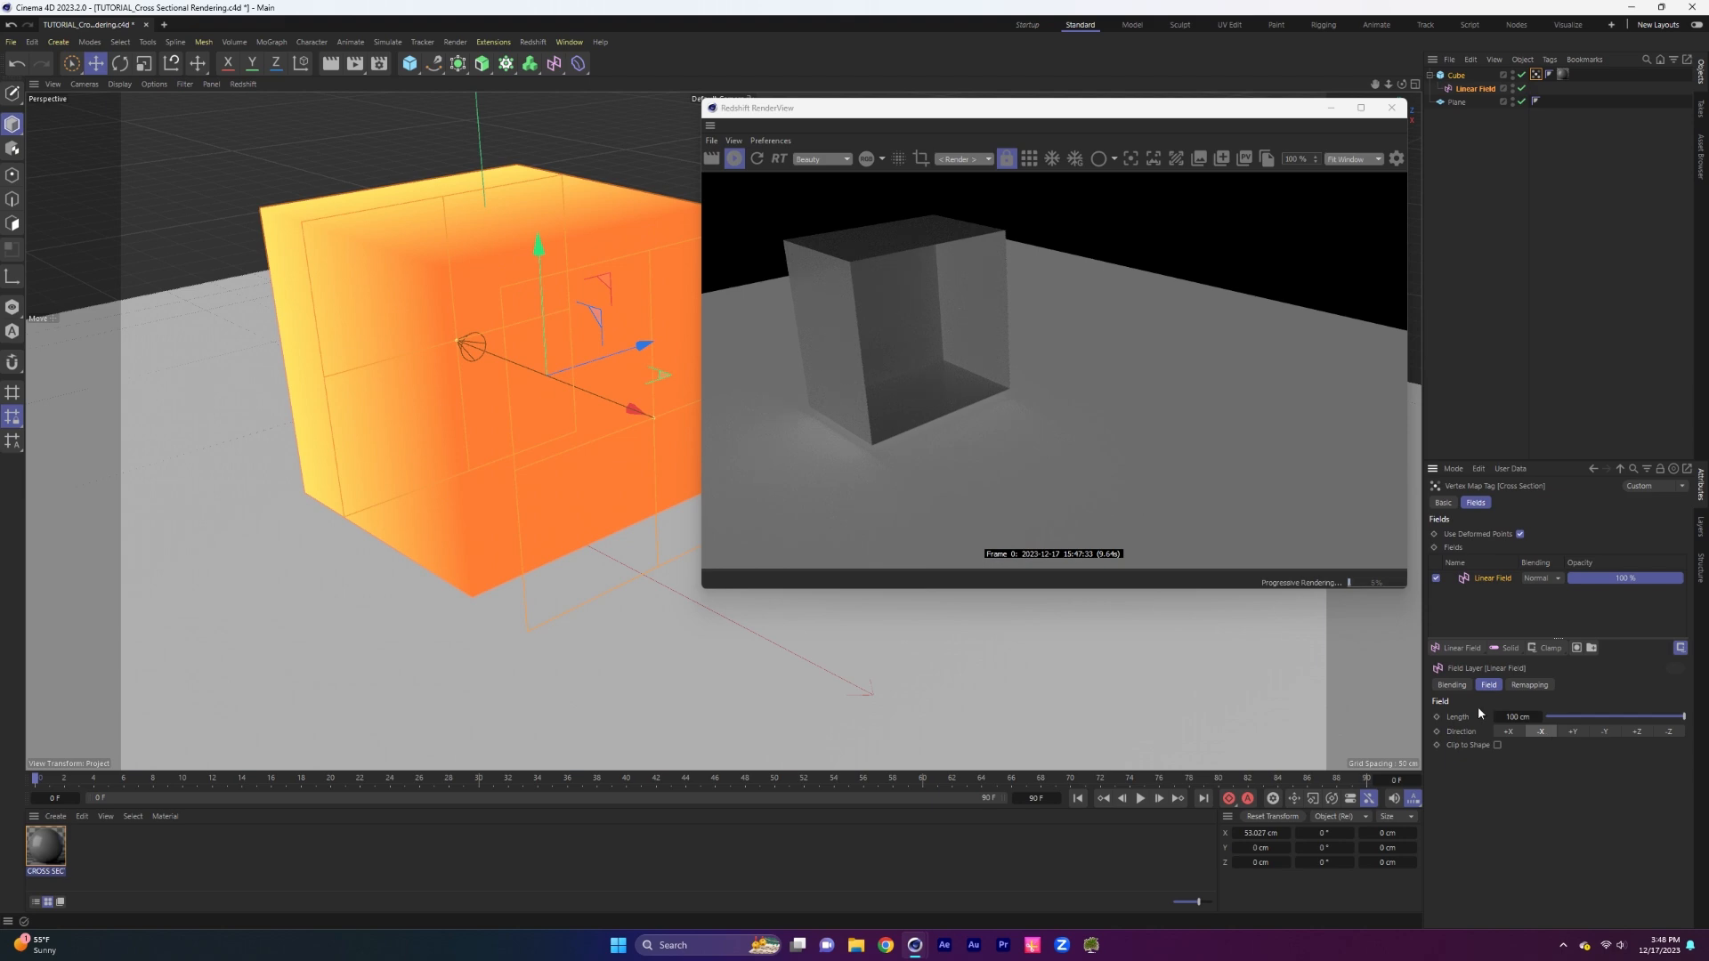
Try rotating the Linear Field to angle the cut through the cube, and undo the rotation.
key("r")
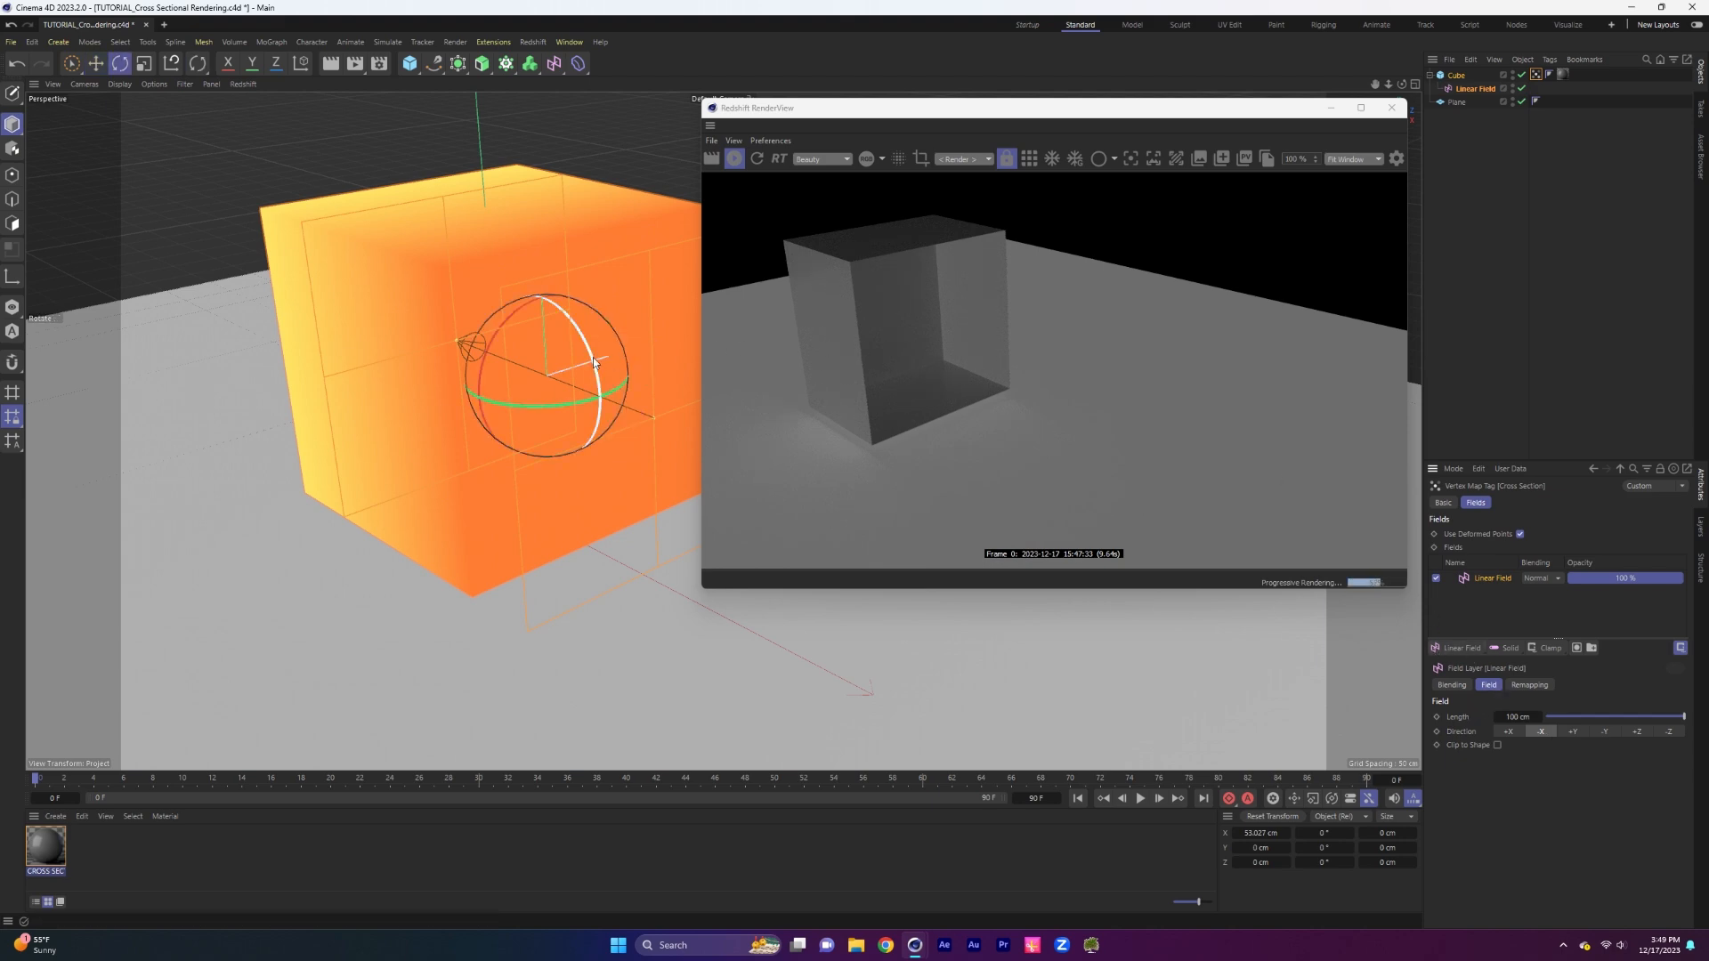
left_click_drag(579, 365, 556, 413)
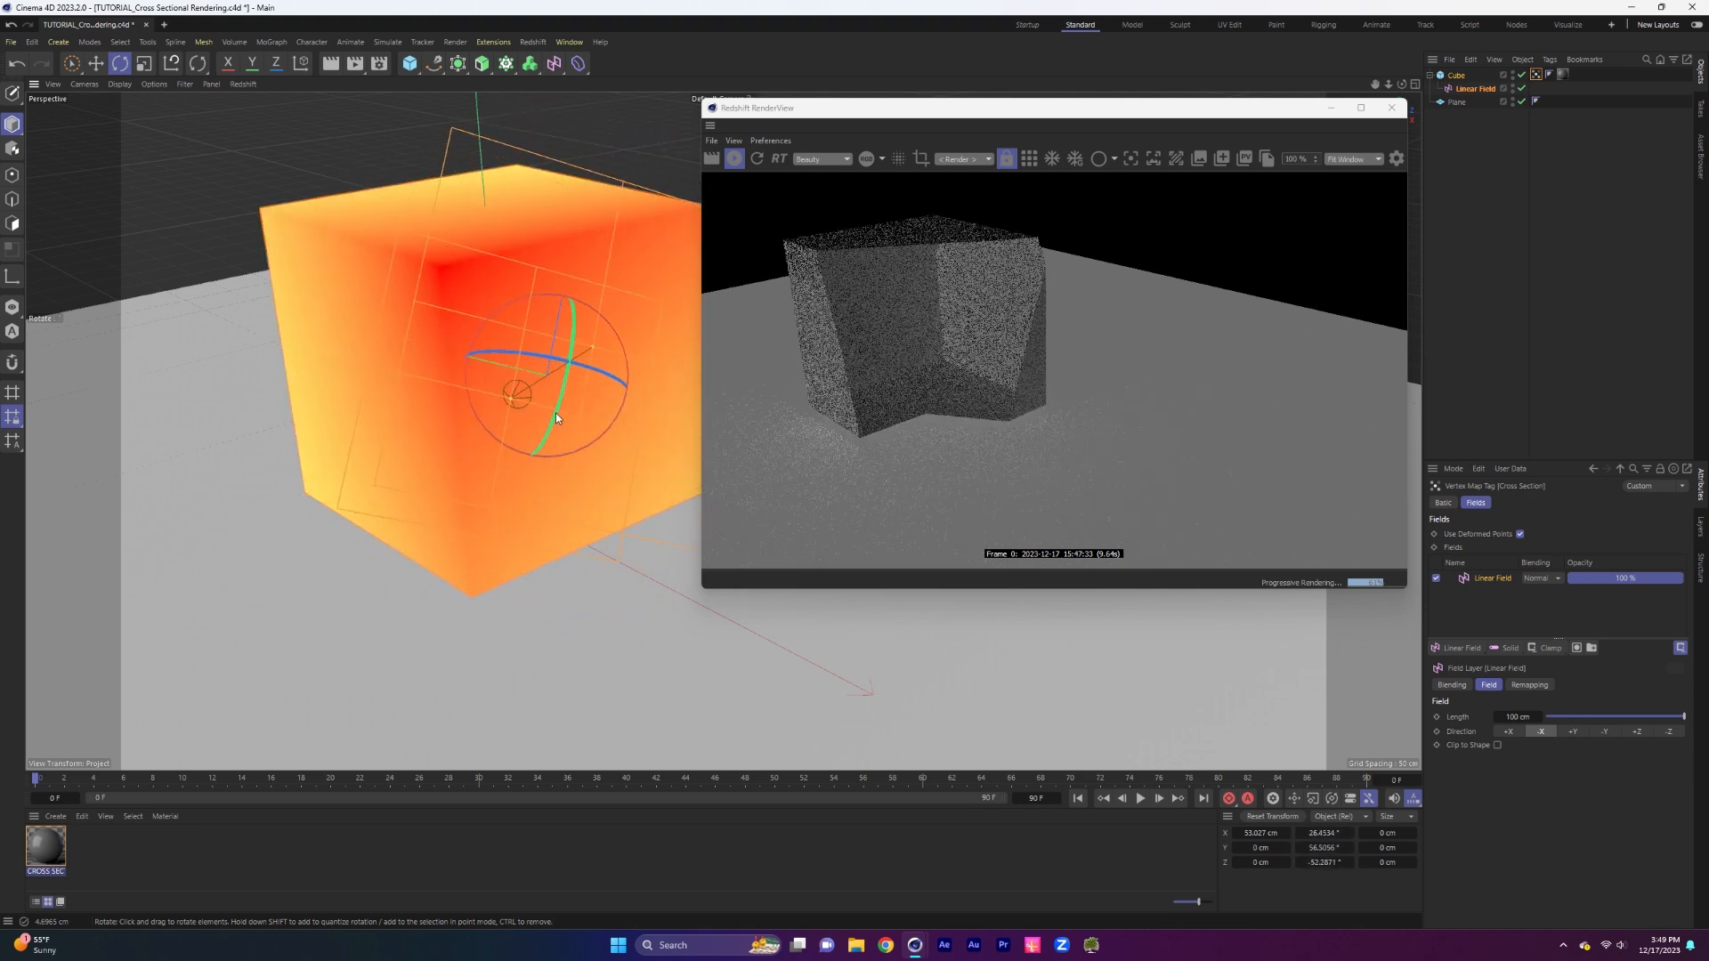
key("ctrl+z")
key("ctrl+z")
Open the CROSS SECTION material in the node editor and show the settings of the Ramp driving the opacity.
double_click(46, 846)
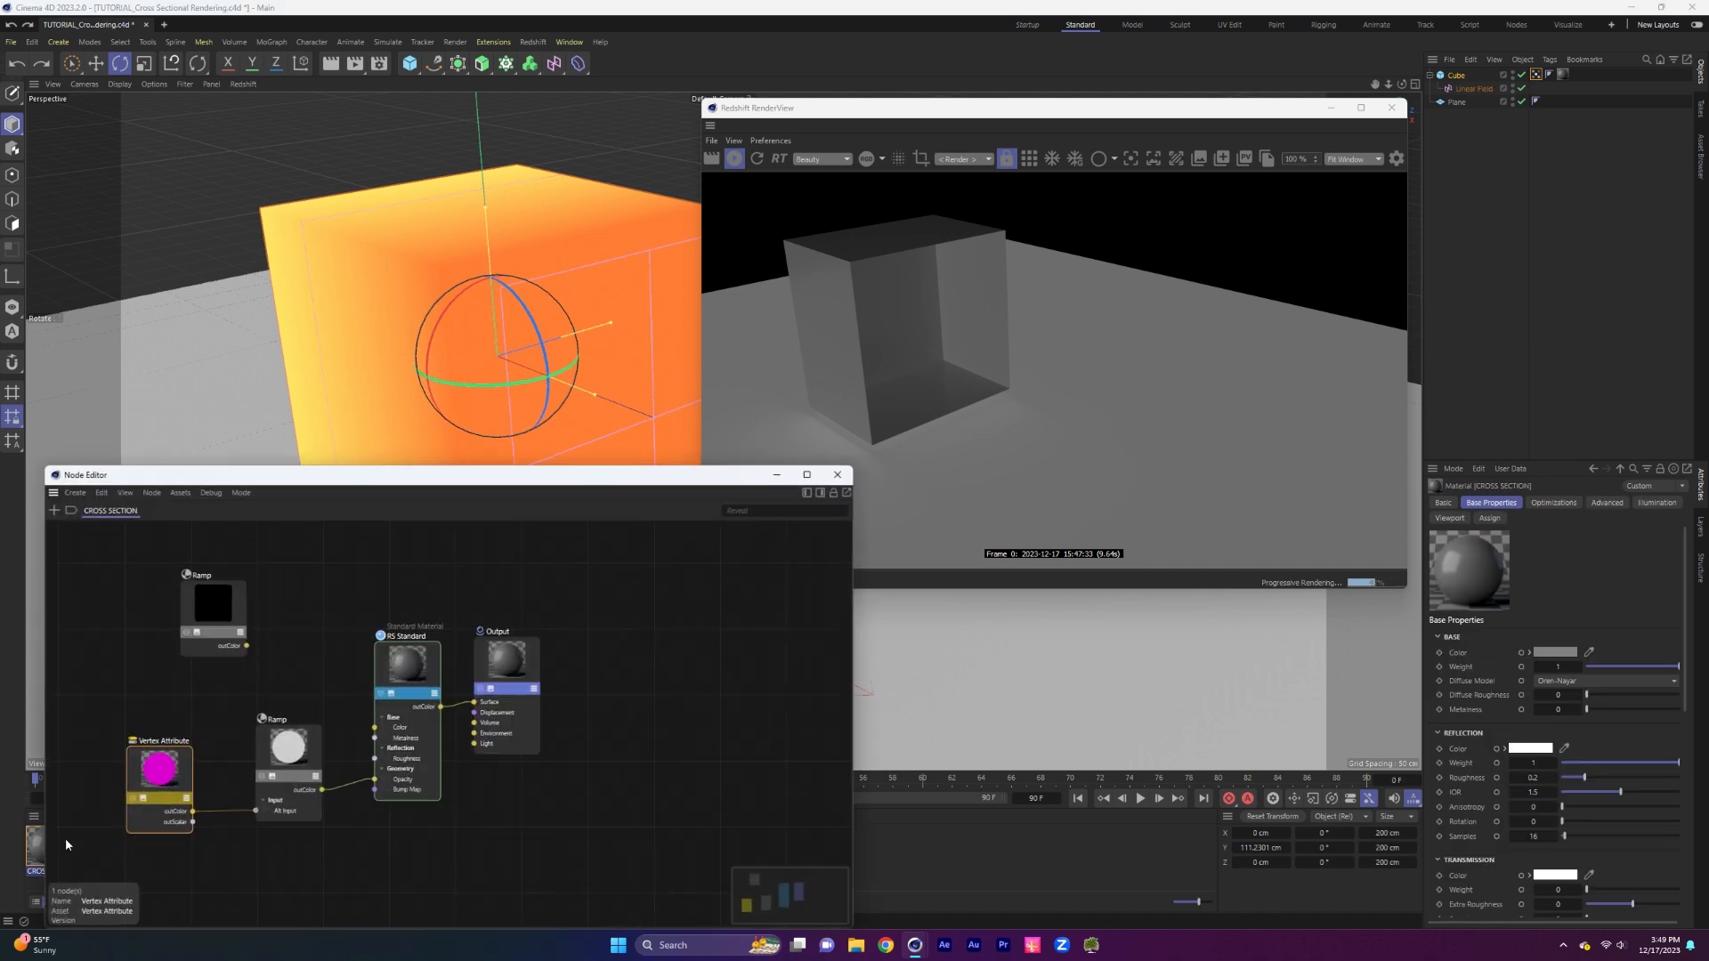
left_click_drag(507, 485, 573, 329)
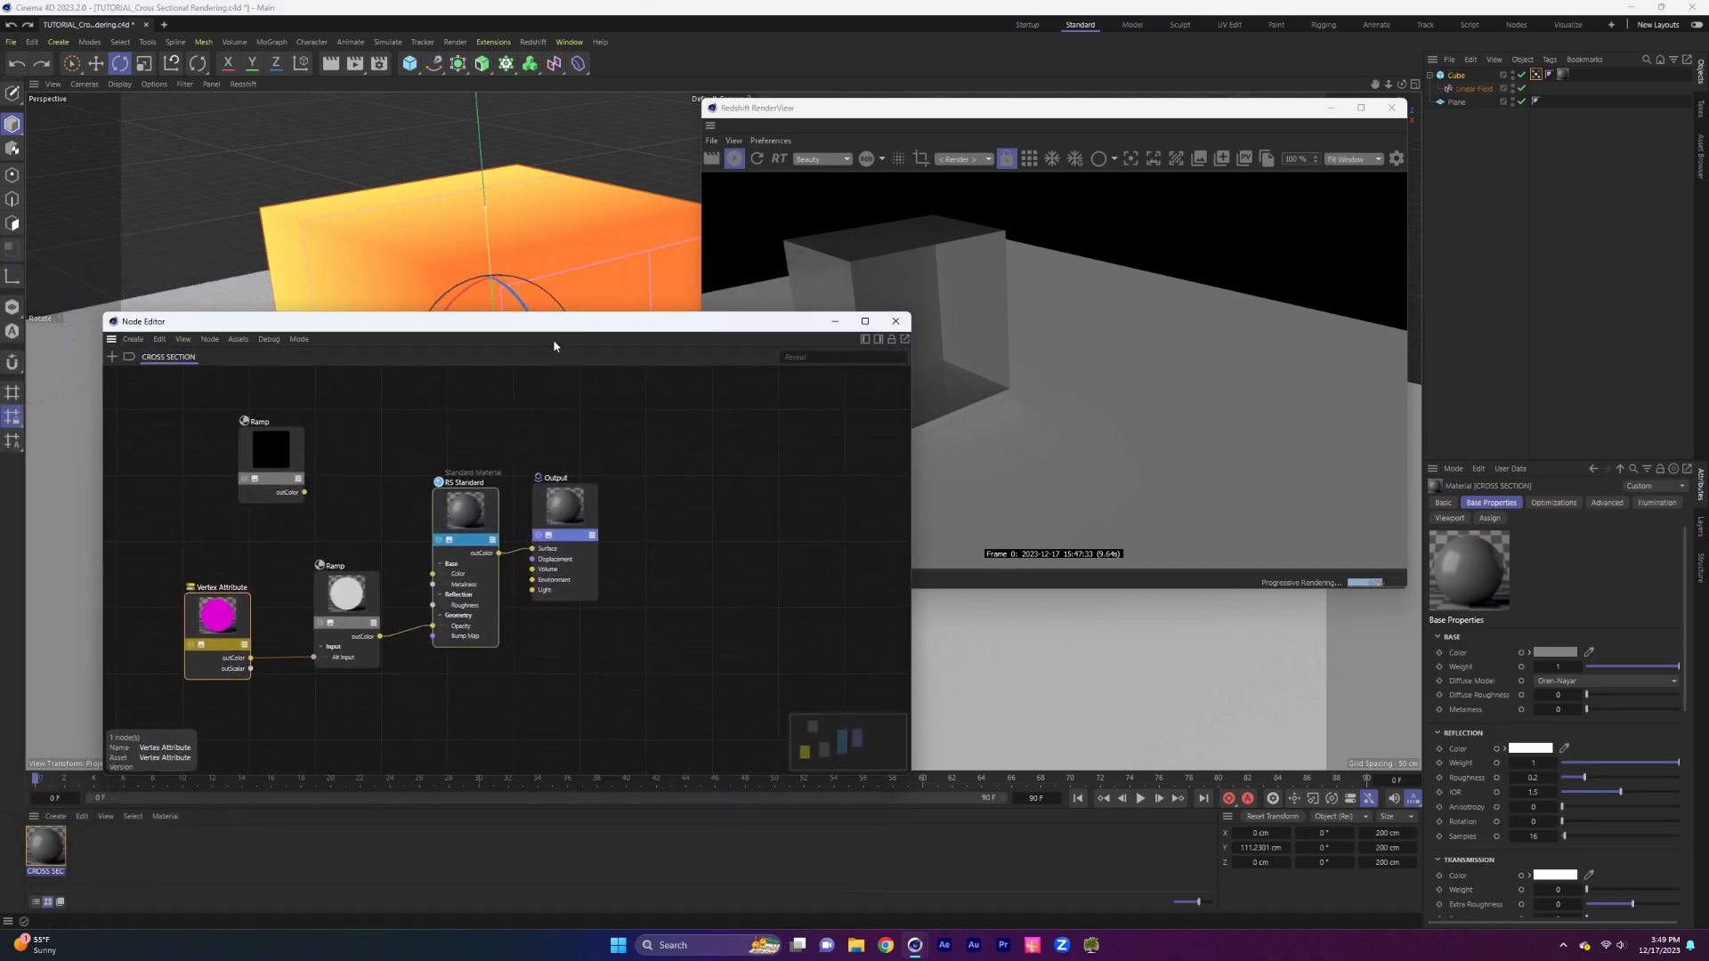
left_click(347, 598)
left_click(878, 339)
left_click_drag(769, 703, 838, 698)
Try rotating the cube and the Linear Field, undoing each rotation.
left_click_drag(401, 321, 386, 553)
left_click_drag(534, 374, 554, 305)
key("ctrl+z")
left_click(1474, 89)
left_click_drag(565, 372, 667, 447)
key("ctrl+z")
key("e")
Set the white knot's position in the opacity Ramp to 50% and close the node editor.
left_click_drag(498, 554, 500, 298)
type("50")
key("Return")
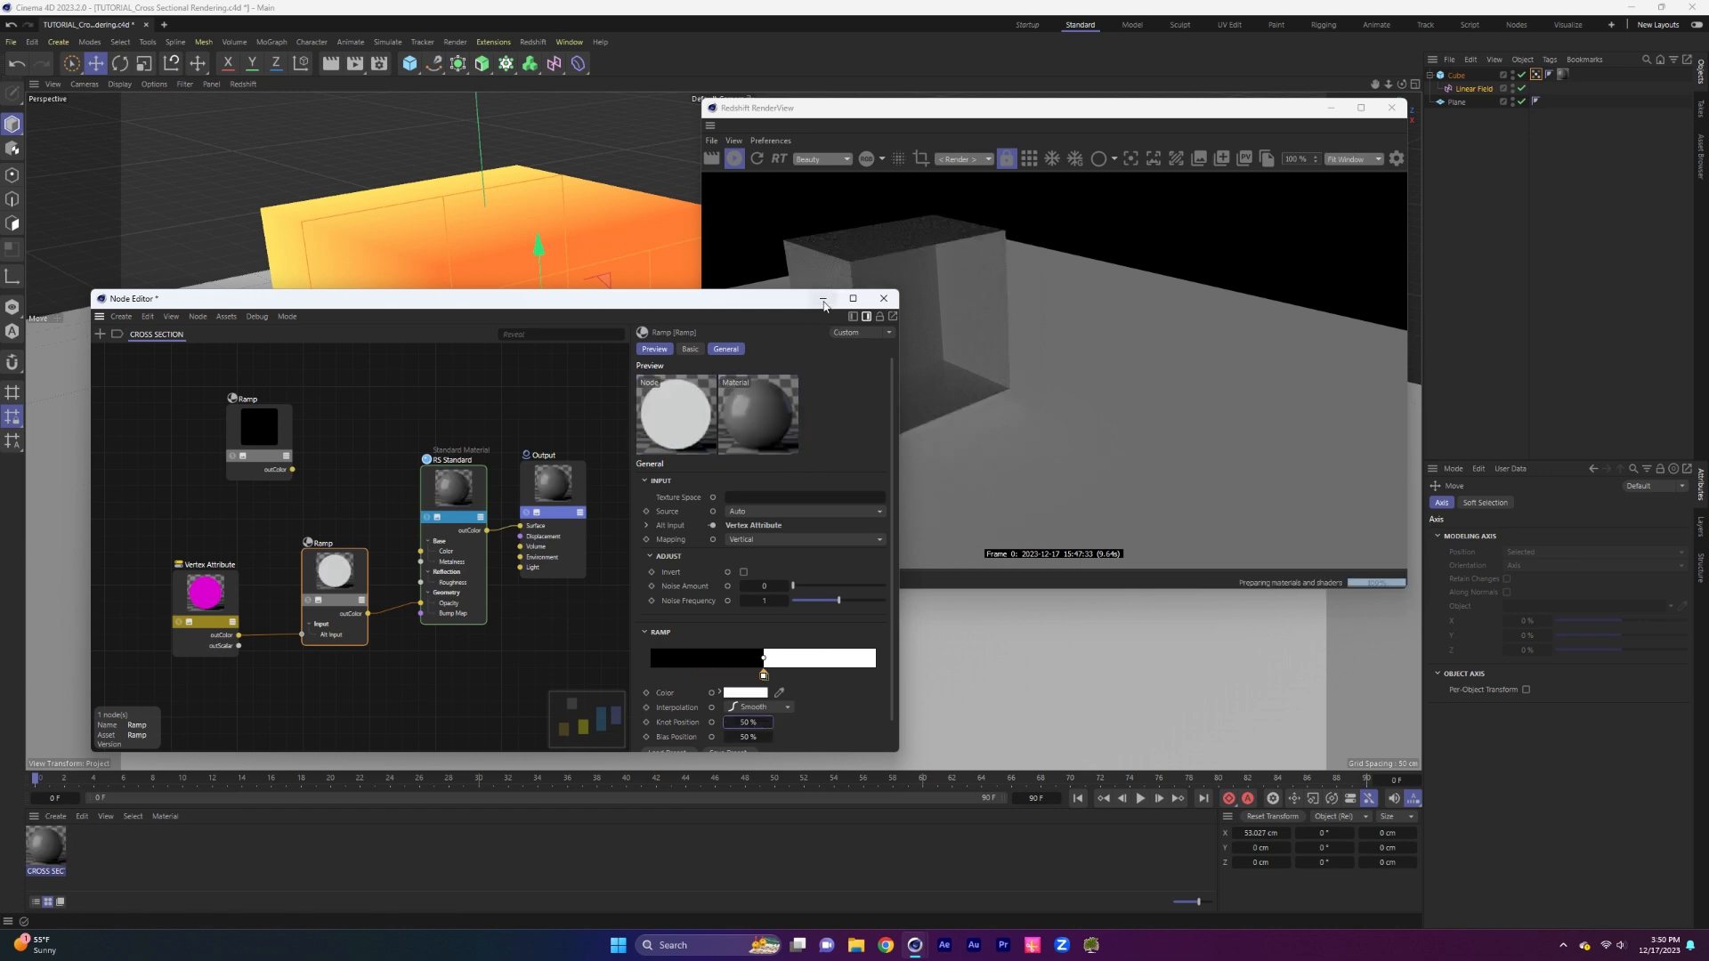
left_click(881, 298)
Try moving the Linear Field along the X axis through the cube, and undo the move.
left_click_drag(616, 399, 451, 333)
key("ctrl+z")
key("ctrl+z")
key("ctrl+z")
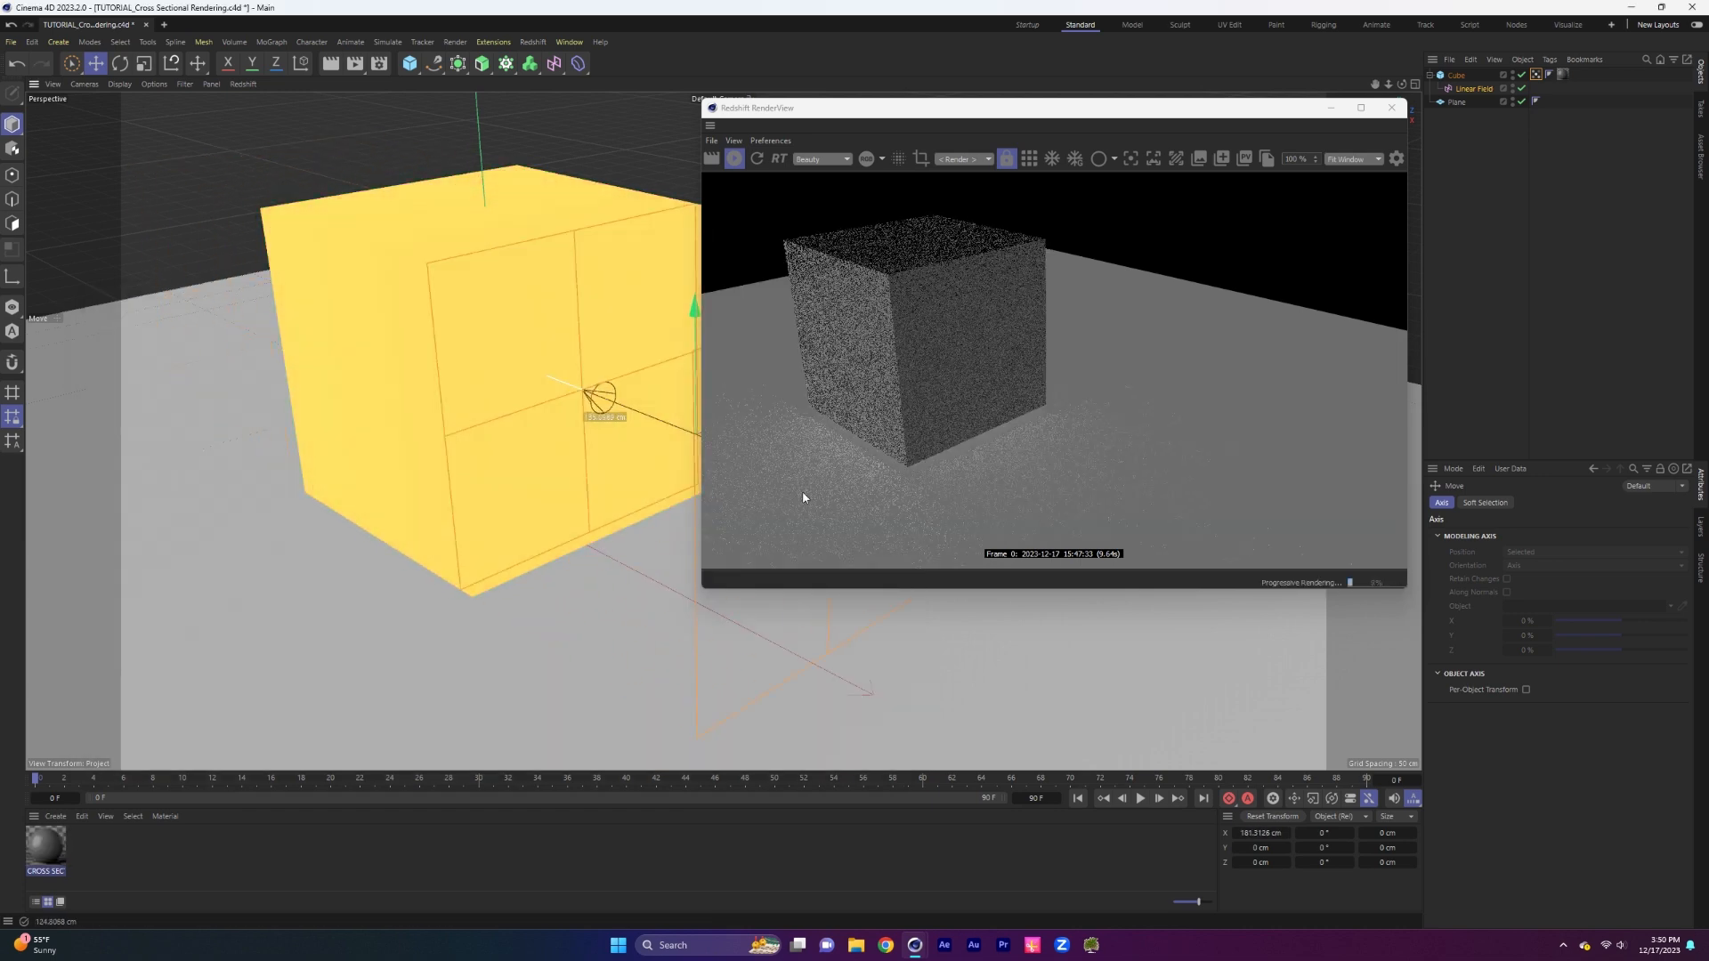
Add a Sphere and place it beside the cube at about Y 117 cm and Z 279 cm.
left_click(409, 63)
left_click(678, 108)
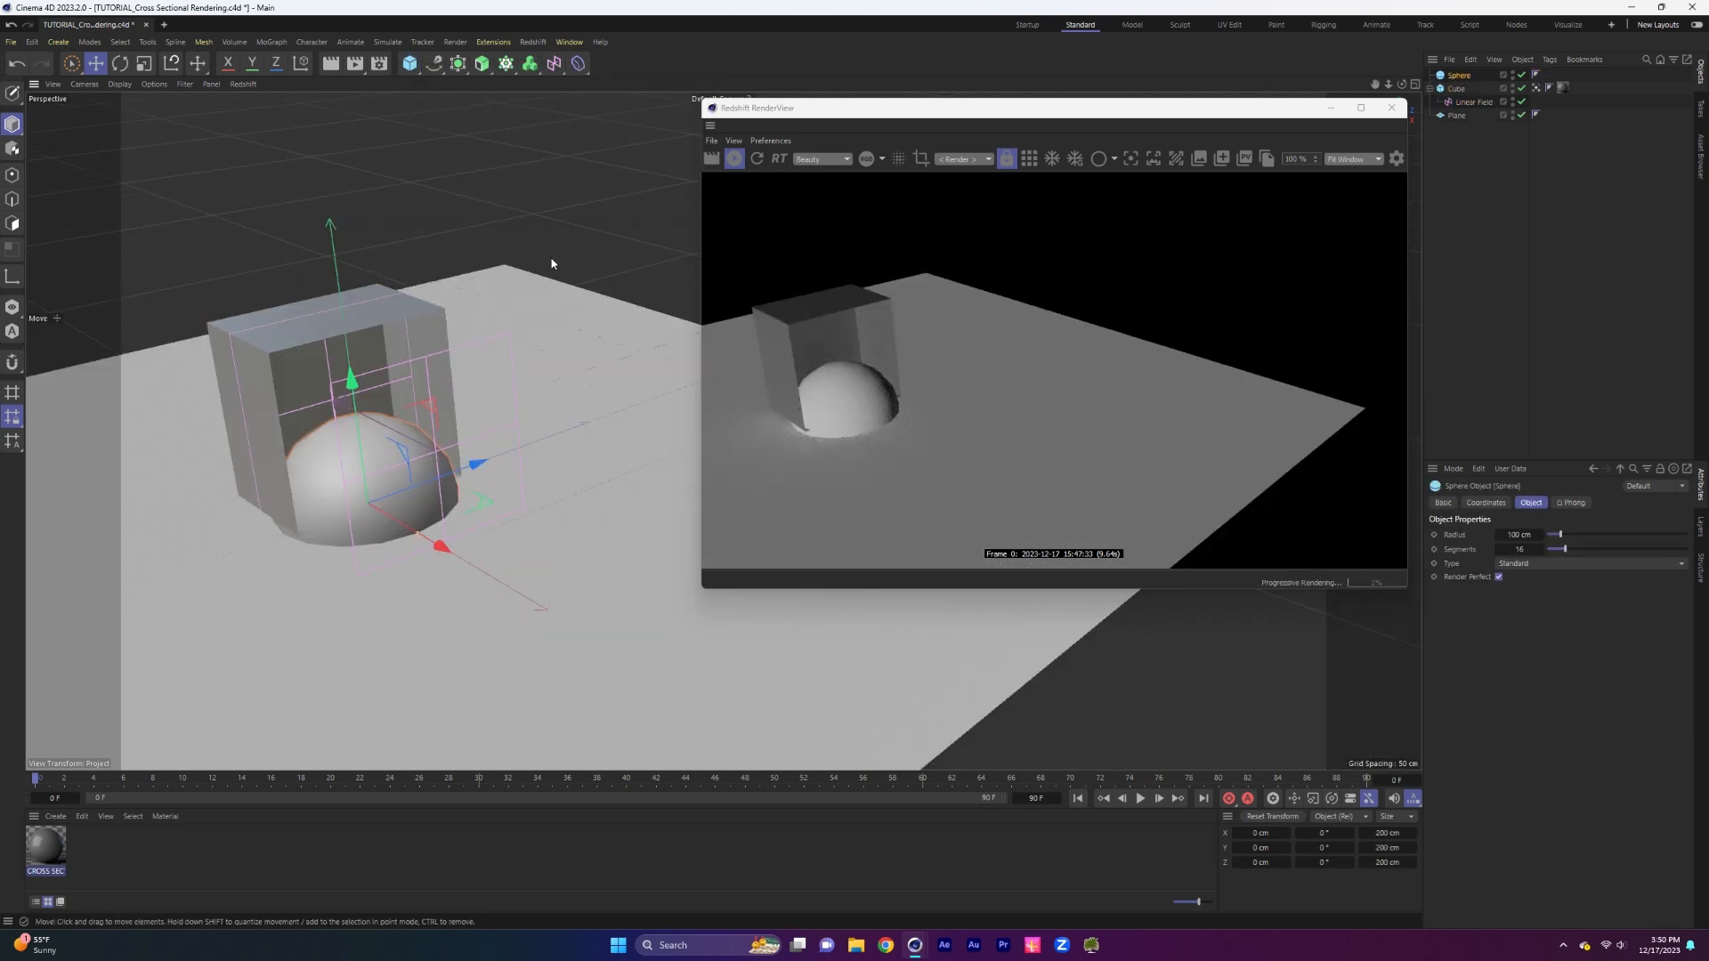
left_click_drag(346, 287, 338, 268)
left_click_drag(347, 425, 648, 340)
left_click_drag(552, 378, 623, 375, "alt")
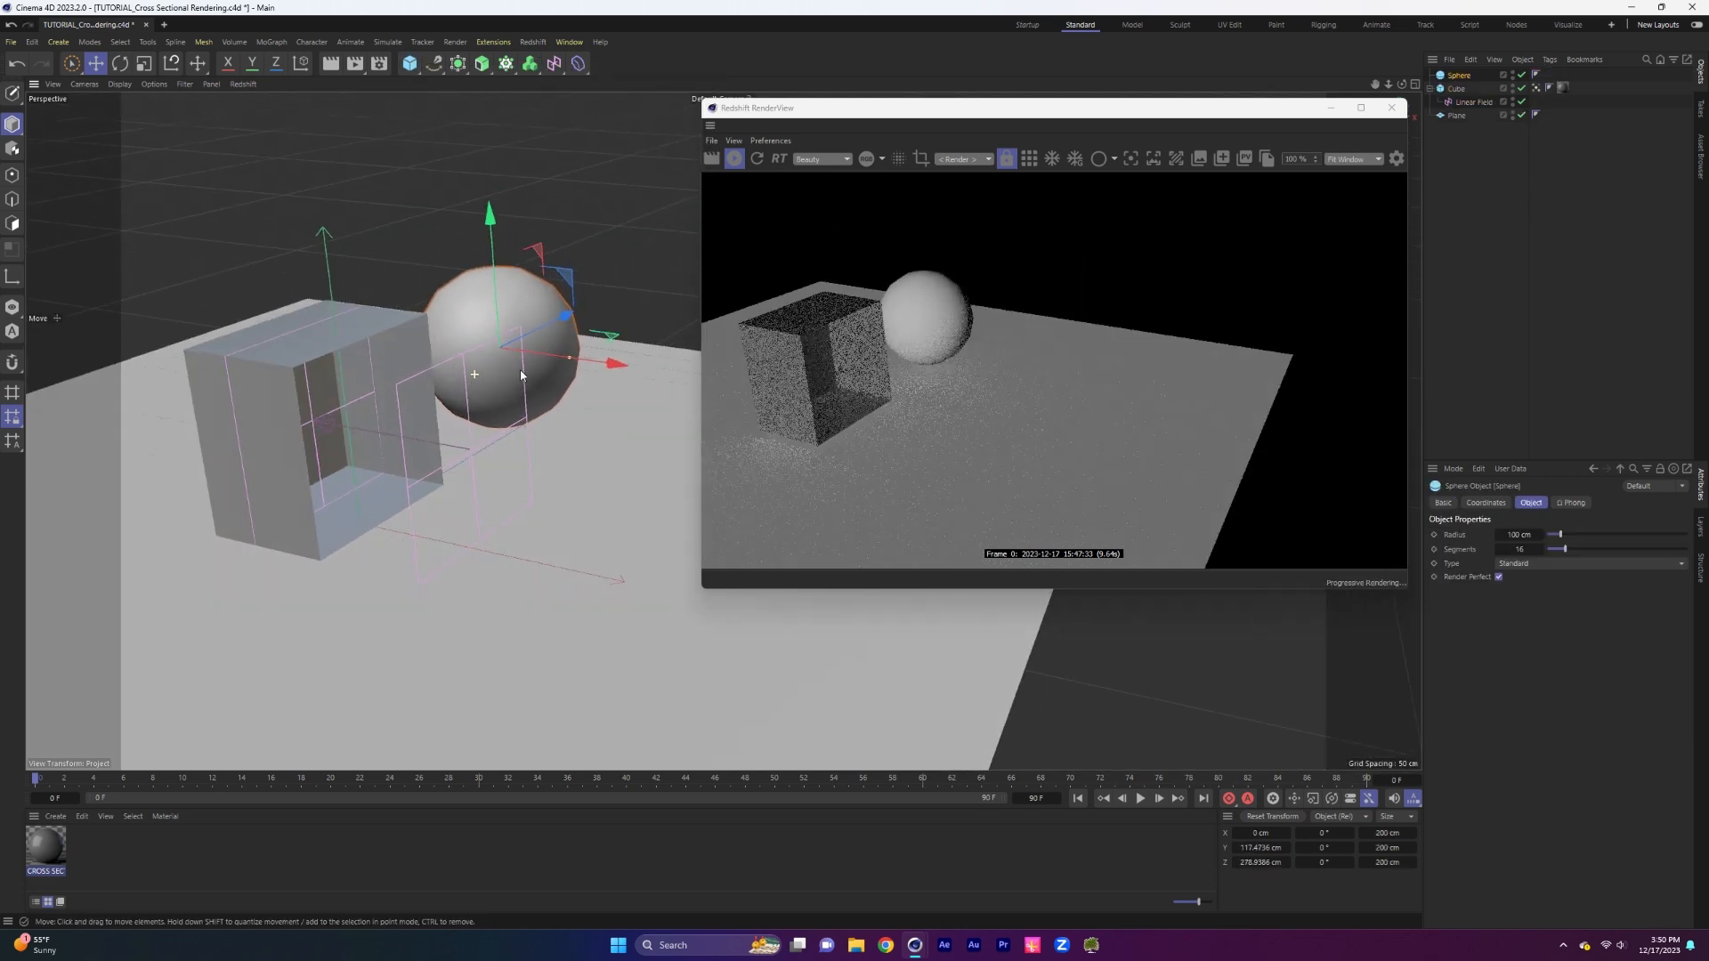
Apply the CROSS SECTION material to the sphere and copy the cube's Cross Section vertex map tag onto it.
left_click_drag(137, 794, 451, 354)
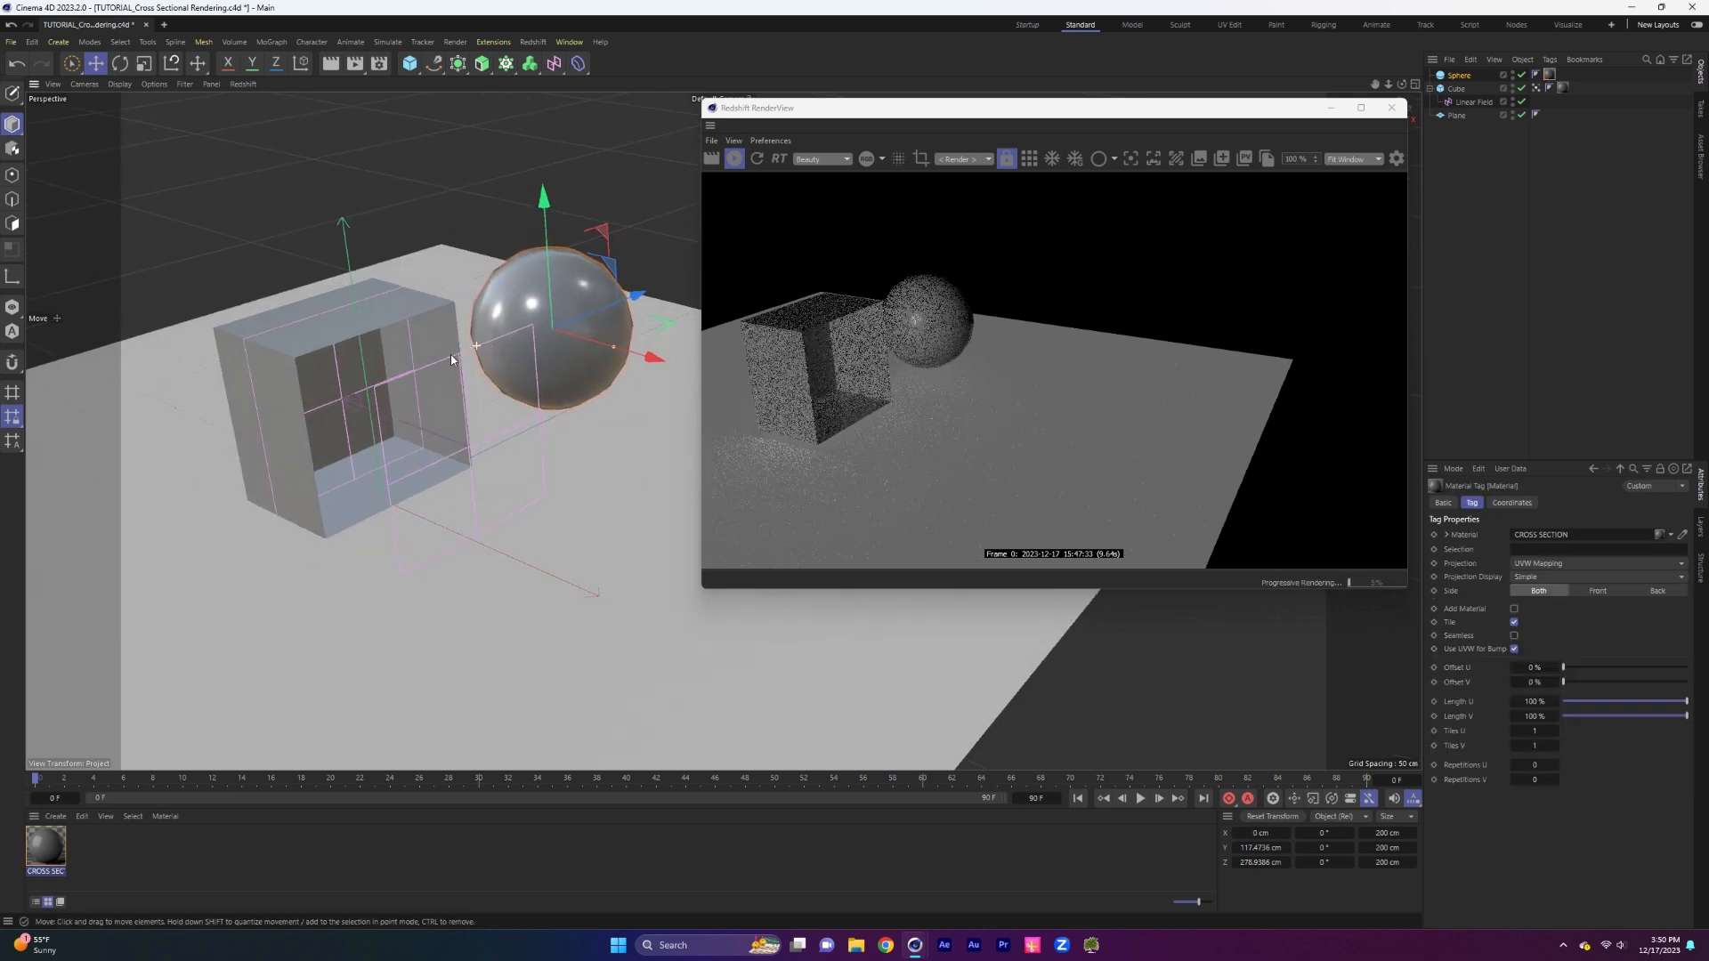
left_click(1476, 88)
left_click(1535, 88)
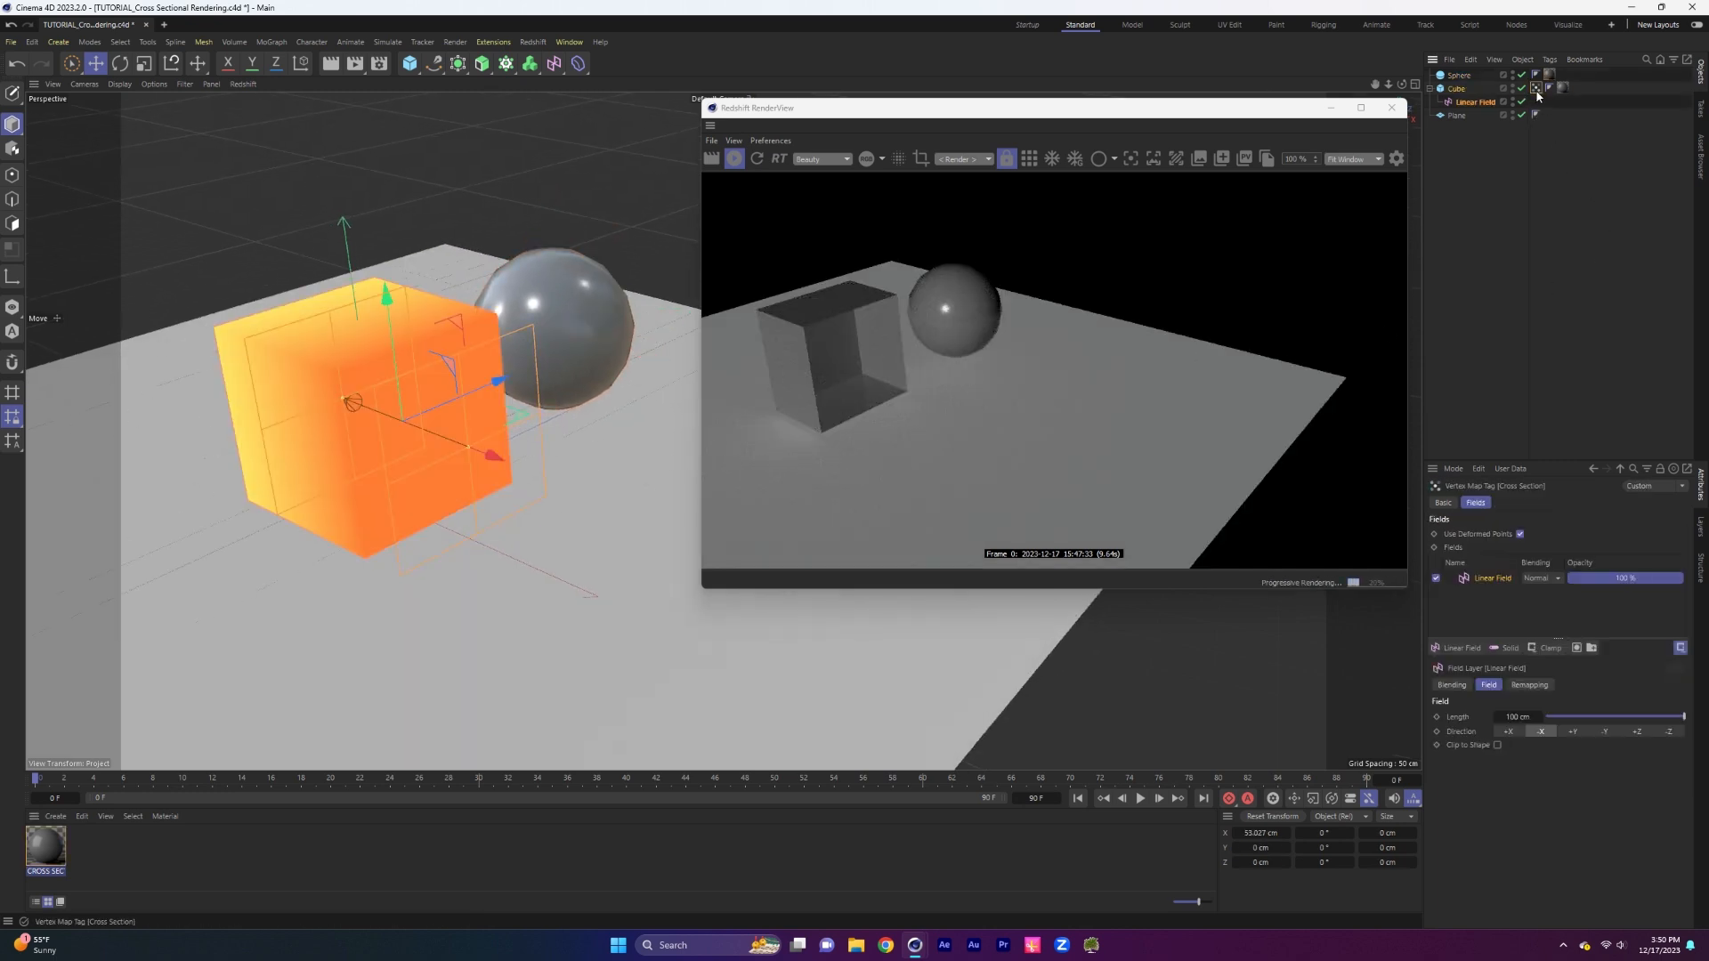
left_click_drag(1539, 84, 1539, 82)
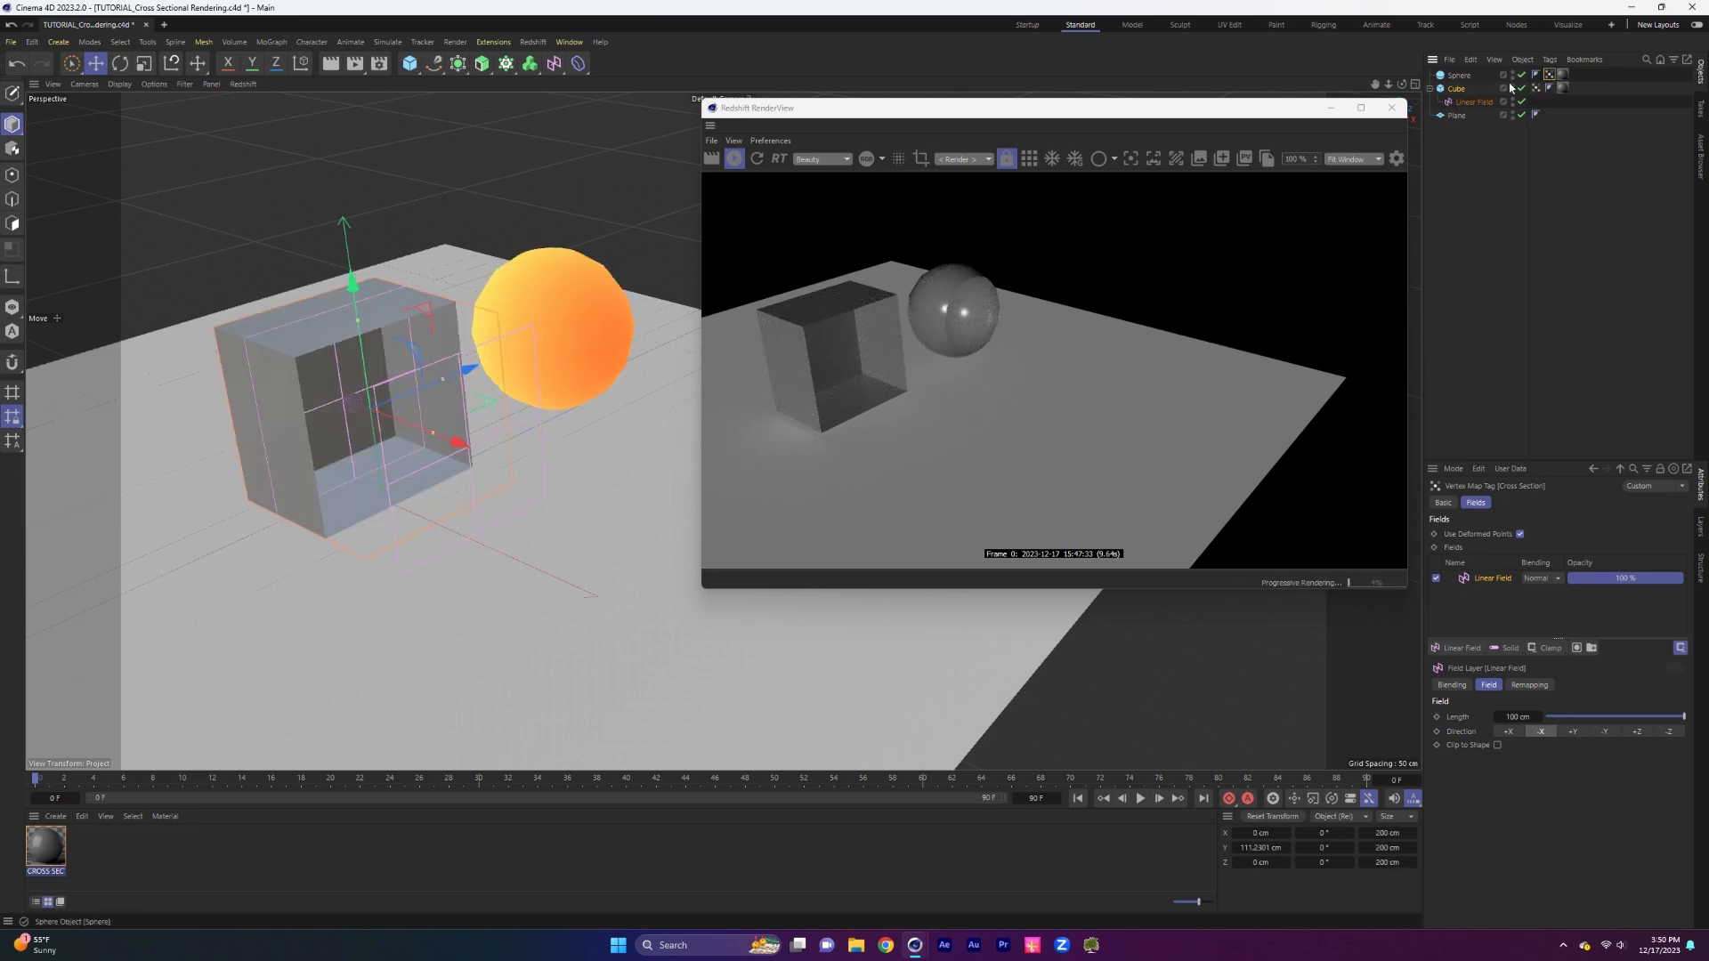
Try moving the cube along the X axis, and undo the move.
scroll(495, 363, "up", 5)
left_click_drag(476, 334, 507, 322, "alt")
left_click_drag(402, 483, 339, 493)
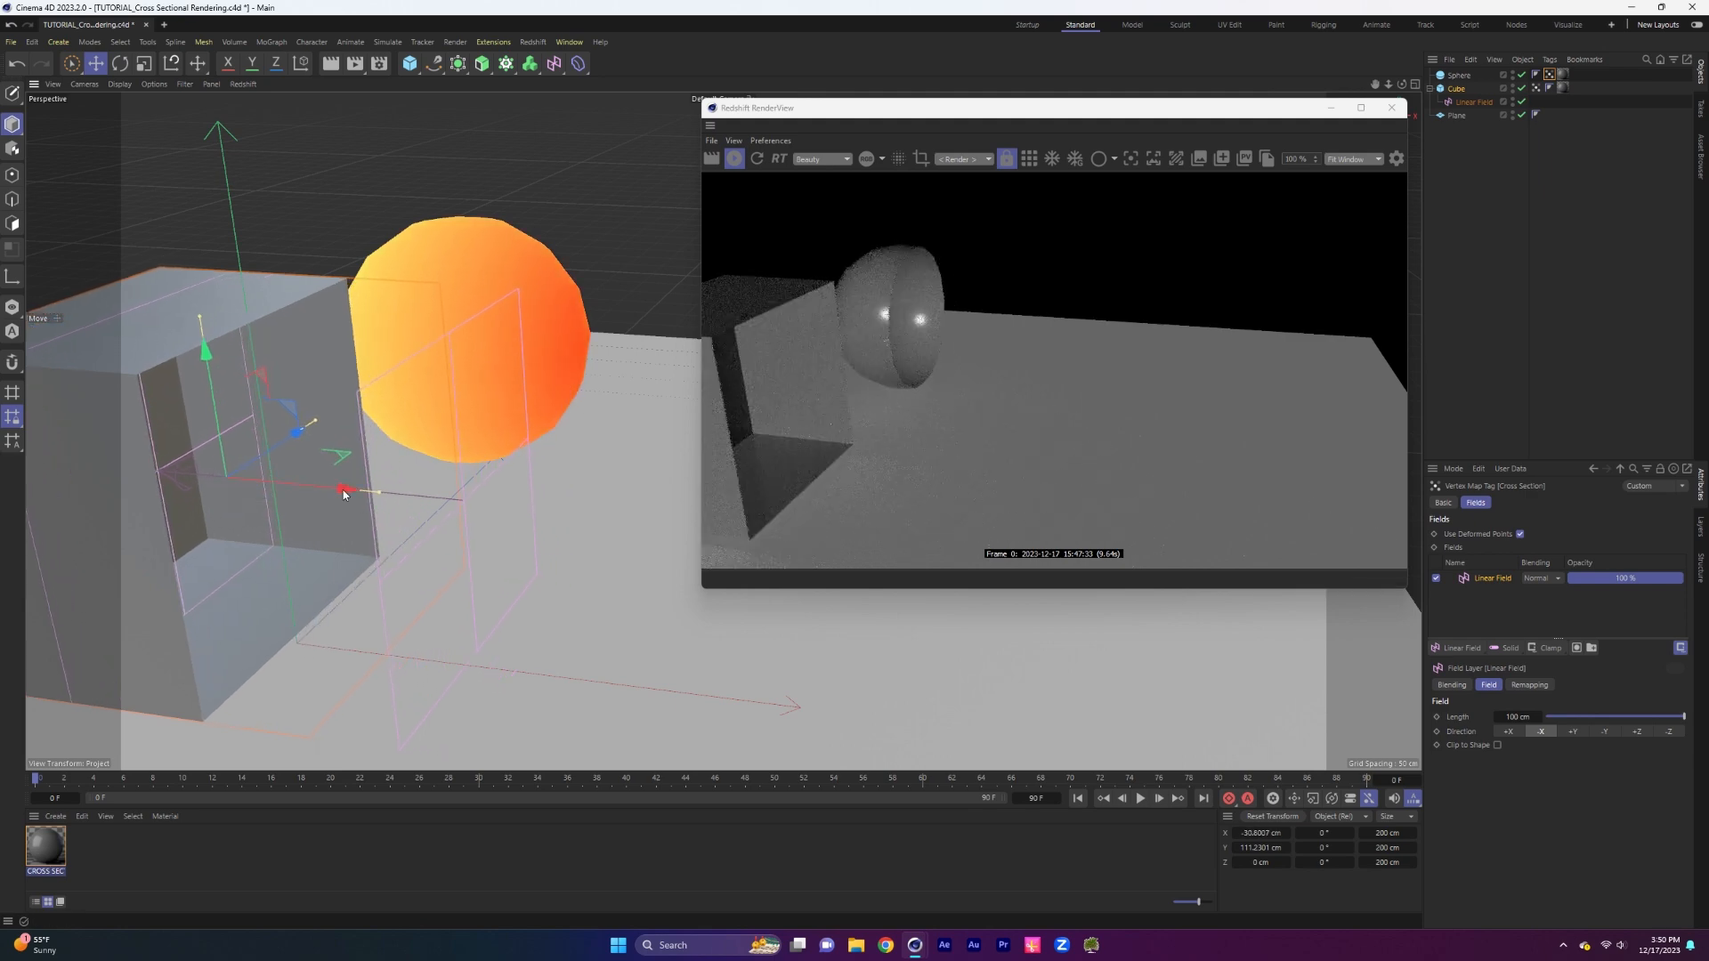
key("ctrl+z")
Select the Linear Field, move it along the X axis to about 32.6 cm and activate the Rotate tool.
left_click(1474, 103)
left_click_drag(451, 500, 492, 436)
key("r")
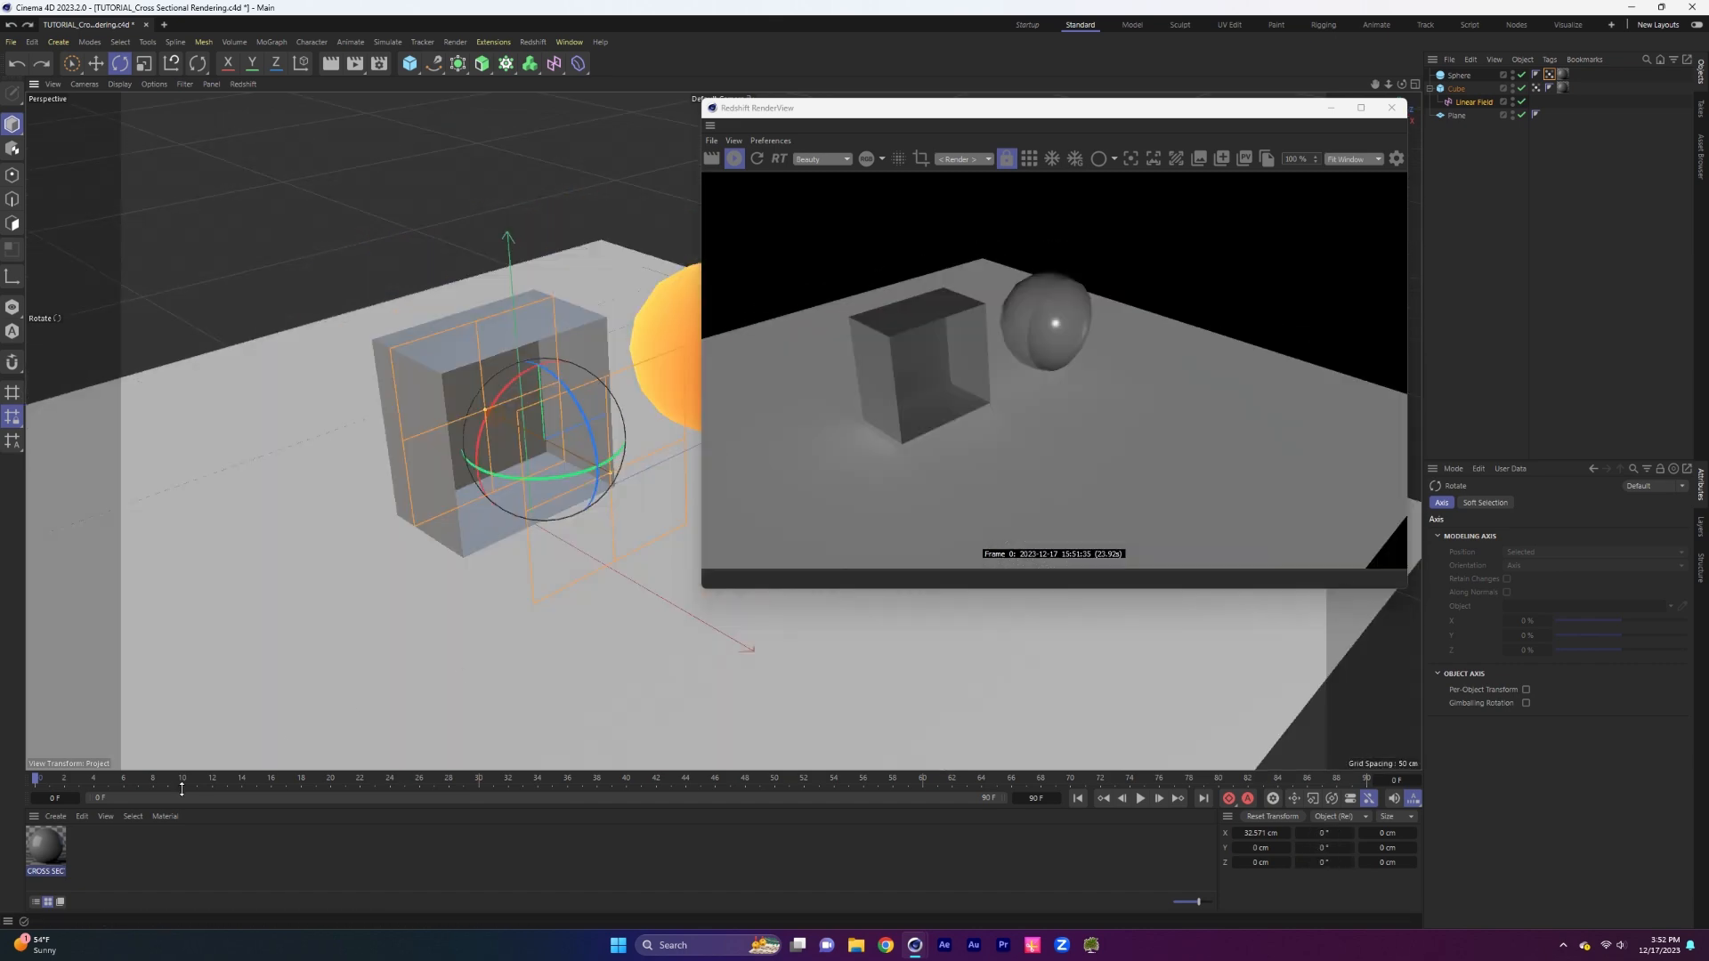
Open the CROSS SECTION material in the node editor and show the settings of the unconnected Ramp.
double_click(45, 848)
left_click_drag(632, 479, 680, 237)
left_click_drag(378, 351, 390, 370)
left_click(871, 252)
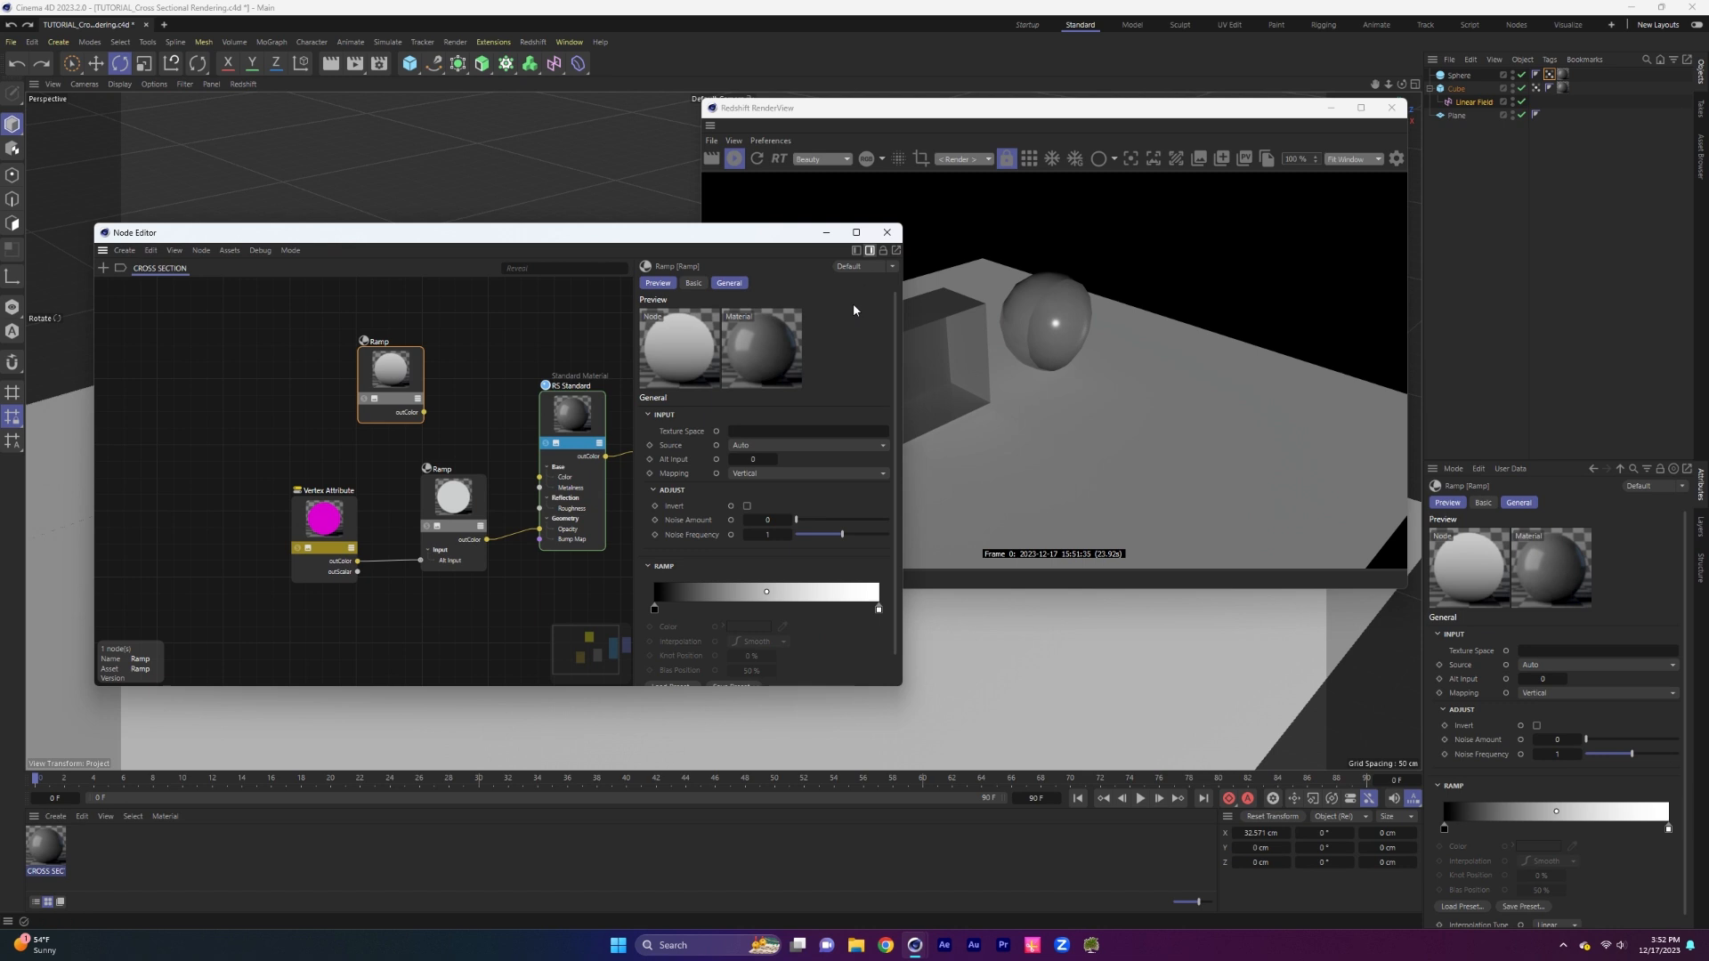
Set the position of the unconnected Ramp's black knot to 51%.
left_click(655, 576)
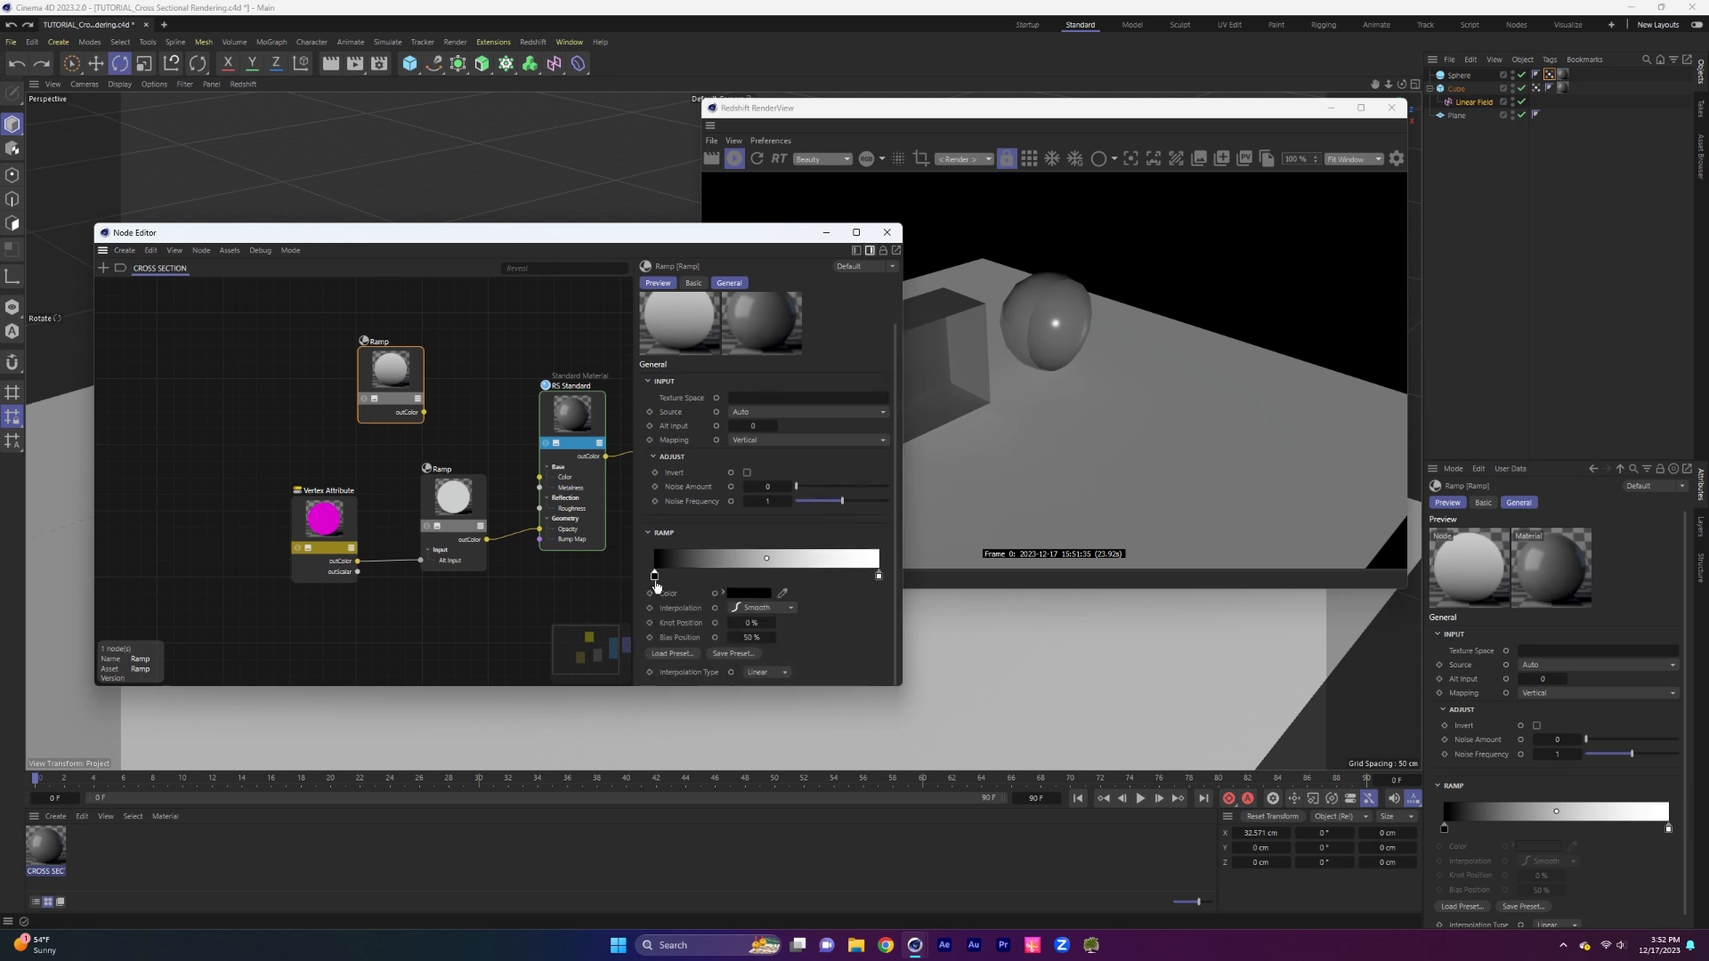
type("51")
key("Return")
Set the unconnected Ramp's white knot to position 49% with Linear interpolation.
left_click(879, 576)
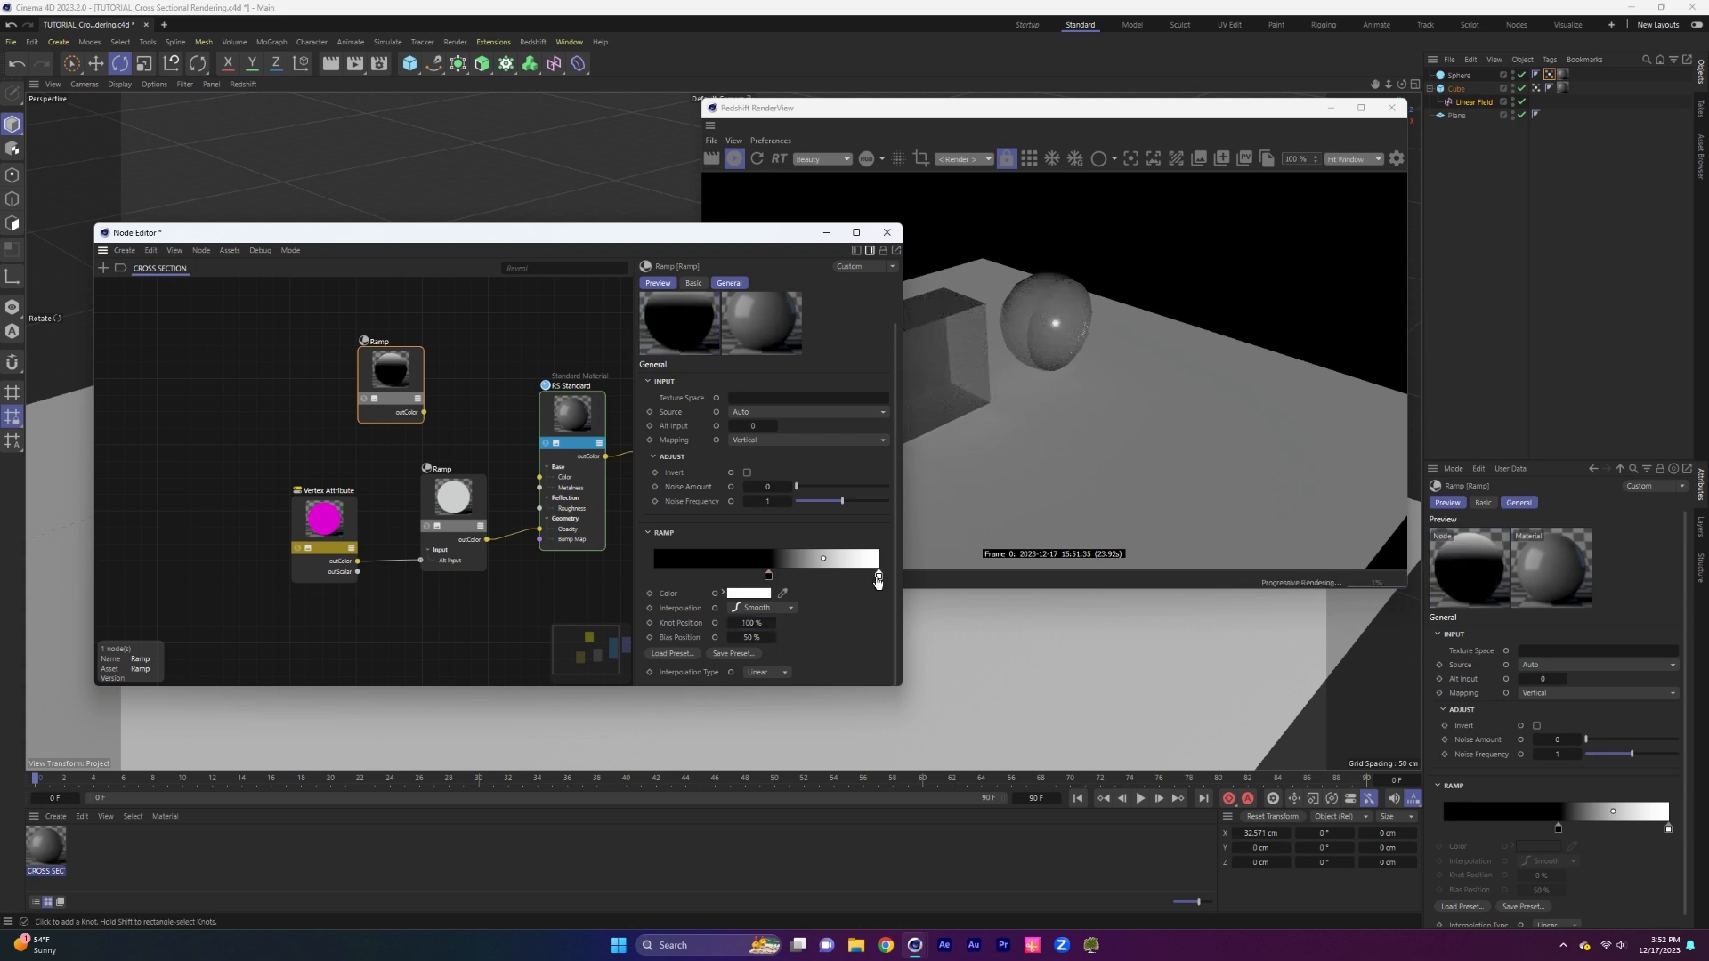
type("49")
key("Return")
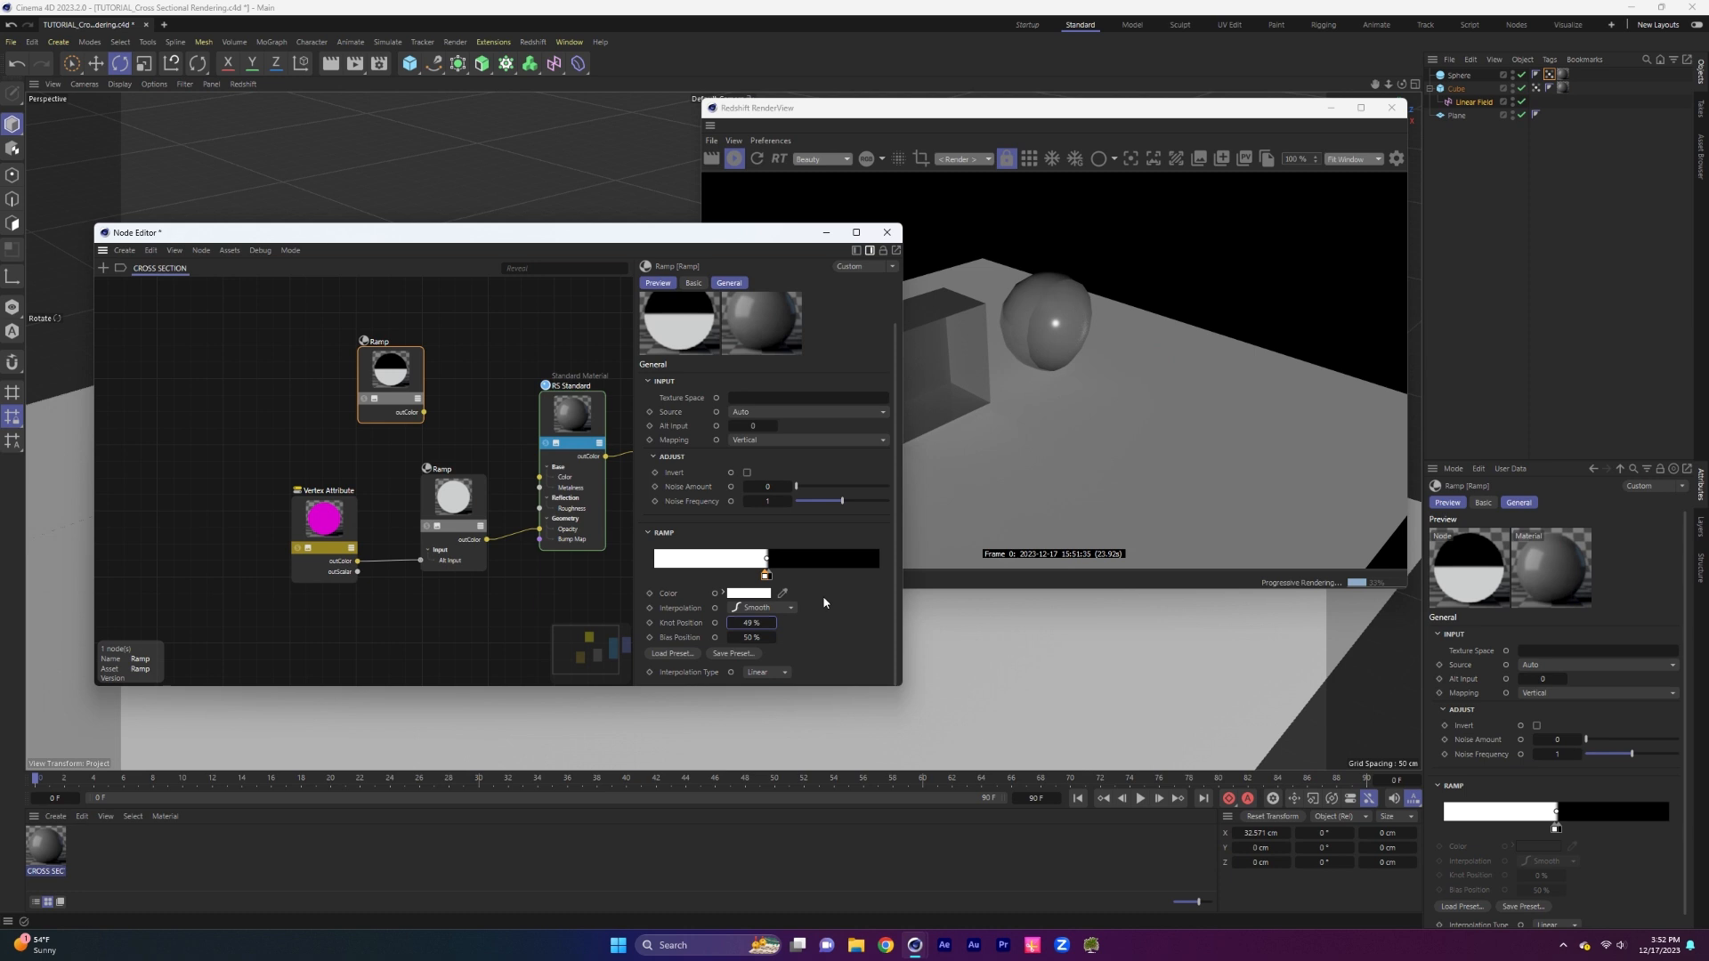
left_click(787, 611)
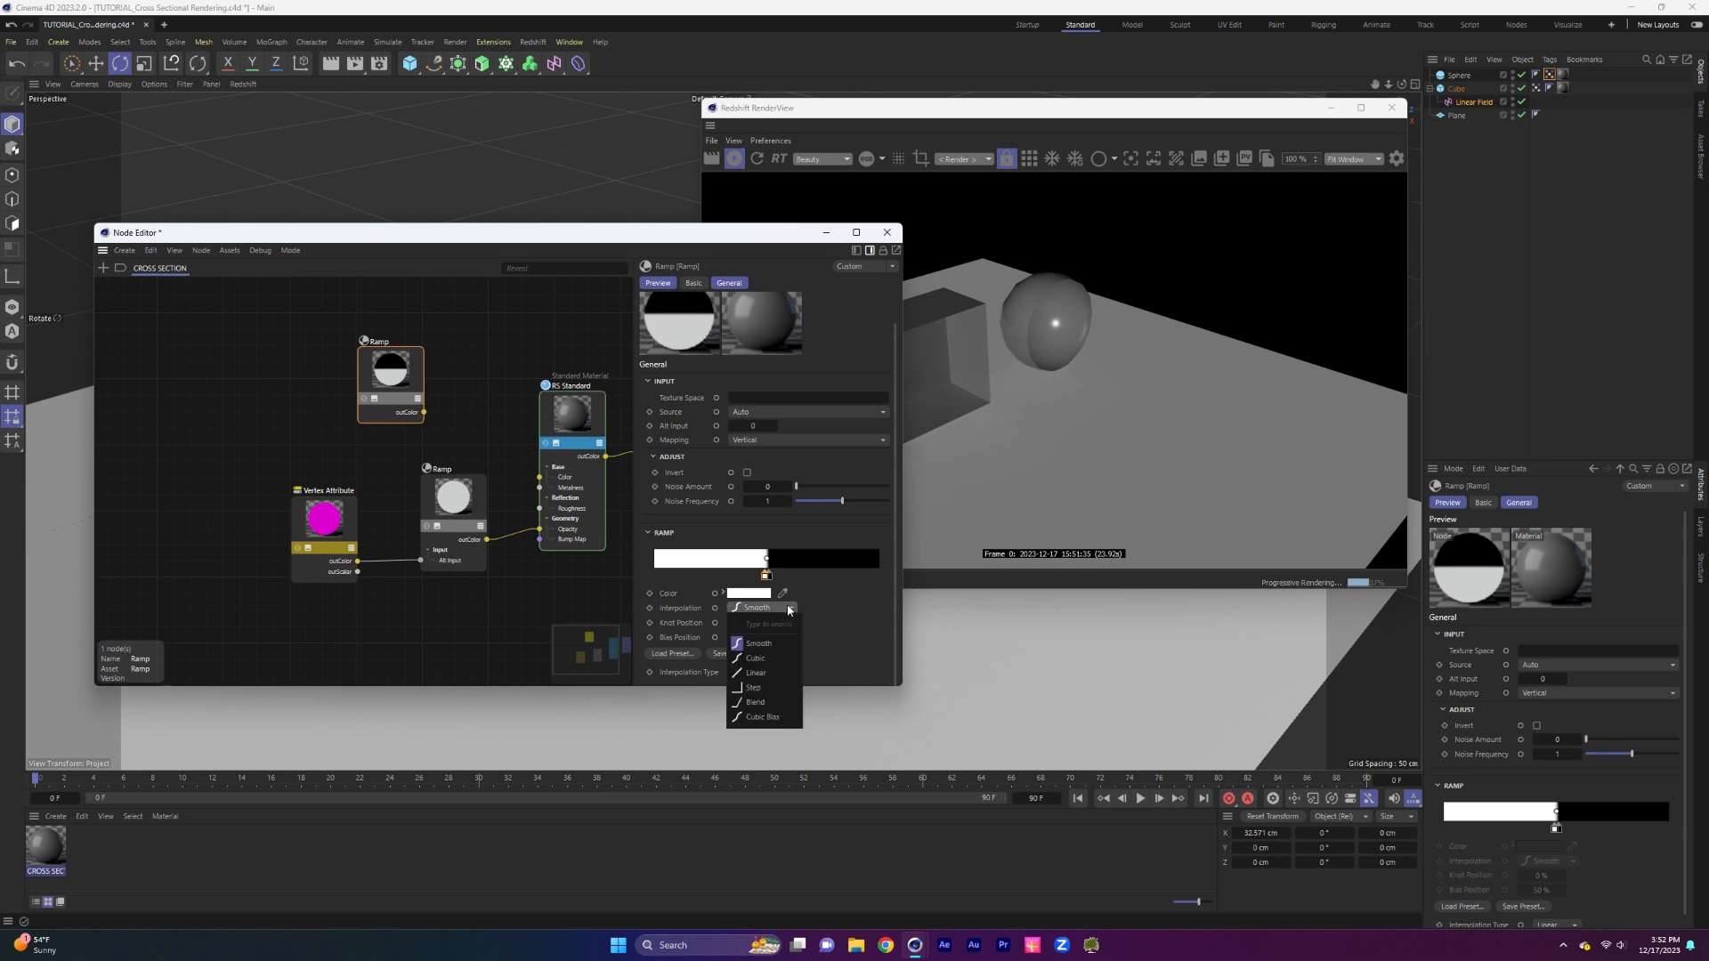
left_click(763, 674)
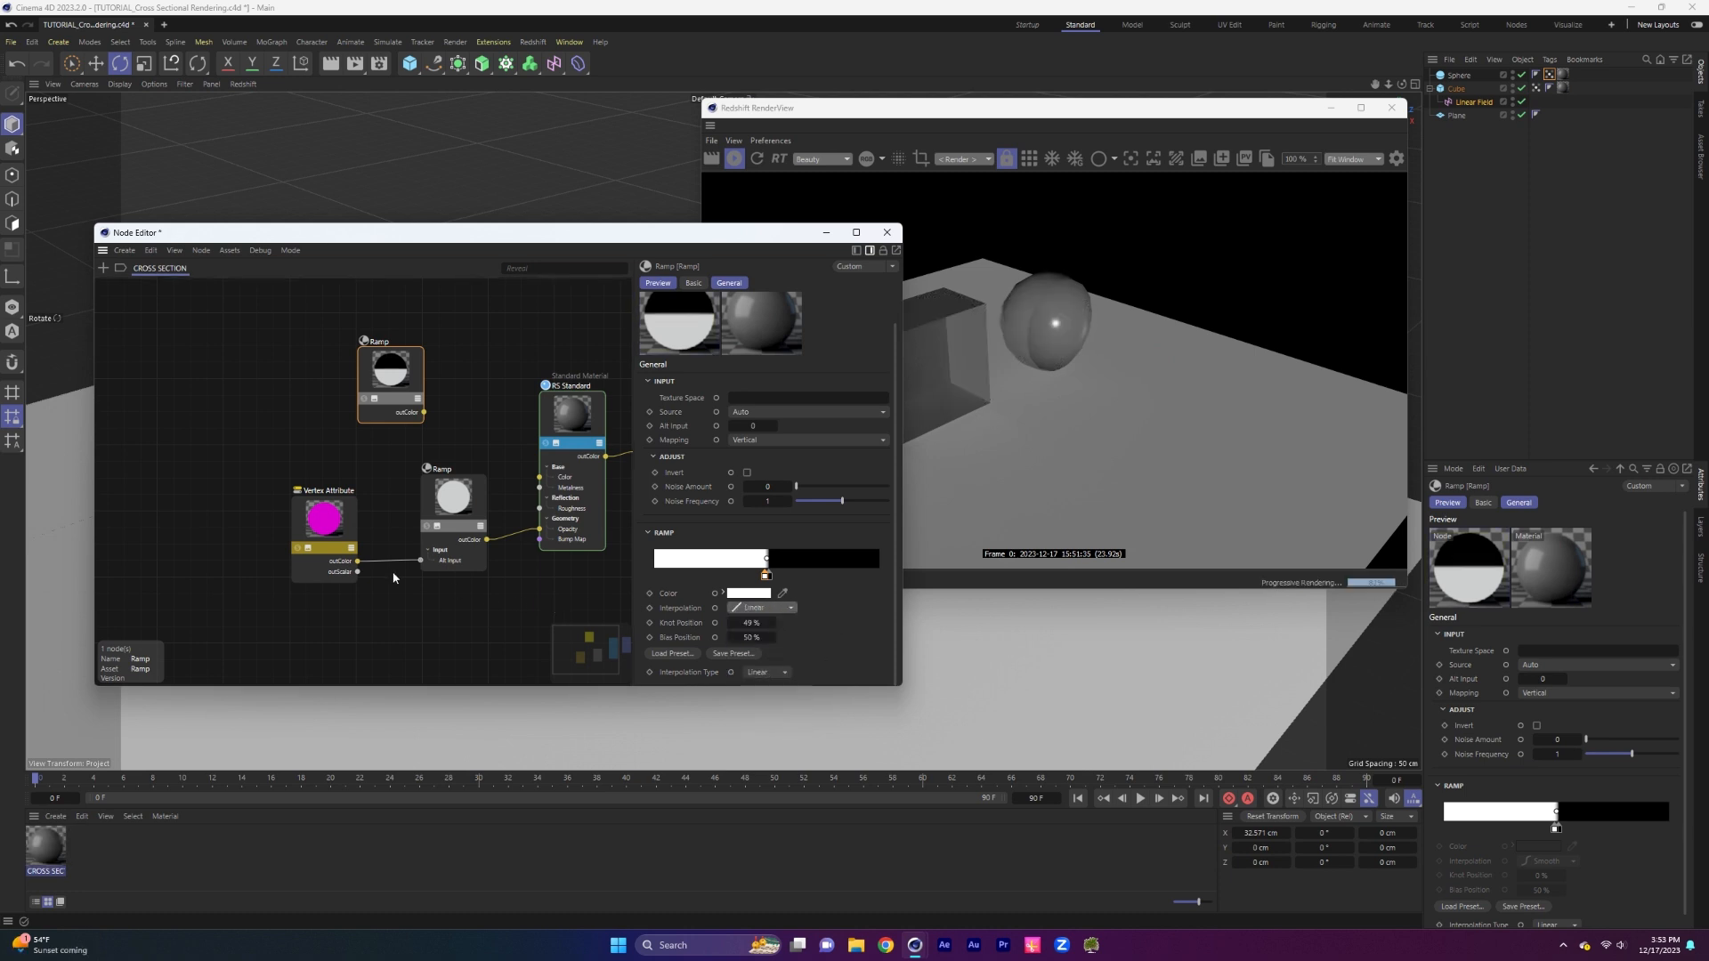
Connect the Vertex Attribute to the unconnected Ramp's Alt Input and align that Ramp above the other one.
left_click_drag(358, 567, 398, 367)
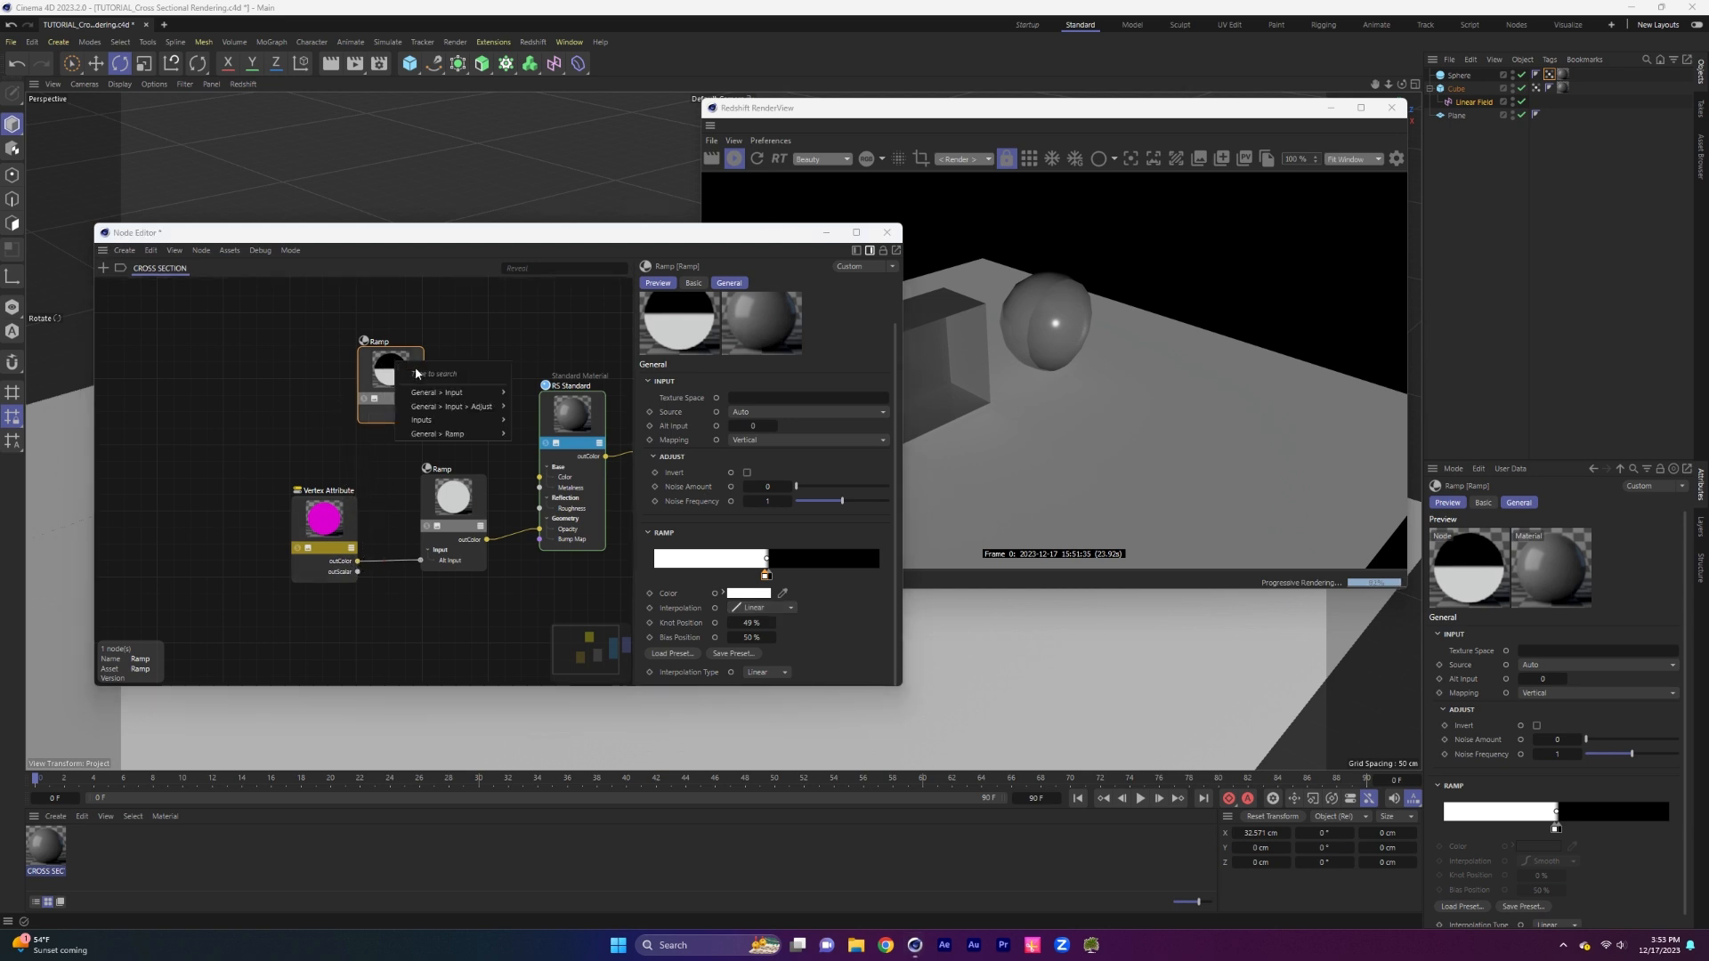
mouse_move(456, 396)
left_click(539, 421)
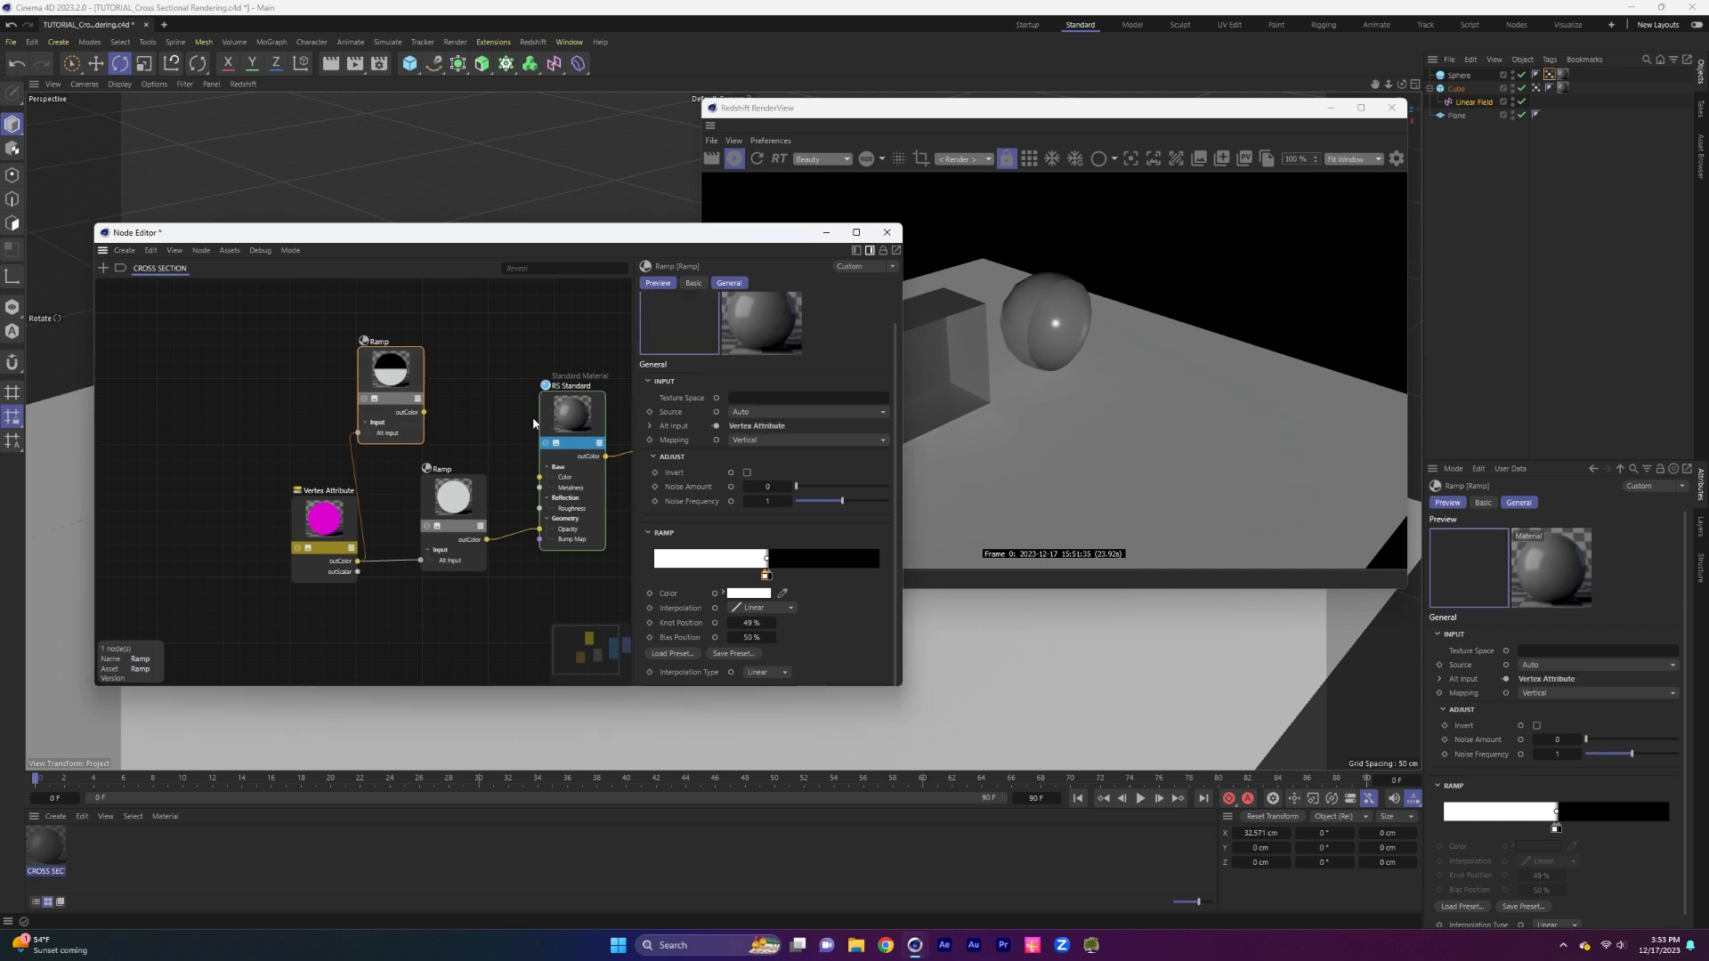
left_click_drag(392, 394, 455, 422)
middle_click_drag(525, 443, 410, 419)
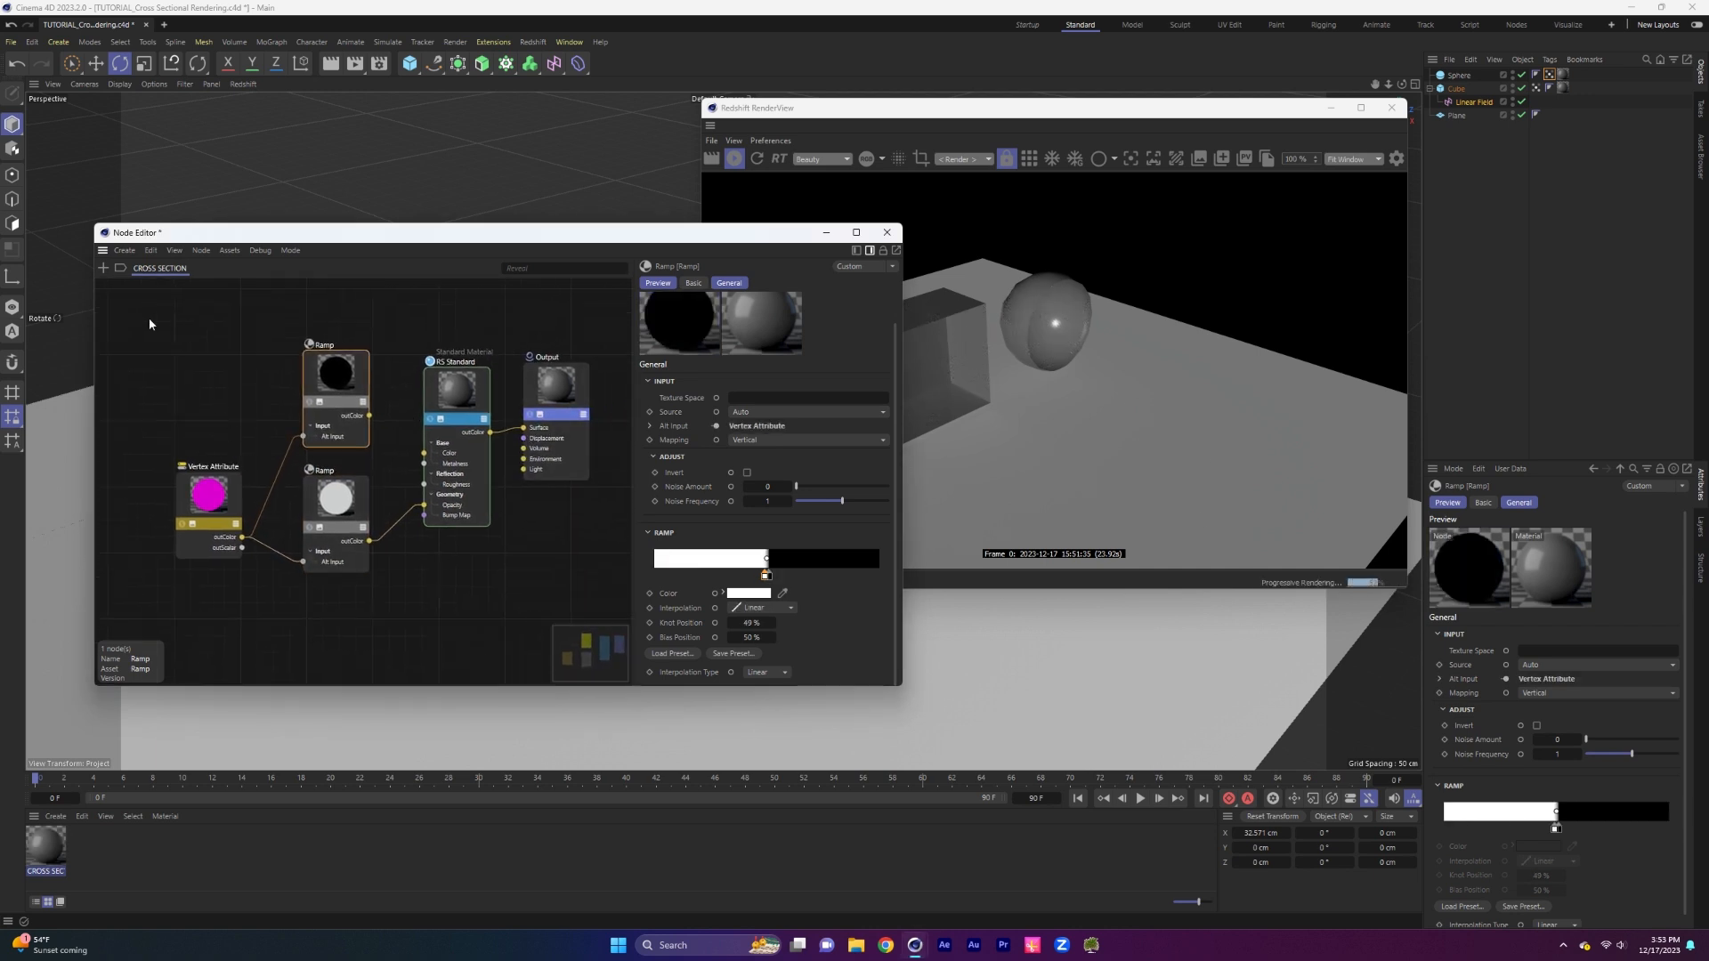
Add a Color Layer node and place it above the Vertex Attribute, clear of the two Ramps.
double_click(111, 281)
type("color layer")
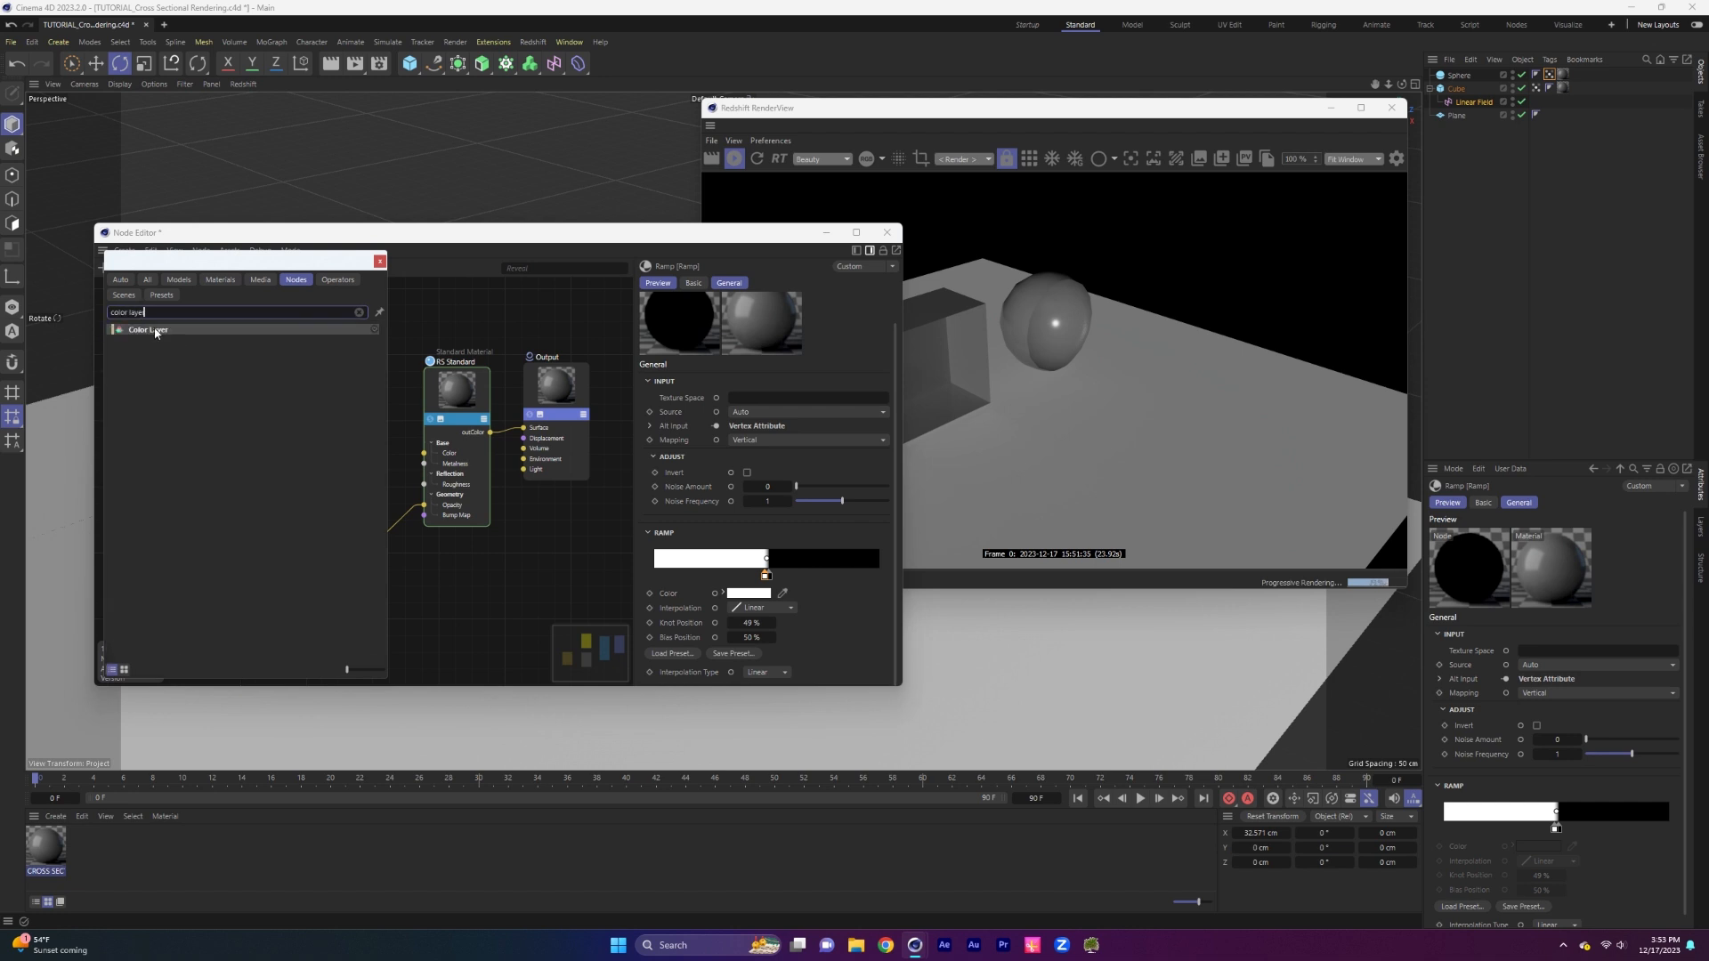
double_click(151, 330)
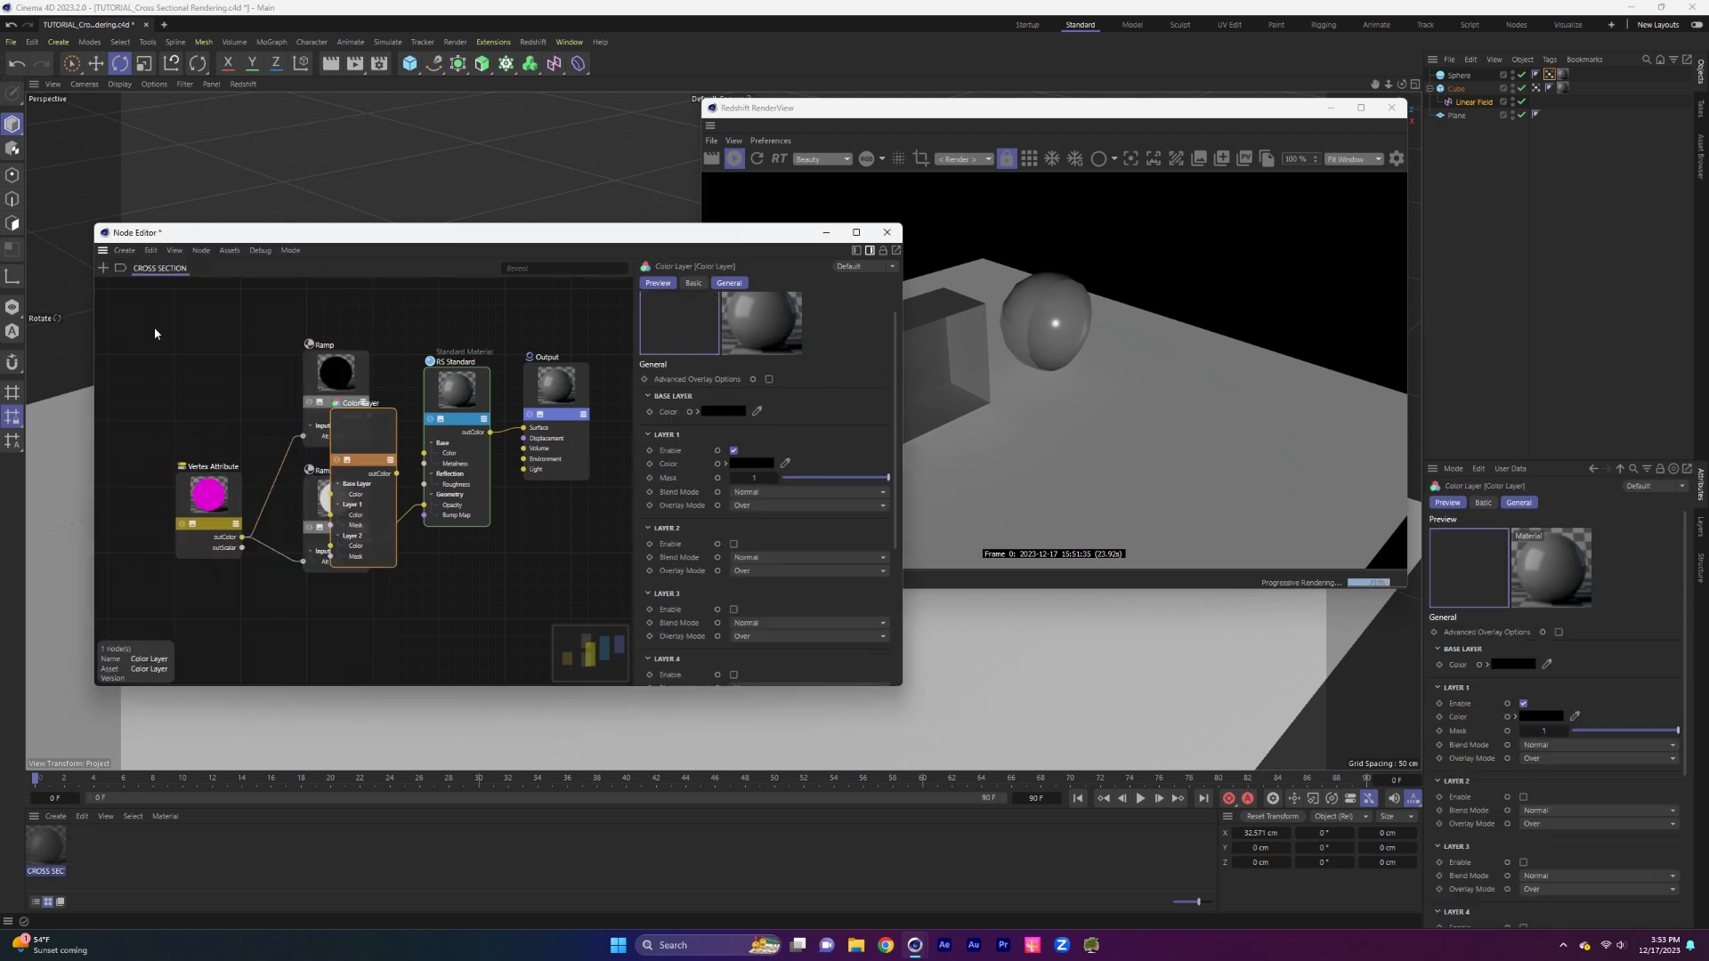
scroll(286, 397, "down", 2)
middle_click_drag(378, 352, 392, 386)
left_click_drag(264, 366, 279, 338)
Add an Incandescent node and place it beside the Color Layer, on its input side.
left_click(104, 268)
type("incan")
double_click(165, 329)
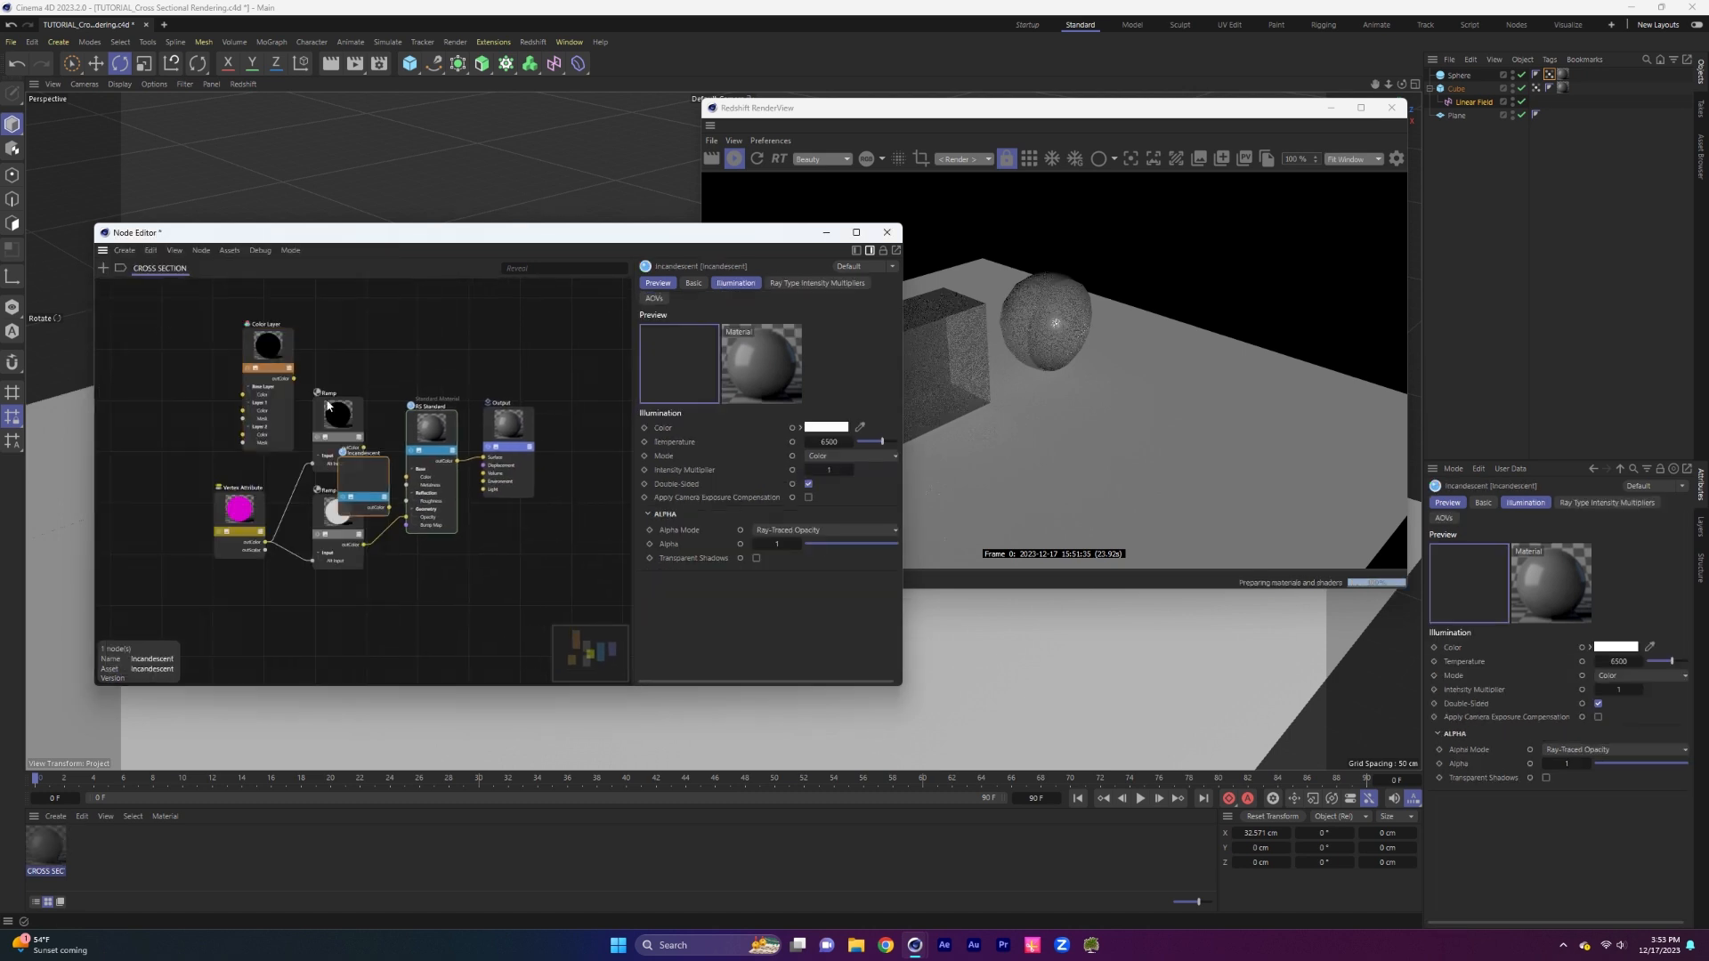
left_click_drag(364, 488, 186, 400)
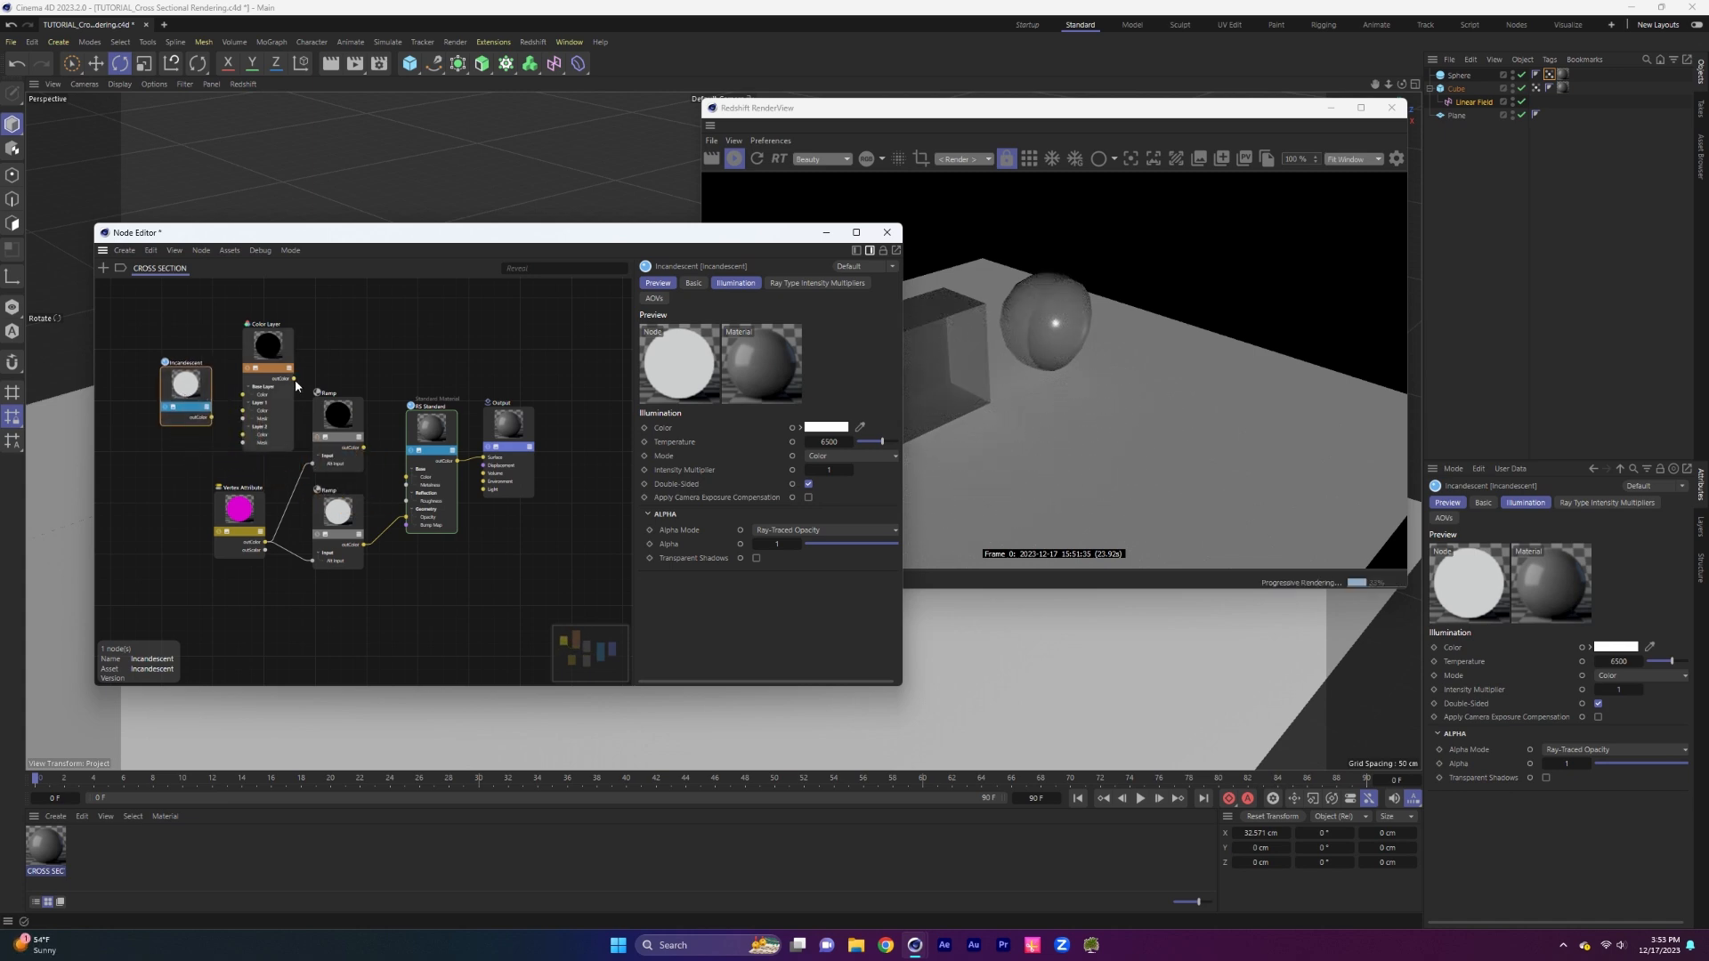
Connect the Color Layer's output to the RS Standard base Color and rearrange the Color Layer, upper Ramp and Vertex Attribute nodes.
left_click_drag(406, 481, 407, 477)
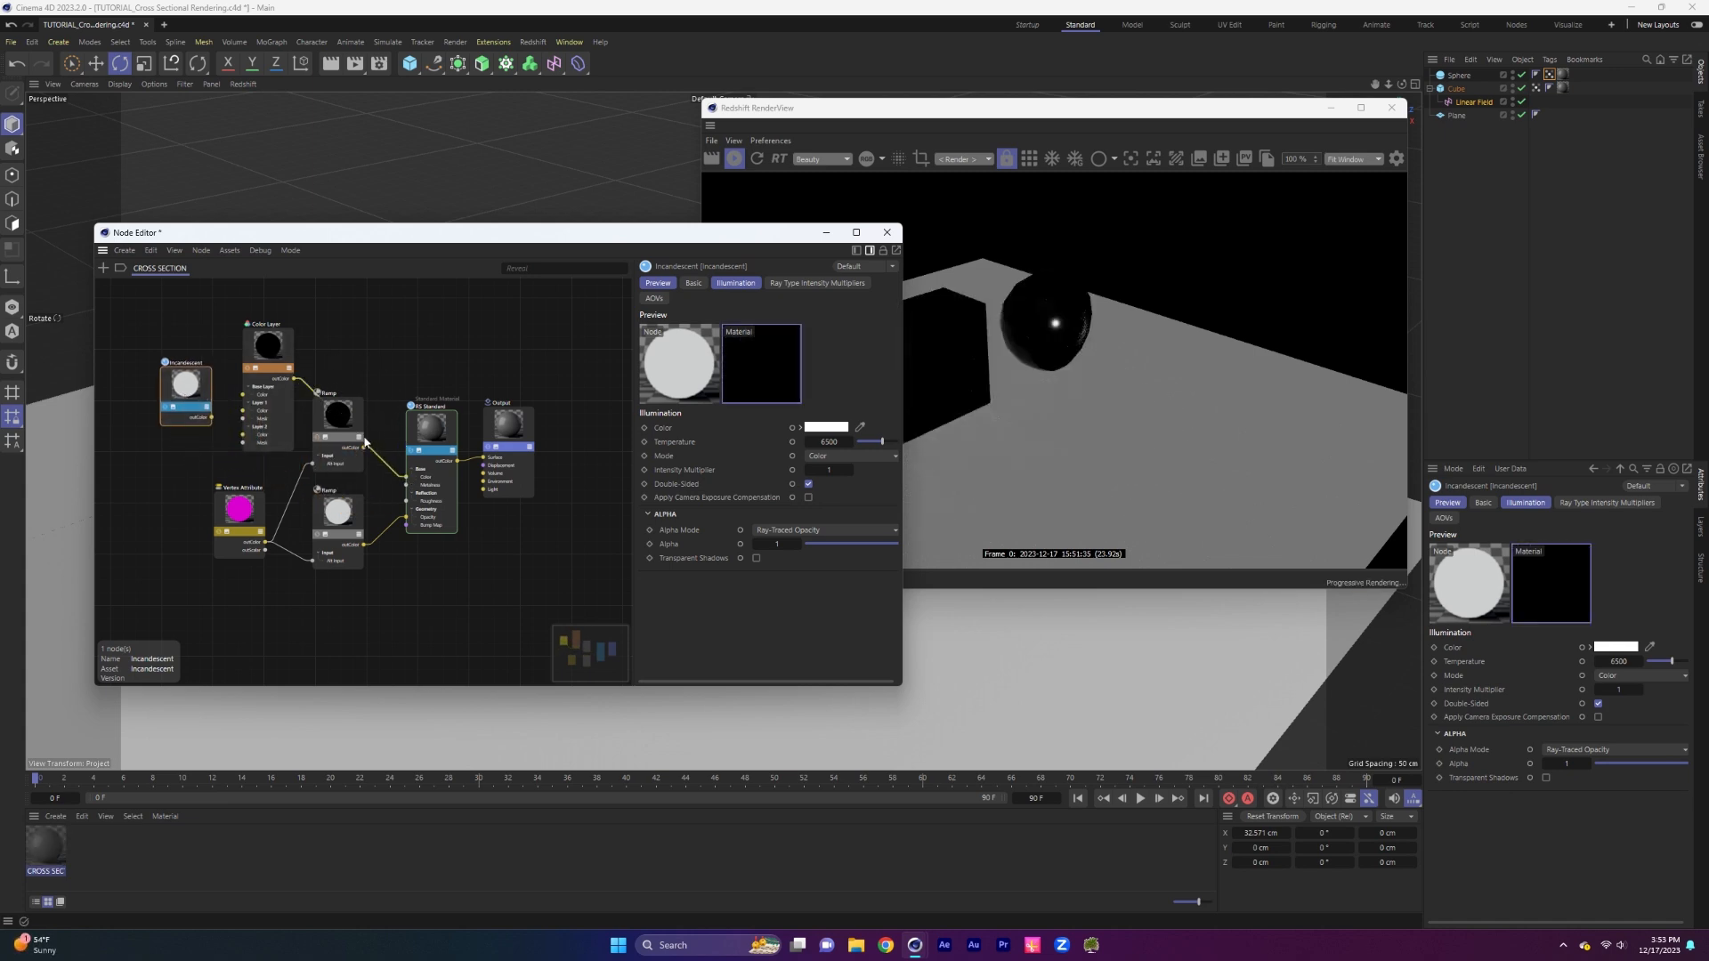
left_click_drag(275, 363, 380, 327)
left_click_drag(336, 414, 283, 405)
left_click_drag(241, 512, 207, 517)
left_click_drag(261, 409, 254, 425)
left_click_drag(351, 318, 326, 340)
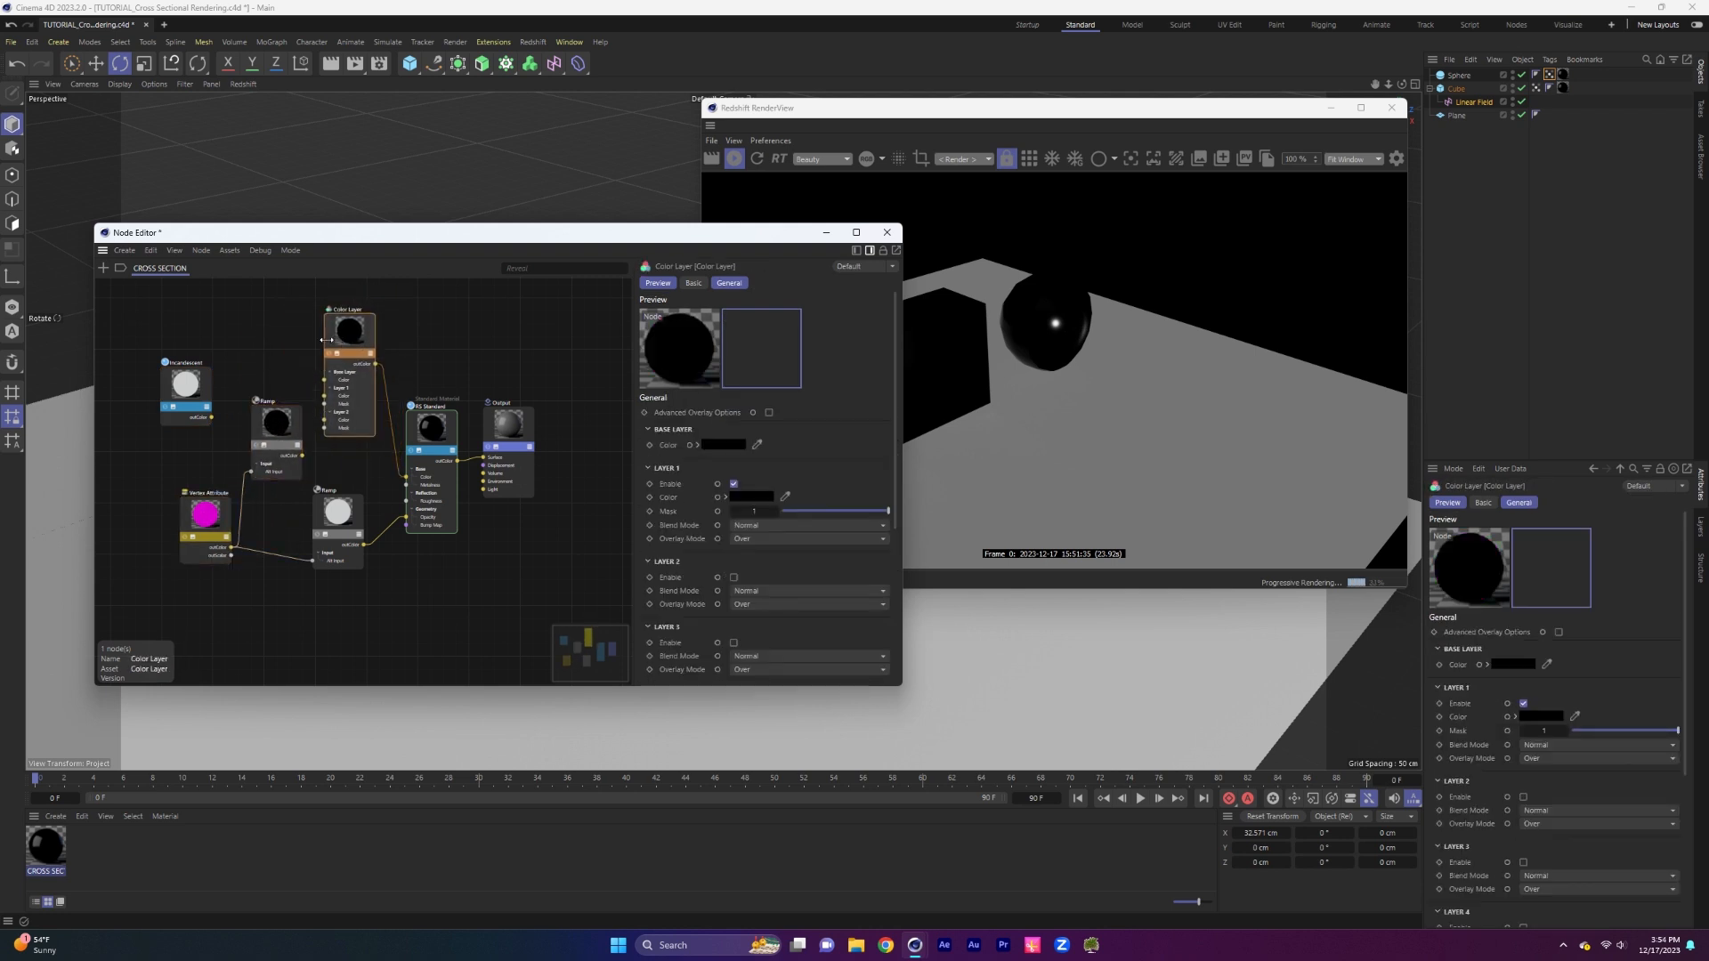
Connect the Incandescent node to the Color Layer's Layer 1 Color and the upper Ramp to its Layer 1 Mask.
left_click_drag(186, 387, 361, 345)
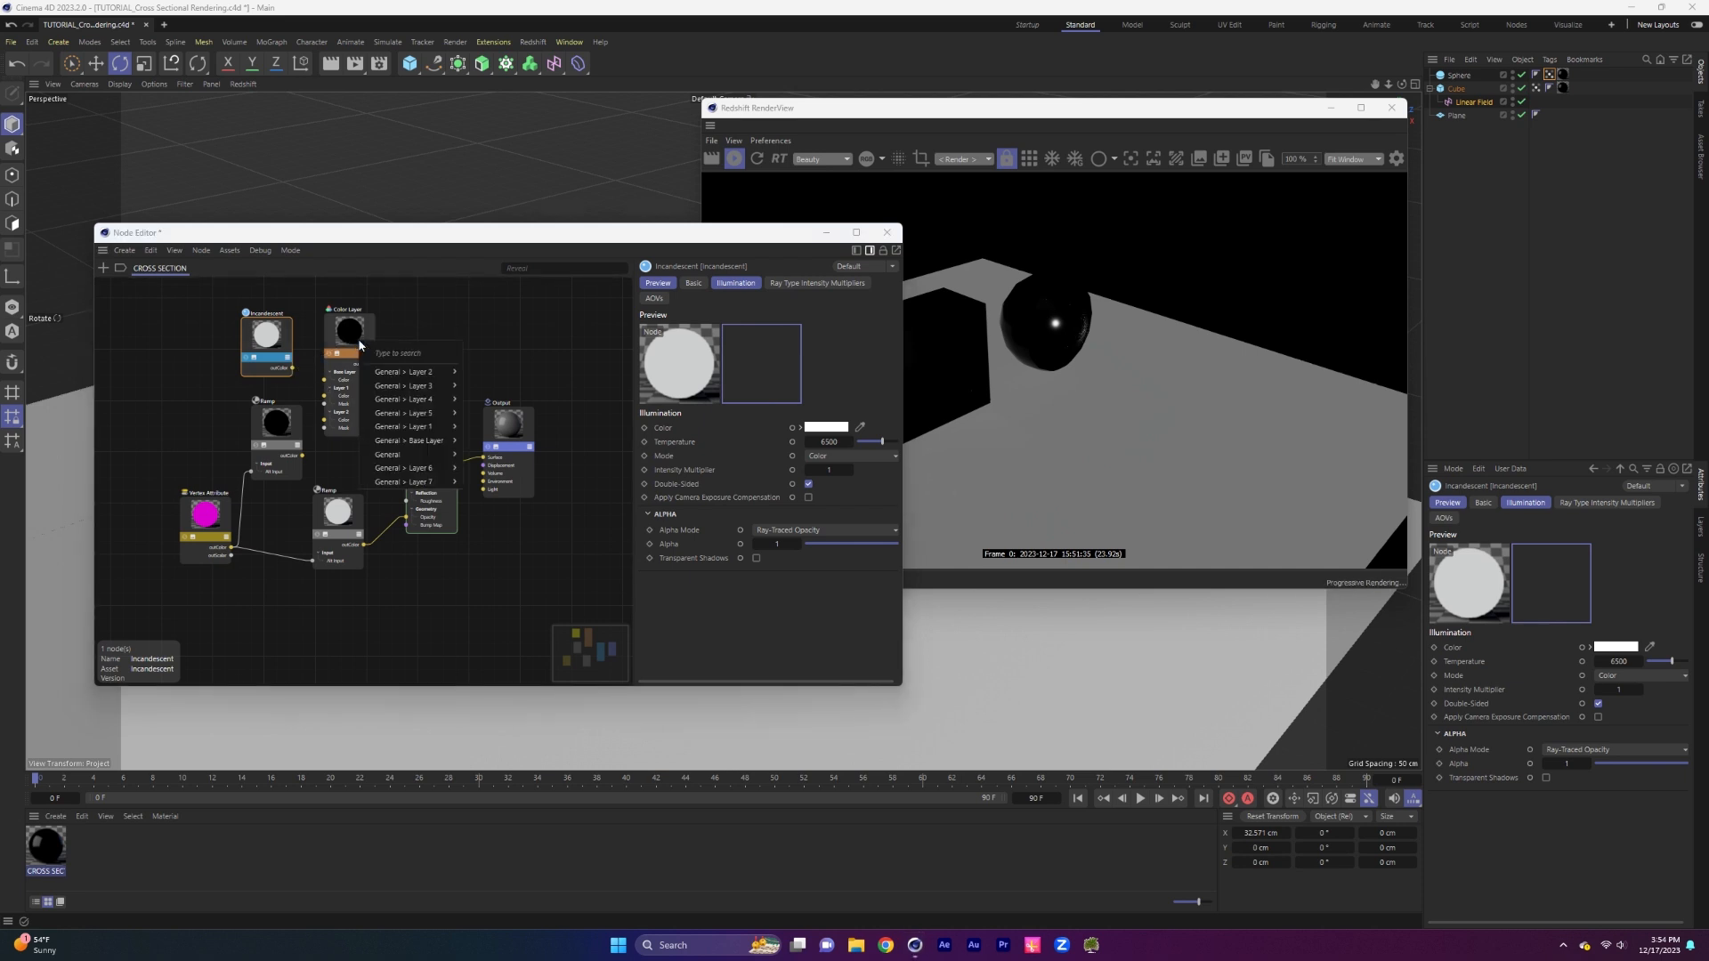
mouse_move(418, 427)
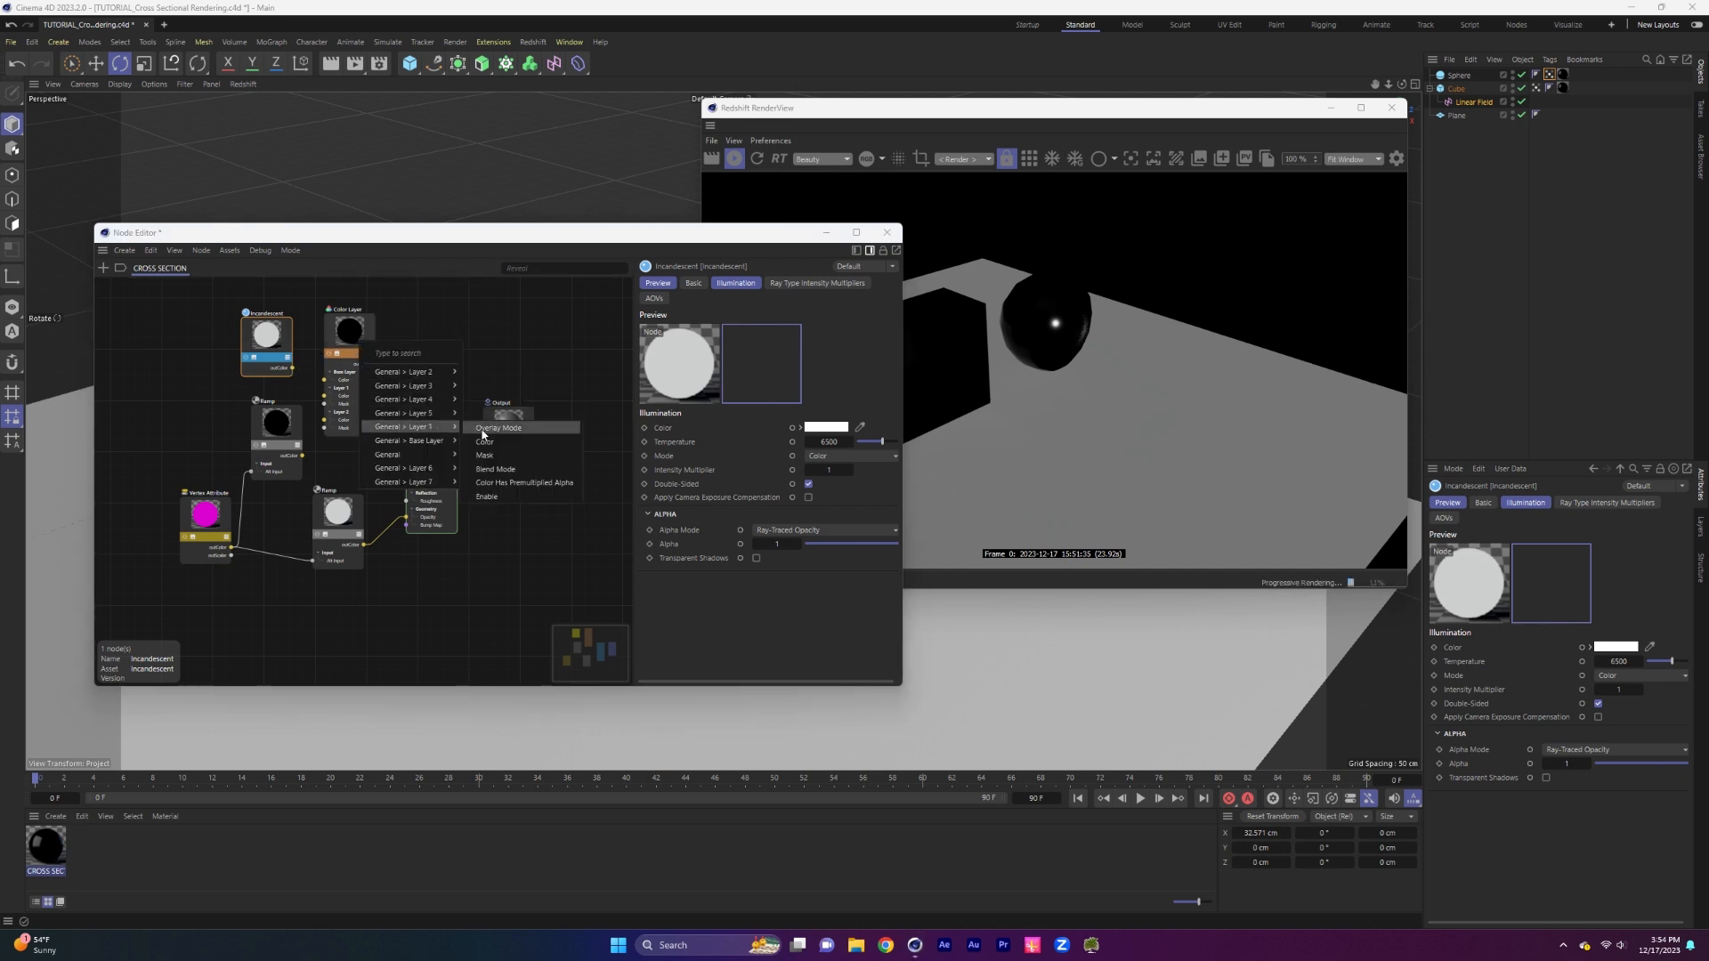
left_click(485, 443)
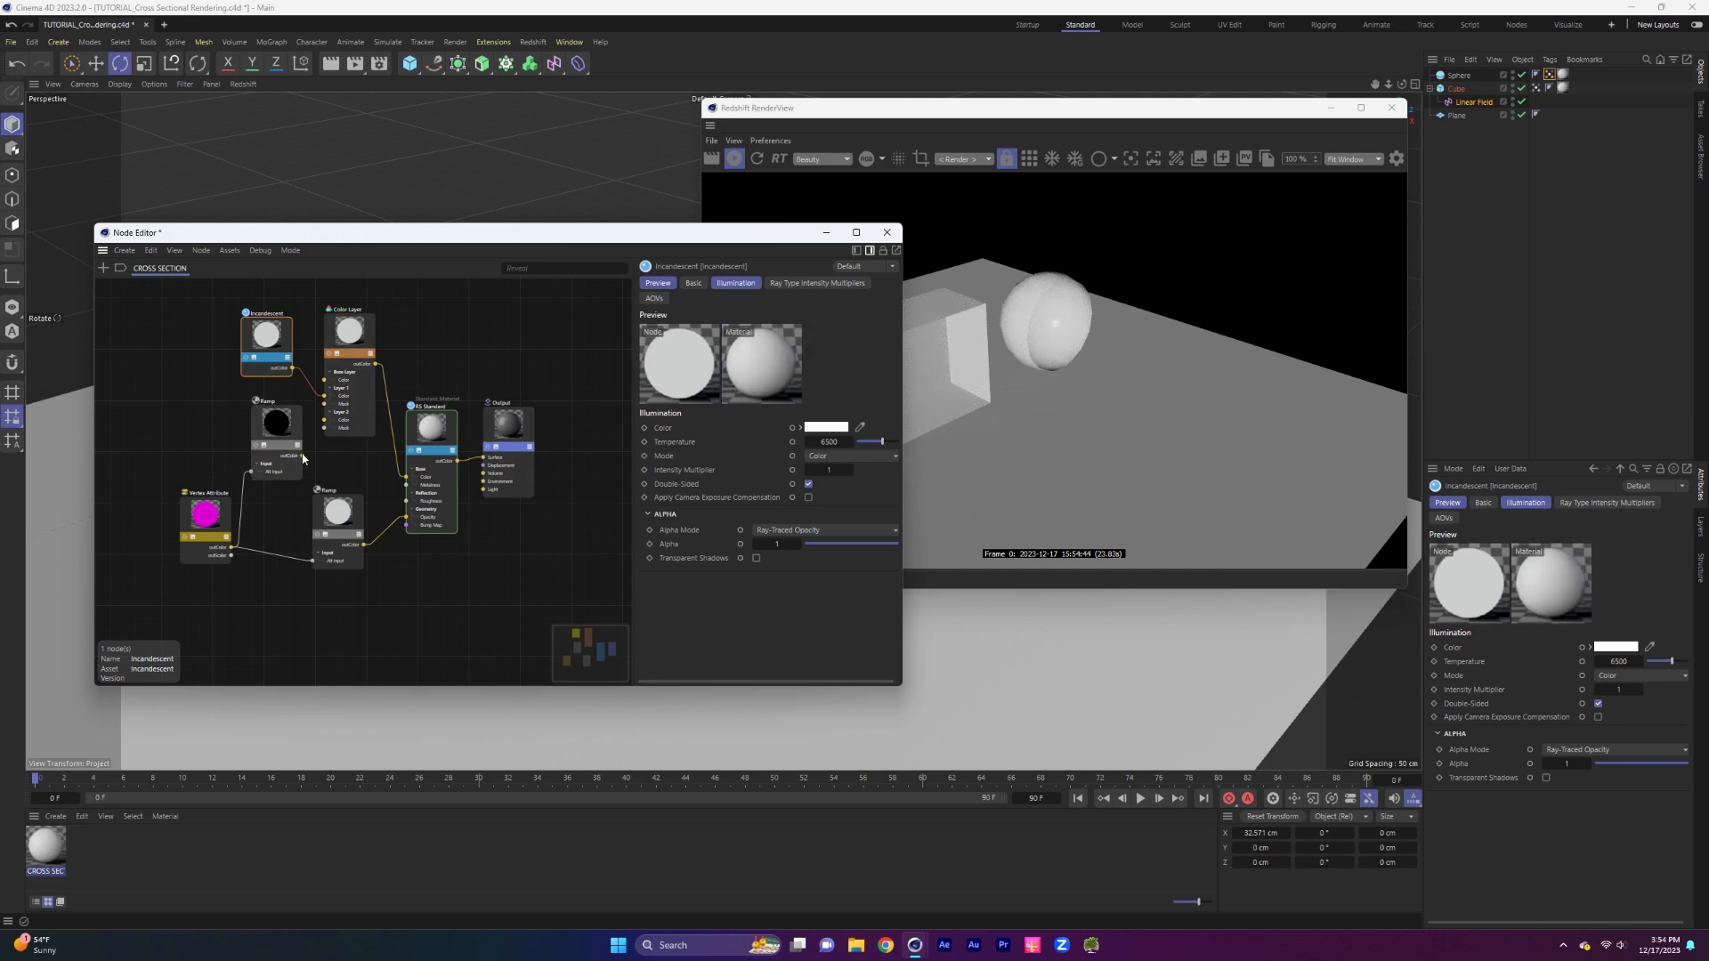
left_click_drag(338, 333, 348, 332)
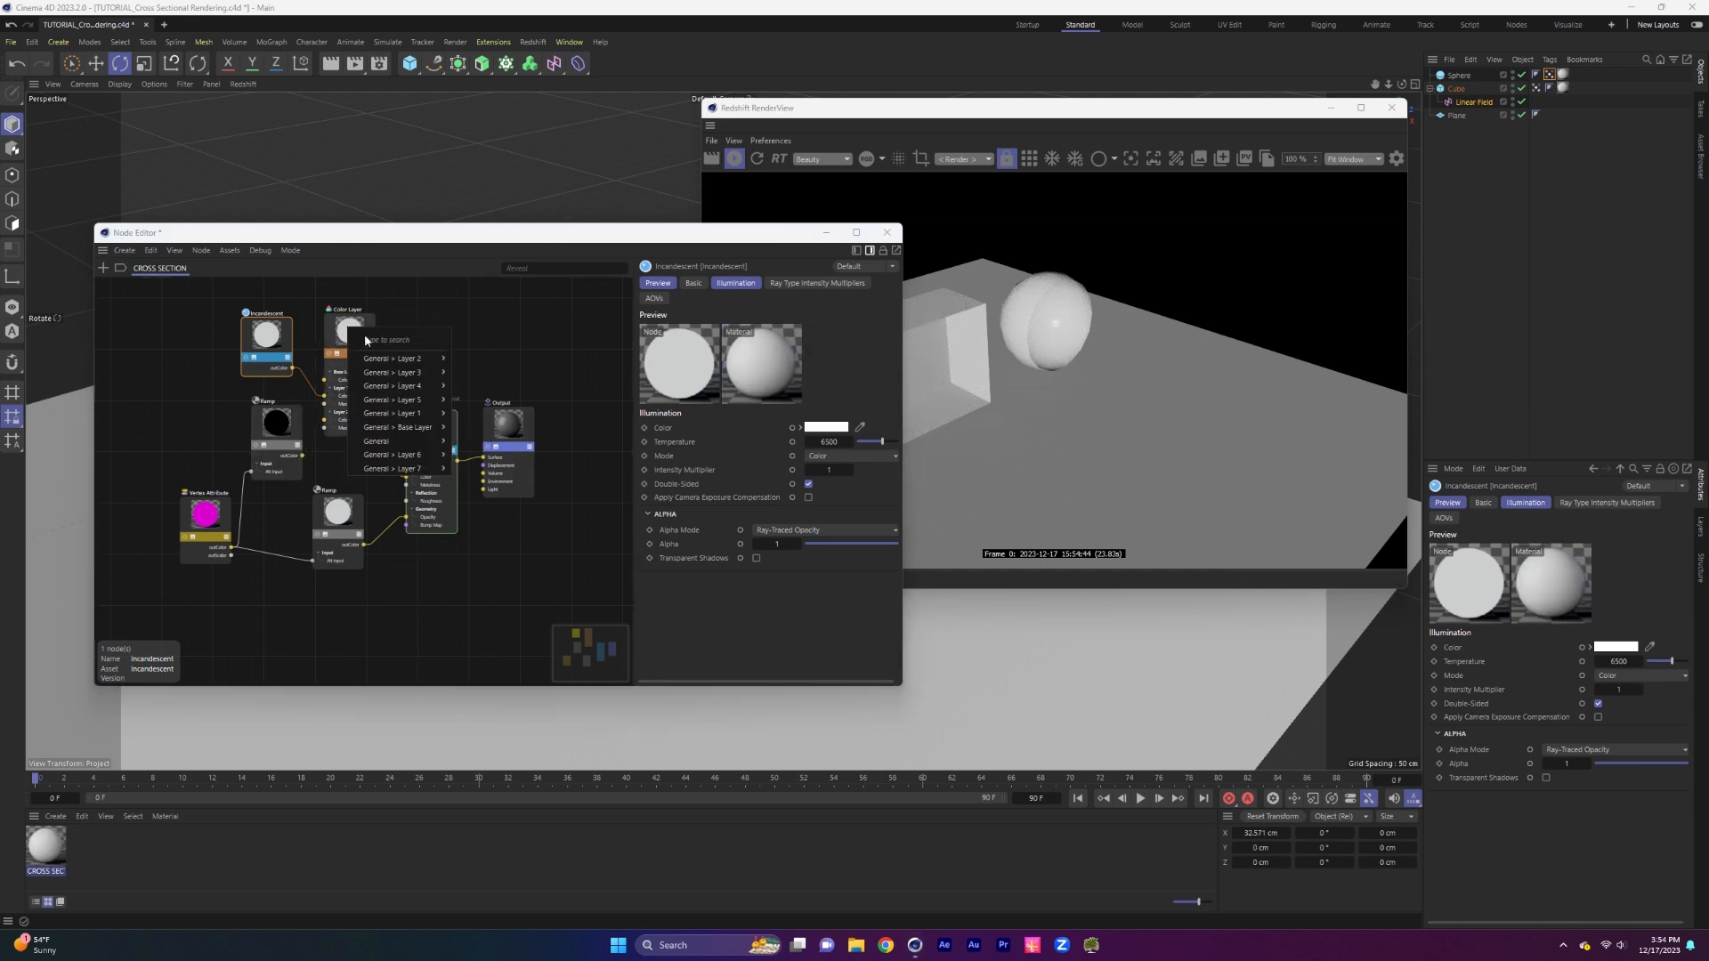
left_click(482, 446)
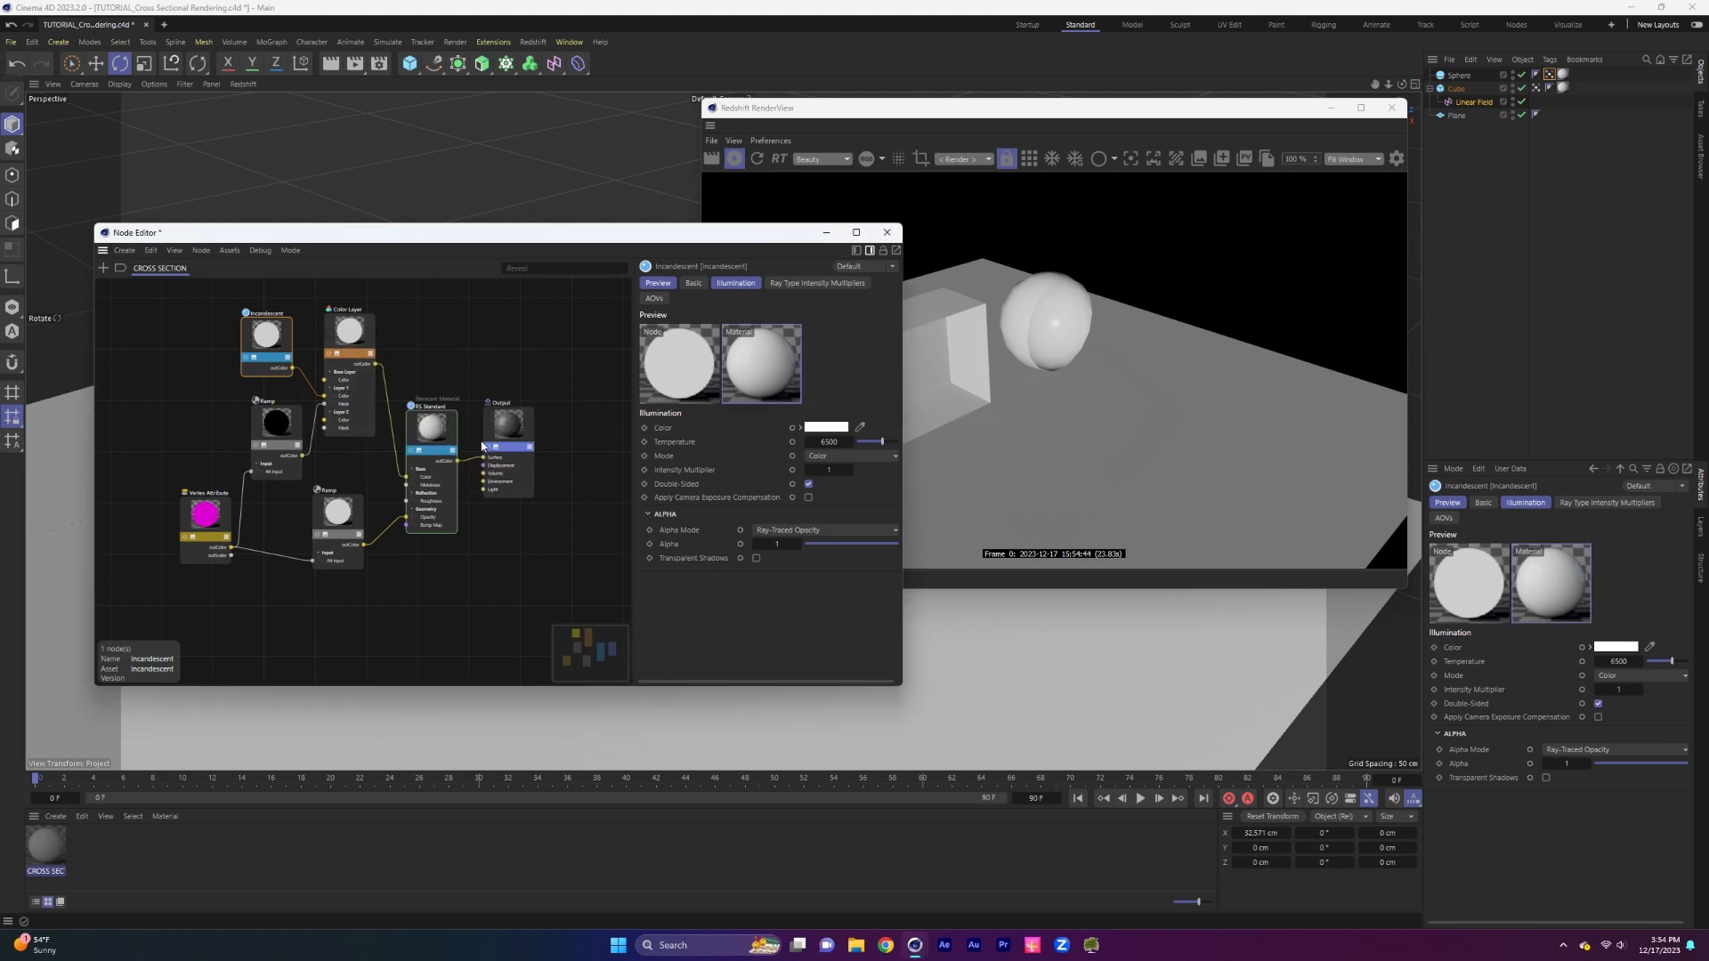
Set the Incandescent node's Intensity Multiplier to 20 and move the Node Editor to uncover the scene.
left_click_drag(698, 237, 691, 233)
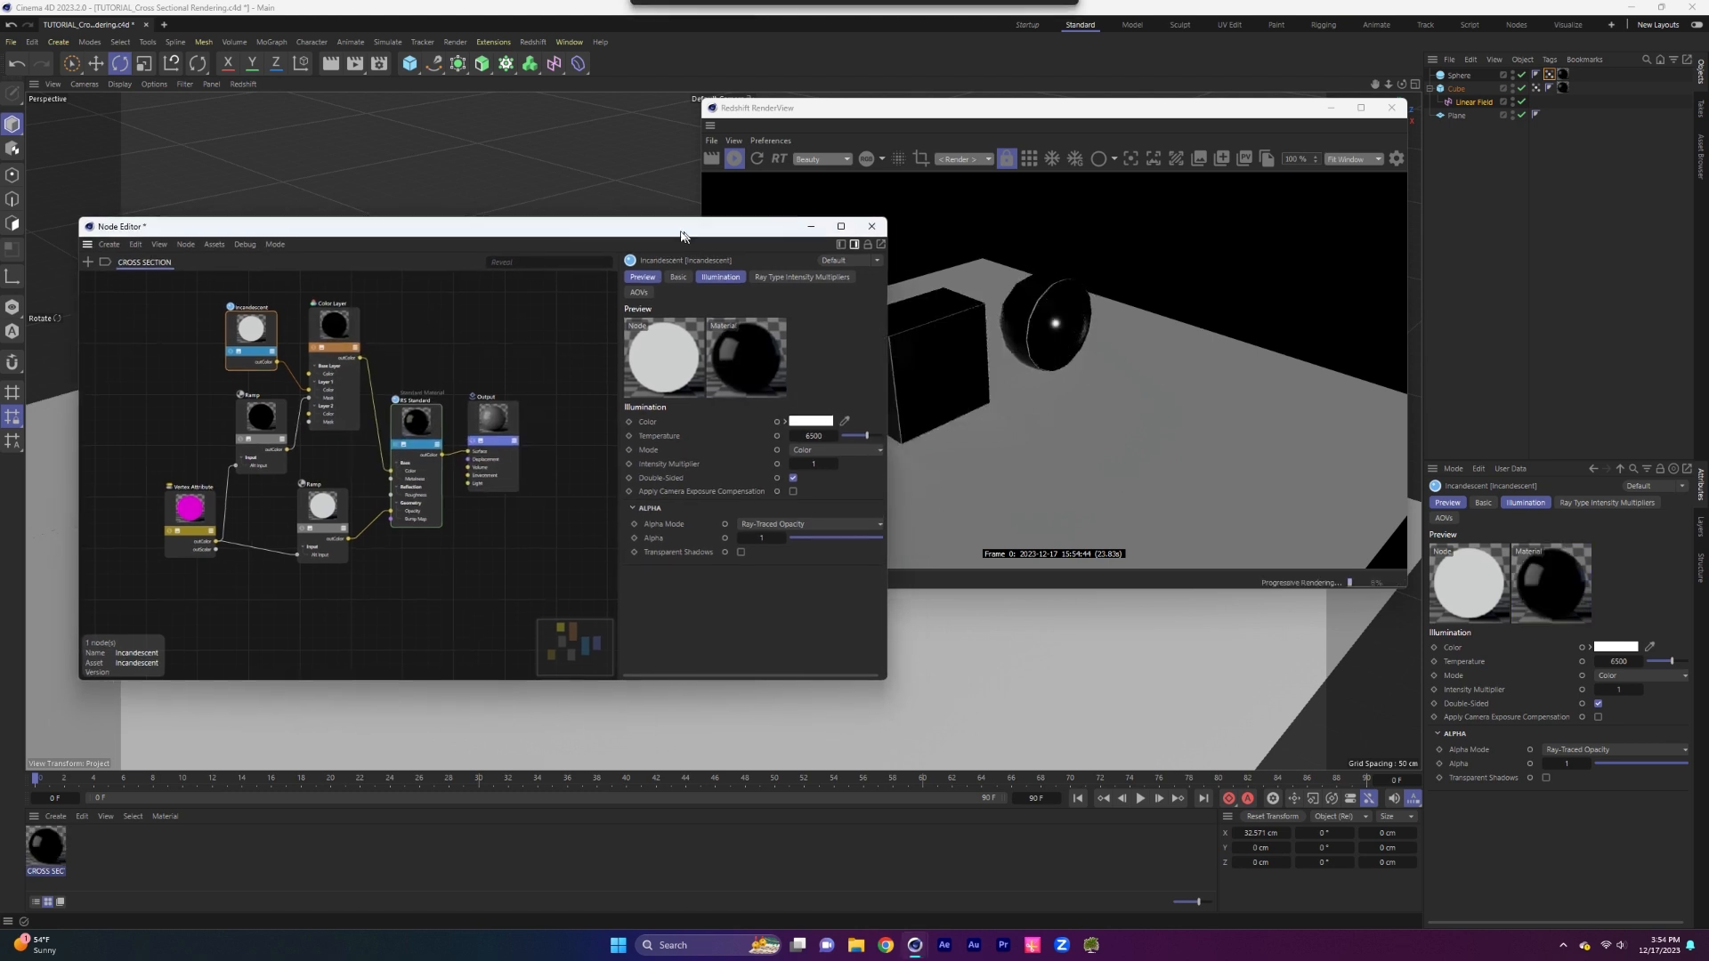
left_click_drag(691, 232, 669, 224)
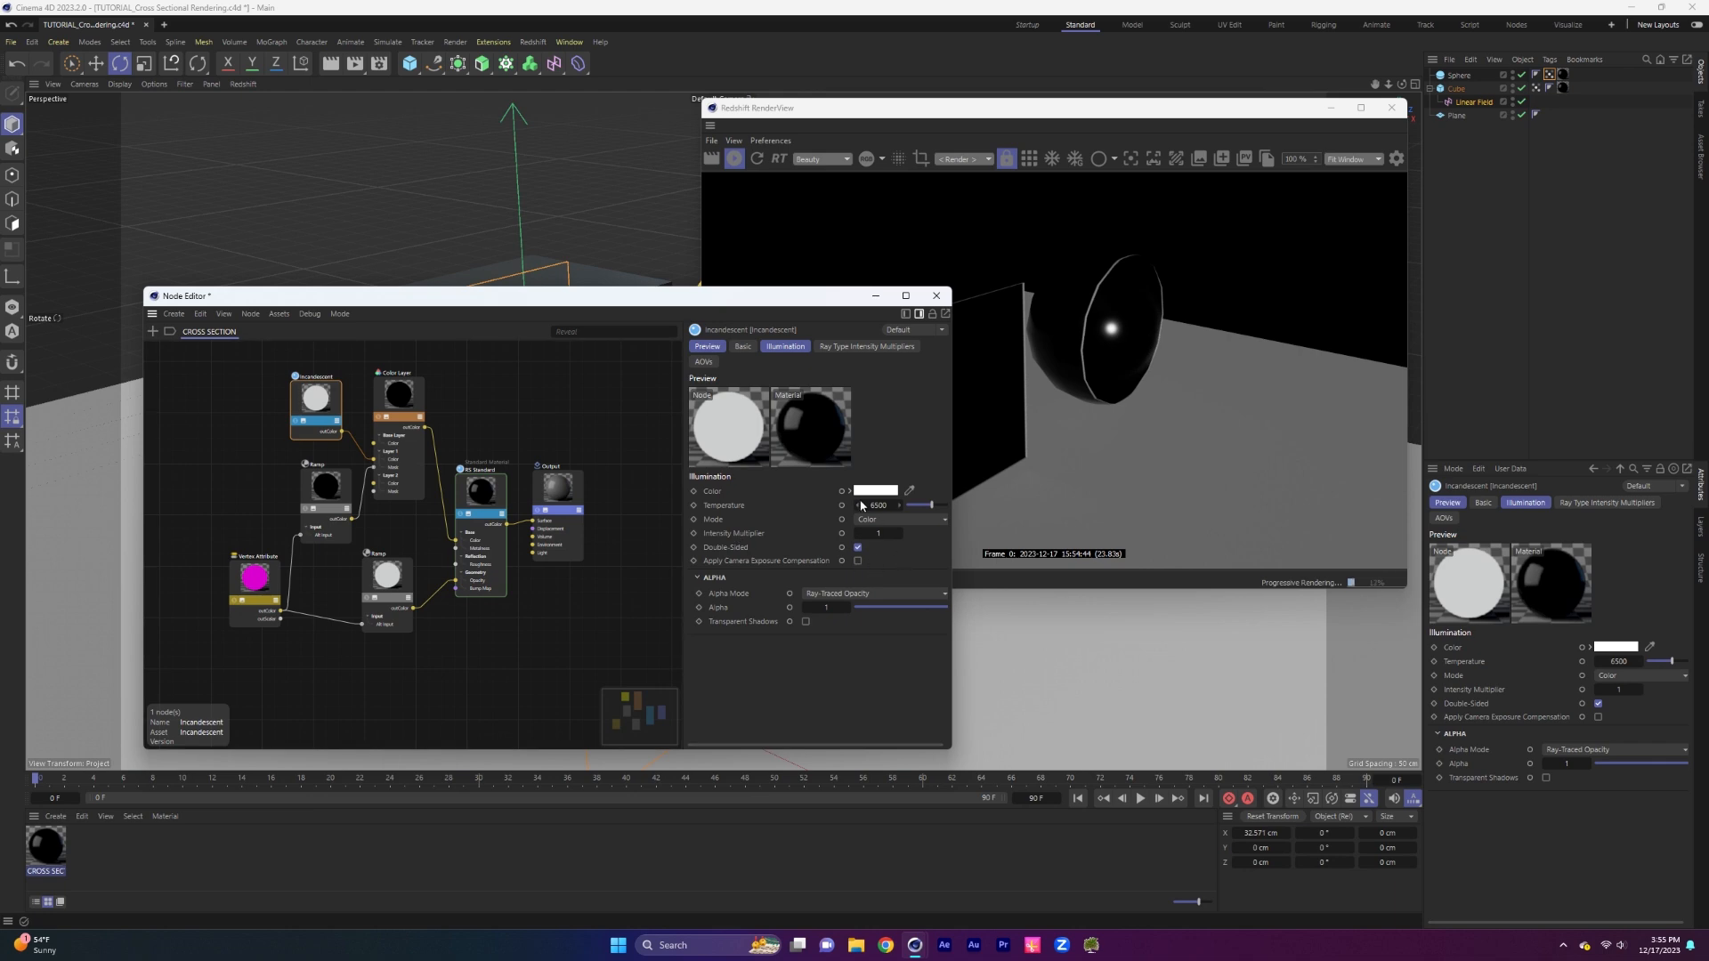
type("20")
key("Return")
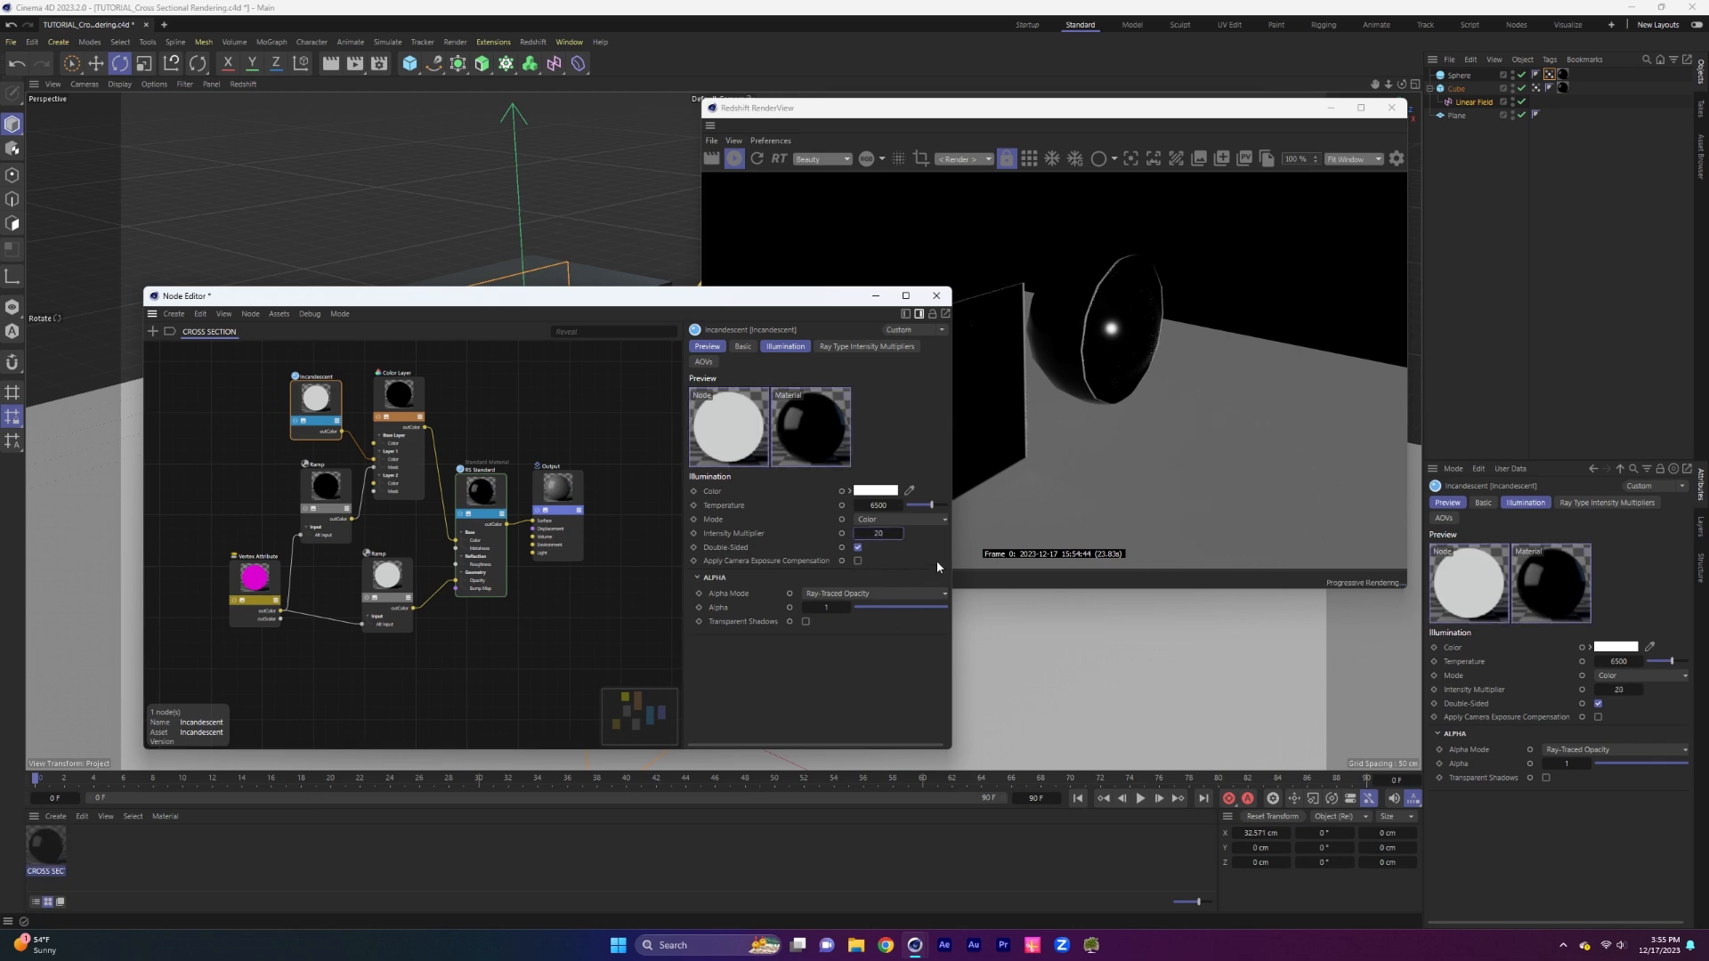
left_click_drag(814, 297, 924, 269)
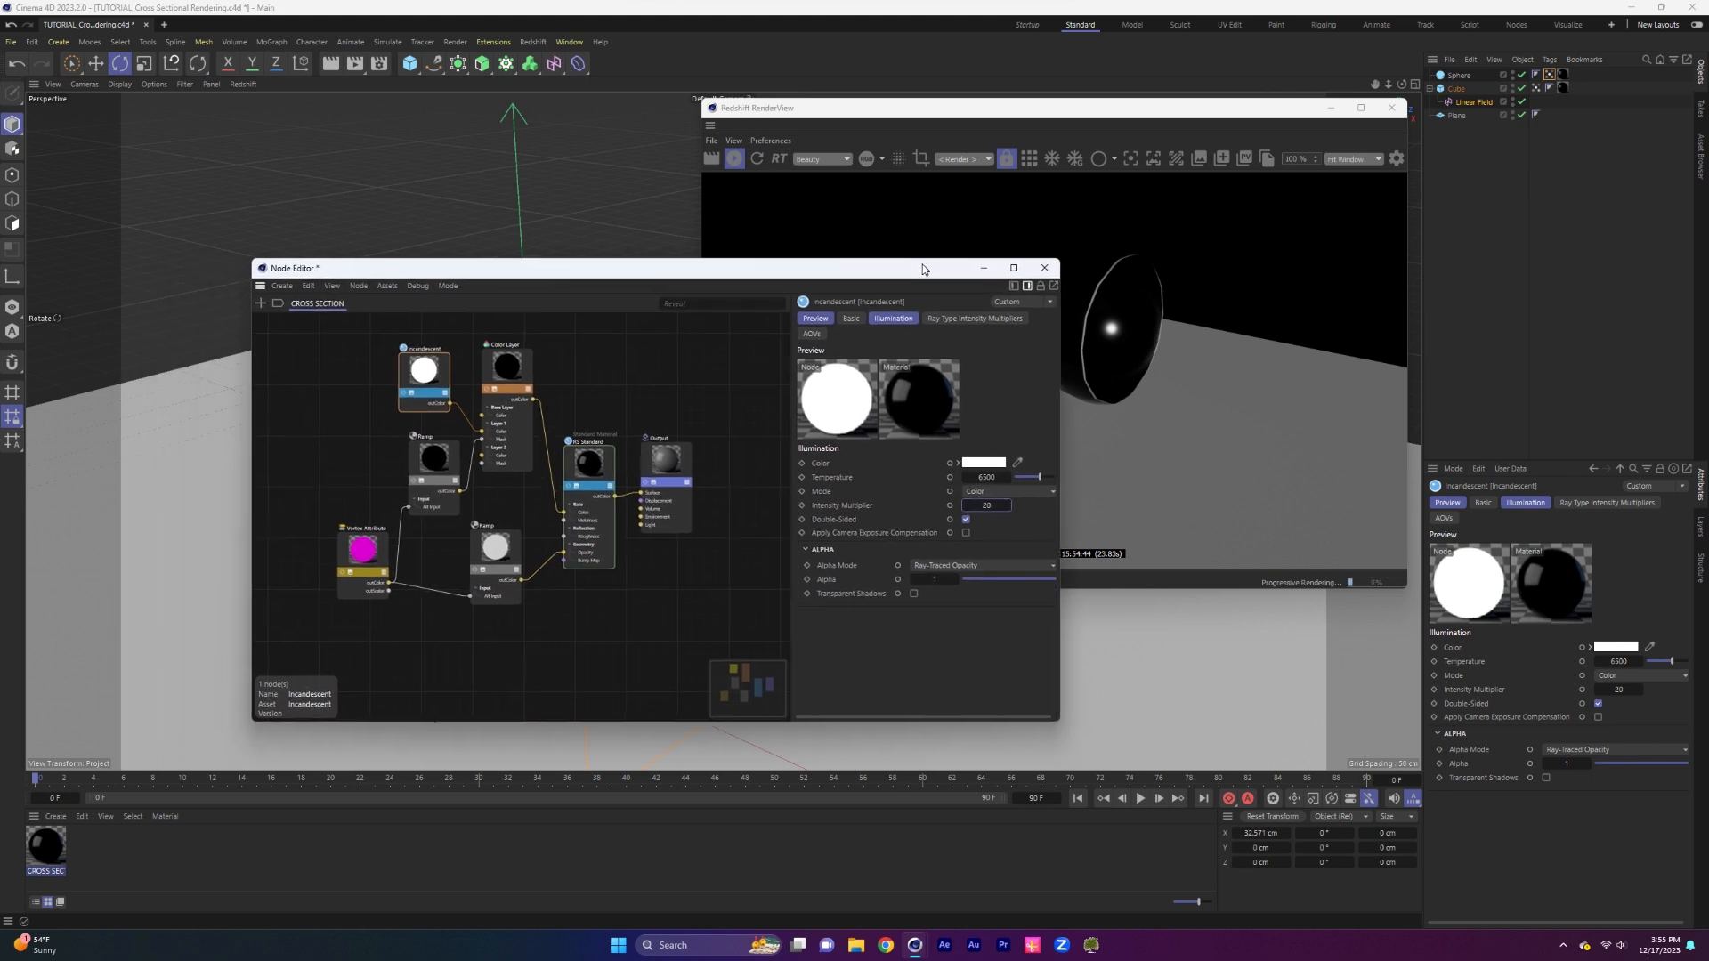
Create a standard Redshift camera, look through it and close the Node Editor.
left_click(532, 42)
mouse_move(561, 71)
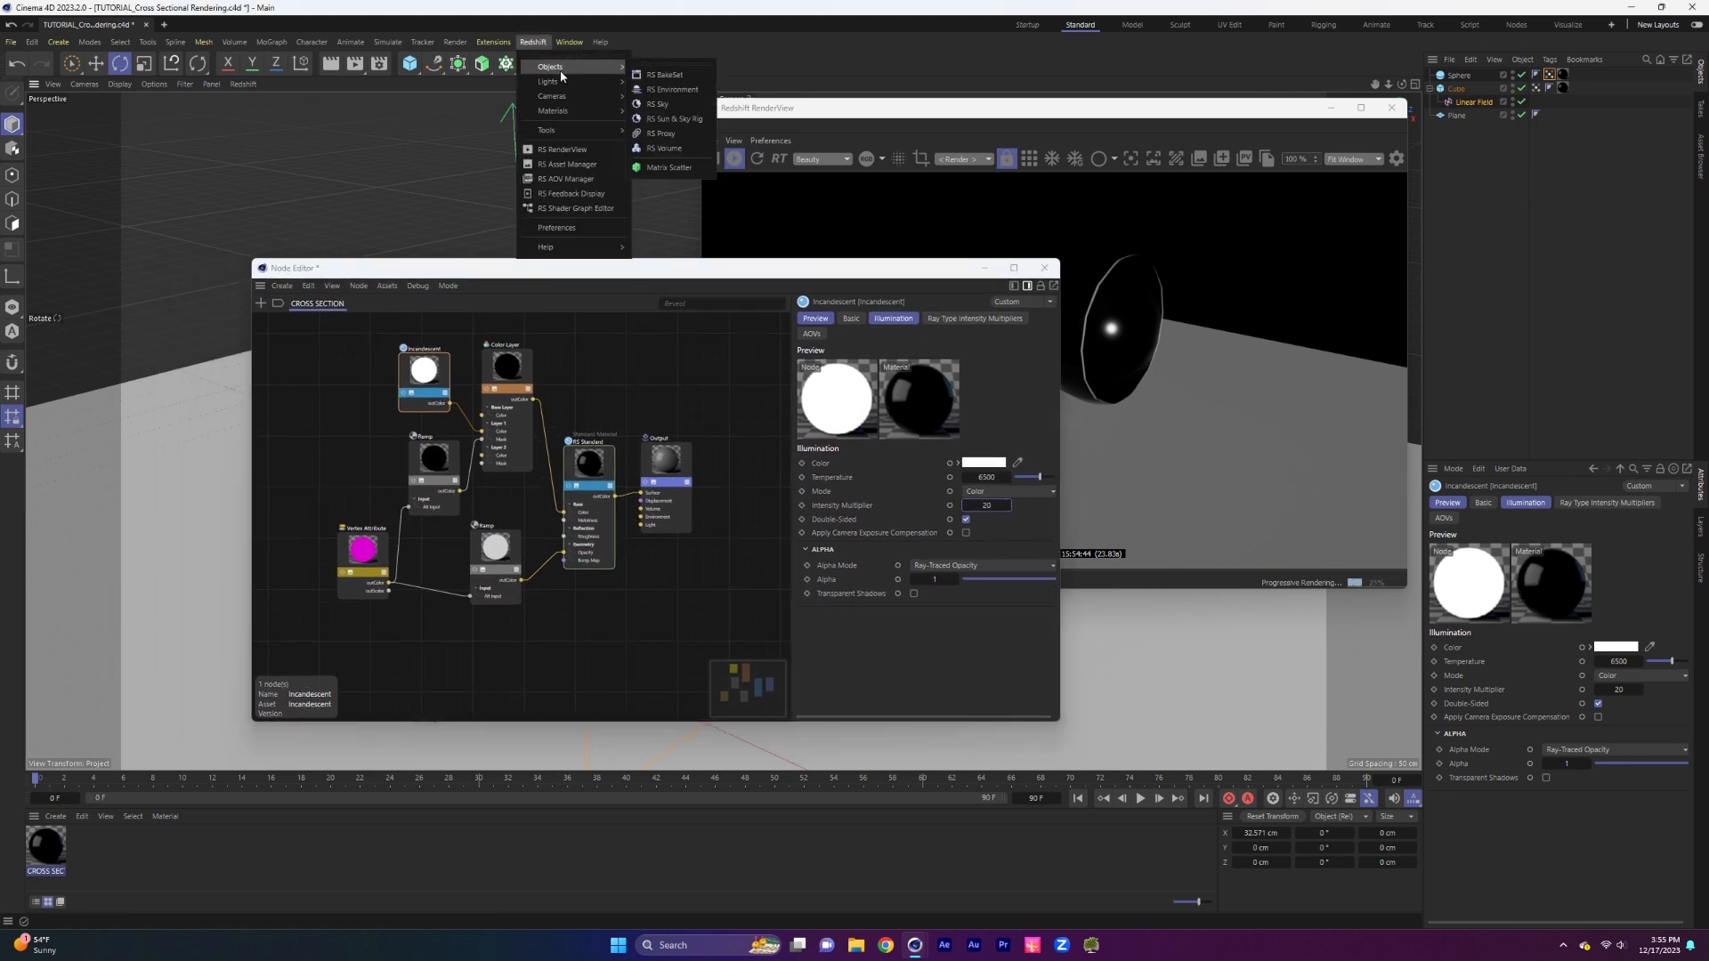
mouse_move(576, 101)
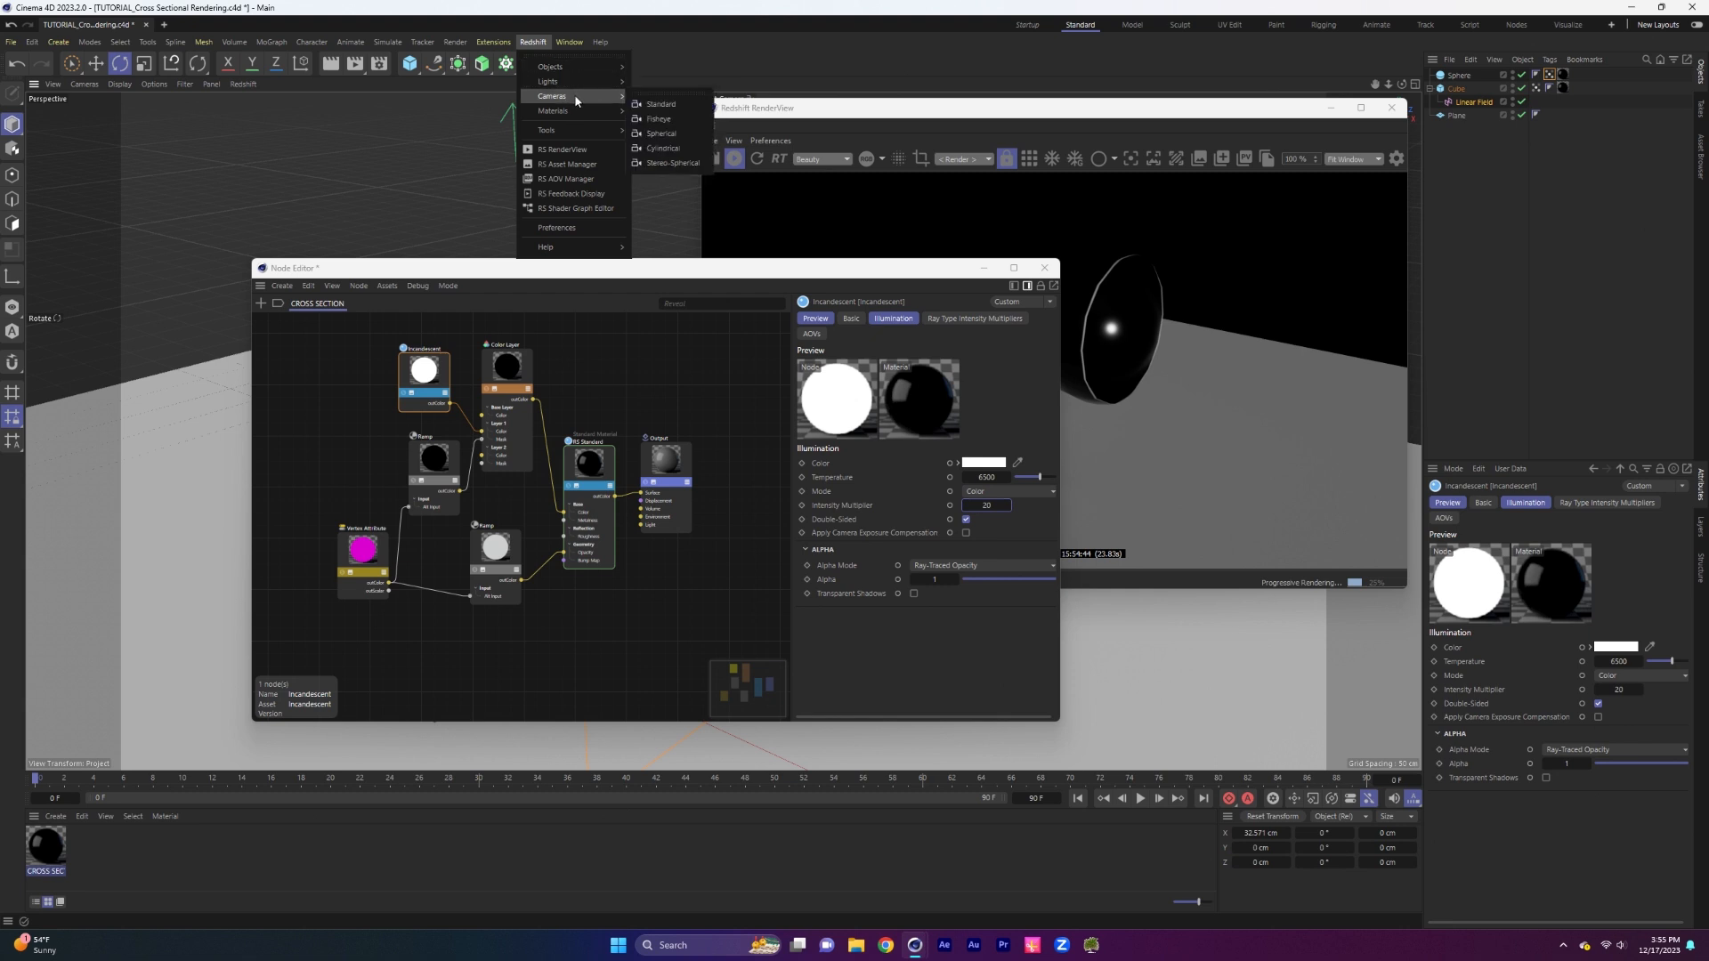
left_click(659, 105)
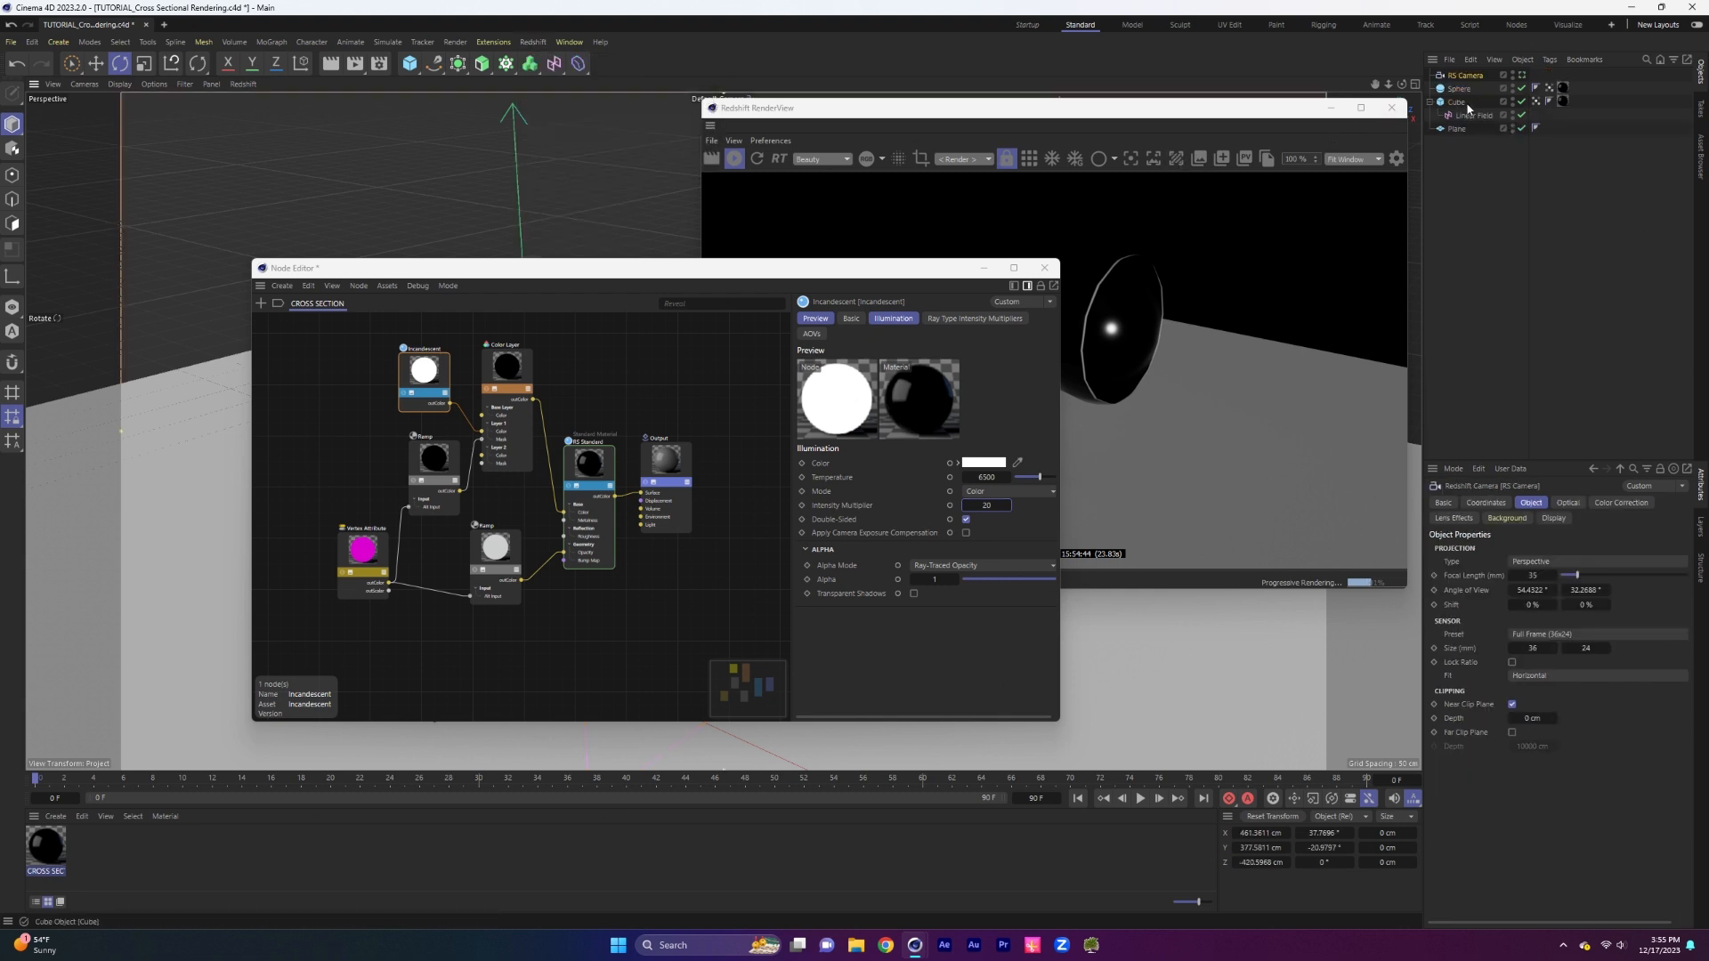
left_click(1523, 76)
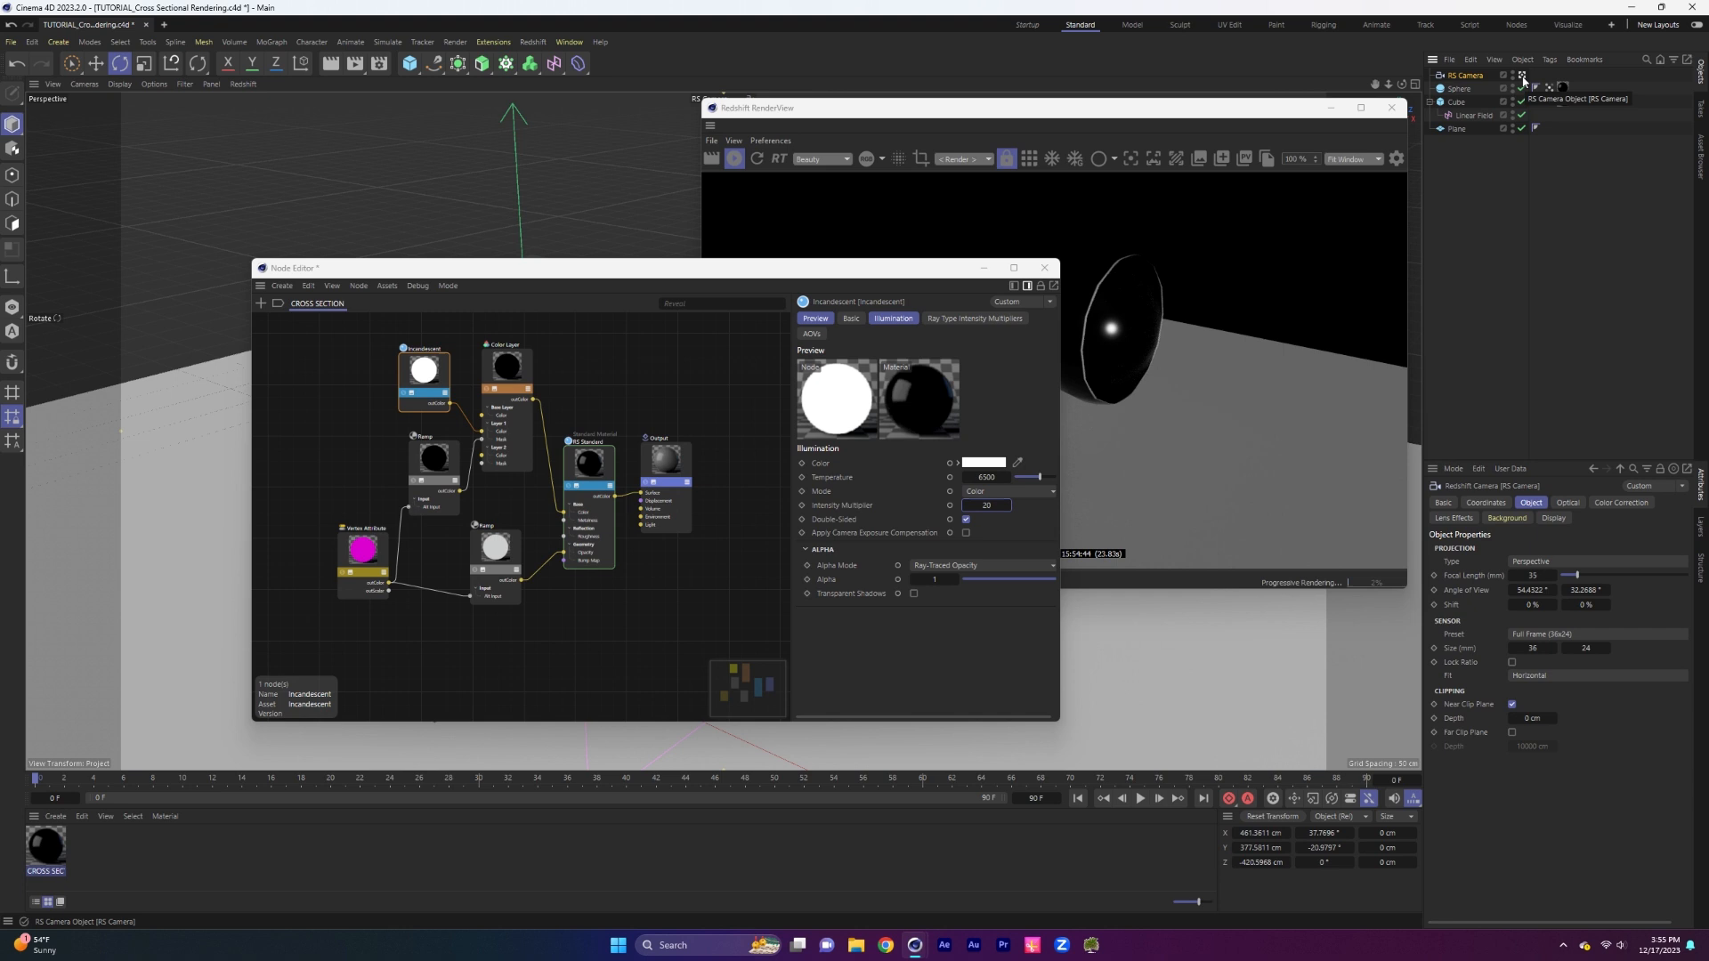
left_click(1044, 268)
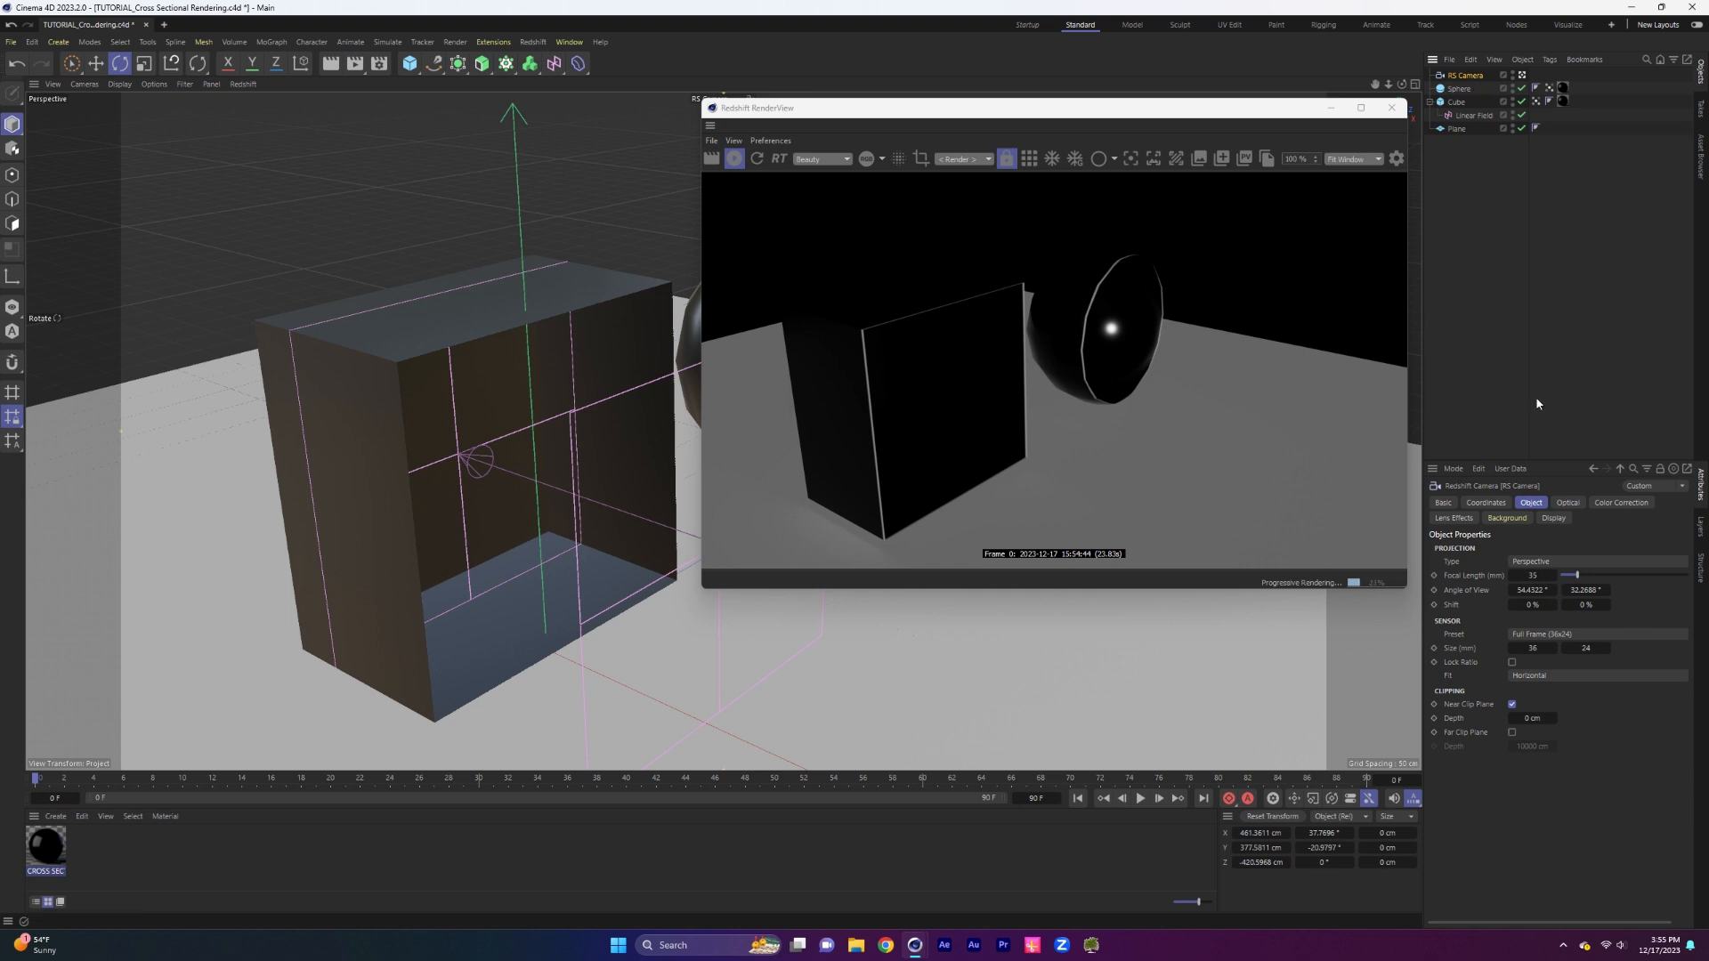
Set Bloom, Flare and Streak to Override in the RS Camera's lens effects and restart the live render.
left_click(1455, 519)
left_click(1653, 568)
left_click(1653, 665)
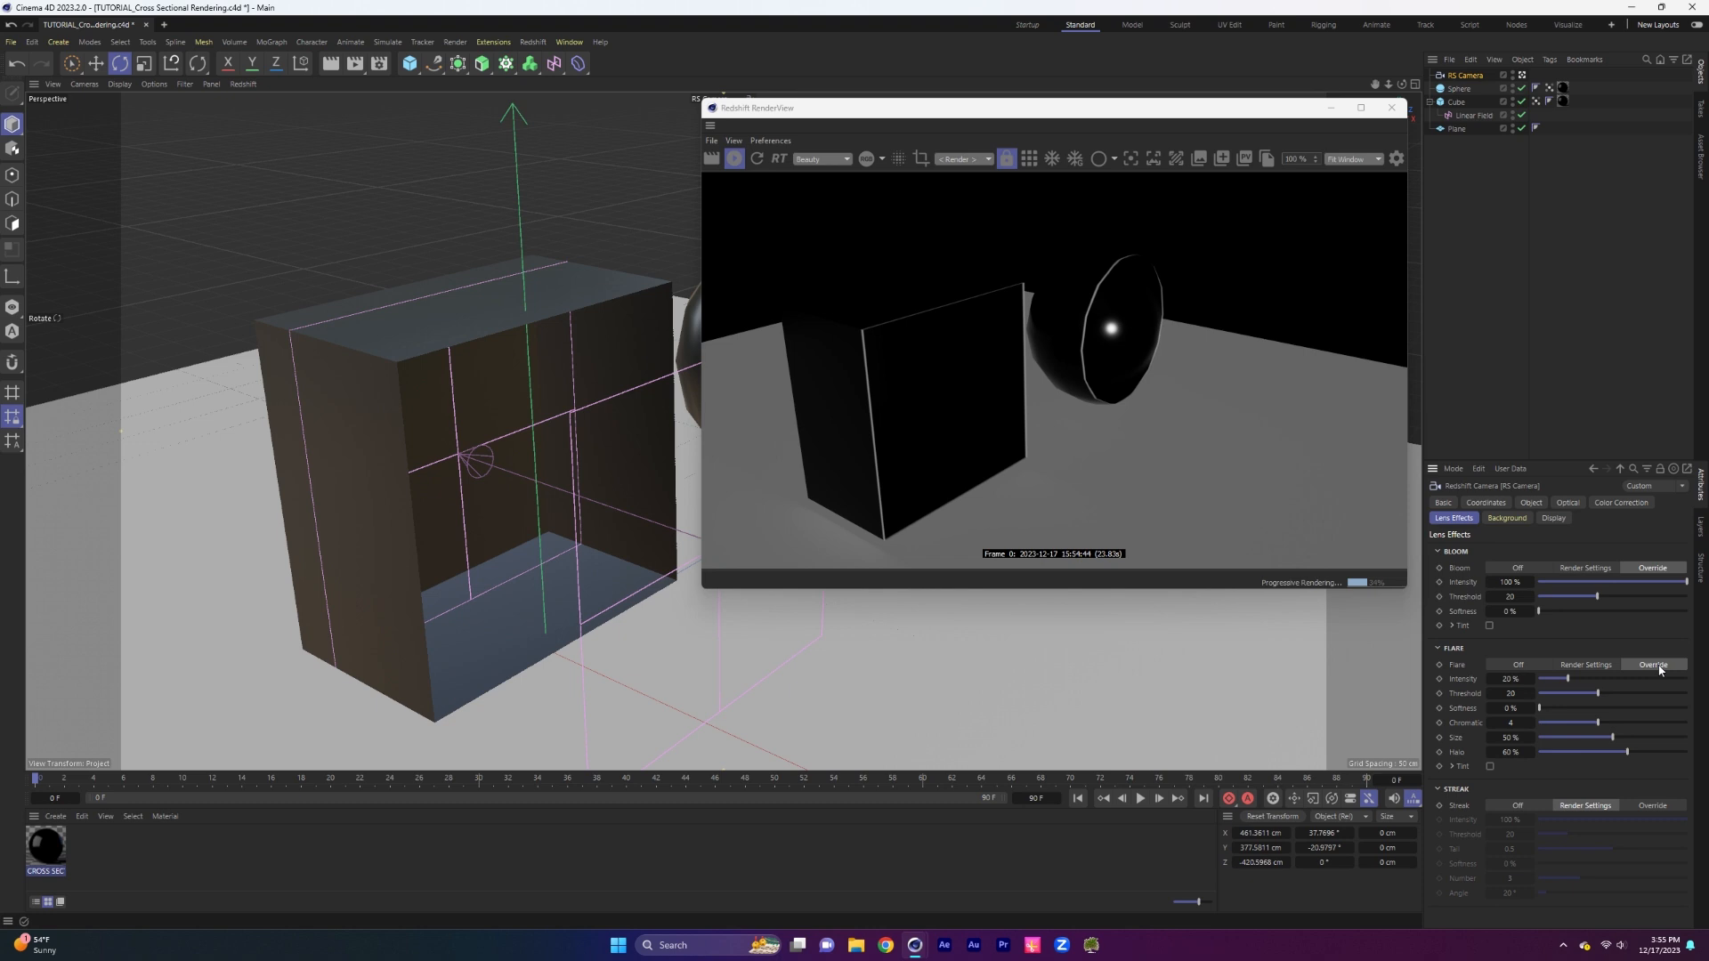
left_click(1653, 806)
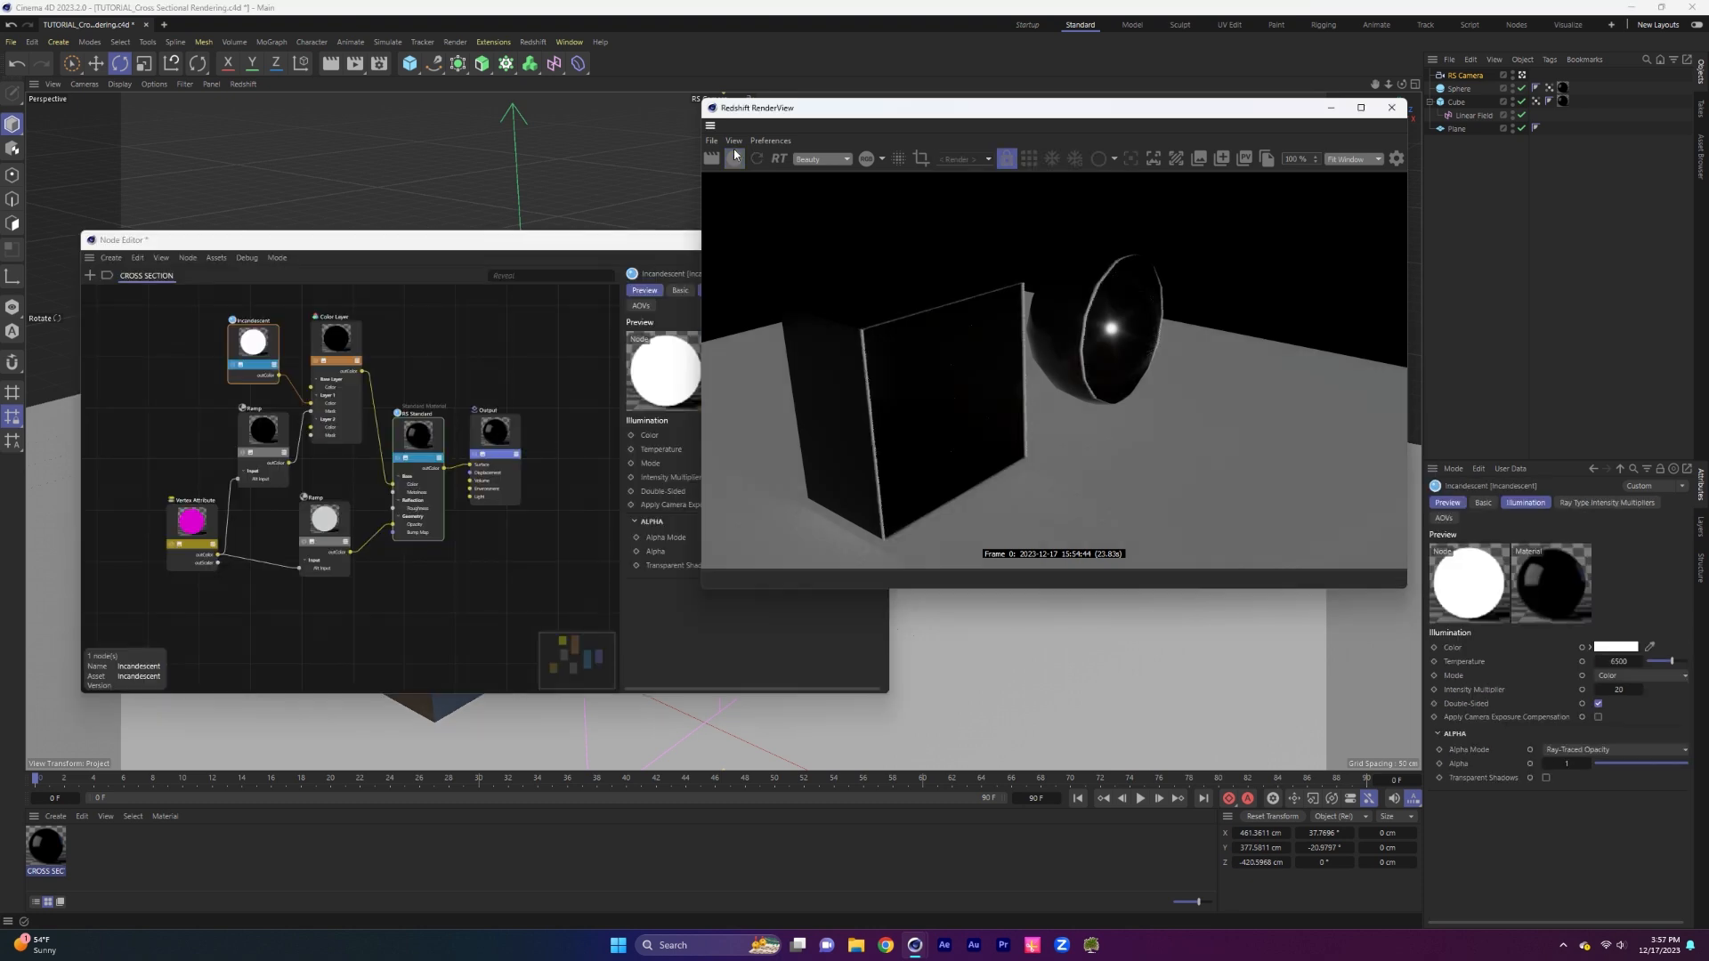
left_click(735, 157)
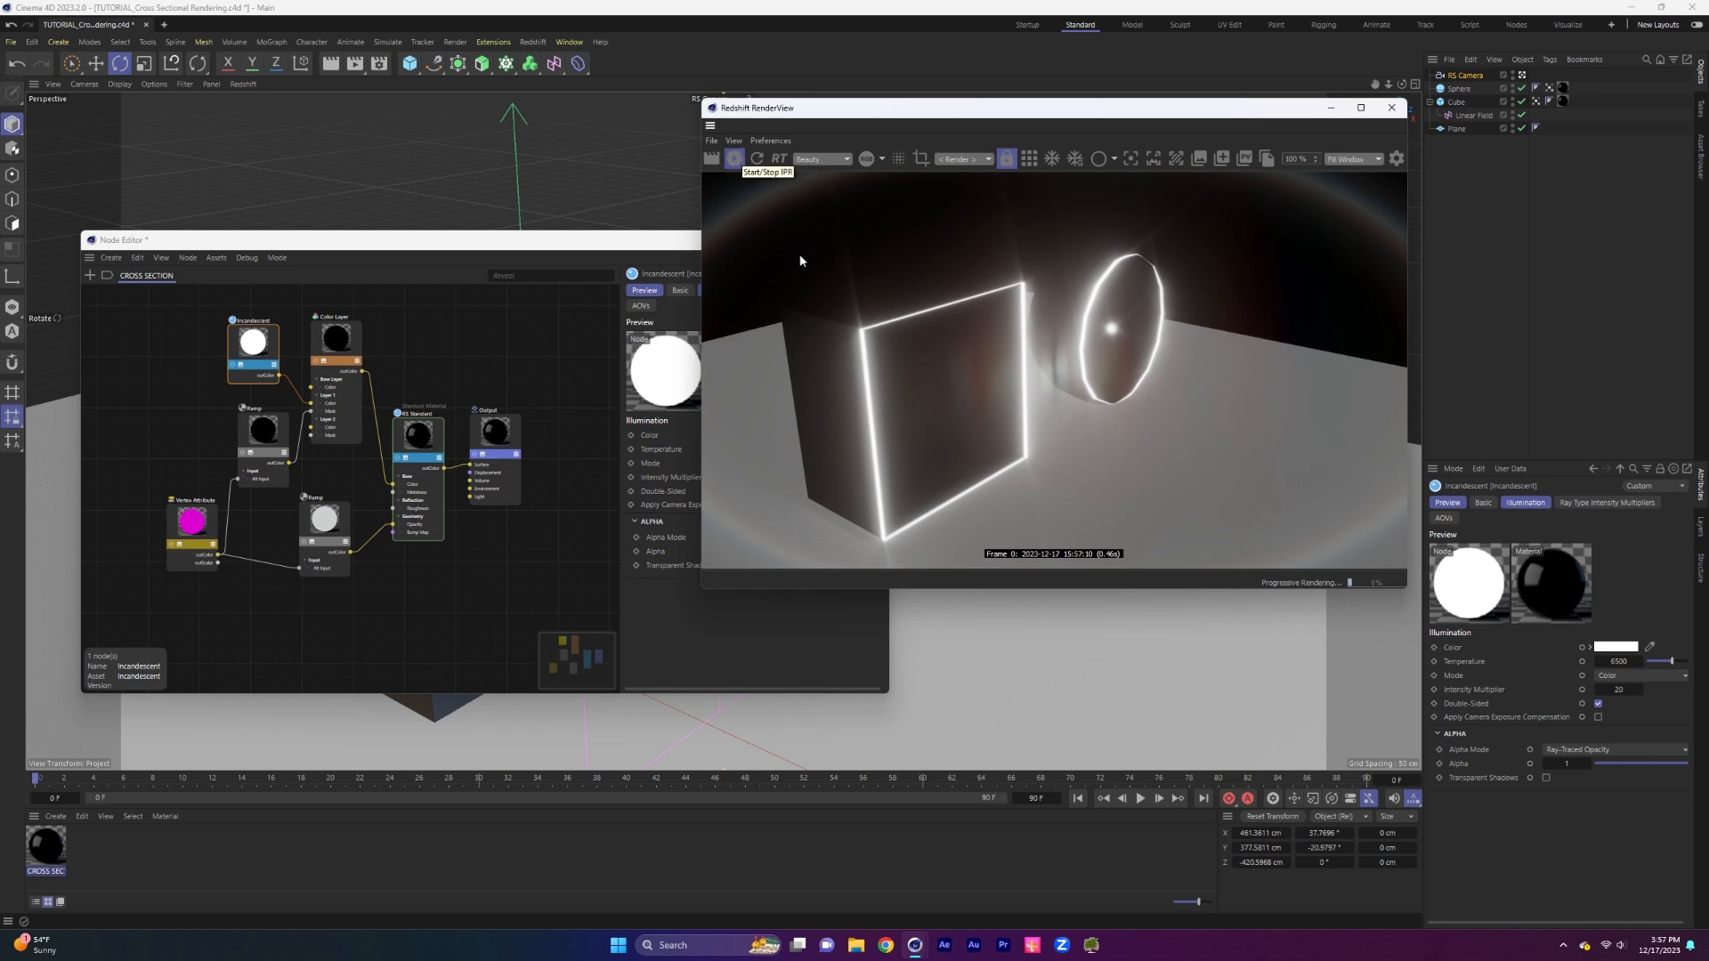
Set the RS Camera's thresholds to 7 for Bloom, 20 for Flare and 11 for Streak, and close the Node Editor.
left_click(1497, 77)
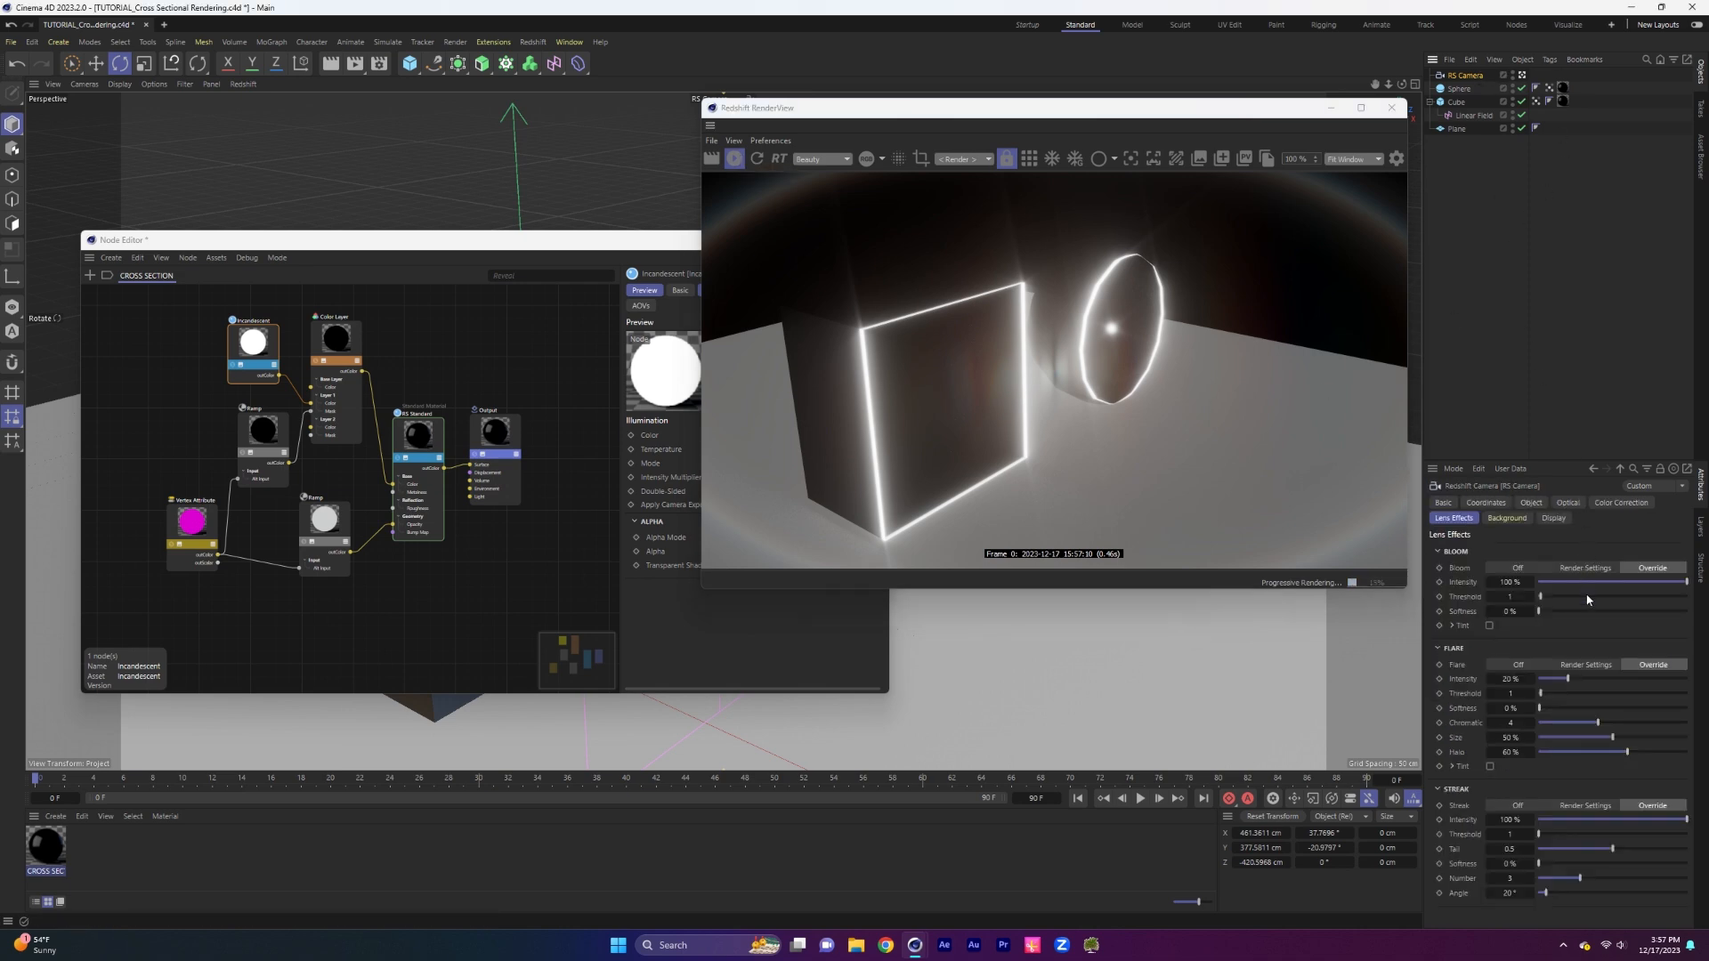
left_click(1558, 596)
left_click(1574, 694)
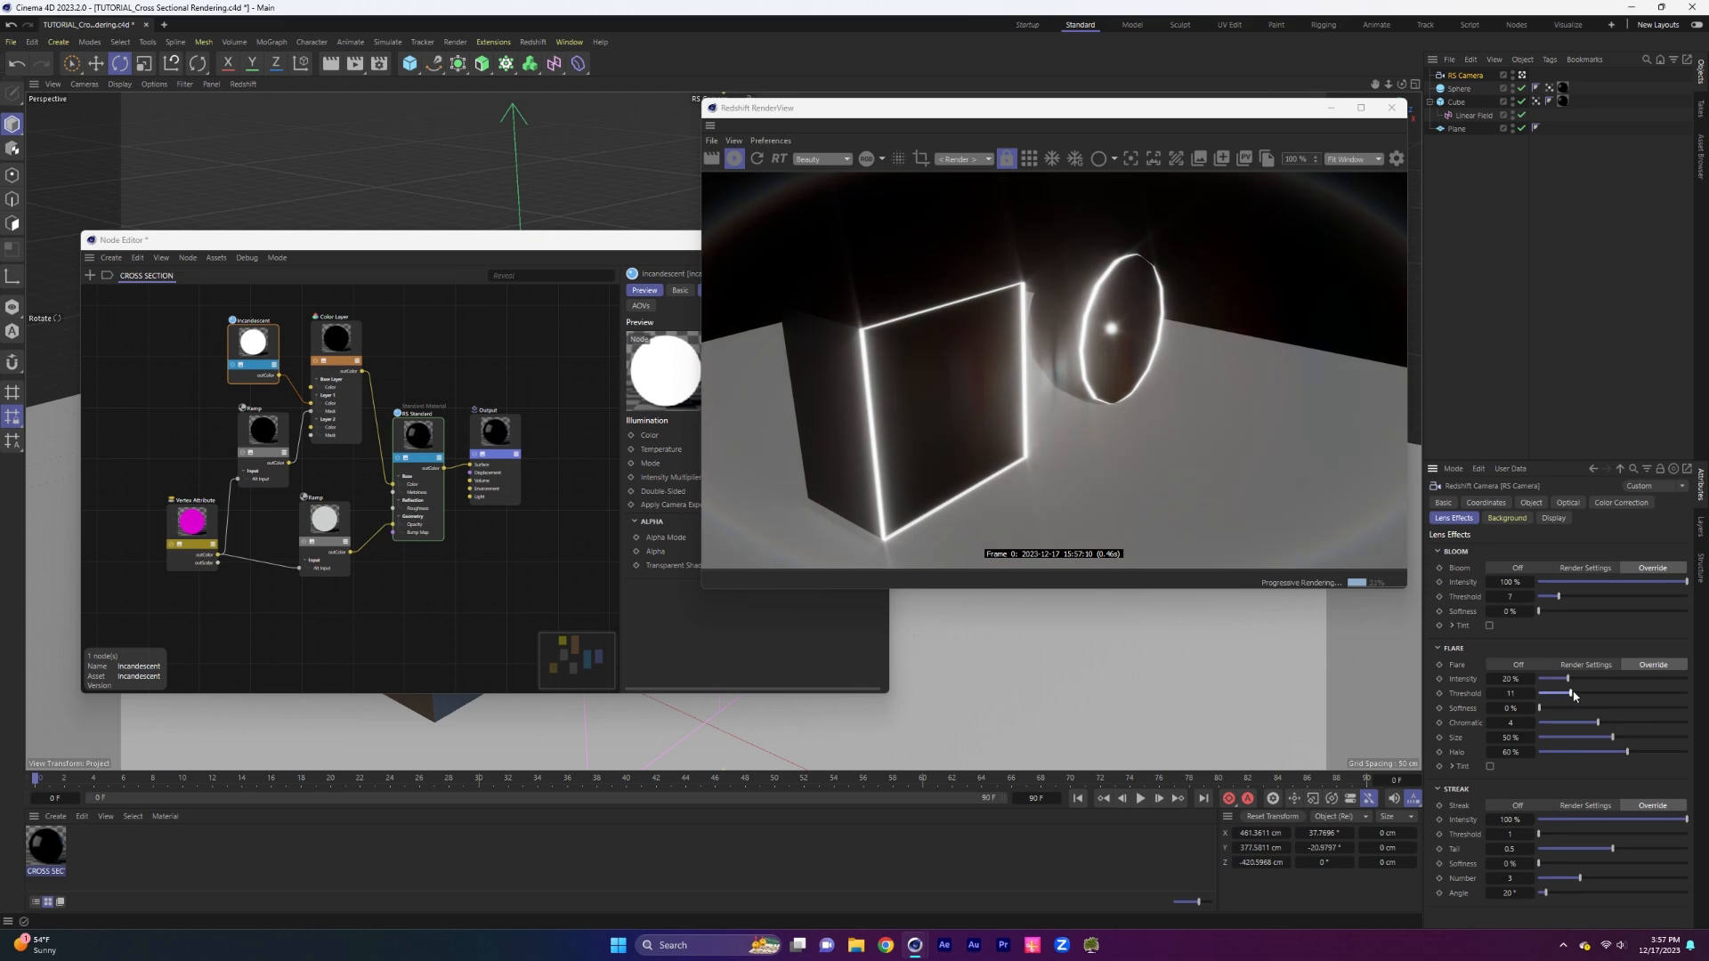
left_click_drag(1575, 694, 1613, 694)
mouse_move(1557, 837)
left_mouse_down()
mouse_move(1576, 836)
mouse_move(1553, 834)
left_mouse_up()
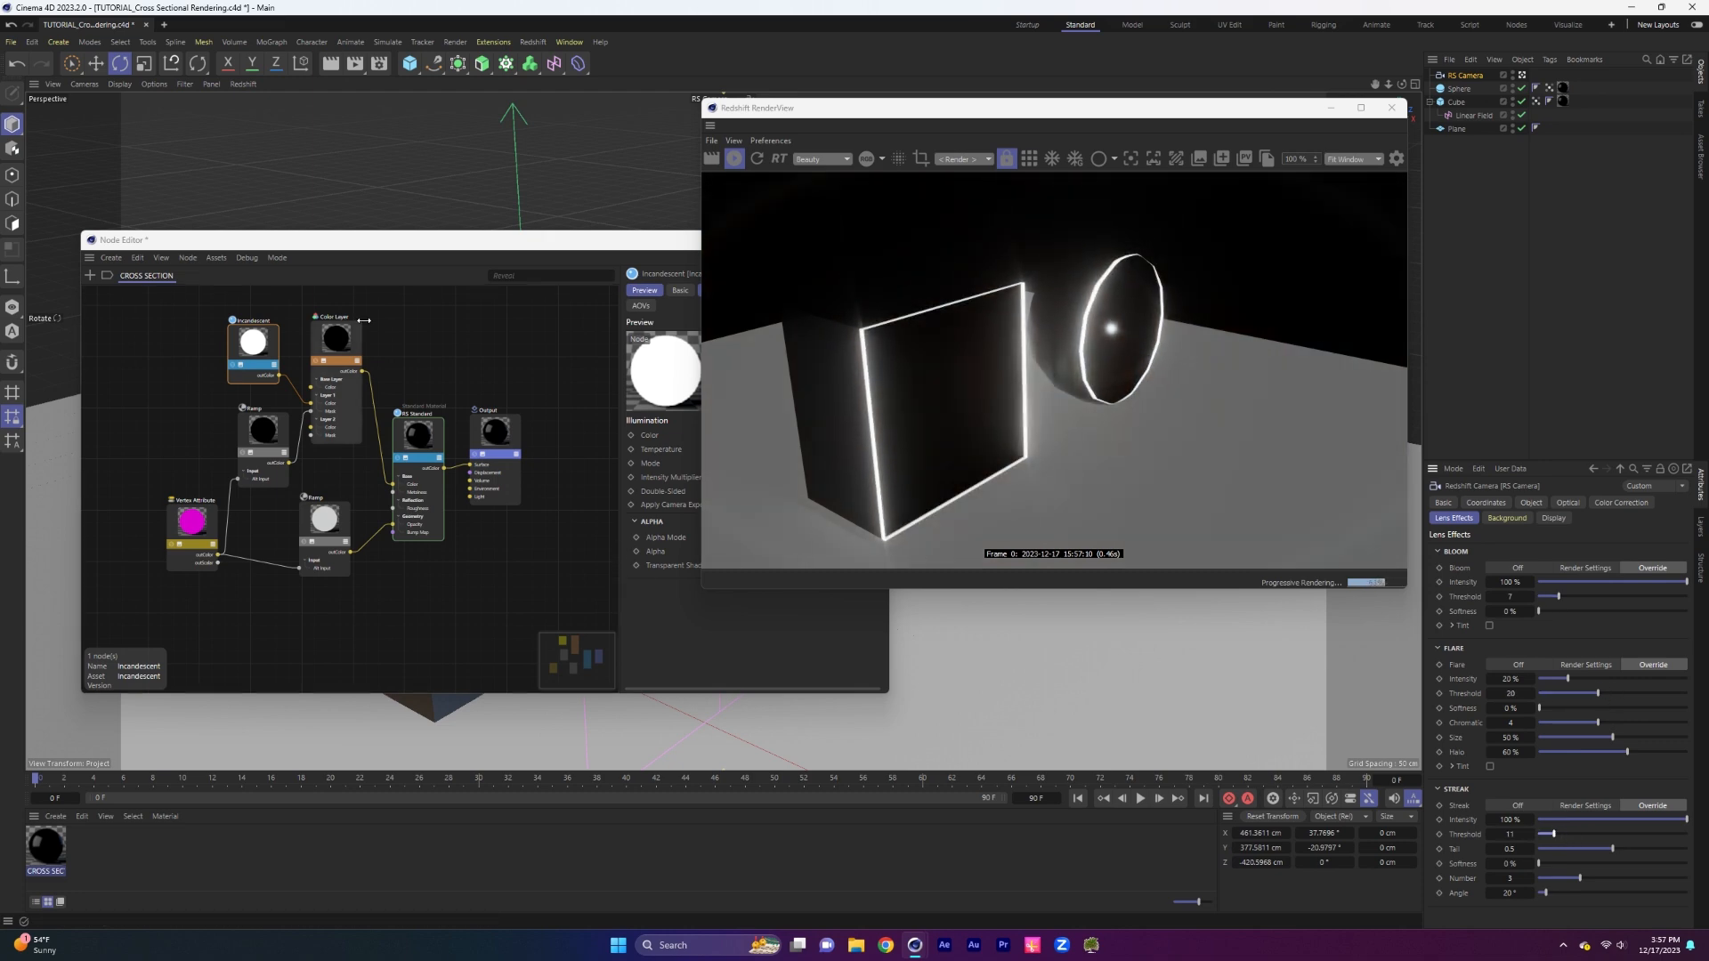
left_click_drag(866, 243, 824, 267)
left_click(832, 264)
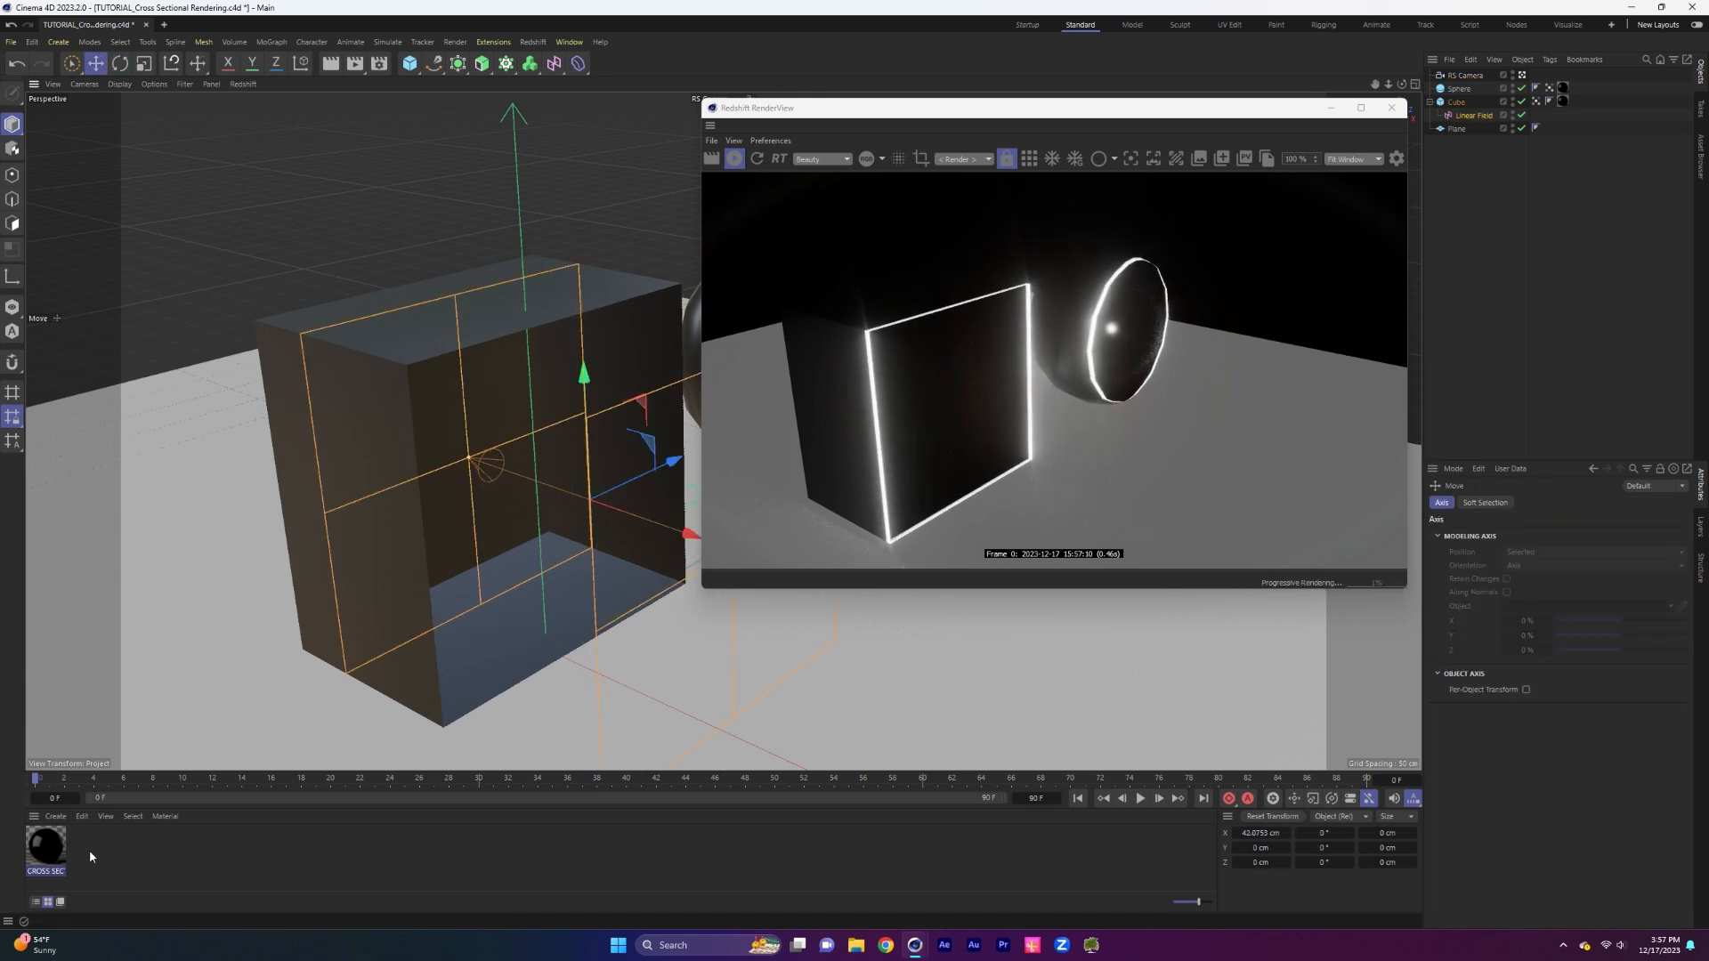
Reopen the CROSS SECTION material in the node editor and show the settings of the Ramp masking the Color Layer.
double_click(47, 846)
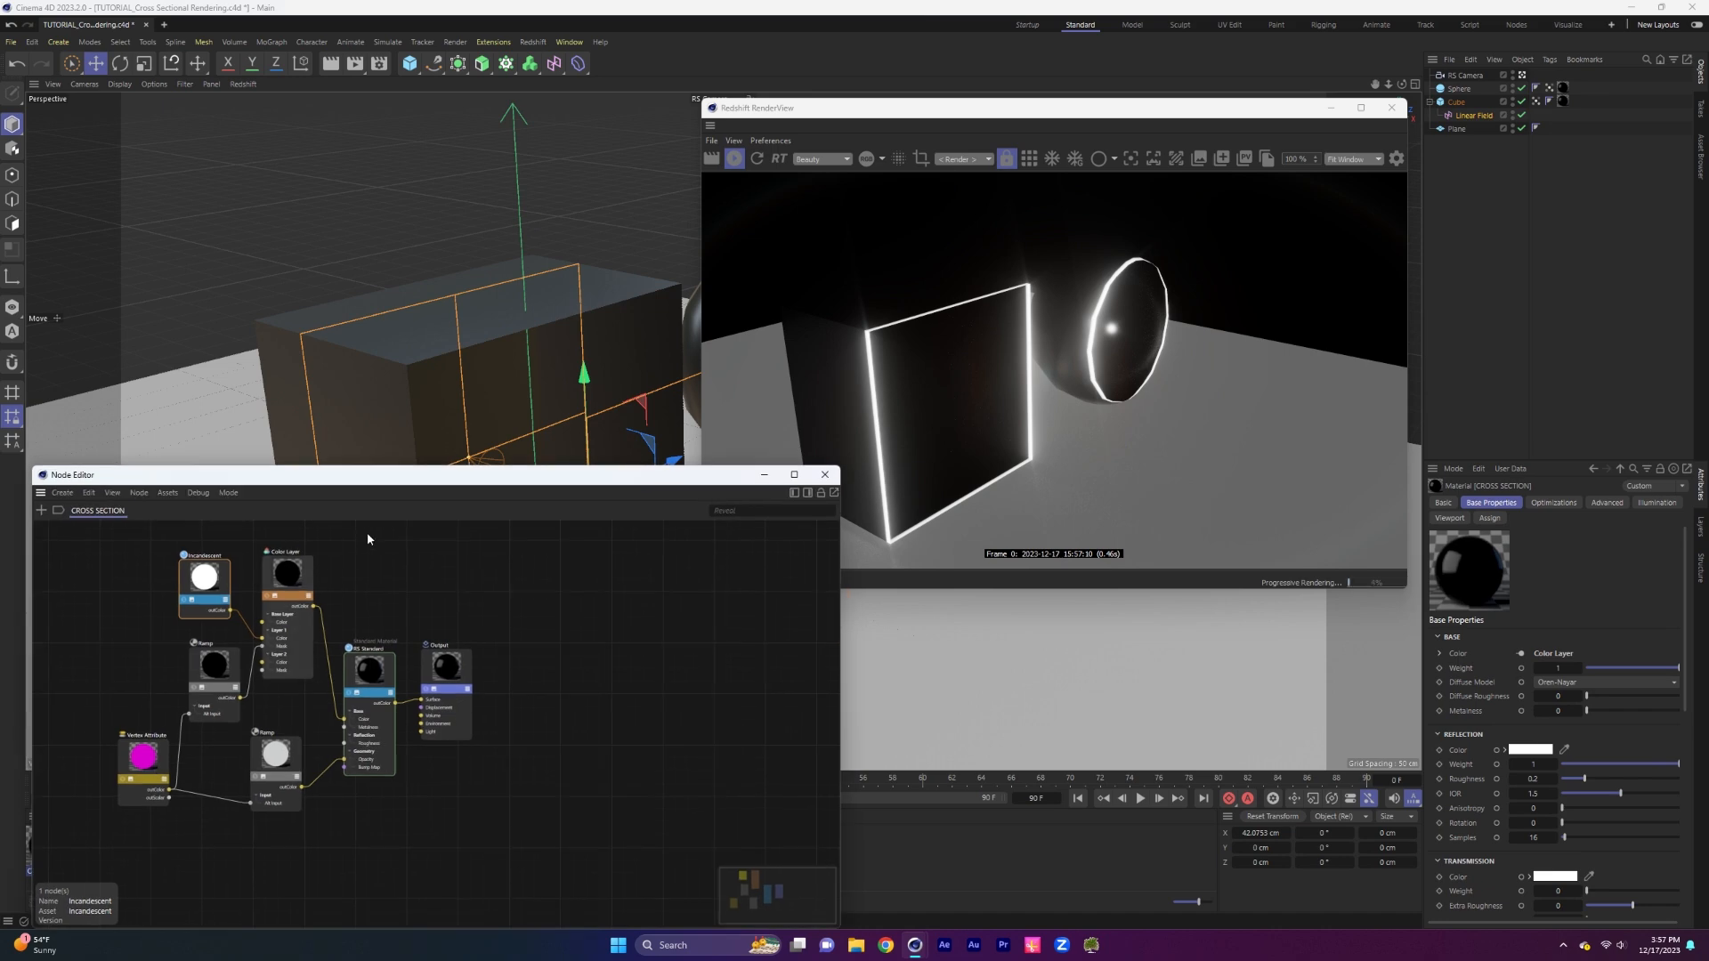
left_click(233, 657)
left_click(808, 492)
left_click_drag(766, 478, 743, 359)
Try to thicken the glowing cut edge by moving the mask Ramp's black and white knots further apart.
left_click_drag(674, 734, 725, 733)
left_click_drag(664, 728, 667, 725)
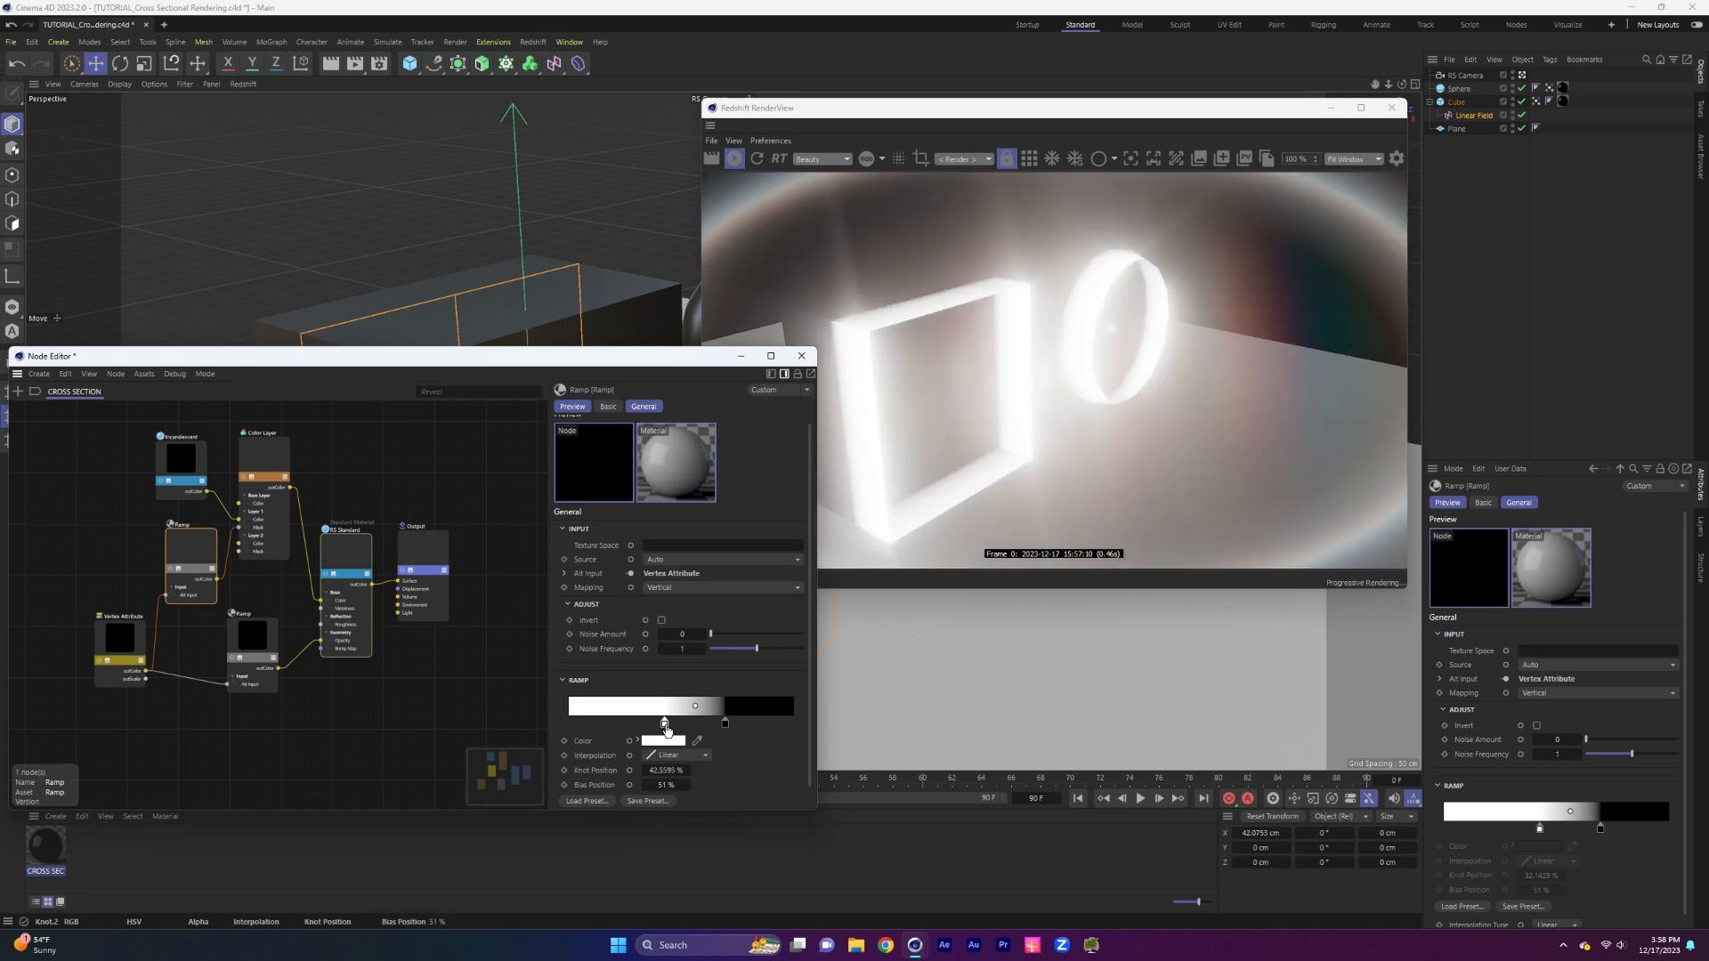
left_click_drag(648, 366, 674, 632)
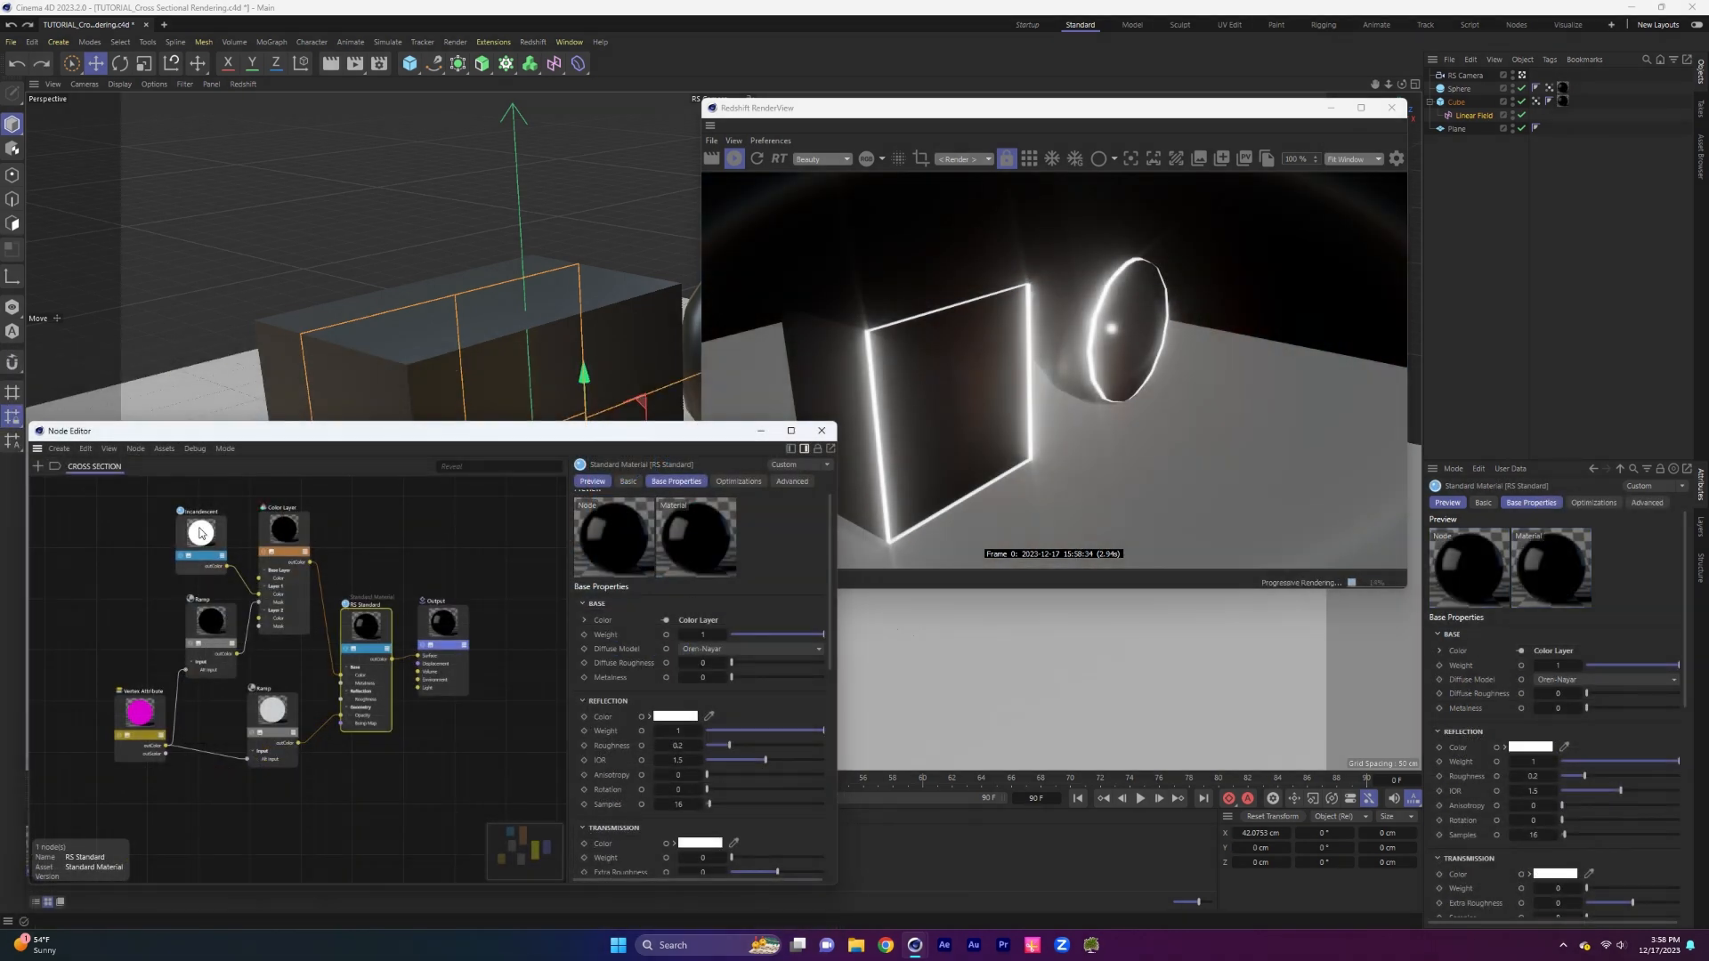
Try cyan as the Incandescent node's color and restart the live render to preview the glow.
left_click(200, 533)
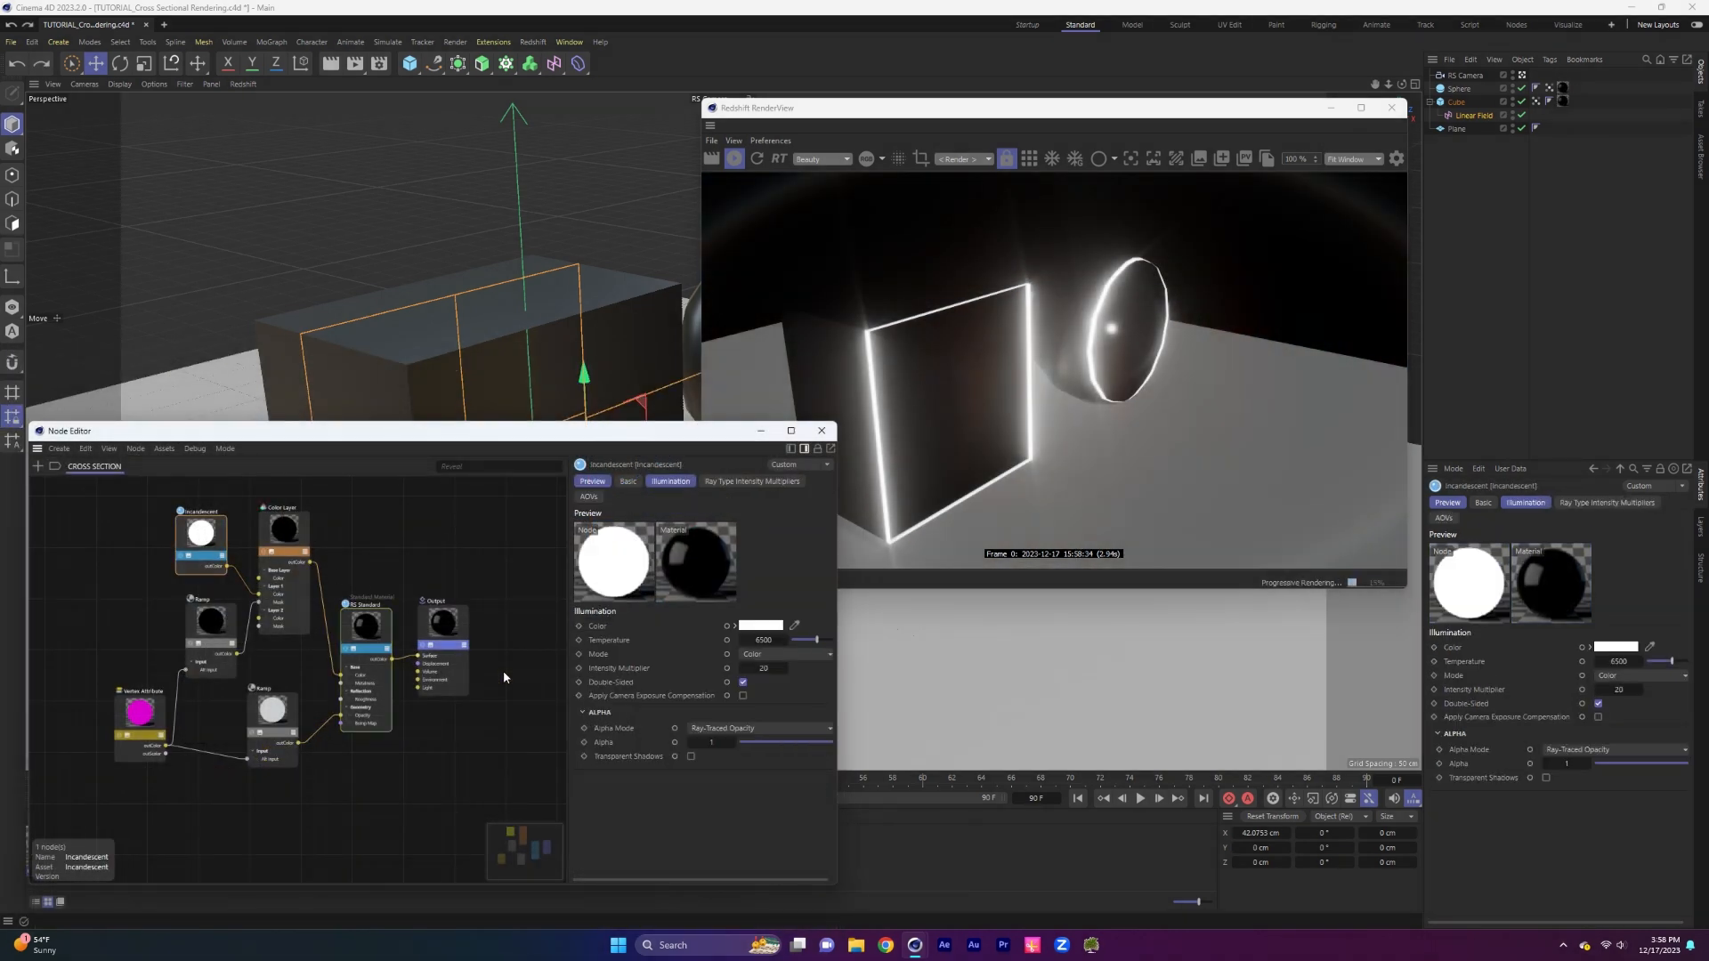
left_click(749, 628)
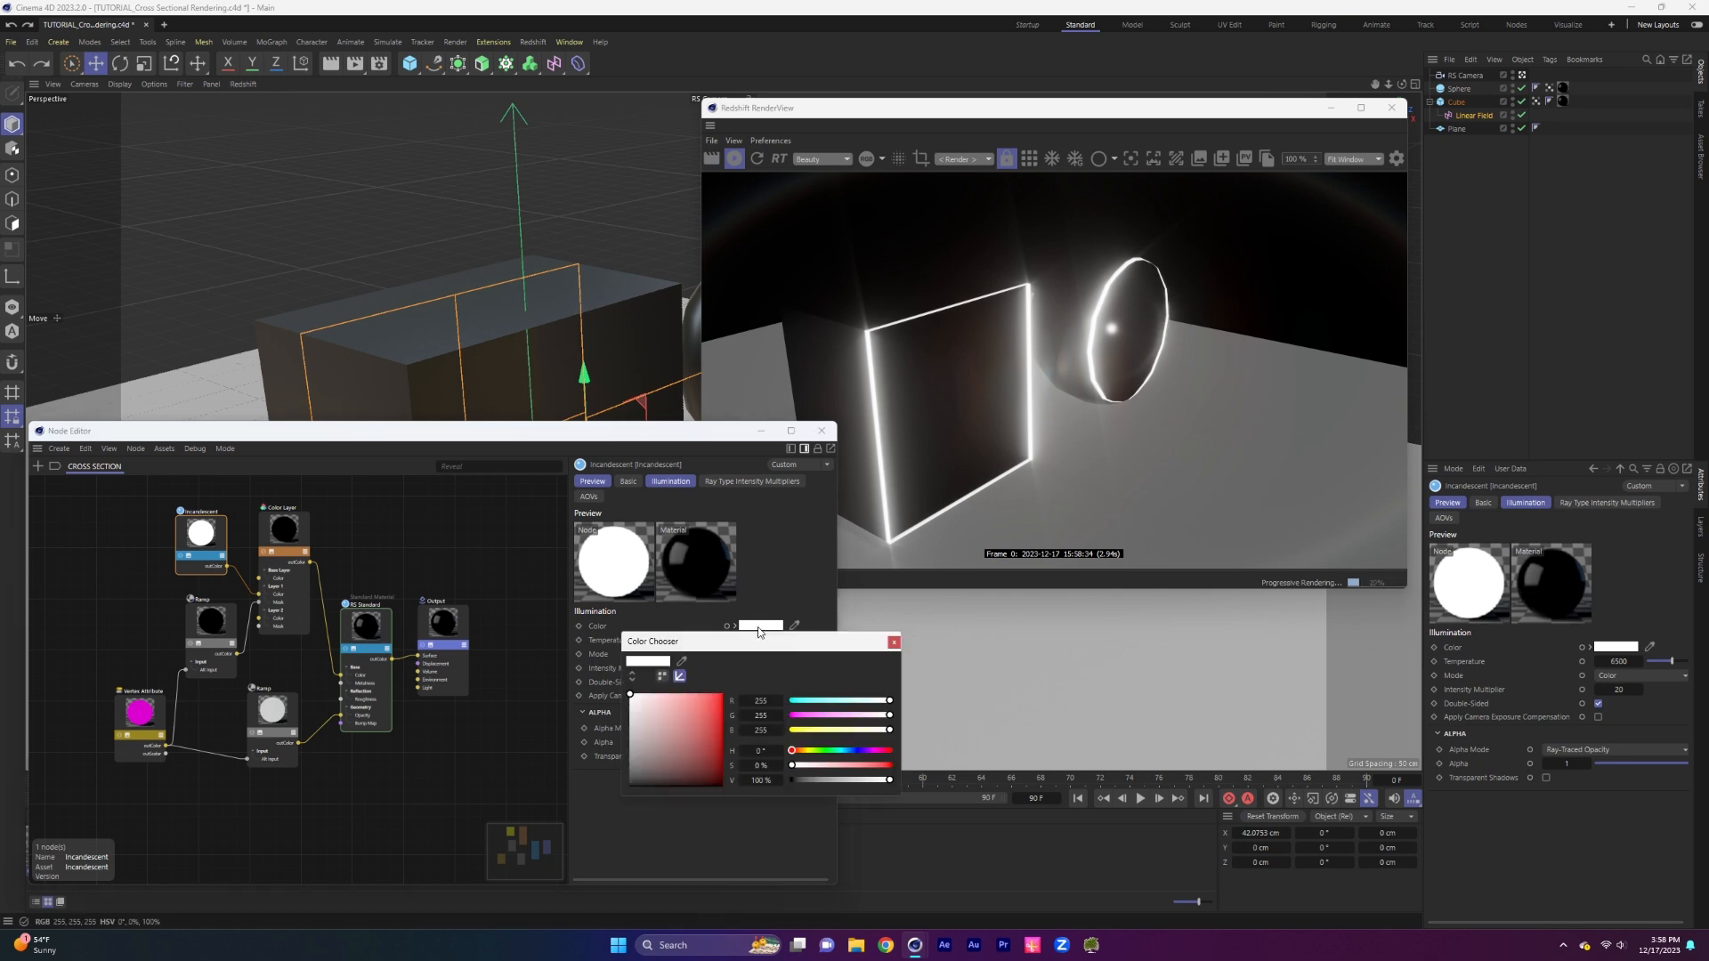
left_click_drag(798, 701, 790, 702)
left_click(894, 642)
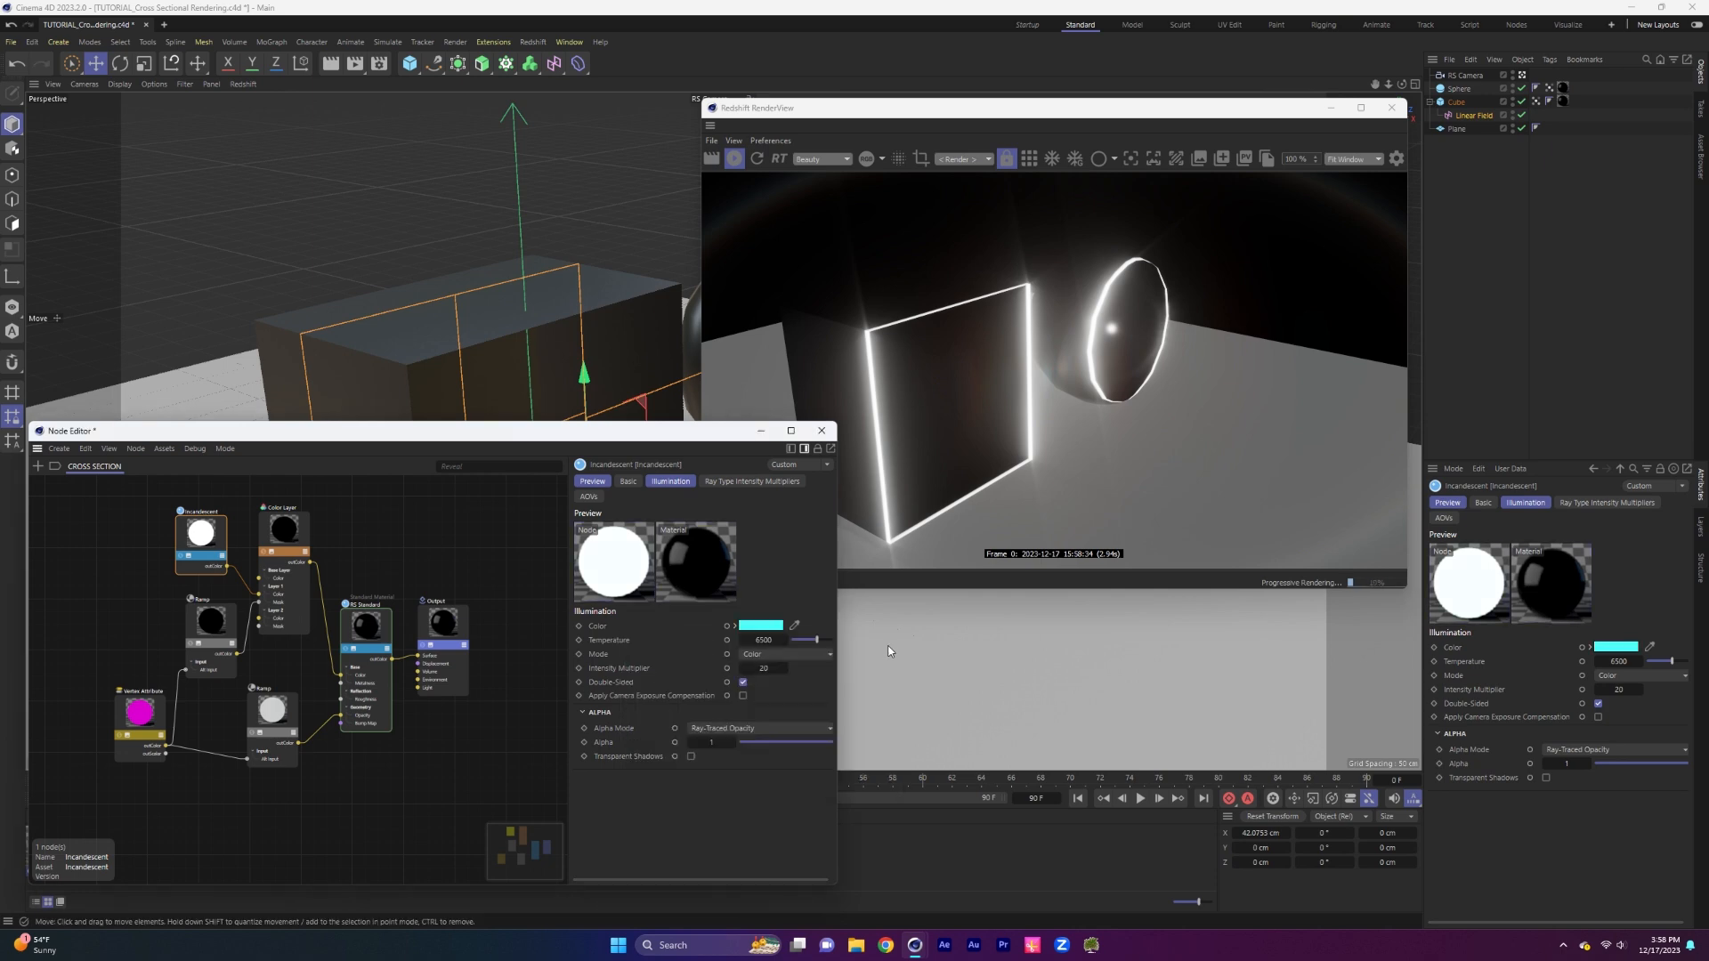
left_click(739, 159)
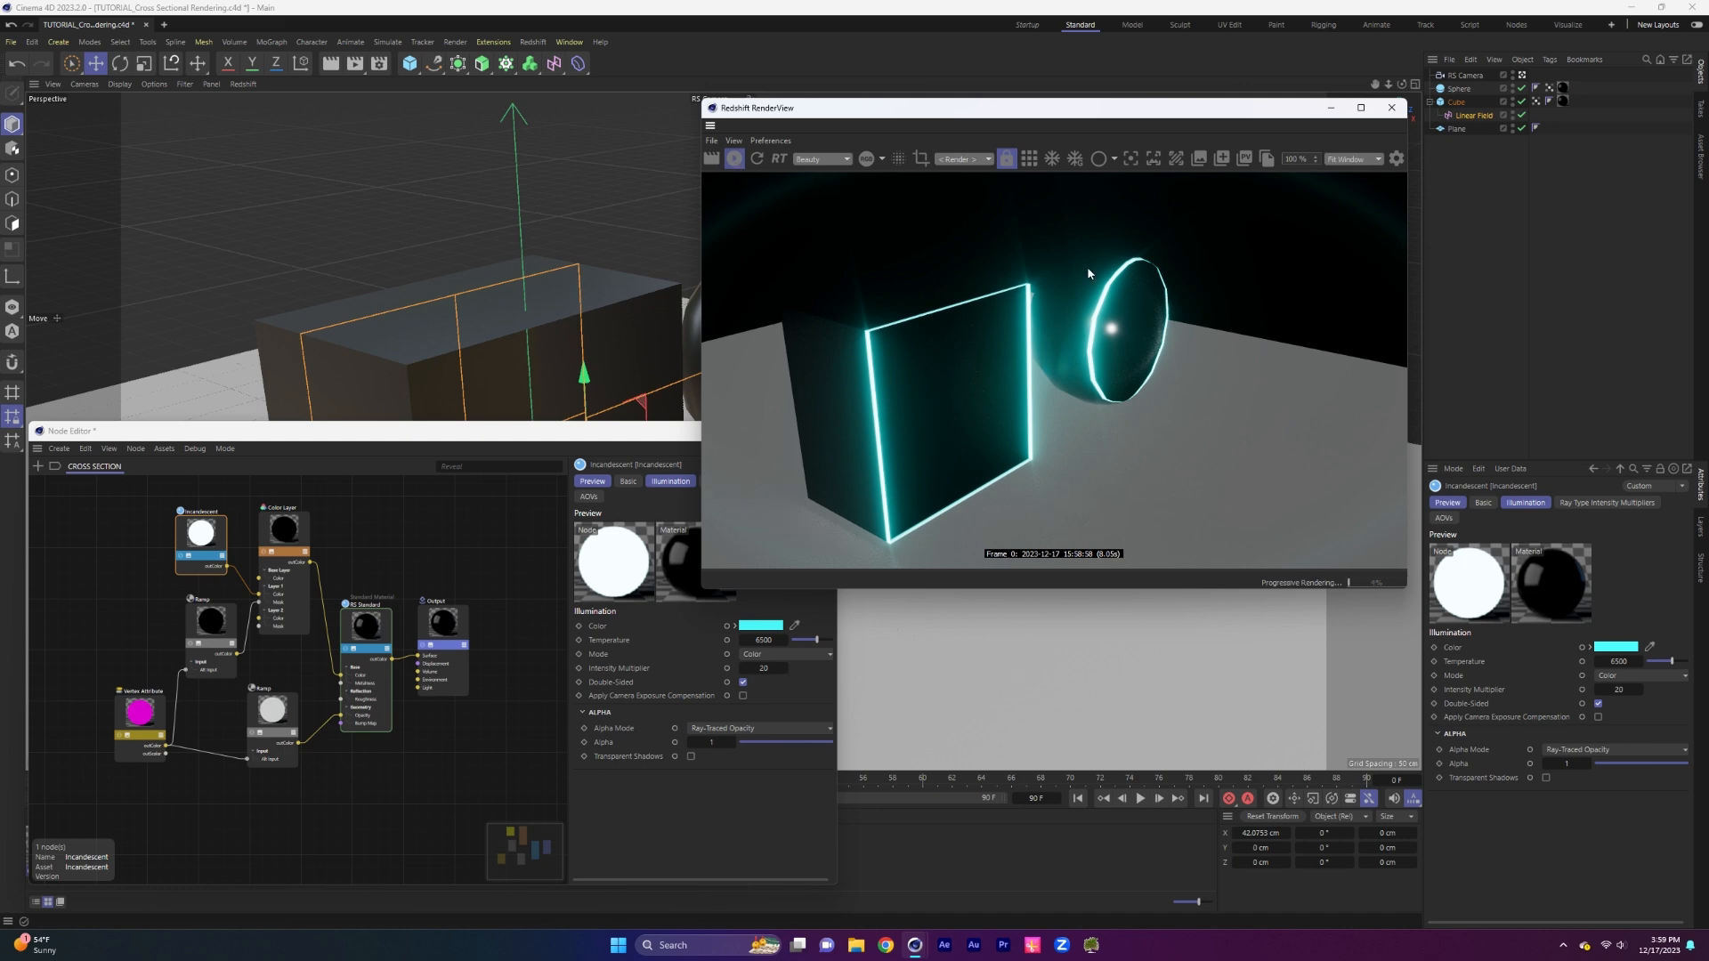
Change the Incandescent color to orange, restart the live render, and shift the hue further.
left_click(761, 626)
left_click_drag(841, 750, 799, 751)
left_click(736, 161)
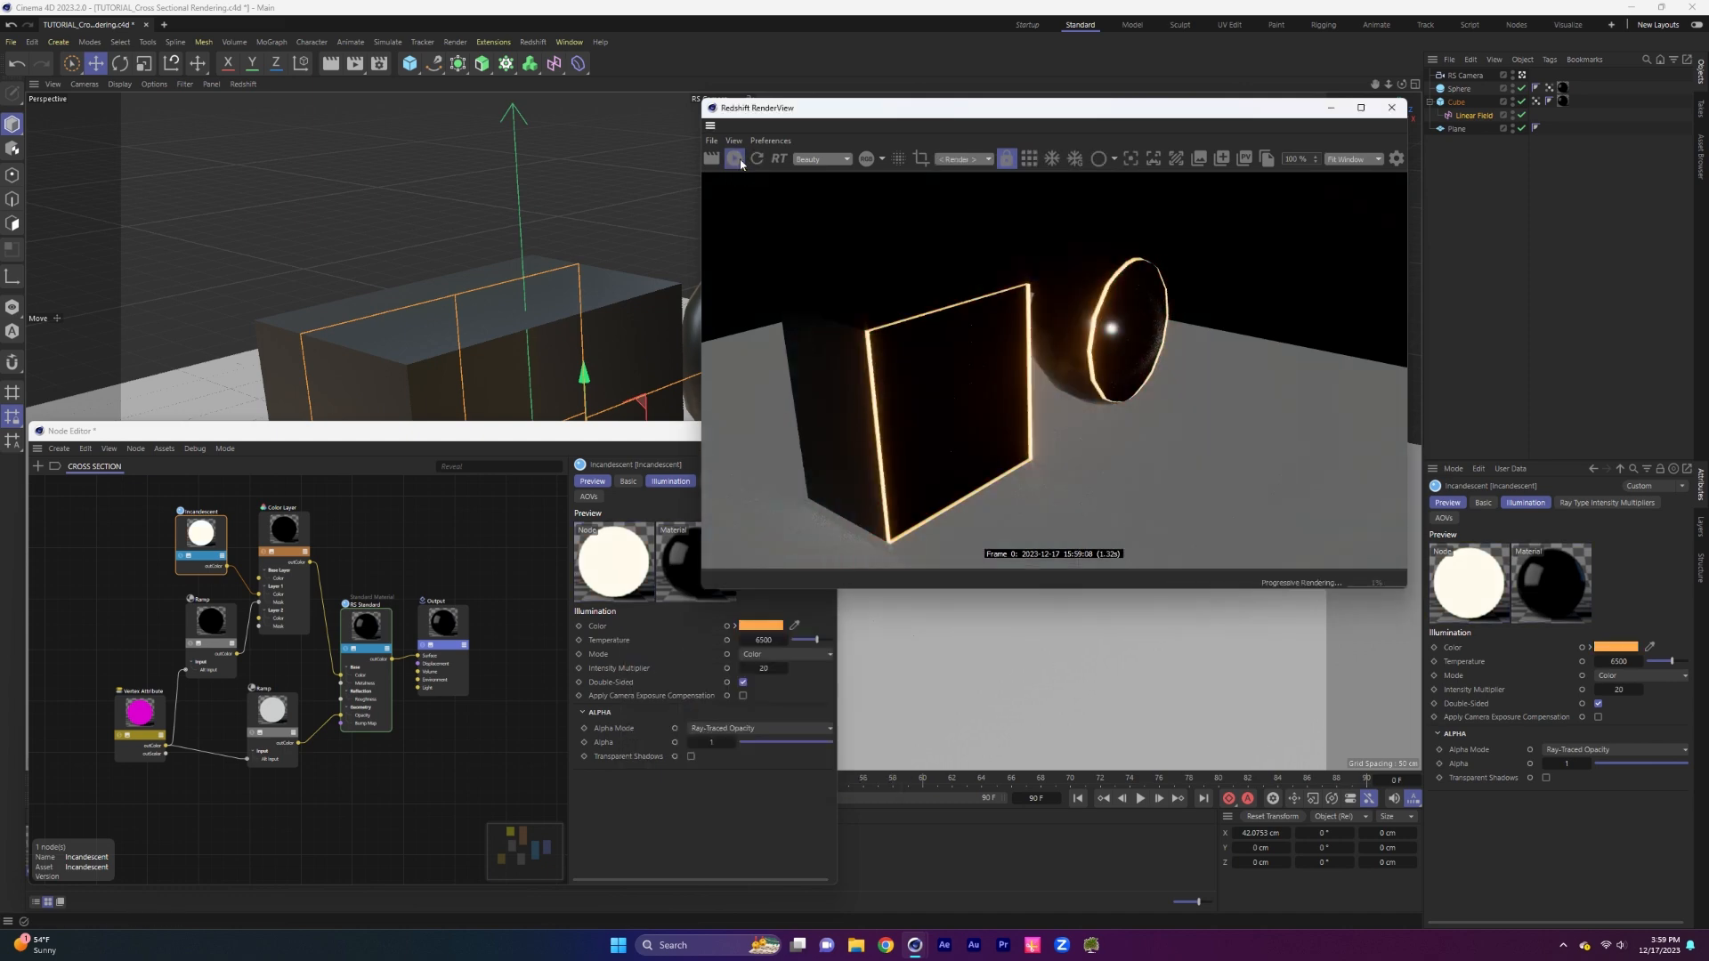
left_click(761, 626)
left_click_drag(799, 751, 826, 753)
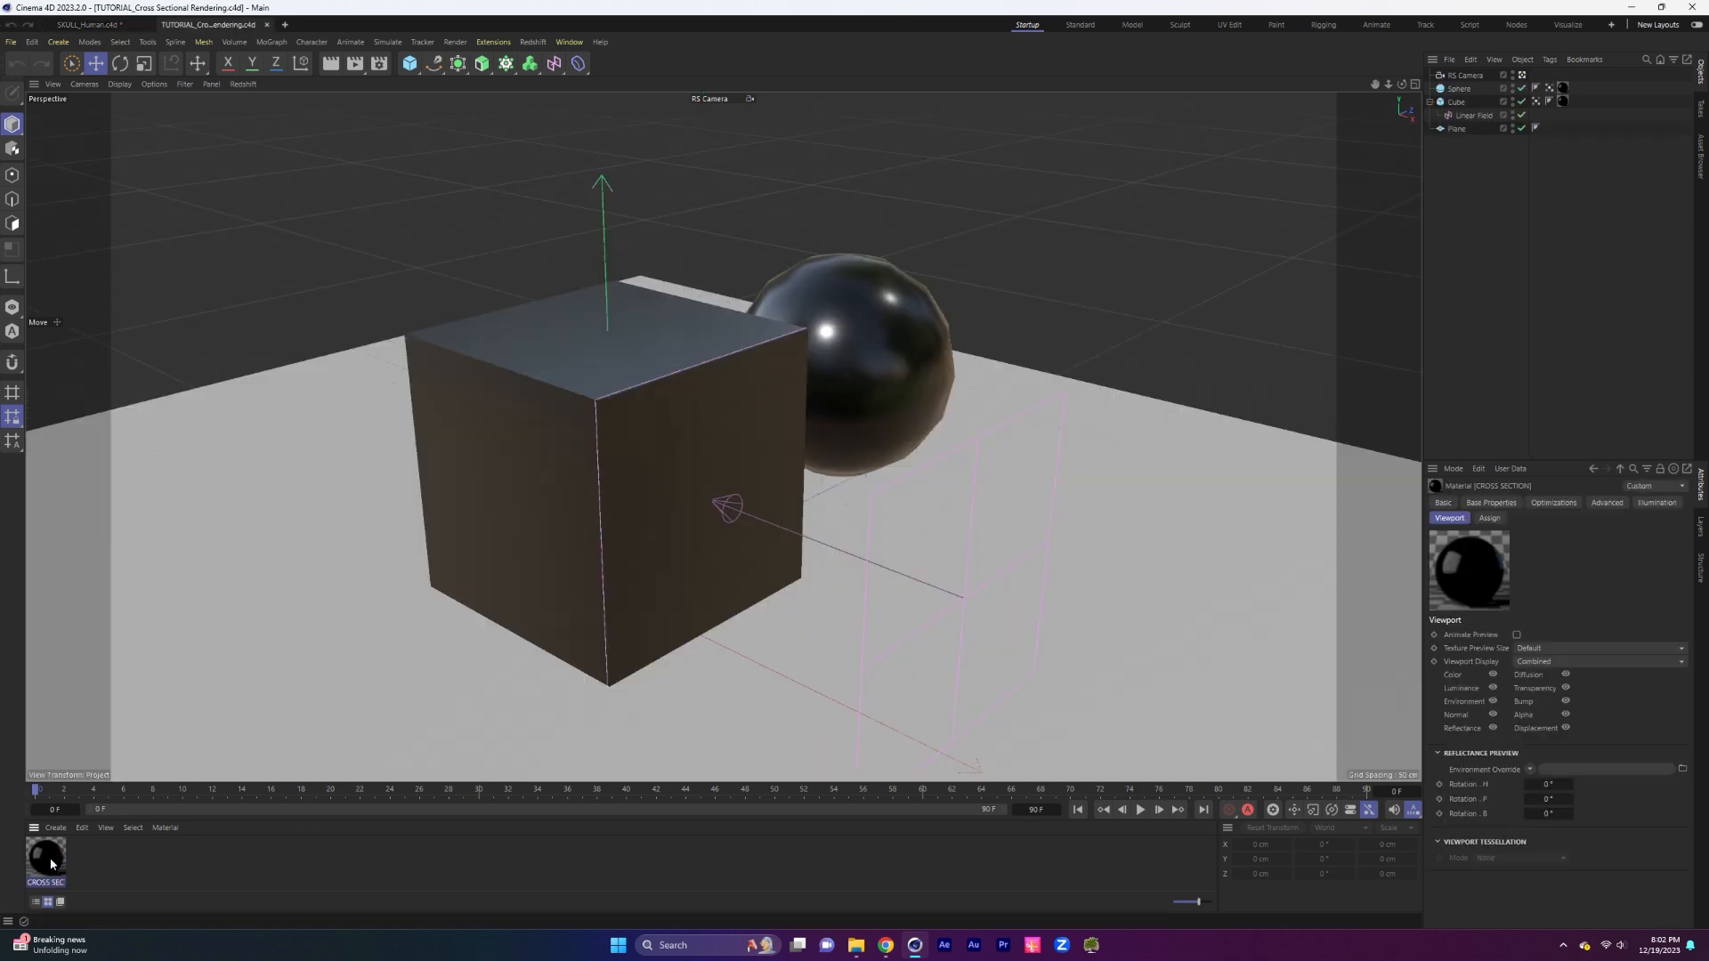
Review the CROSS SECTION node graph and copy the material into the SKULL_Human.c4d scene.
double_click(46, 858)
left_click_drag(267, 472, 500, 294)
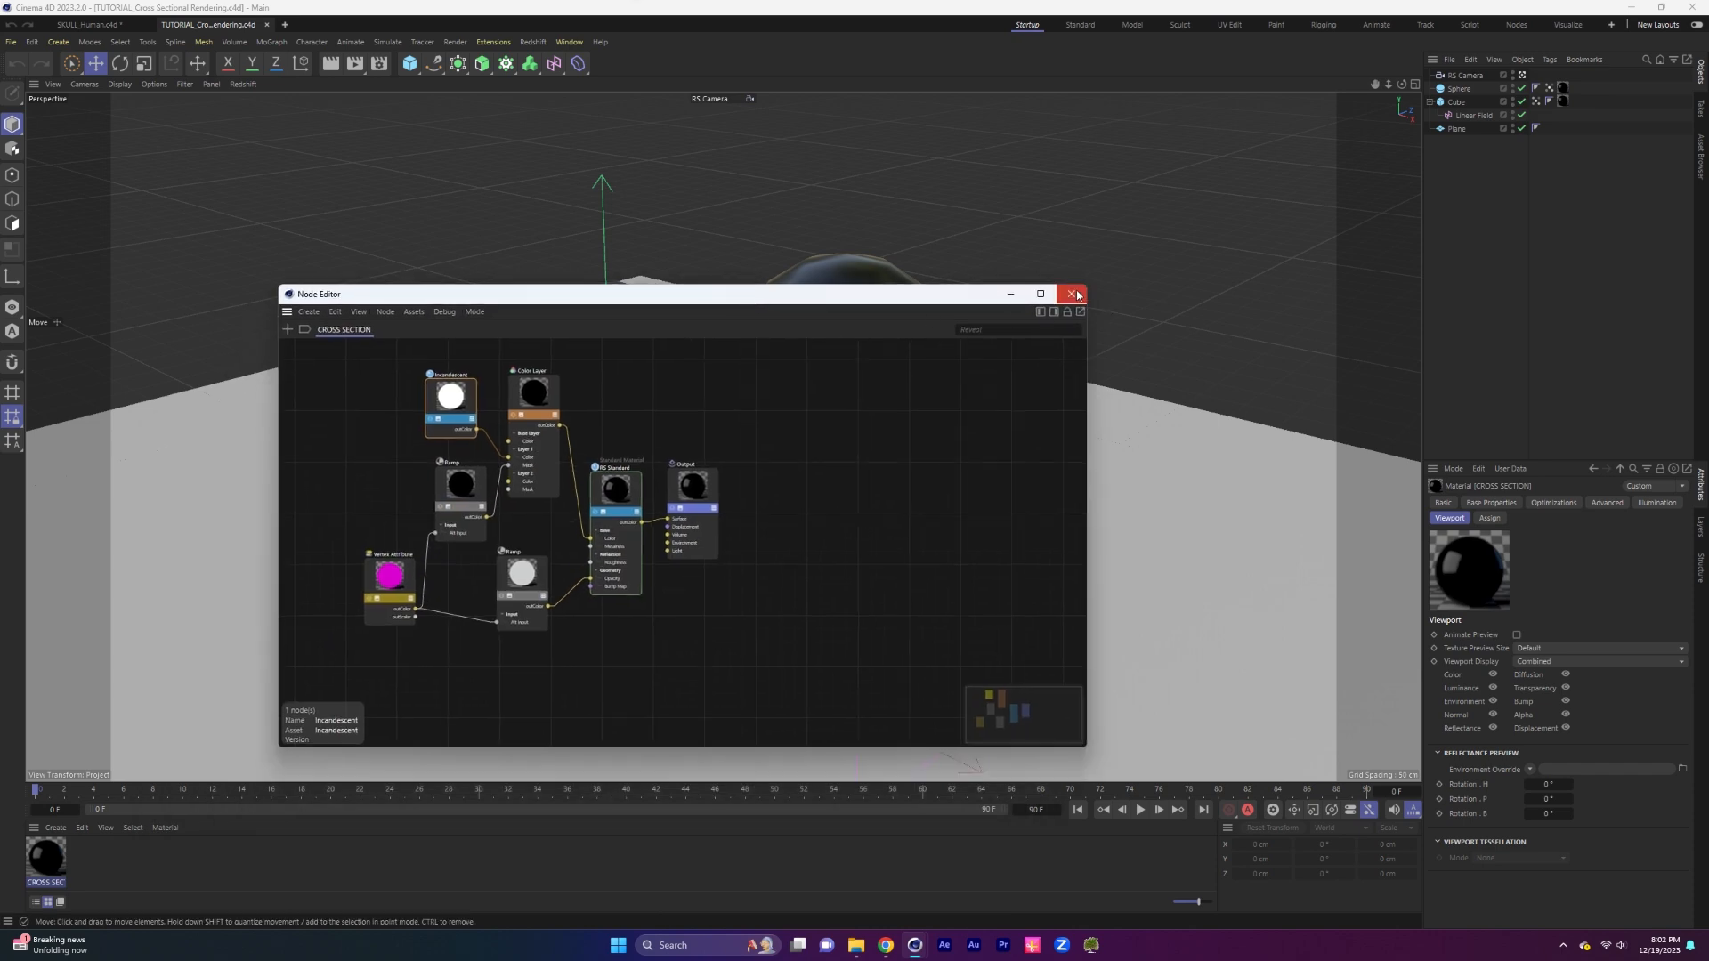
left_click(1073, 295)
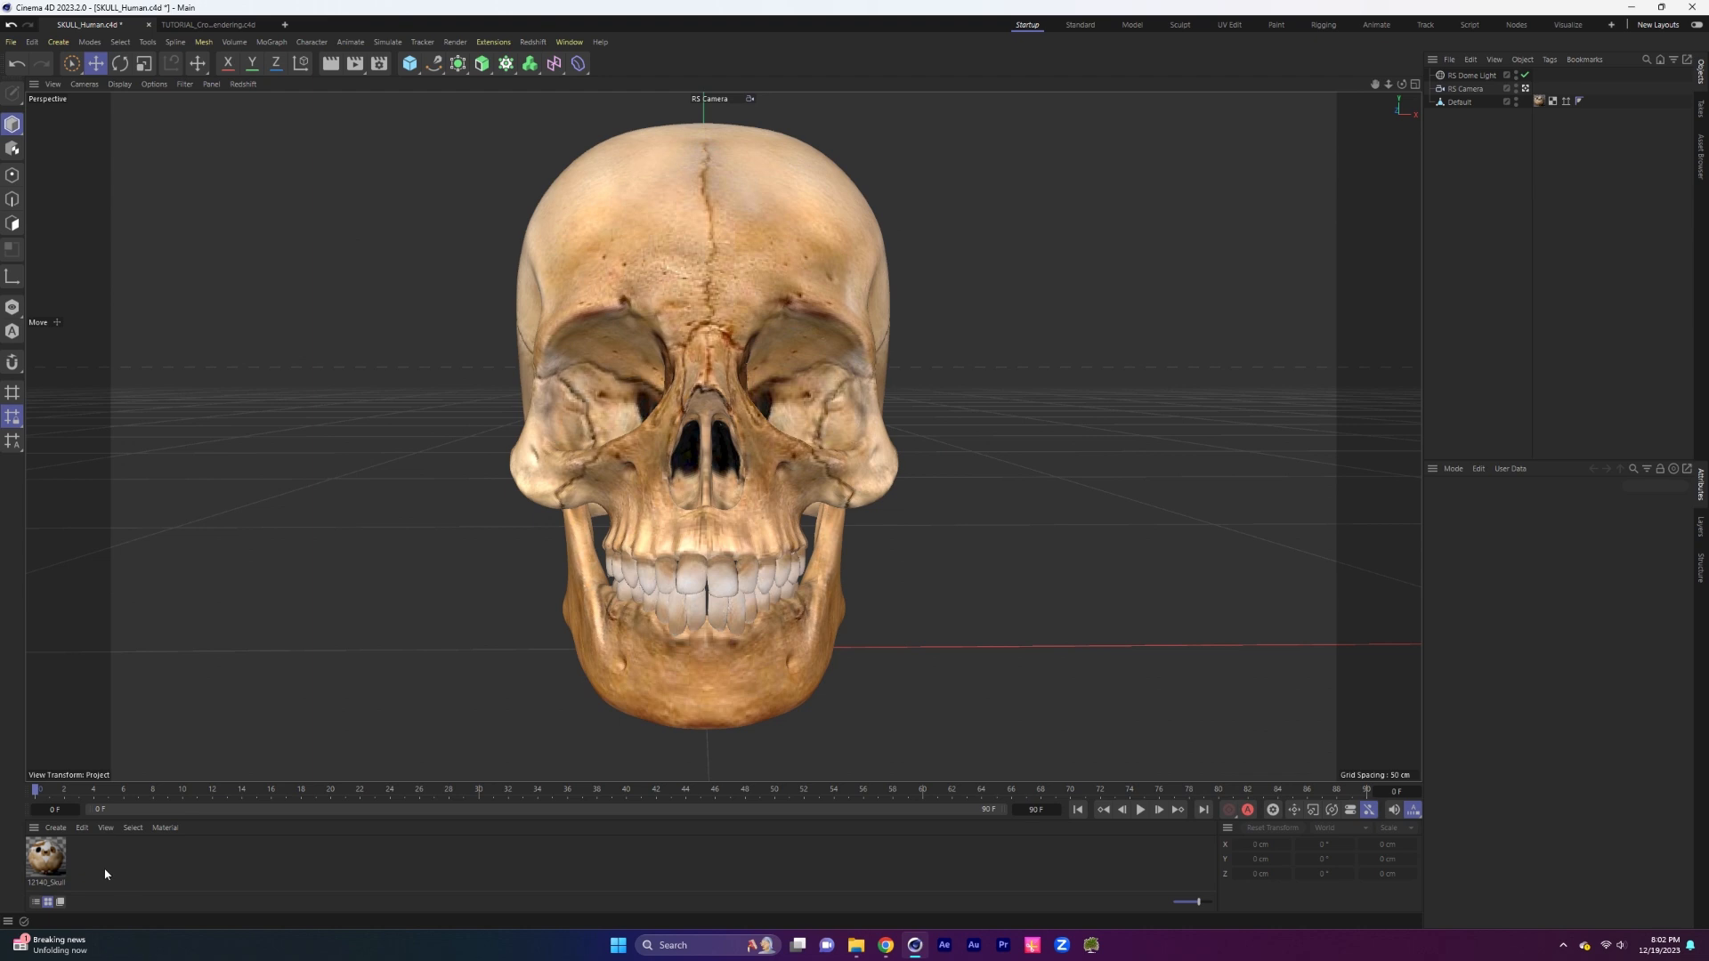
key("ctrl+v")
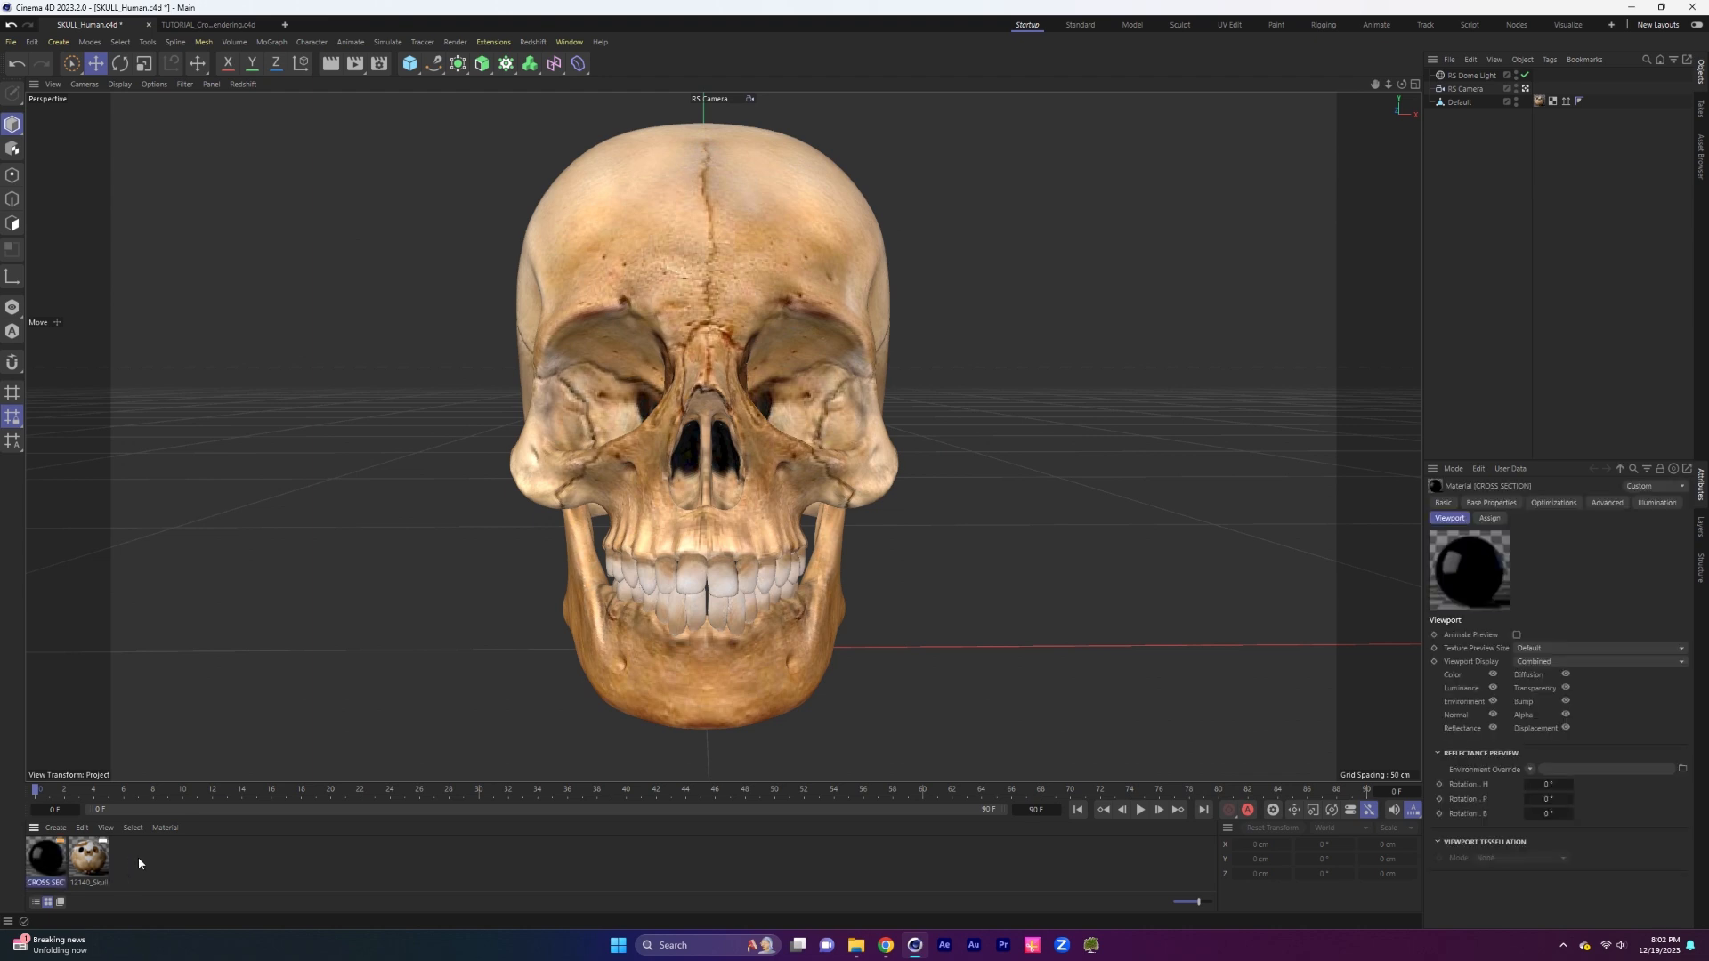
Copy the Incandescent, Color Layer, Vertex Attribute and both Ramp nodes from CROSS SECTION into the 12140_Skull_v3 material.
double_click(39, 857)
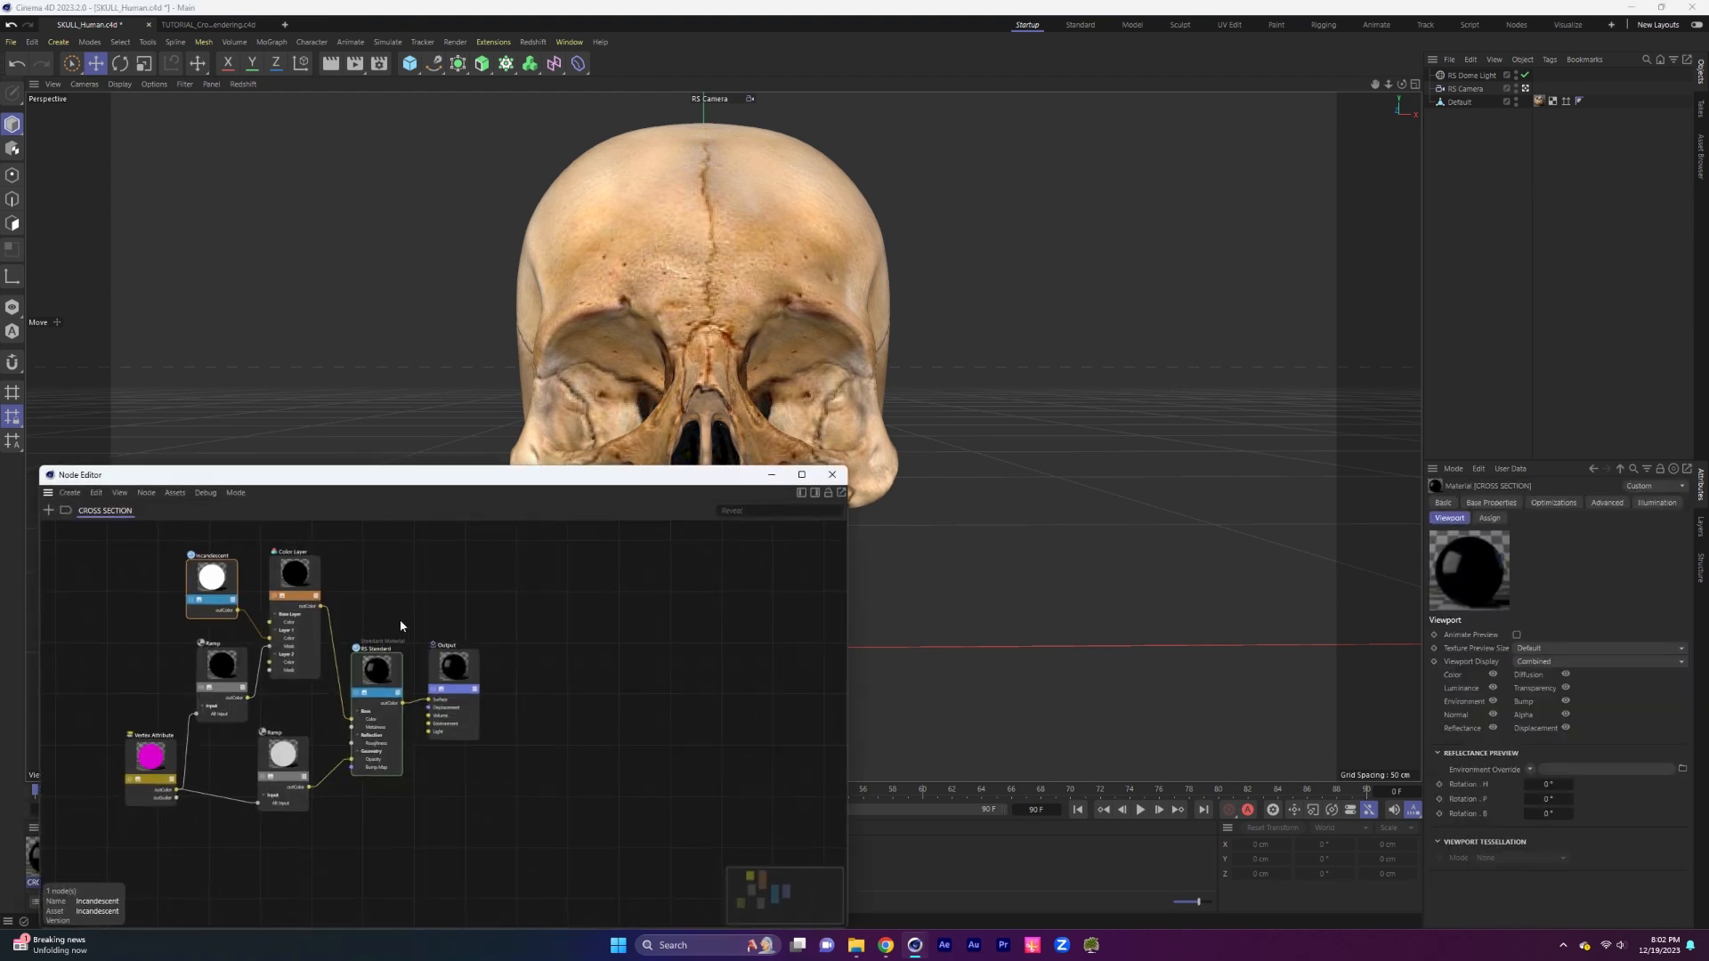
left_click_drag(543, 475, 753, 259)
scroll(732, 375, "up", 2)
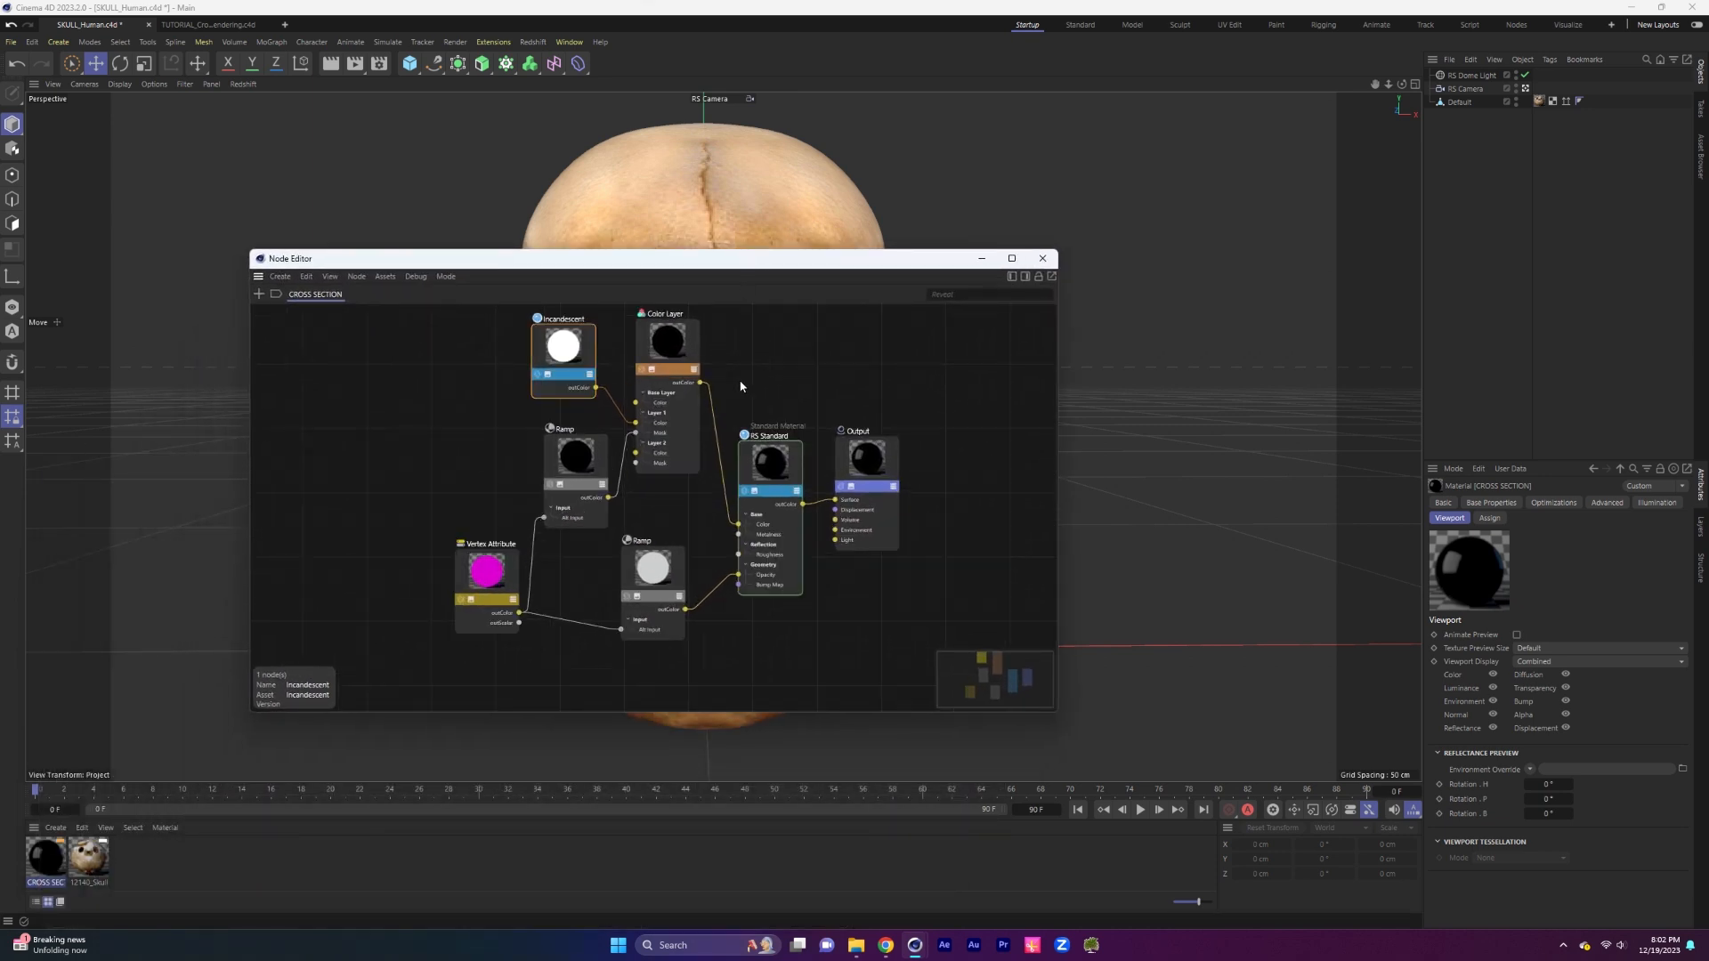
left_click_drag(717, 678, 386, 343)
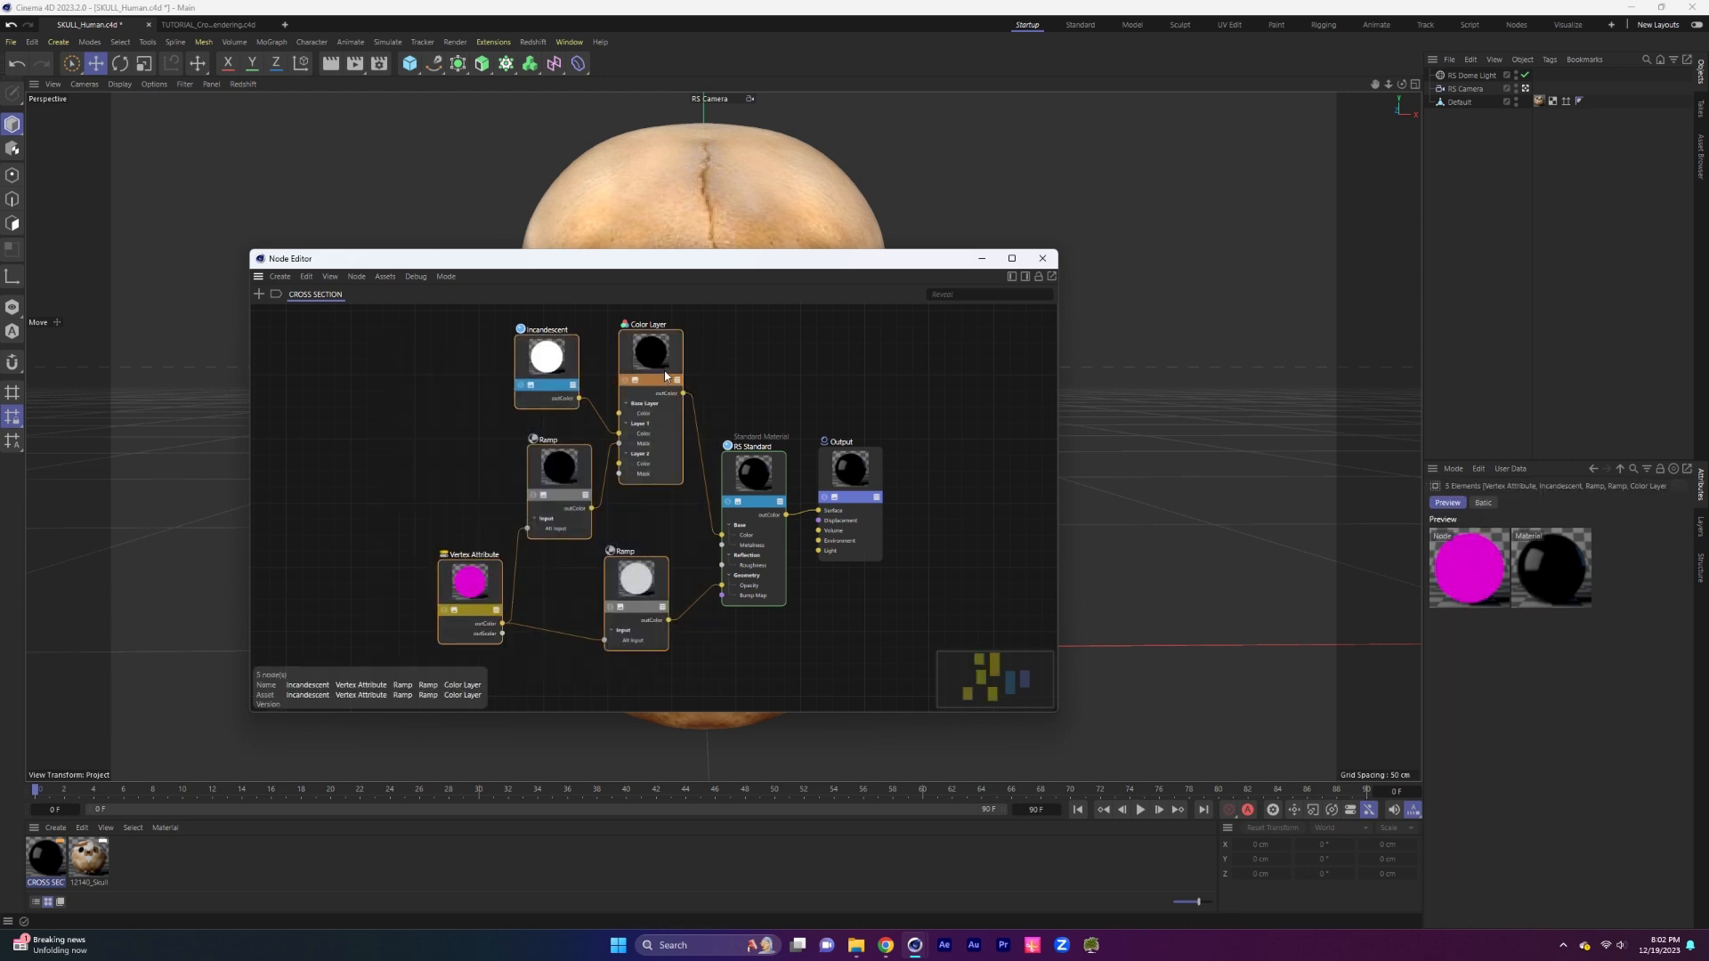
left_click(88, 857)
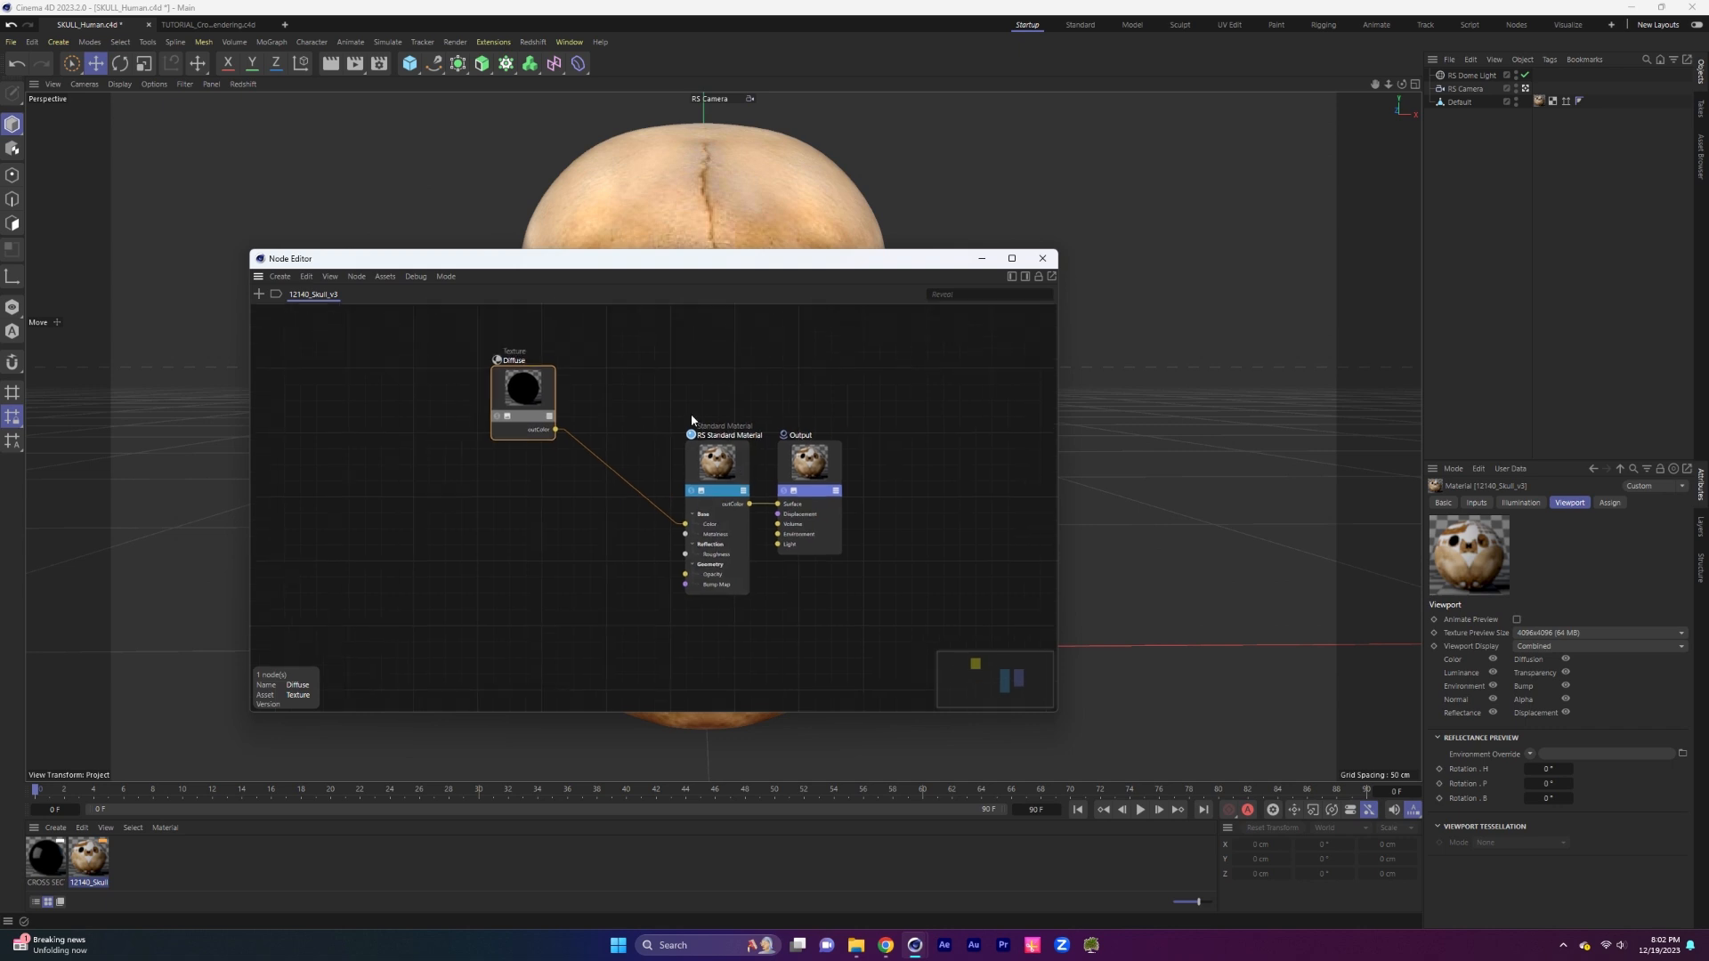
left_click_drag(757, 384, 616, 391)
middle_click_drag(508, 426, 611, 398)
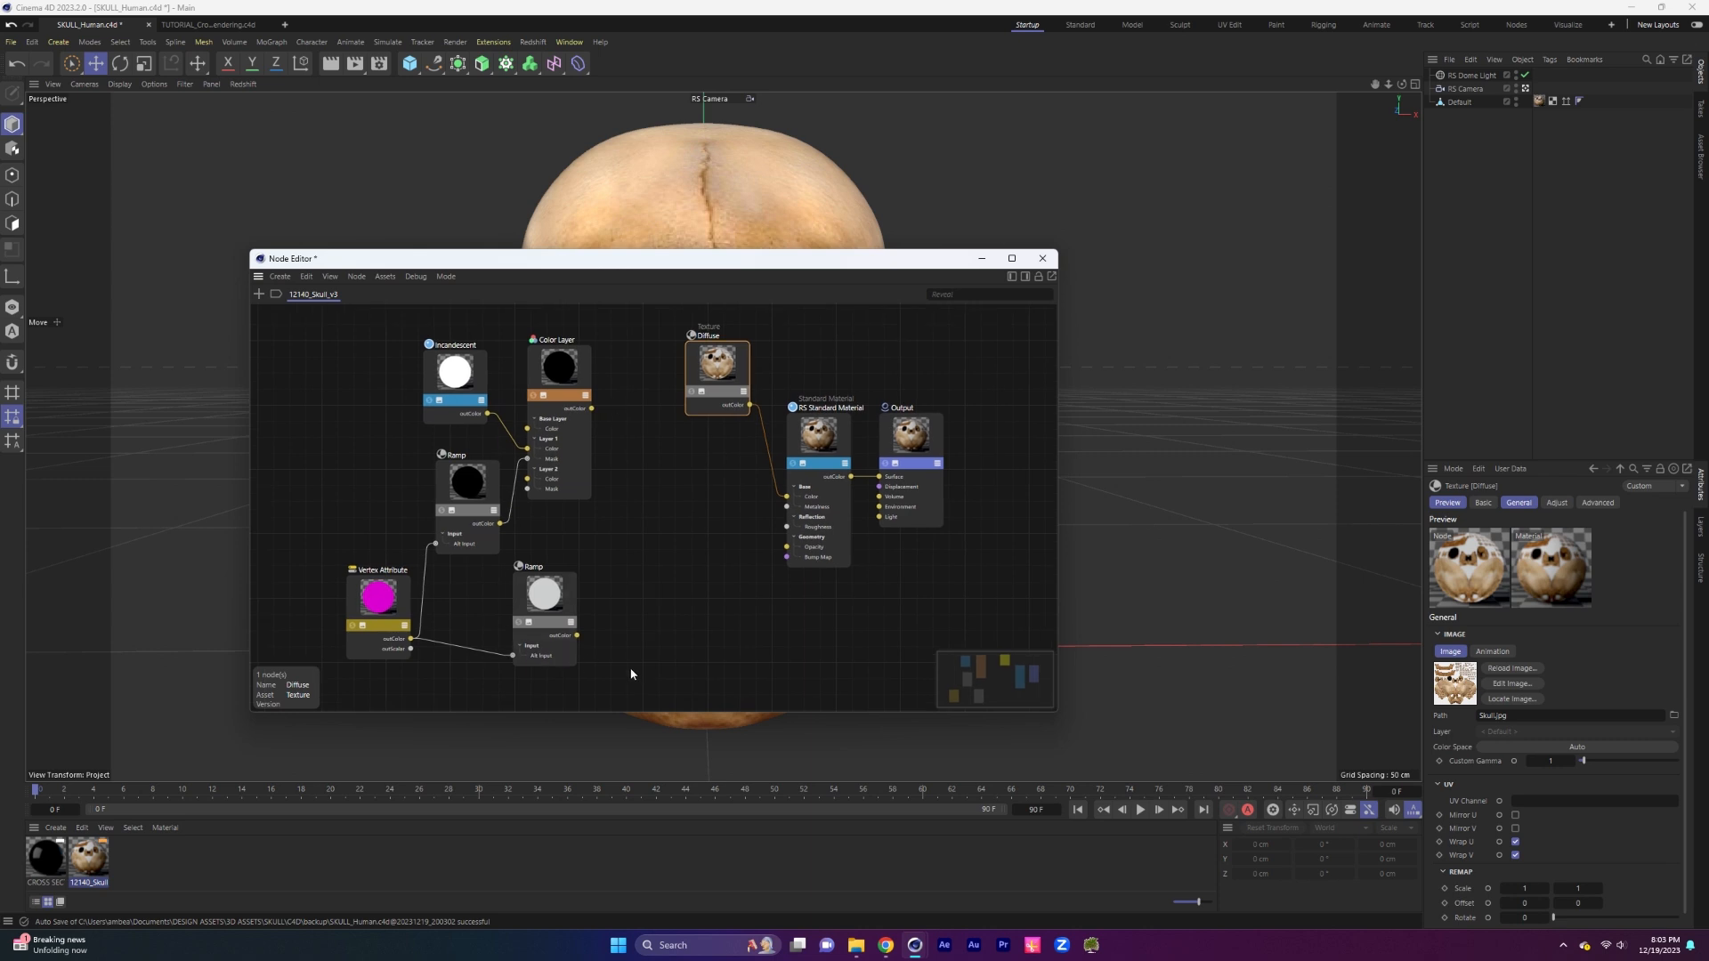
Detach the Diffuse texture from the RS Standard Material and connect it to the Color Layer's Base Layer color.
left_click_drag(637, 680, 383, 393)
left_click_drag(557, 376, 583, 370)
left_click_drag(490, 376, 480, 382)
double_click(765, 441)
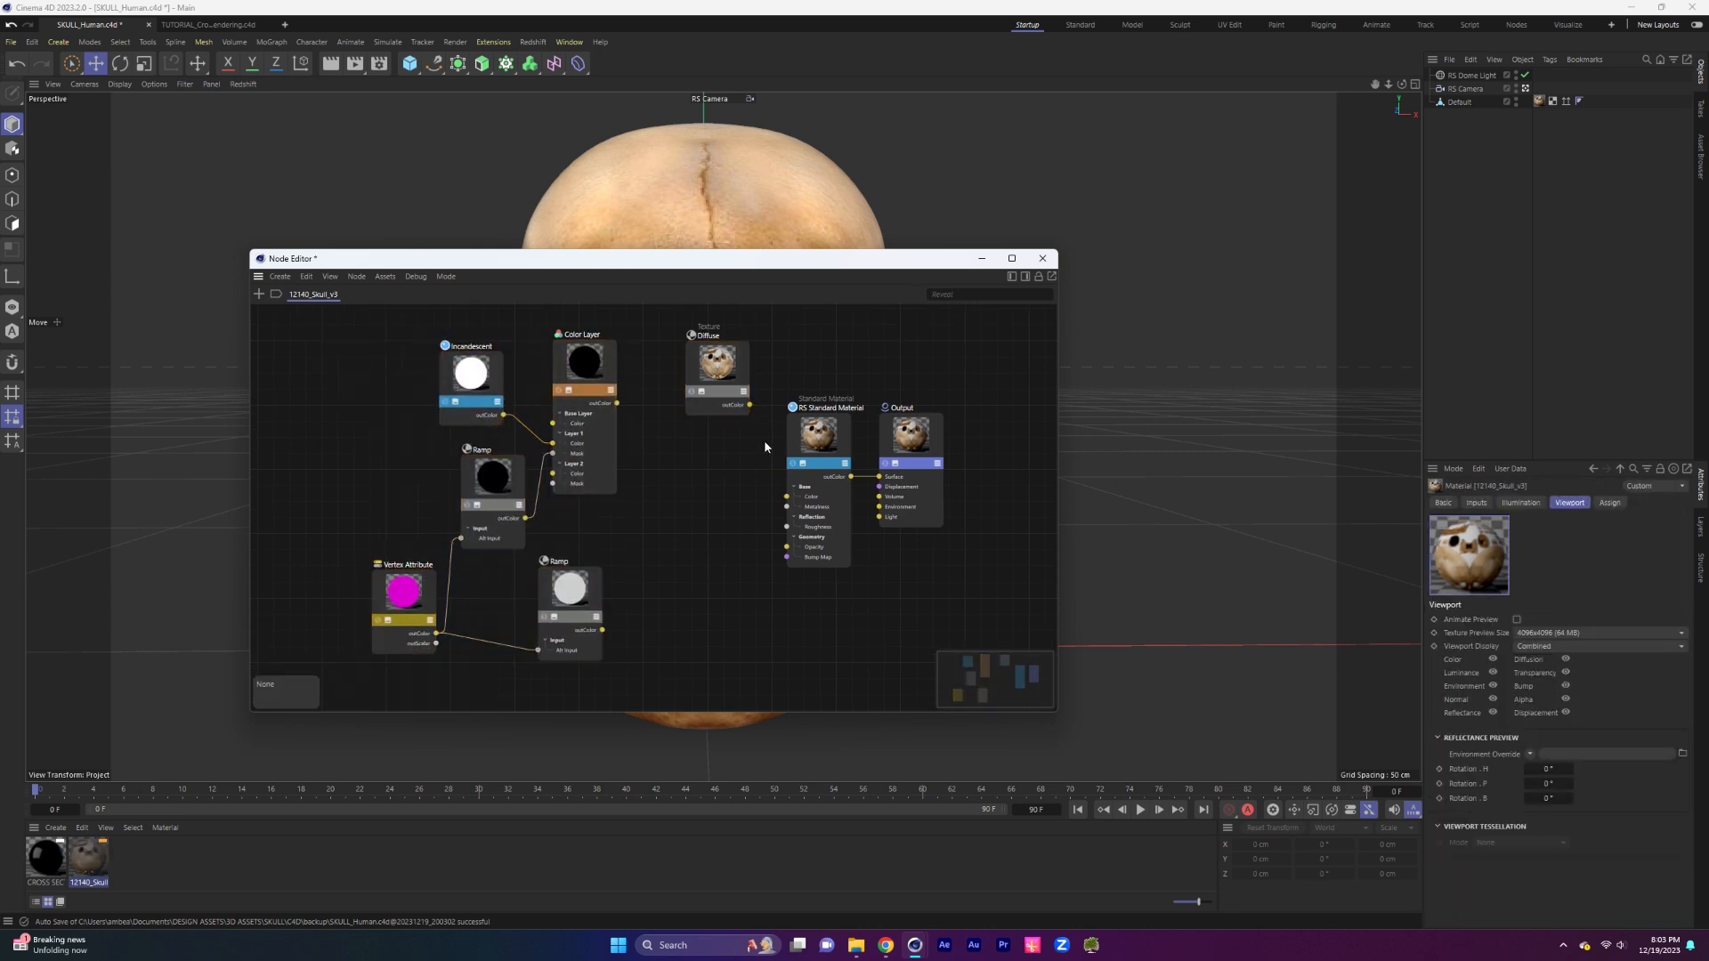
left_click_drag(721, 367, 553, 424)
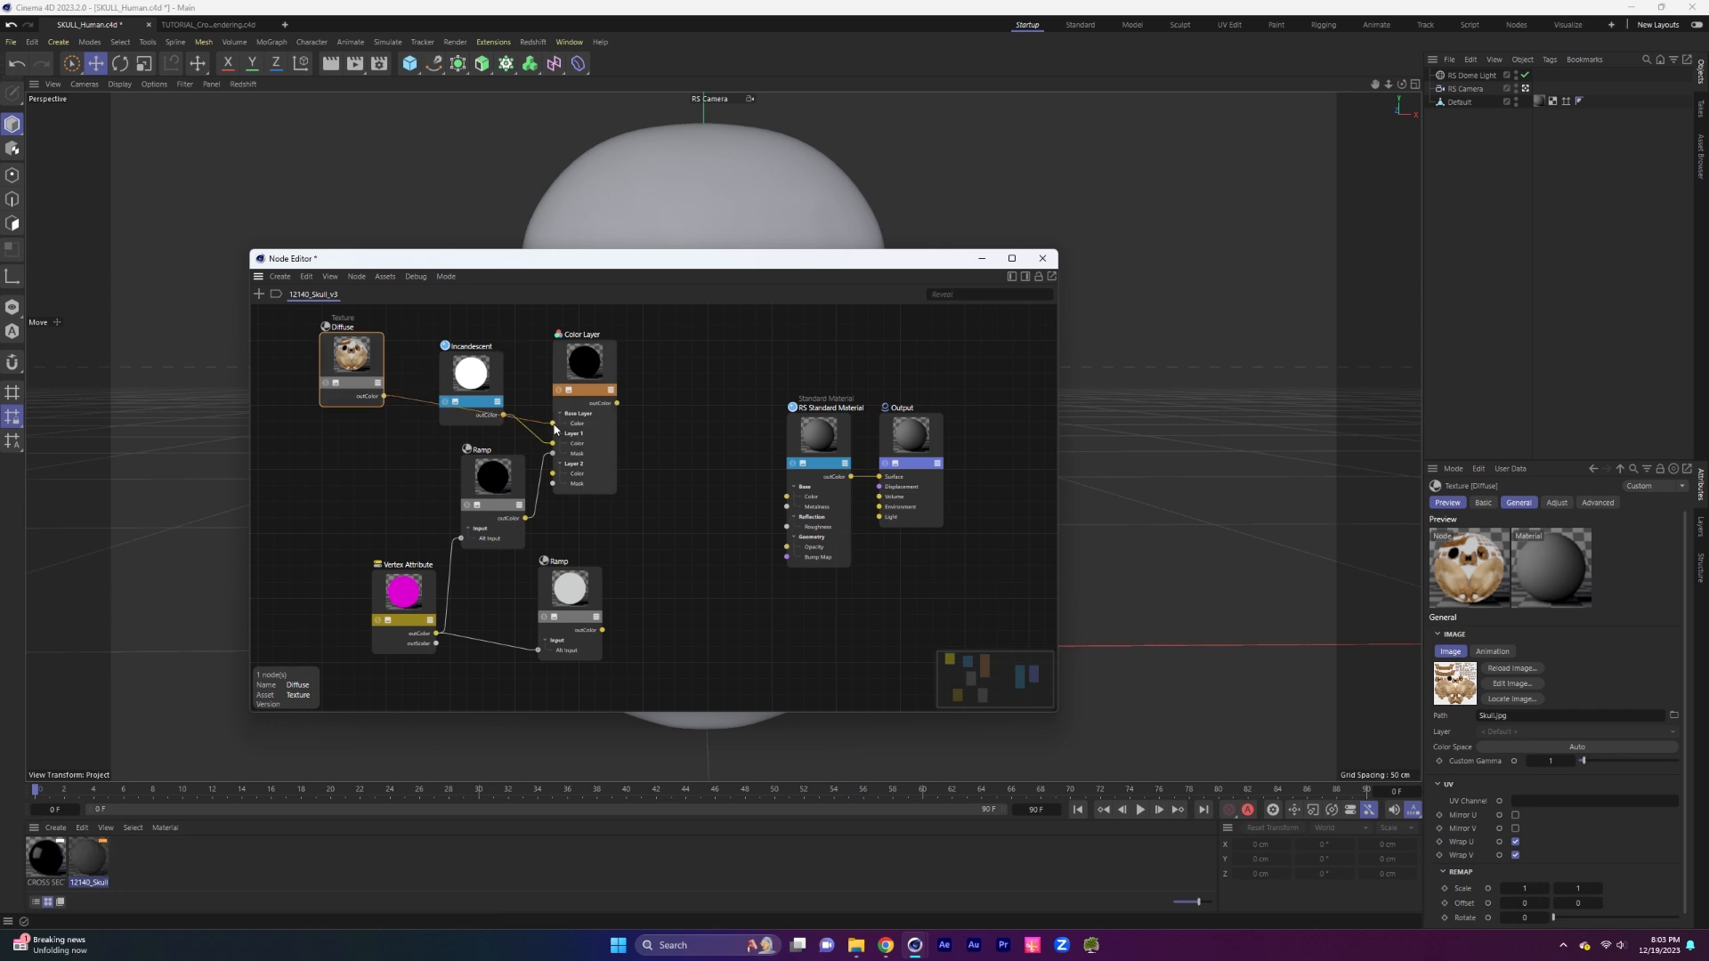
Arrange the Diffuse, Incandescent, Ramp and Vertex Attribute nodes neatly around the Color Layer.
left_click_drag(568, 365, 682, 411)
left_click_drag(471, 375, 573, 438)
left_click_drag(350, 369, 566, 354)
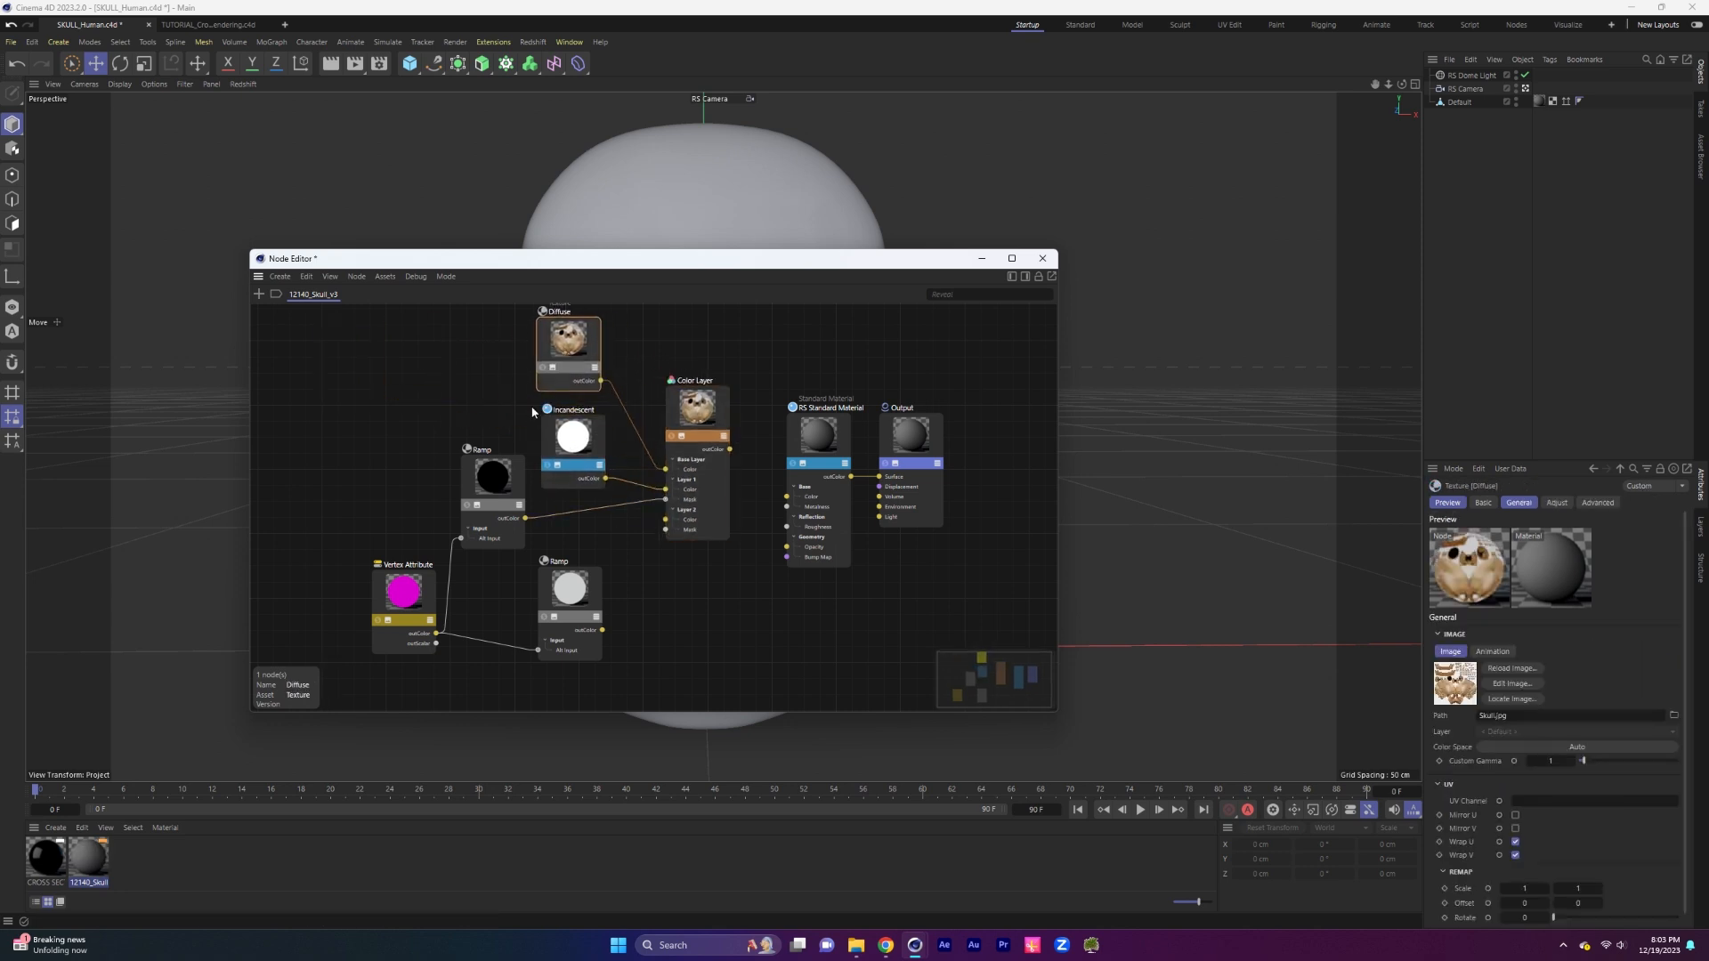
middle_click_drag(648, 571, 597, 542)
left_click_drag(444, 481, 516, 511)
left_click_drag(522, 585, 671, 620)
left_click_drag(355, 584, 487, 628)
left_click_drag(512, 521, 519, 539)
left_click_drag(495, 616, 482, 628)
middle_click_drag(570, 584, 551, 601)
scroll(661, 514, "down", 3)
middle_click_drag(683, 513, 649, 502)
scroll(650, 502, "up", 1)
Connect the Color Layer to the RS Standard Material's base Color and the unconnected Ramp to its Opacity.
middle_click_drag(654, 198, 382, 203, "alt")
left_click_drag(294, 203, 660, 269, "alt")
left_click_drag(391, 312, 471, 312, "alt")
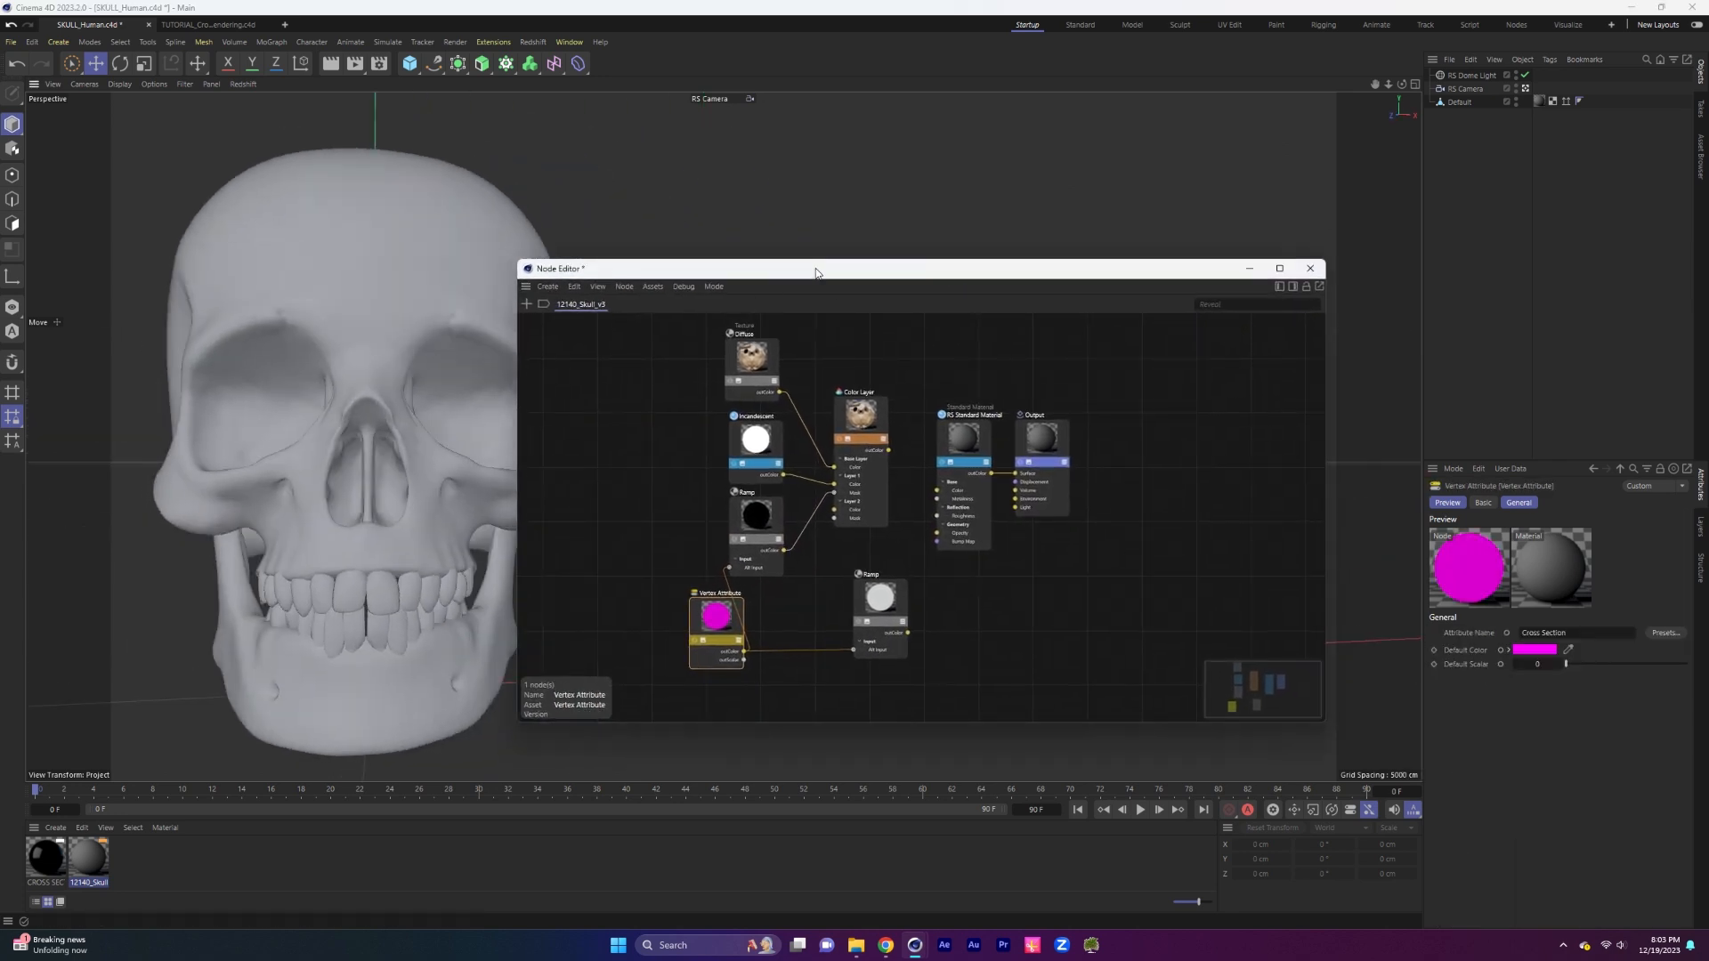
left_click_drag(814, 271, 803, 221)
left_click_drag(1318, 352, 1151, 356)
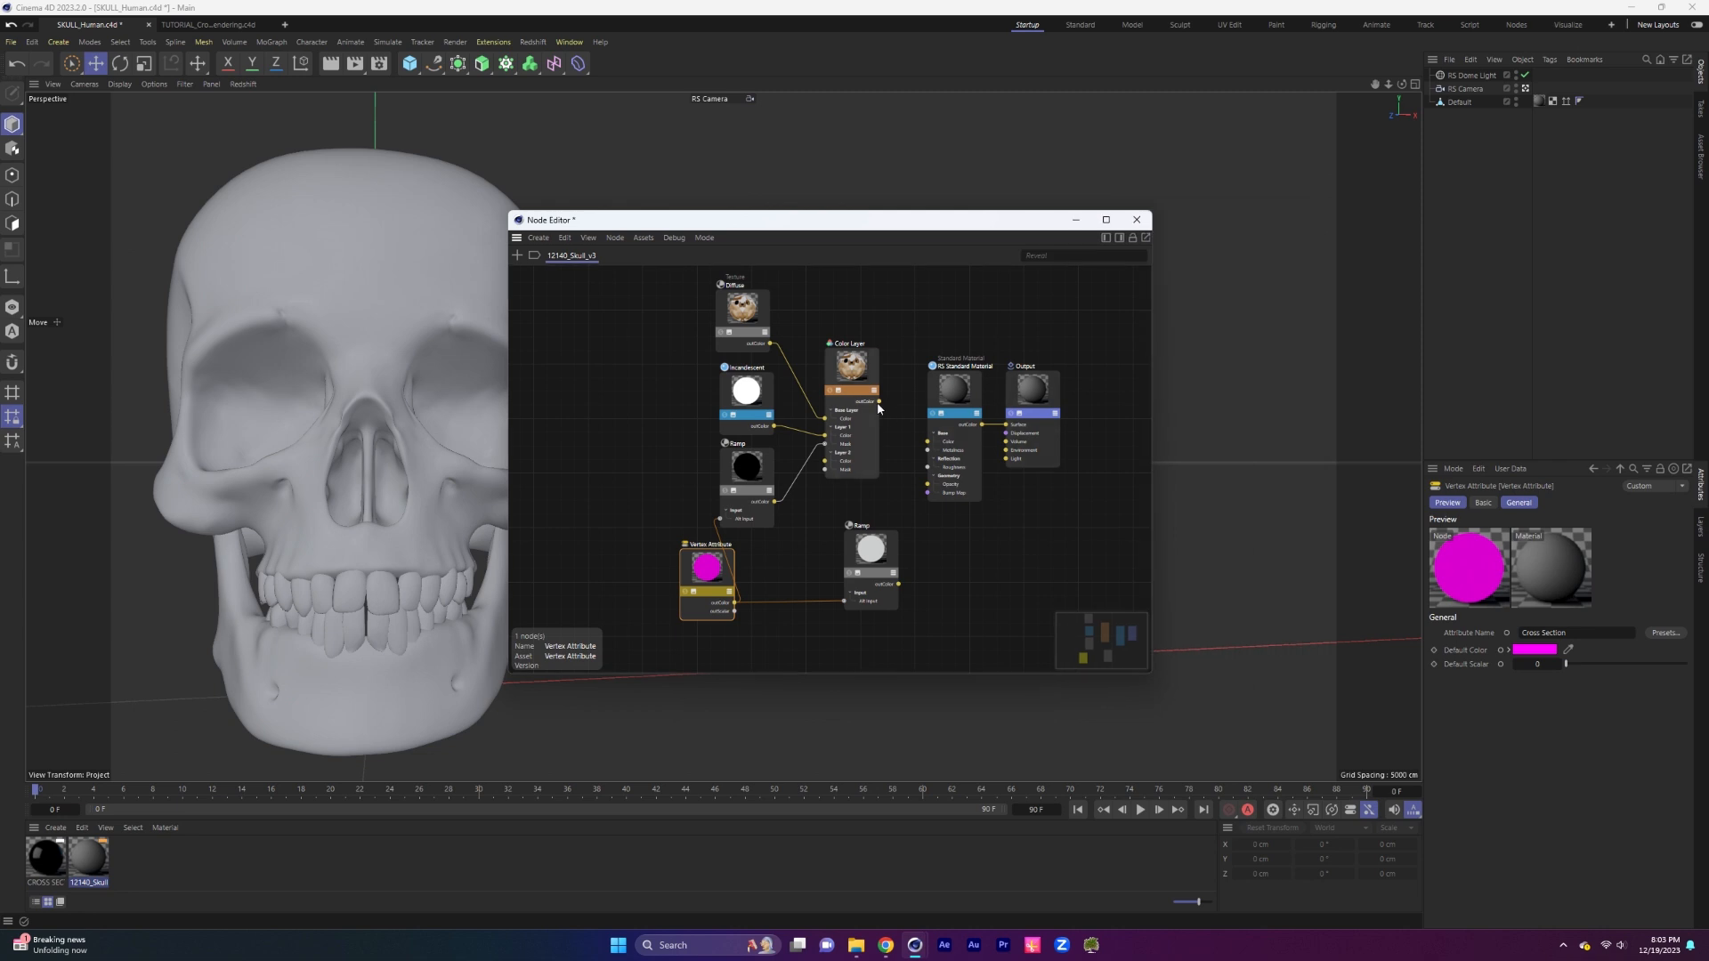
left_click_drag(880, 403, 931, 443)
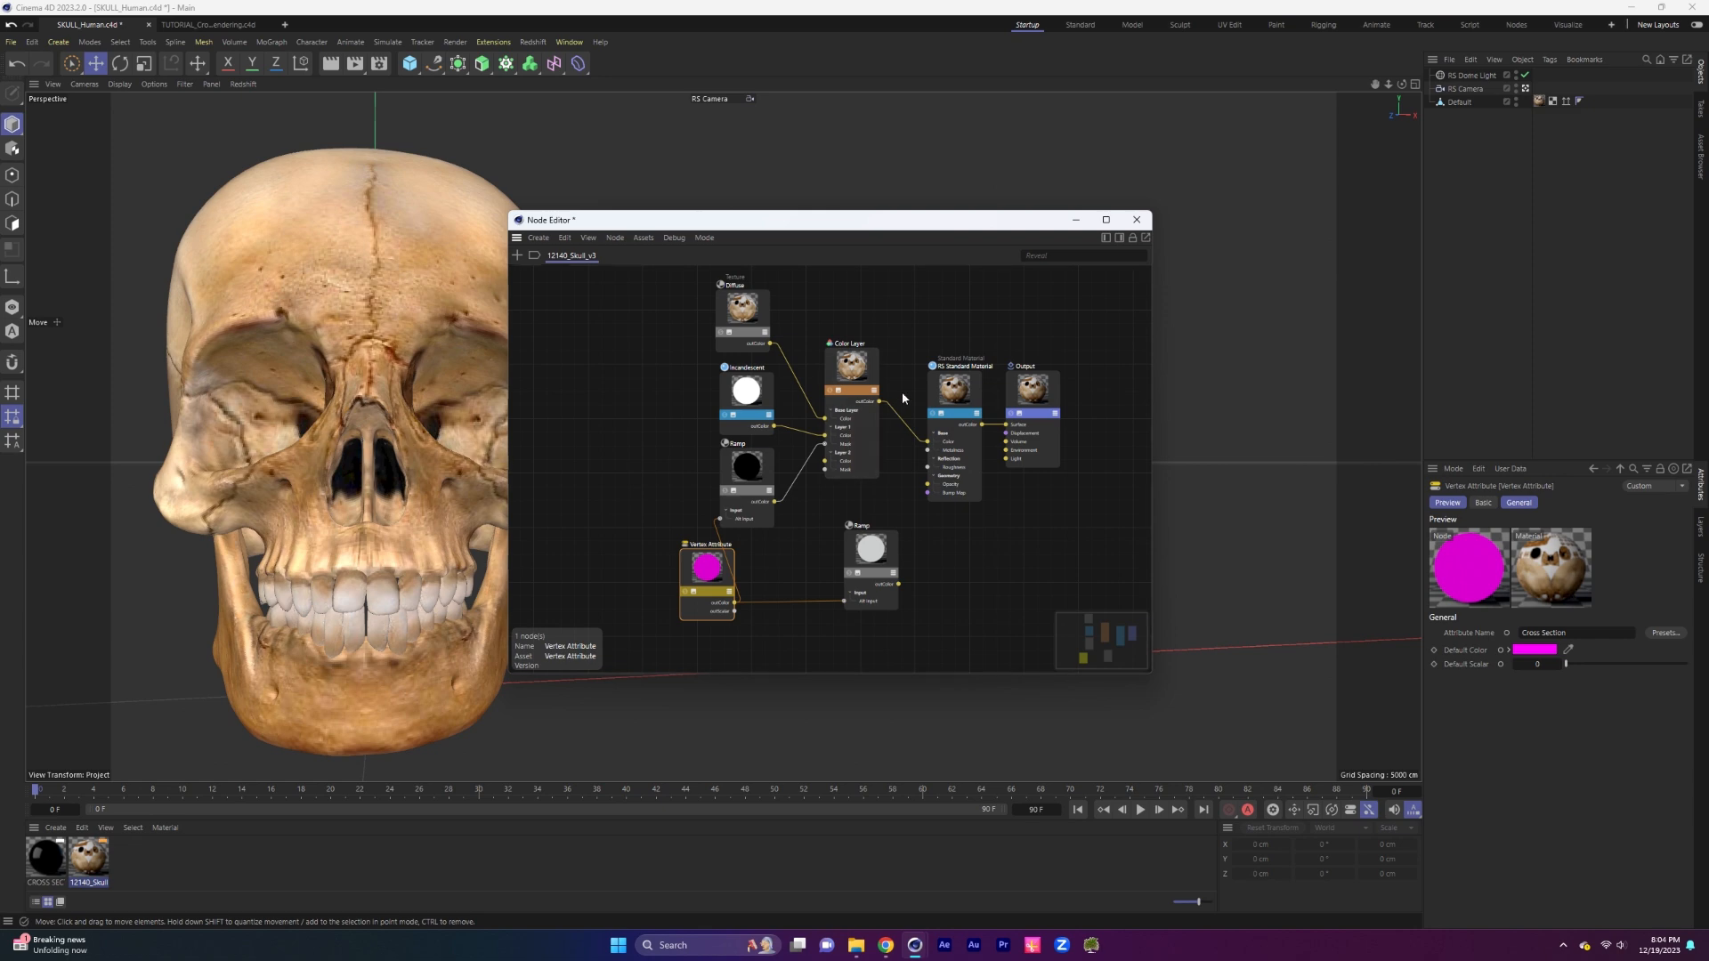
left_click_drag(899, 585, 927, 484)
left_click_drag(869, 551, 842, 532)
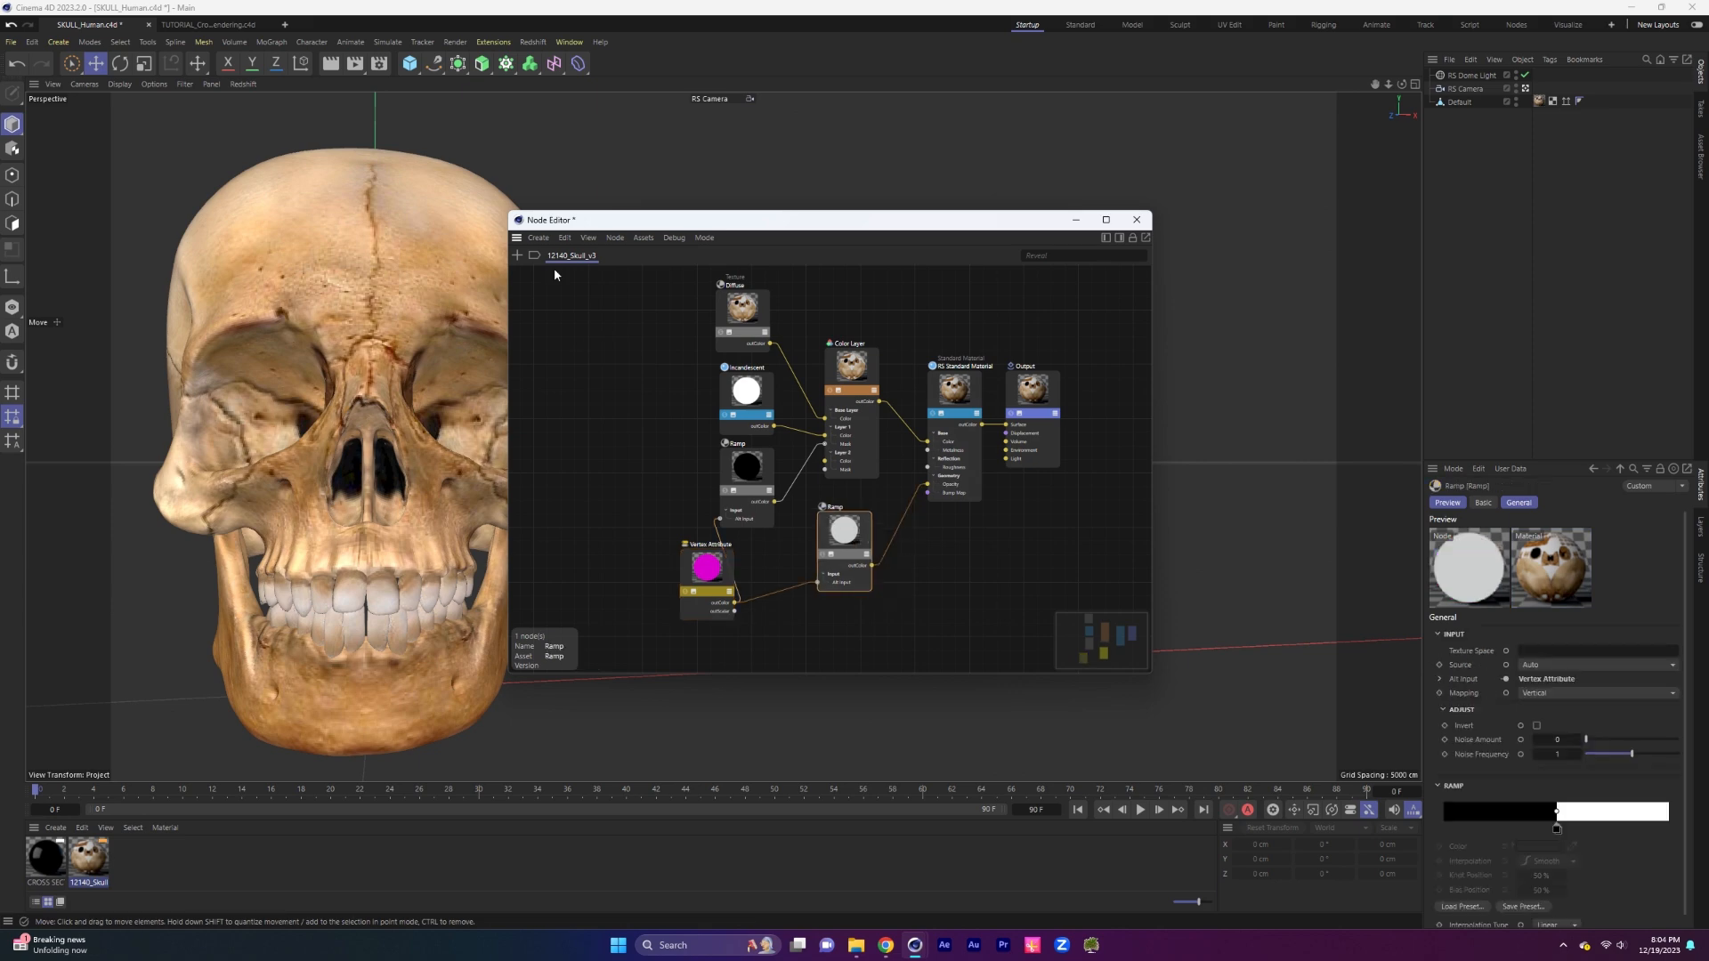
Open the Redshift RenderView, start the live render, and place it beside the Node Editor.
left_click(455, 42)
left_click(501, 144)
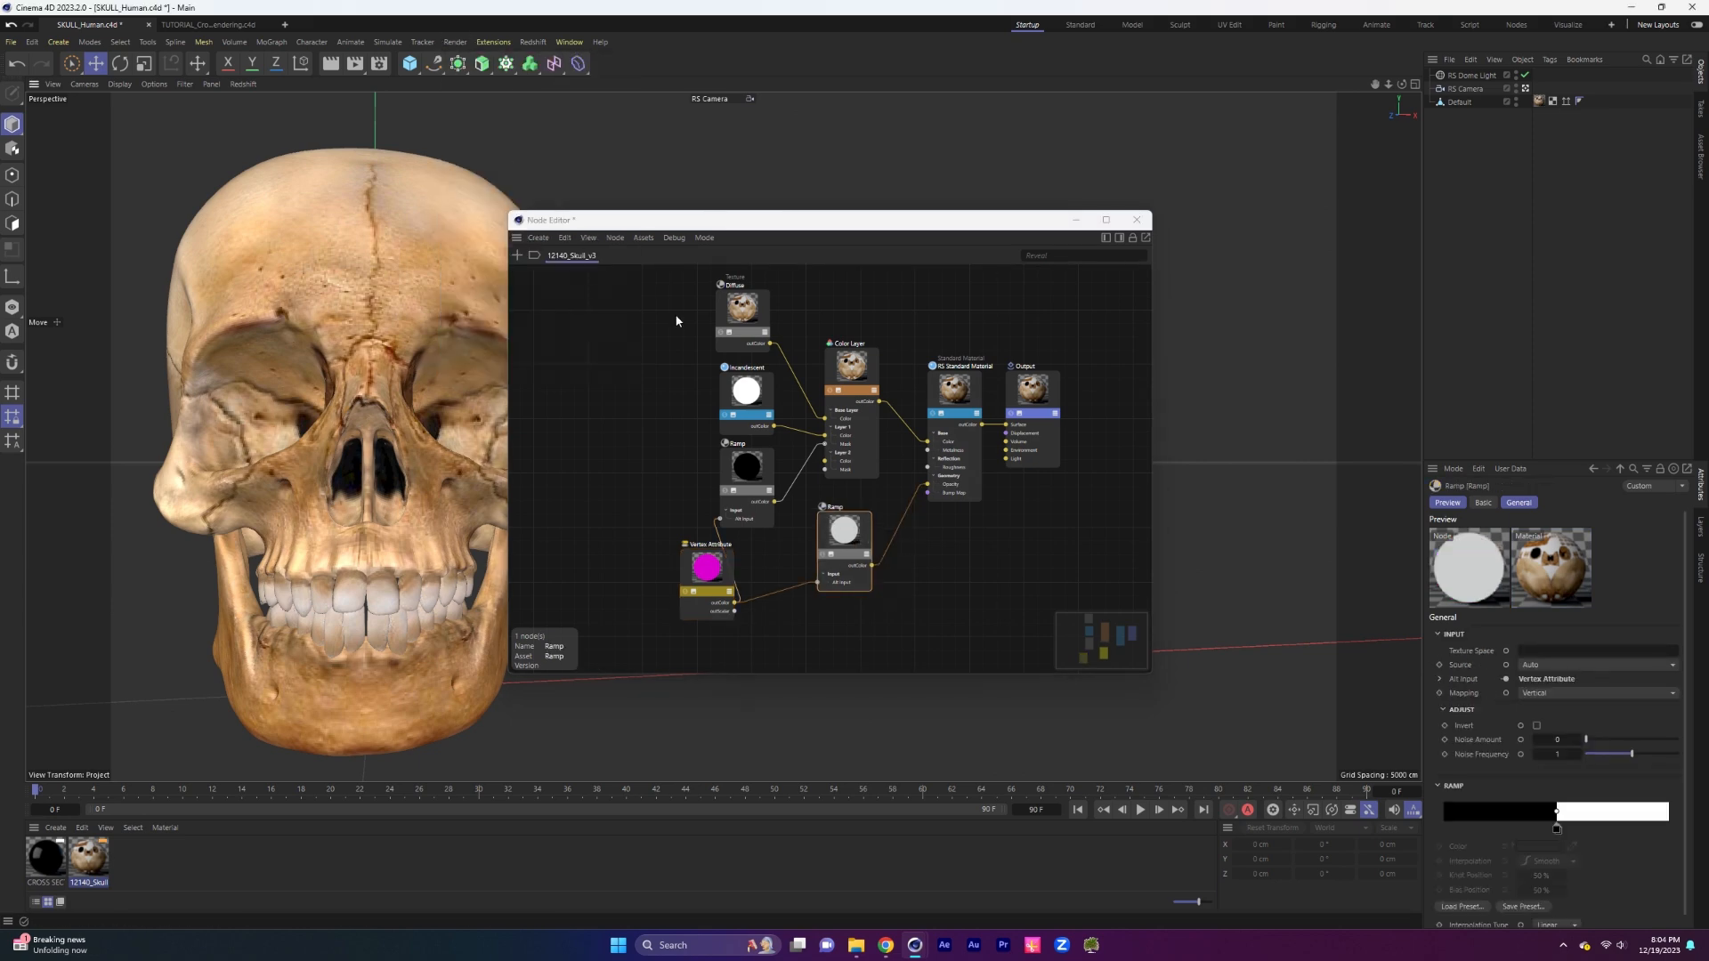
left_click(1207, 187)
left_click(1201, 194)
left_click(1201, 194)
left_click(1191, 224)
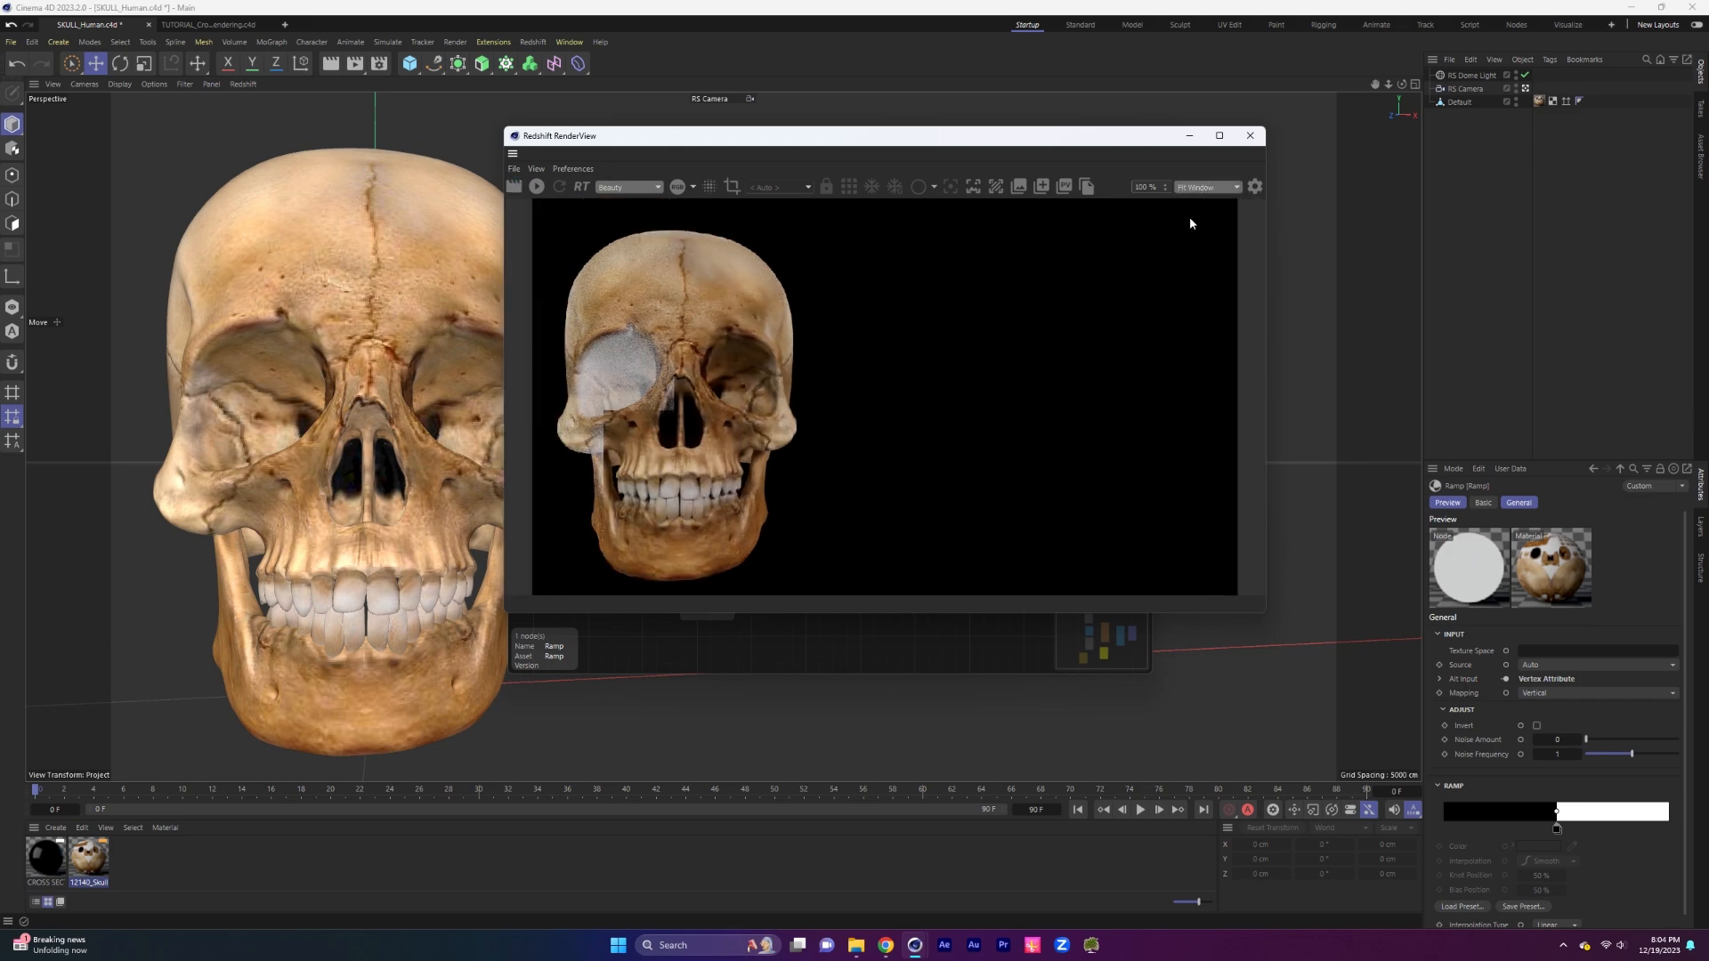
left_click(535, 187)
left_click_drag(984, 142, 618, 244)
left_click(949, 223)
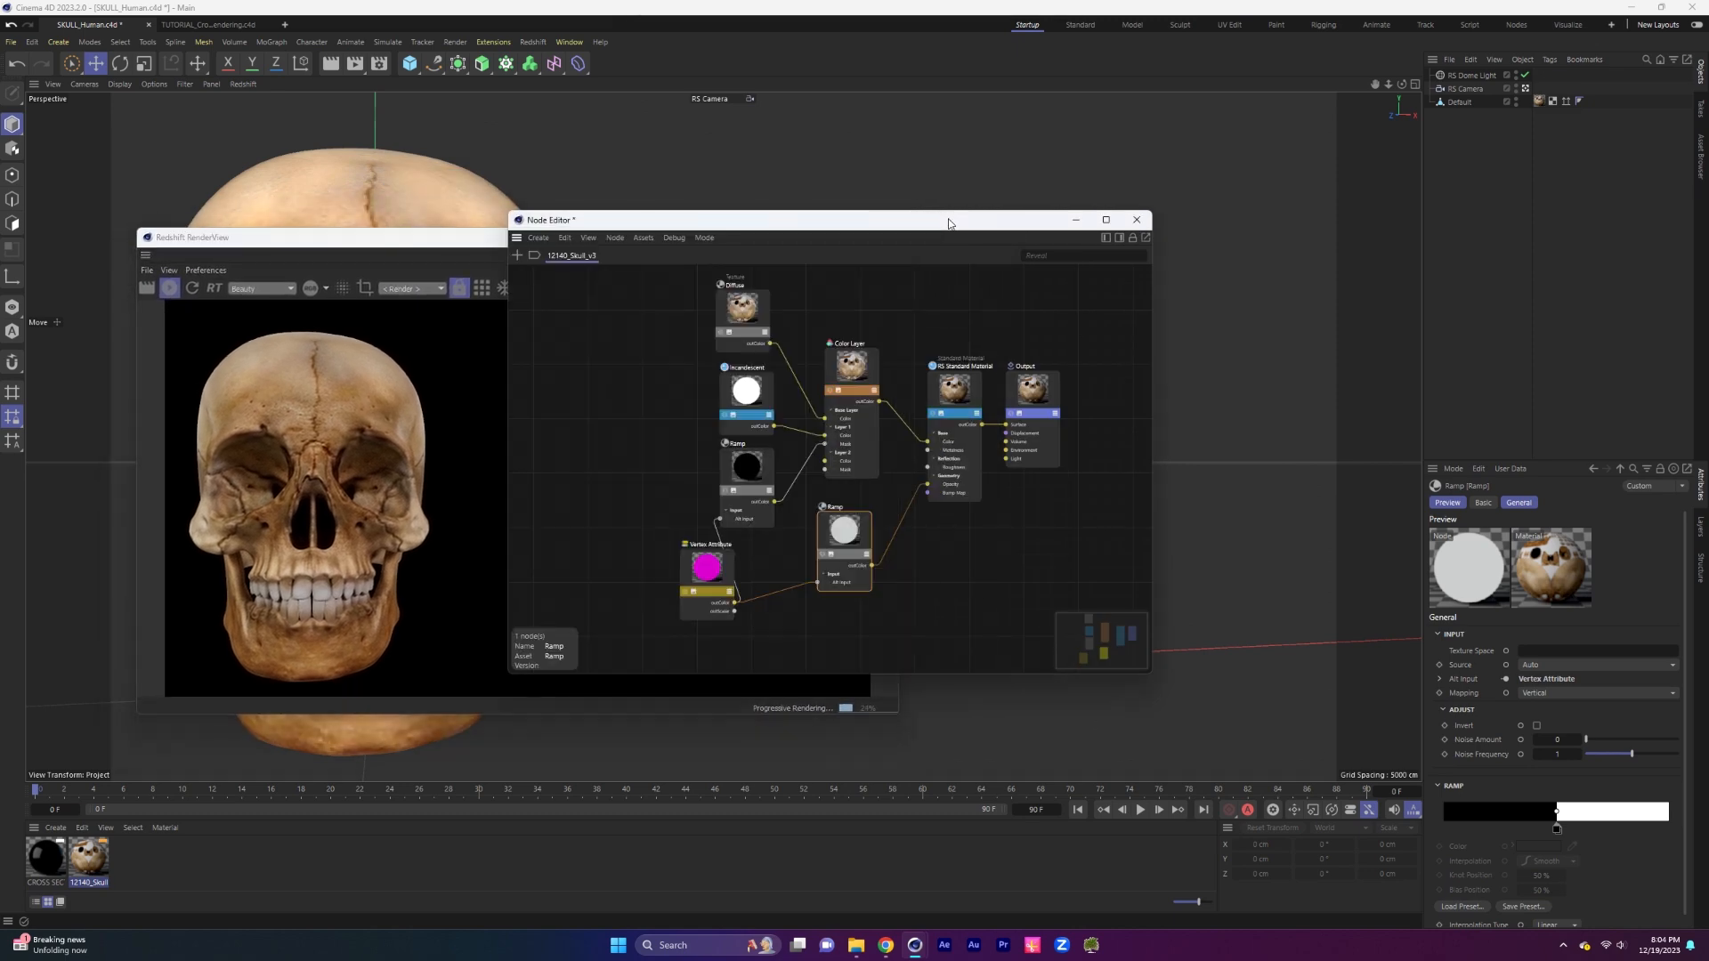
left_click_drag(949, 223, 973, 228)
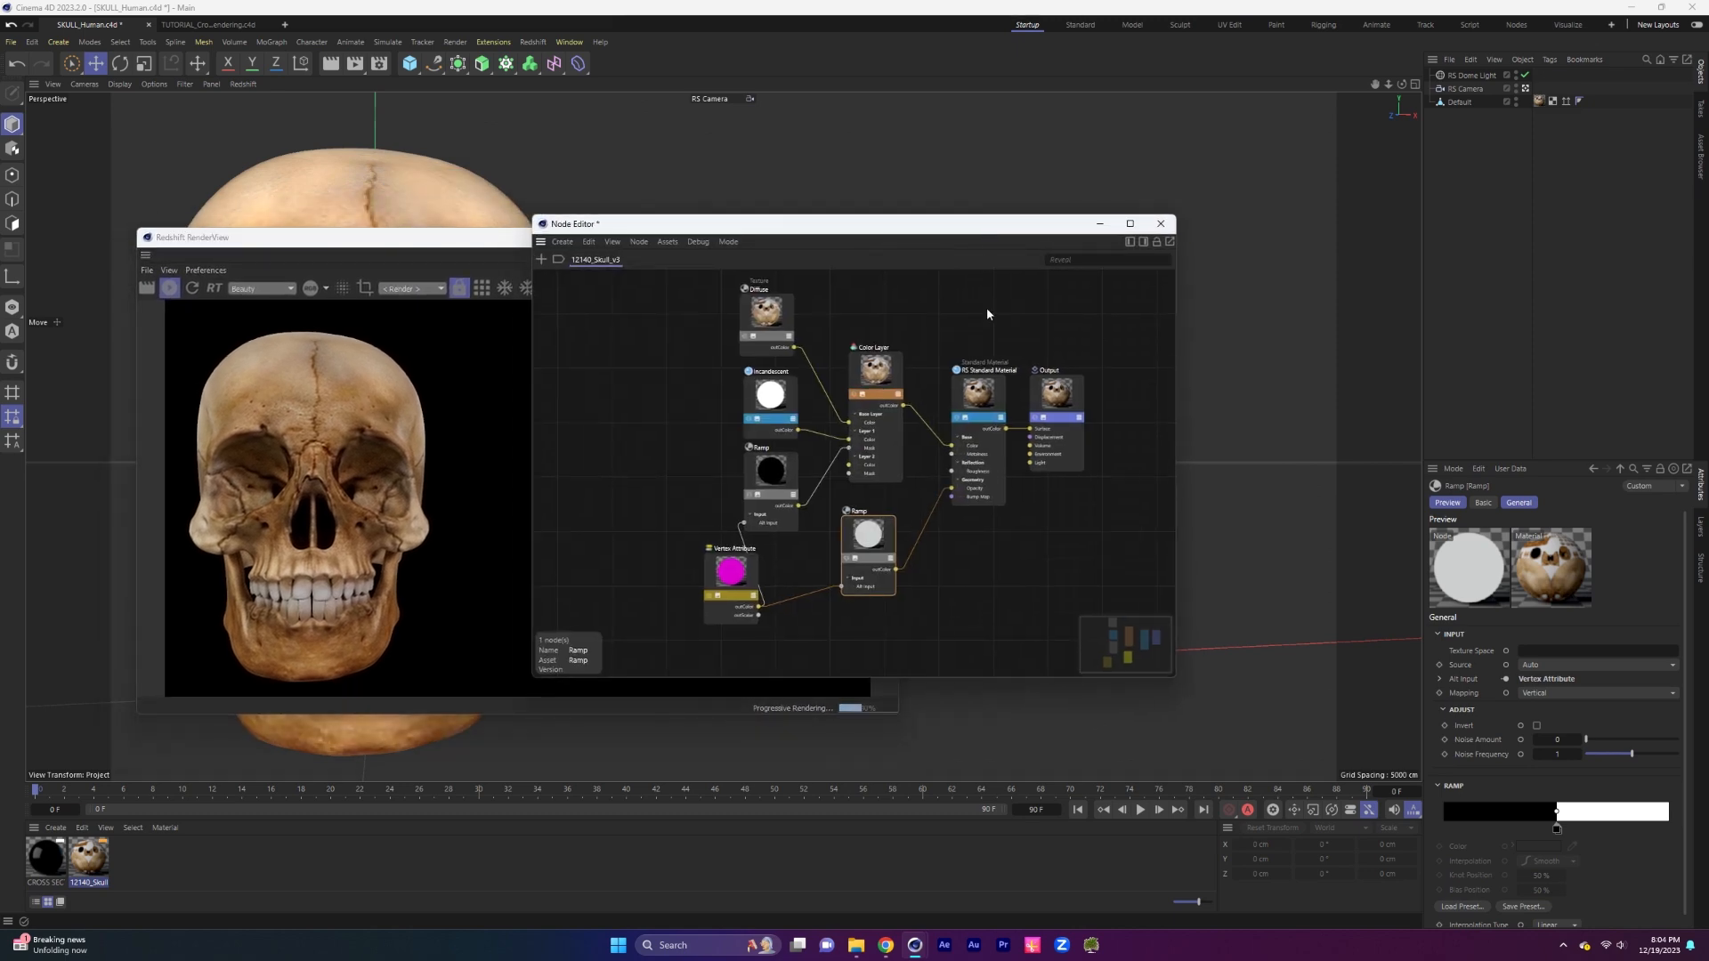
Add a Vertex Map tag to the Default skull object.
left_click(1462, 102)
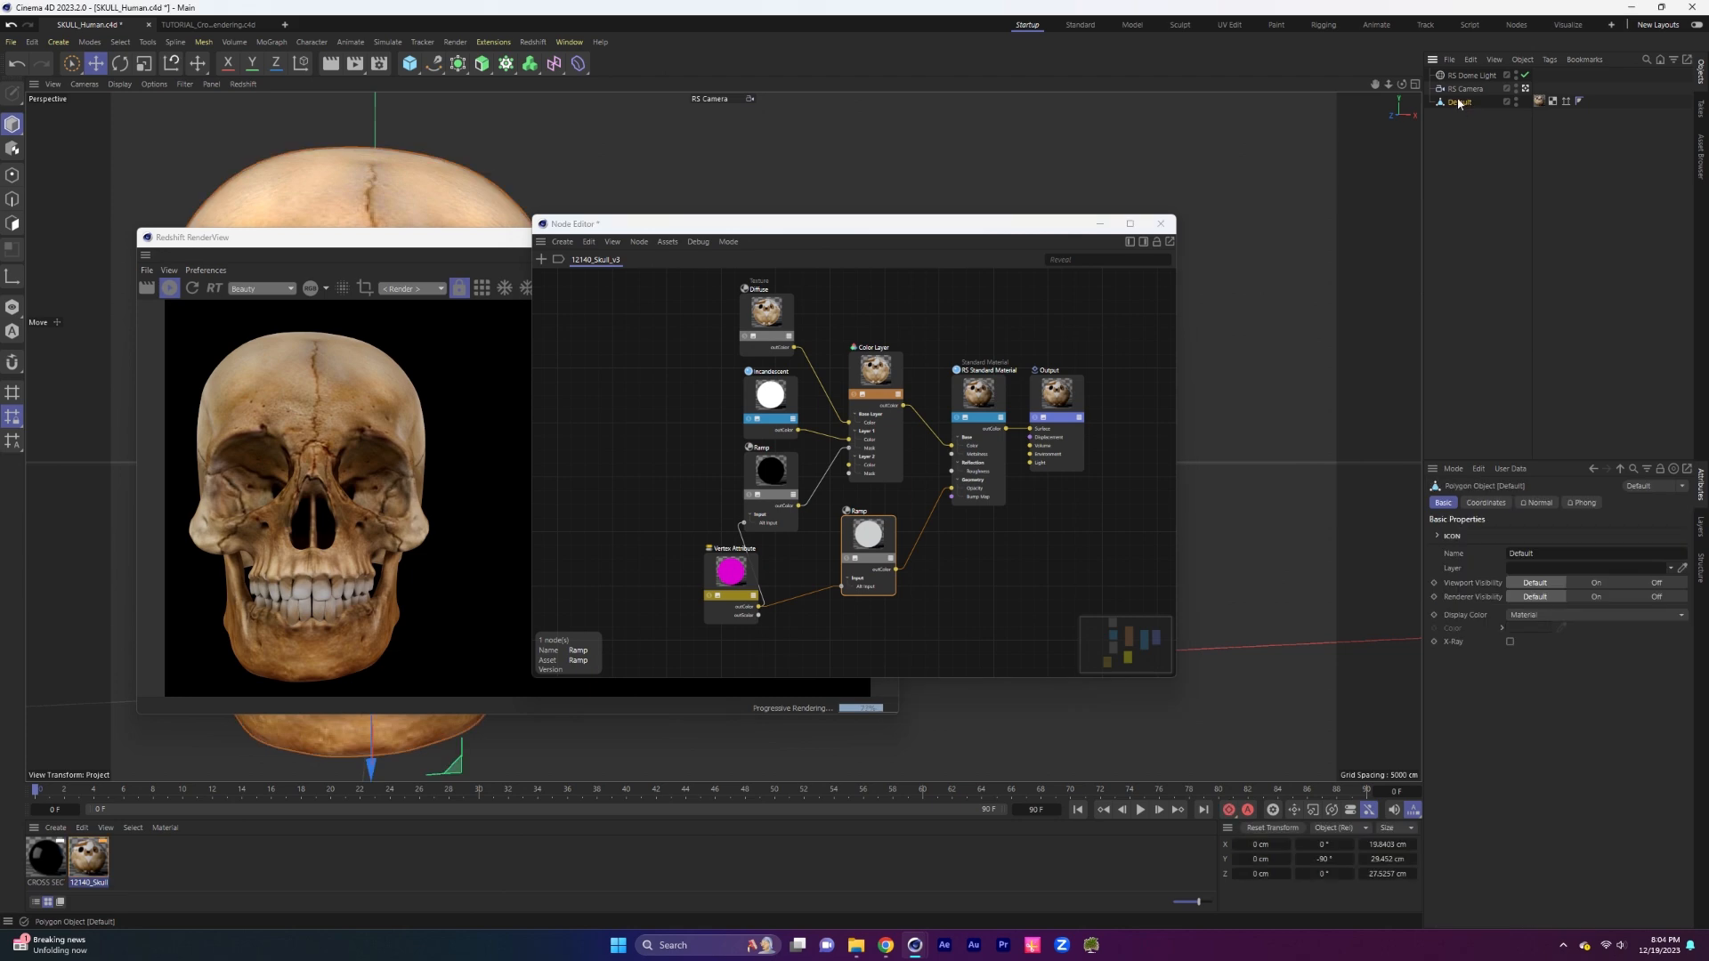
right_click(1465, 105)
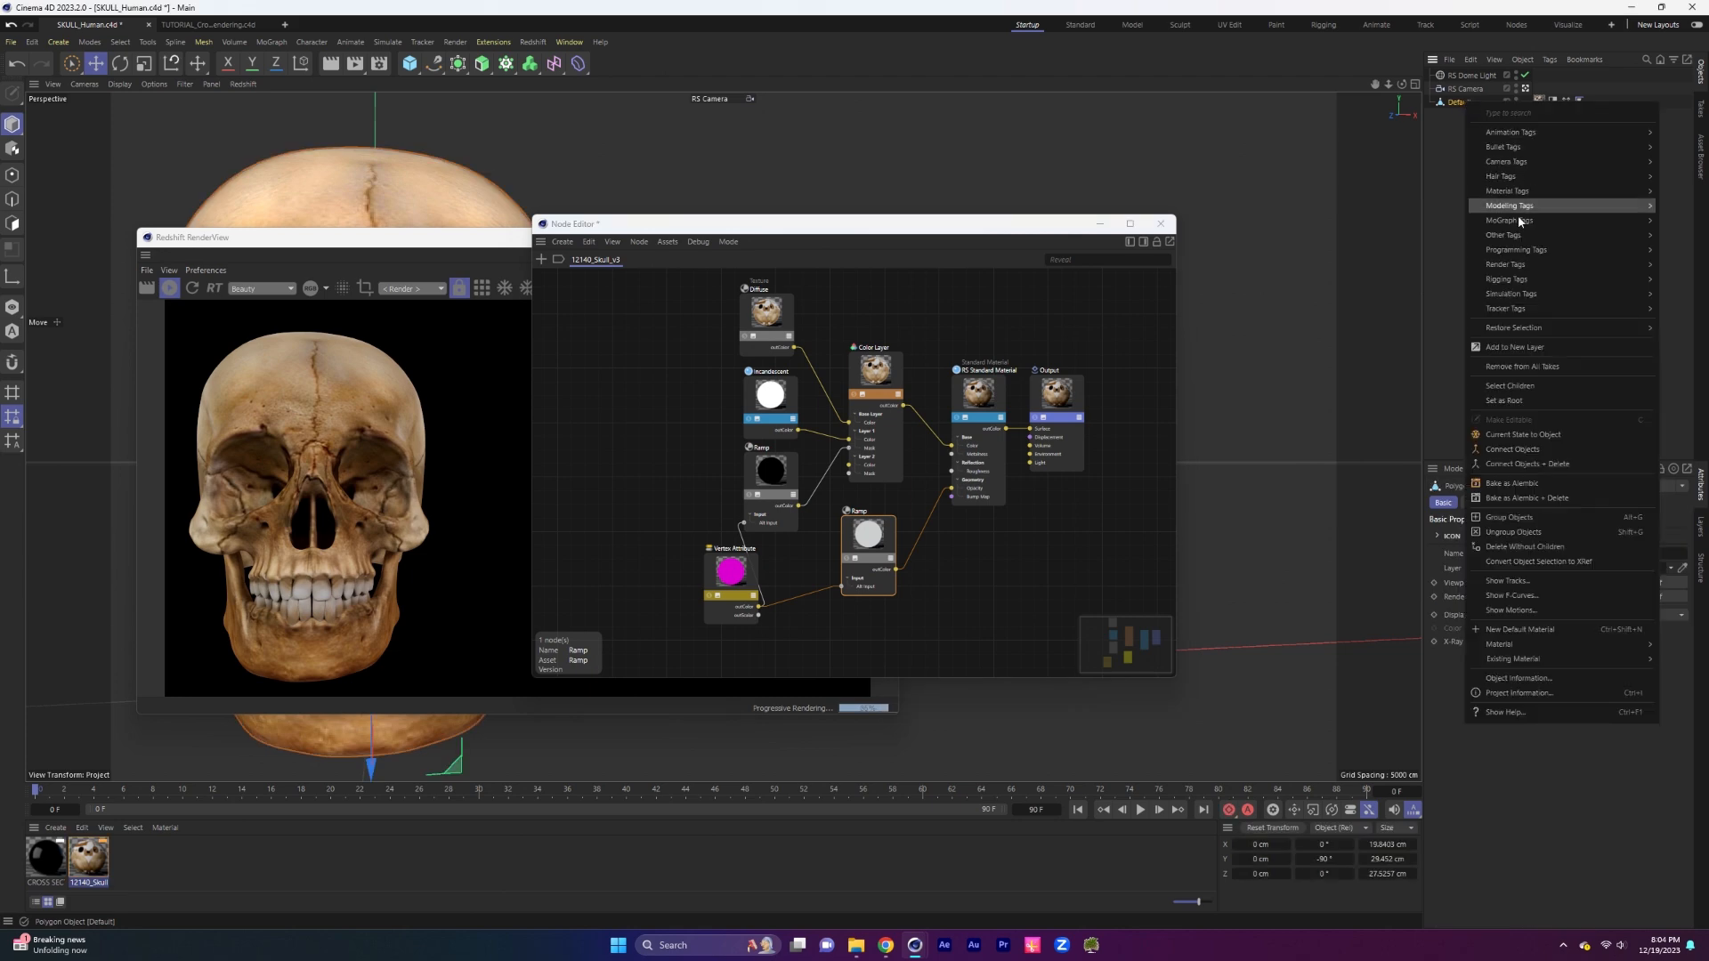
mouse_move(1513, 235)
left_click(1384, 375)
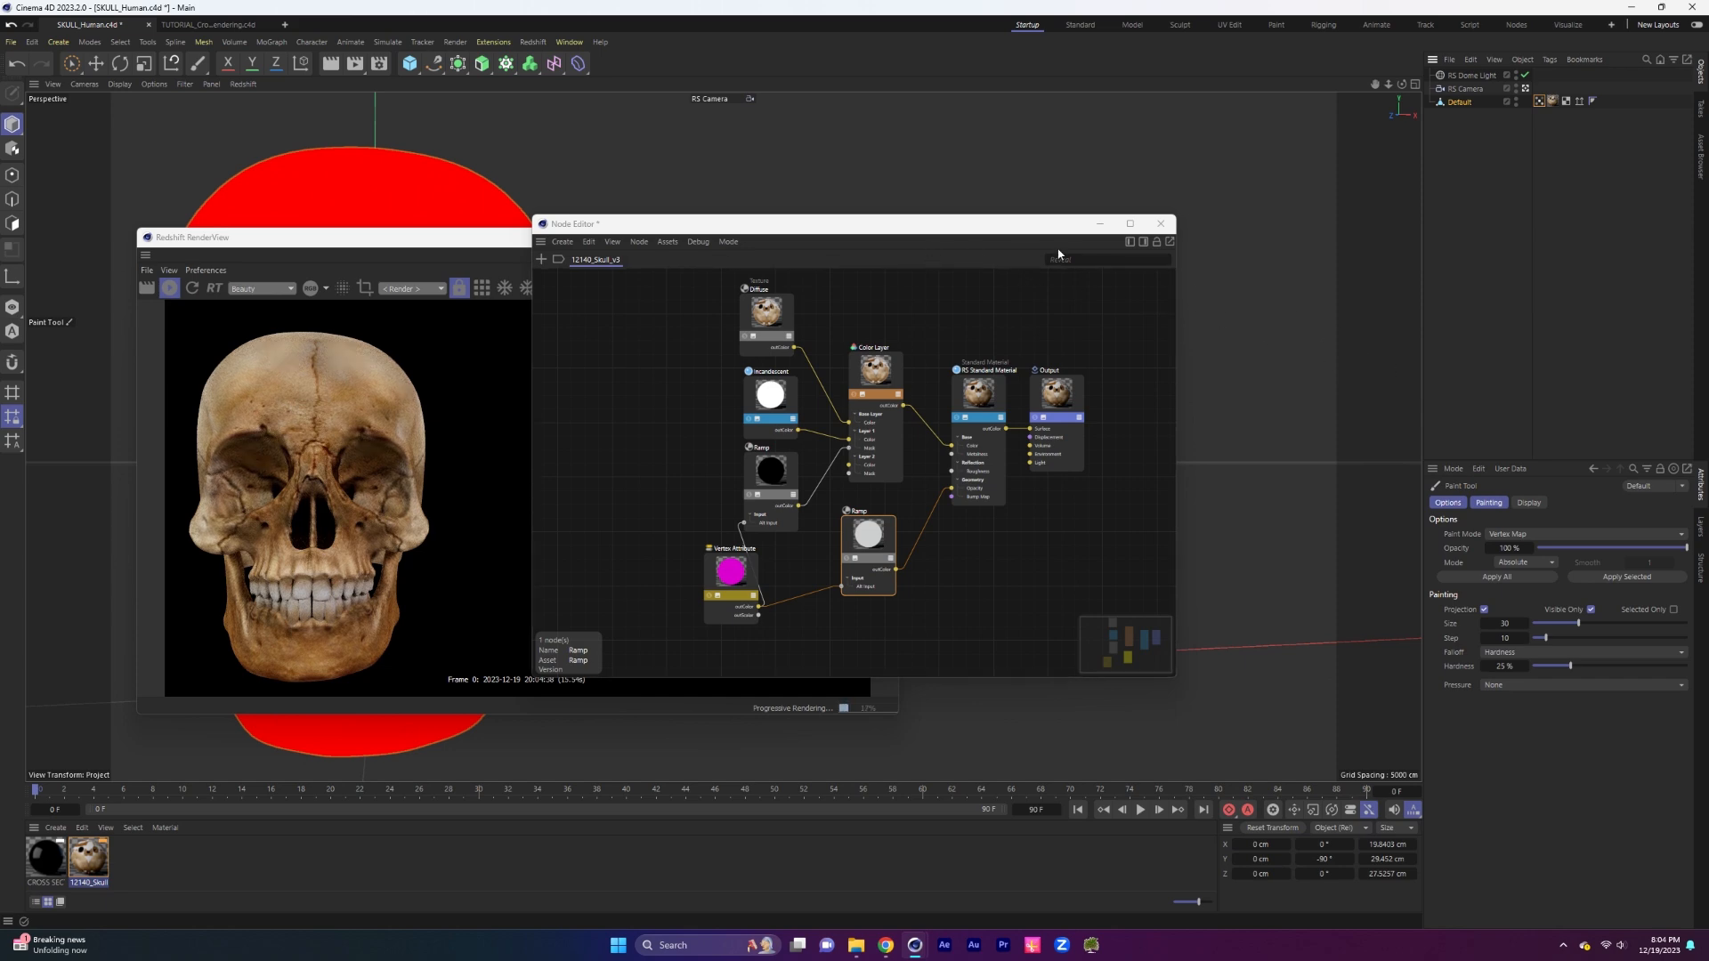
Link the skull's vertex map as the Attribute Name of the Vertex Attribute node.
left_click(750, 560)
left_click(1149, 241)
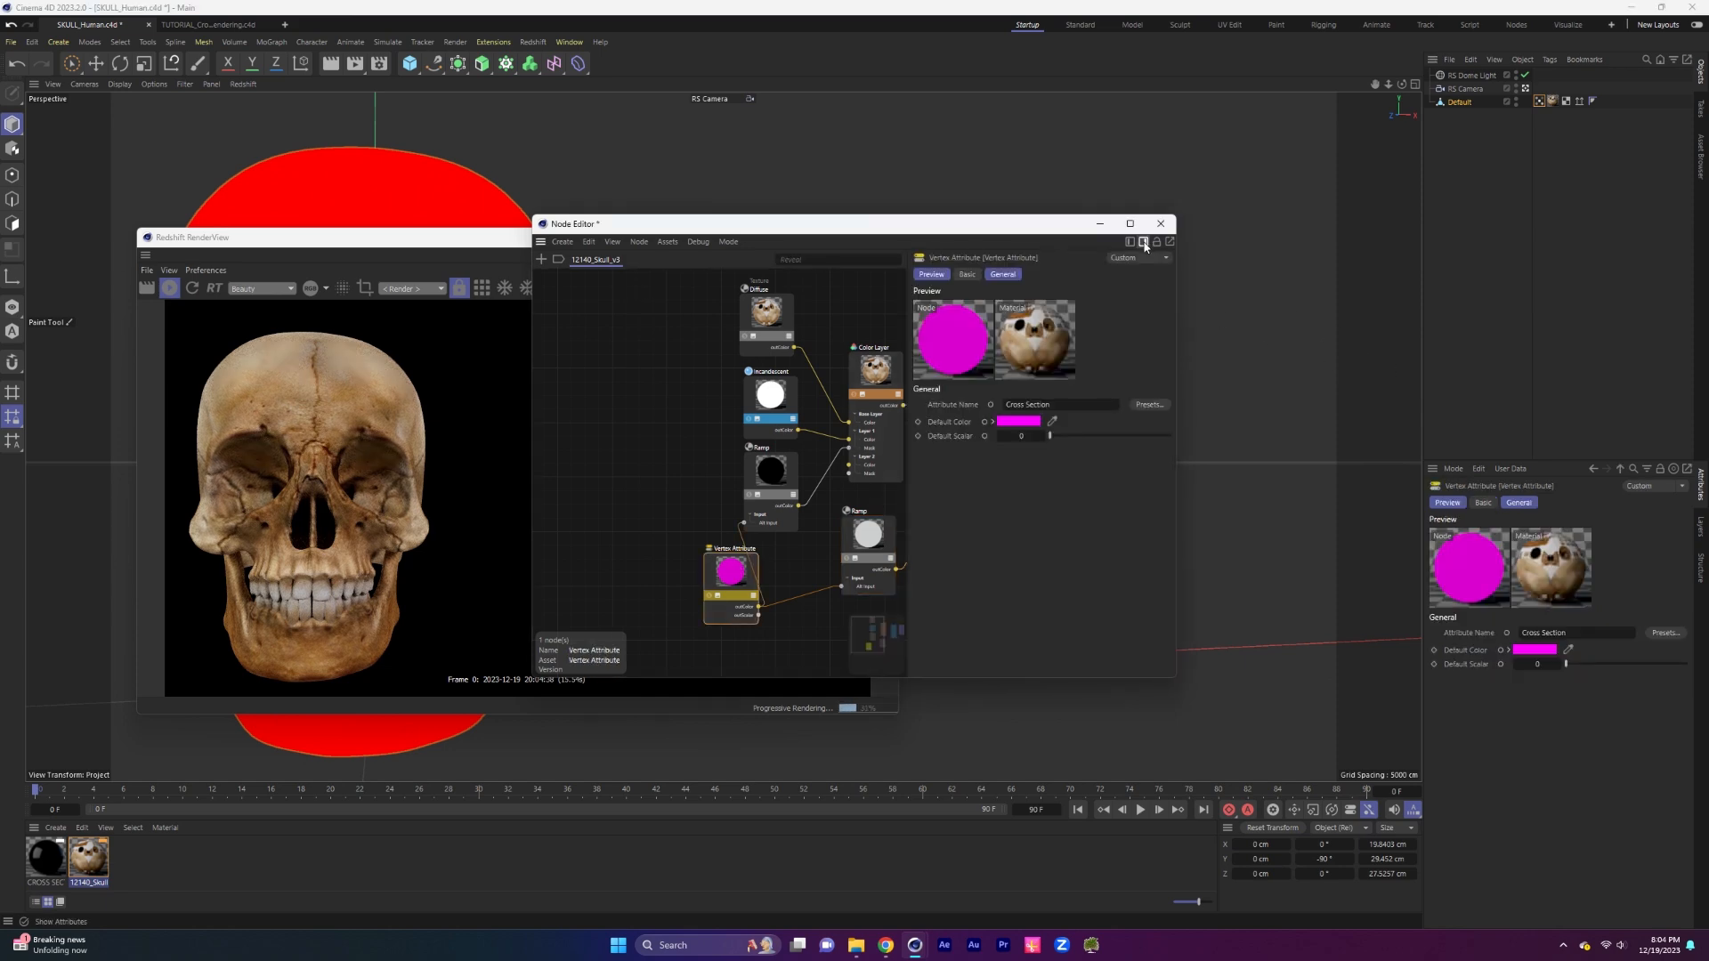
left_click(1539, 102)
left_click_drag(1539, 103, 1061, 410)
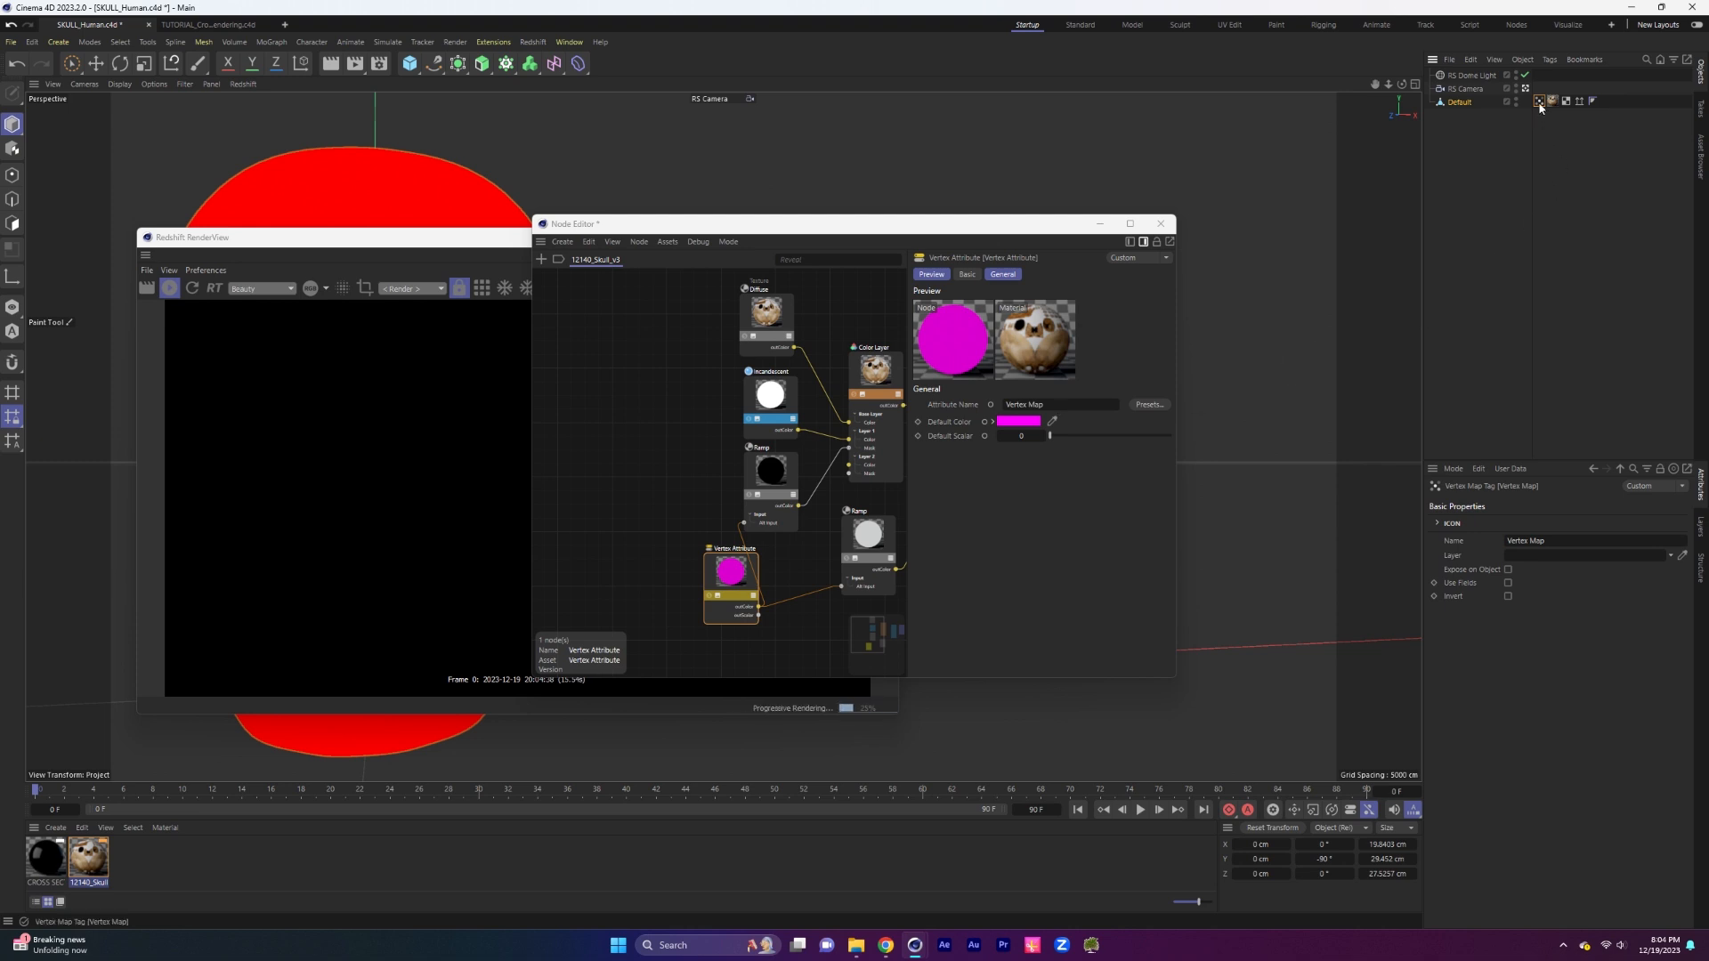
Enable Use Fields on the vertex map, replace the Freeze layer with a Linear Field, and close the Node Editor.
left_click(1508, 583)
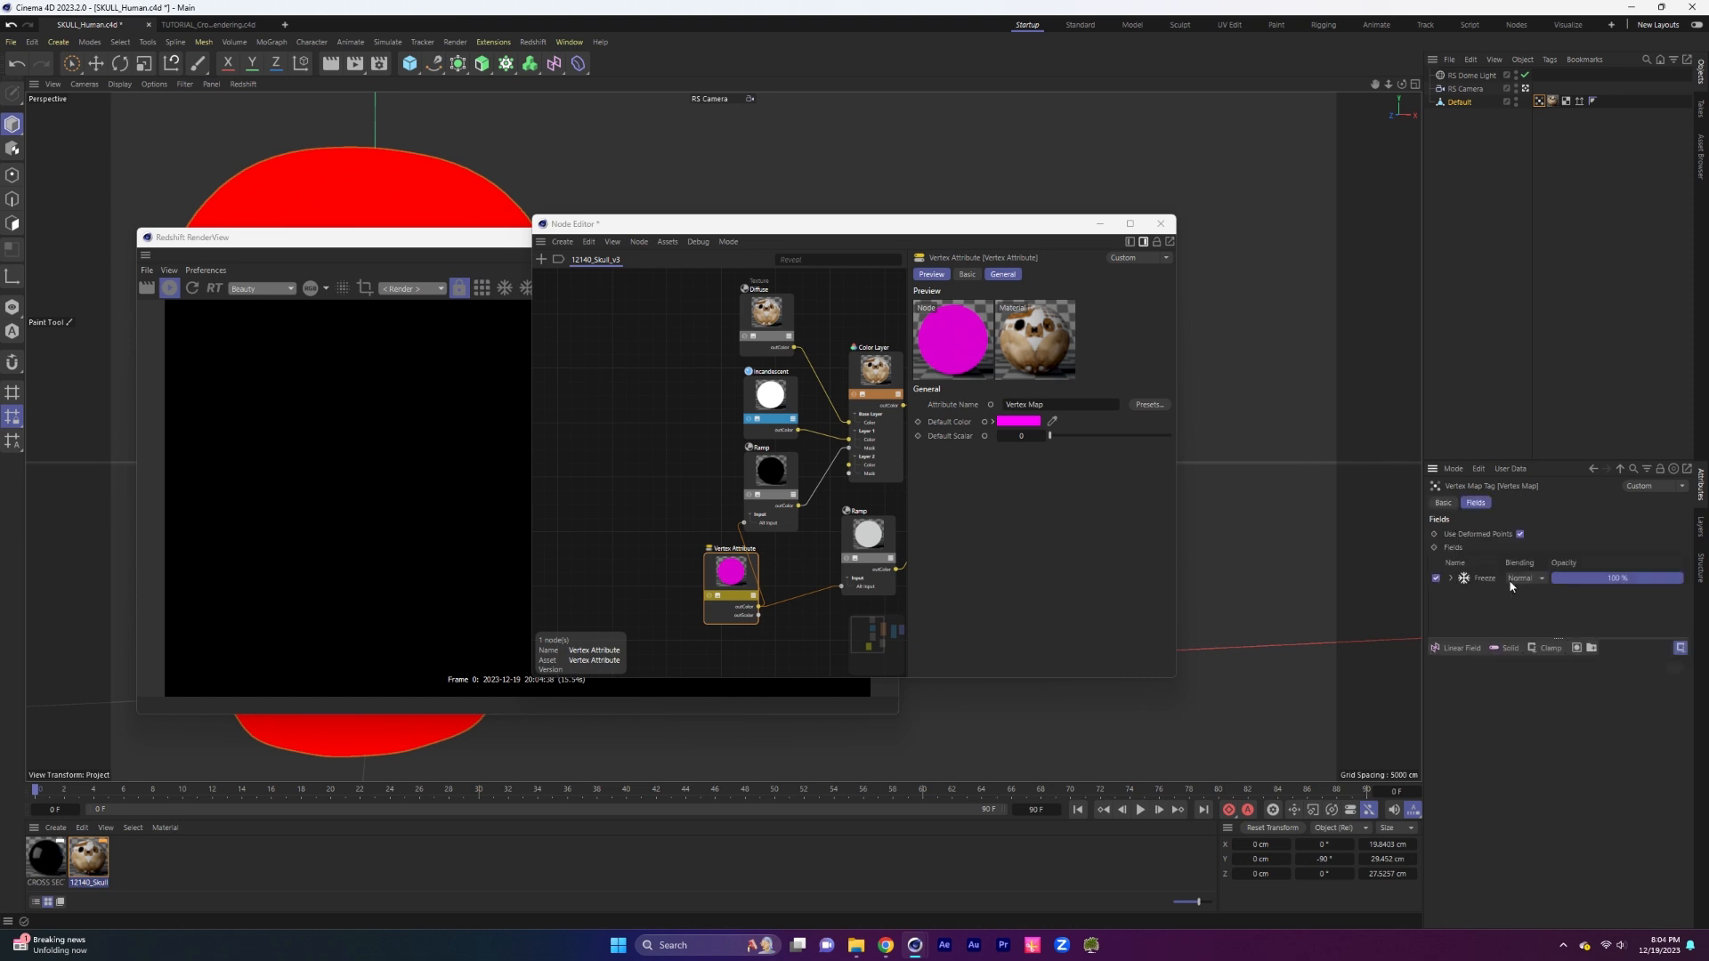
left_click(1478, 579)
key("Delete")
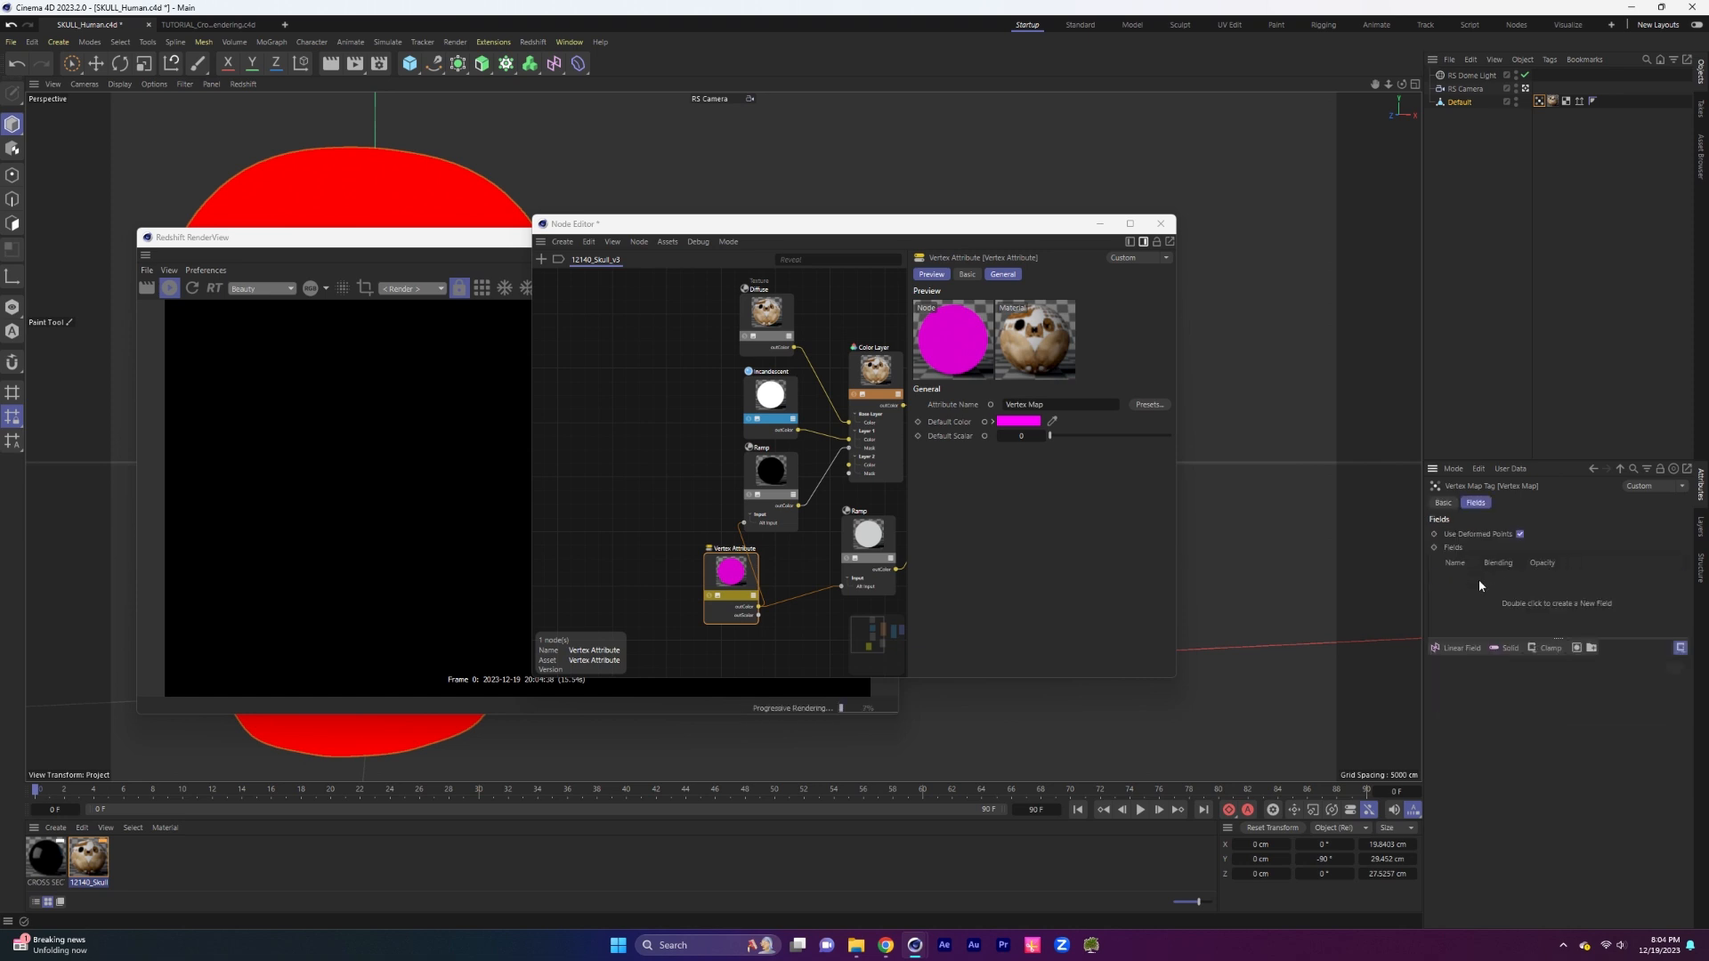
left_click(1458, 651)
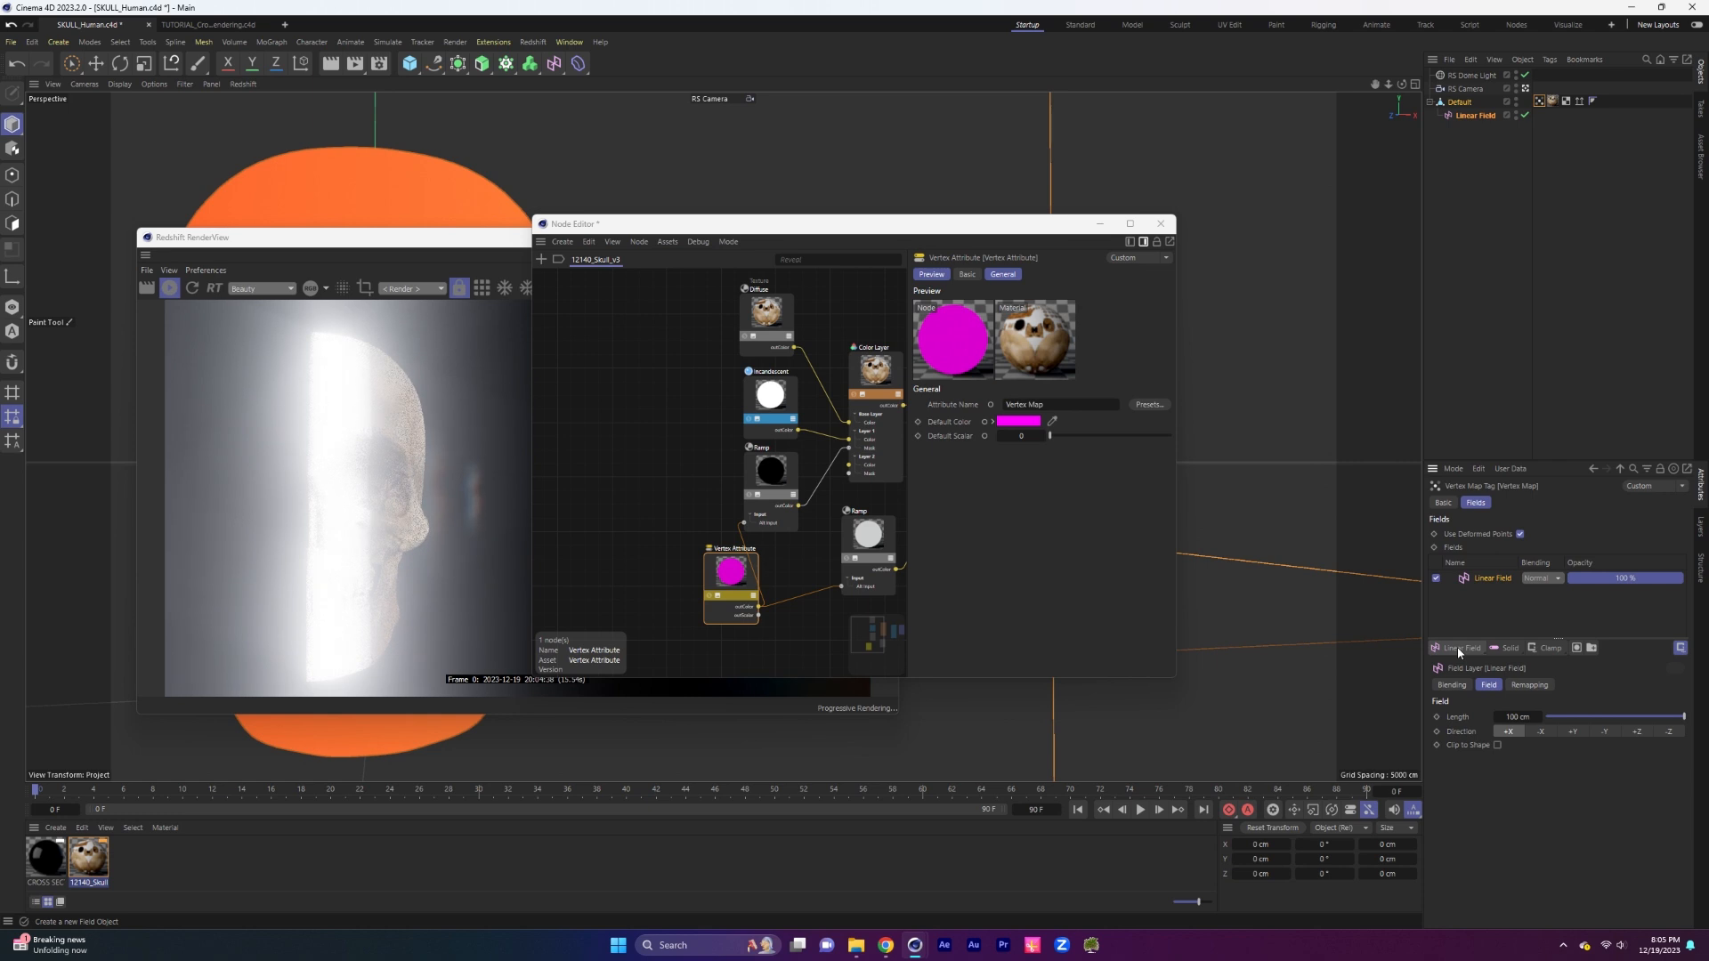
left_click_drag(775, 236, 1043, 258)
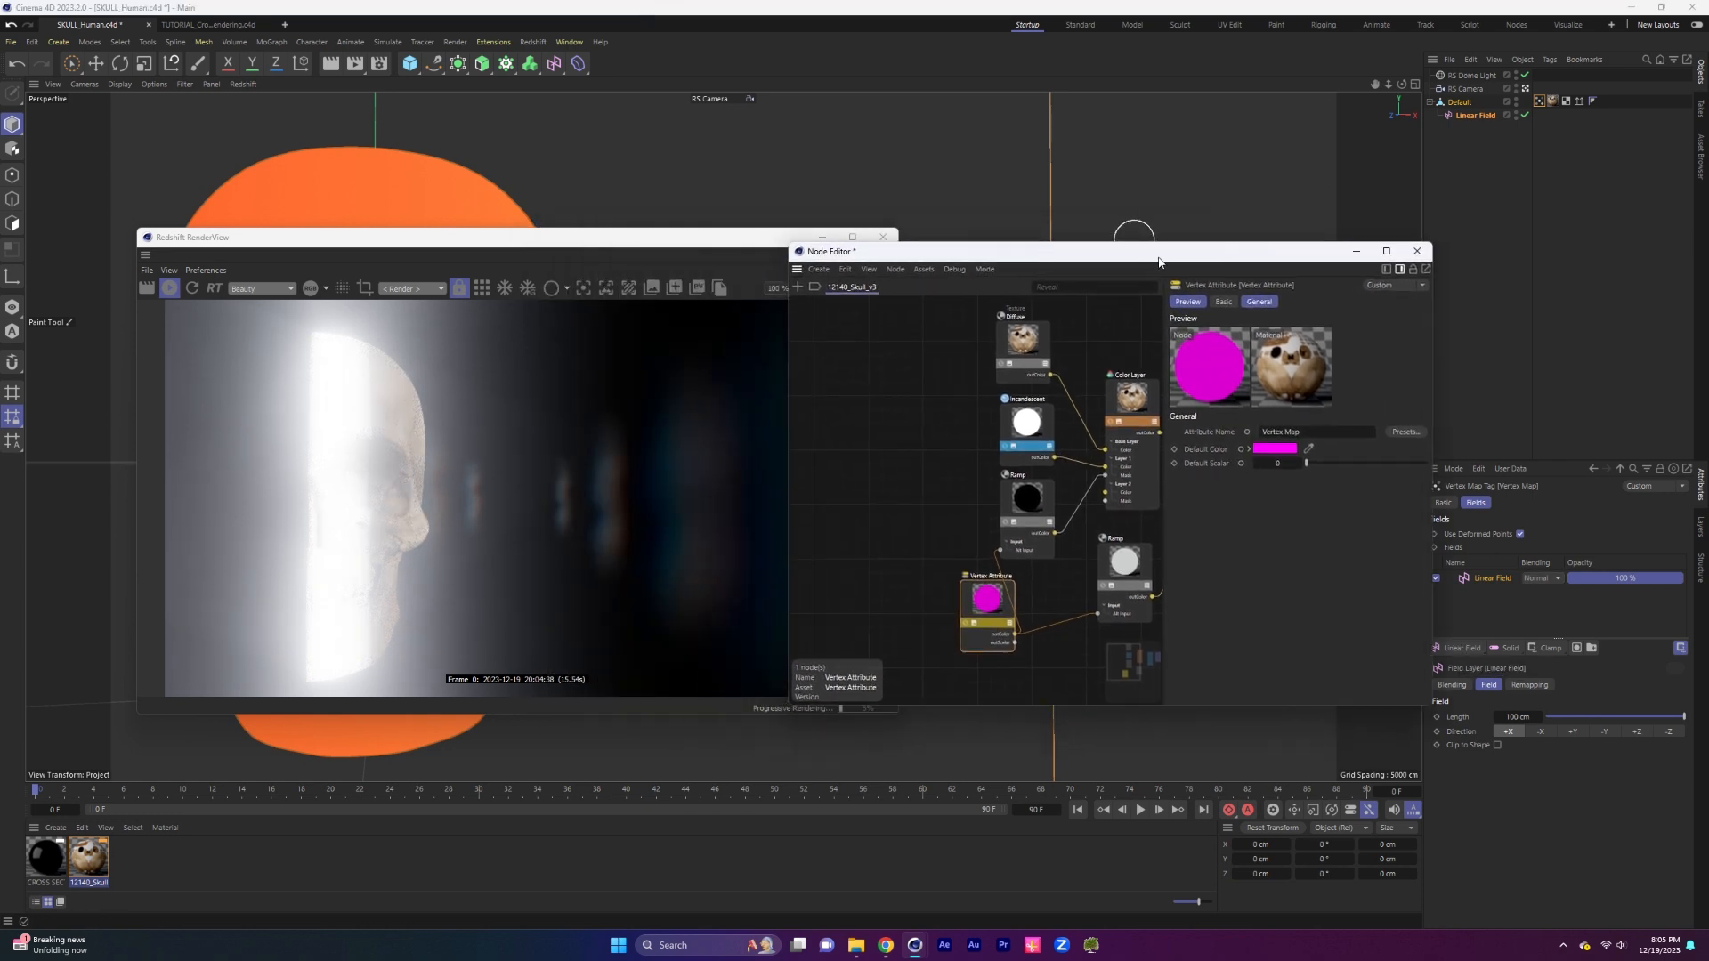
left_click(1417, 251)
left_click_drag(711, 245, 1159, 195)
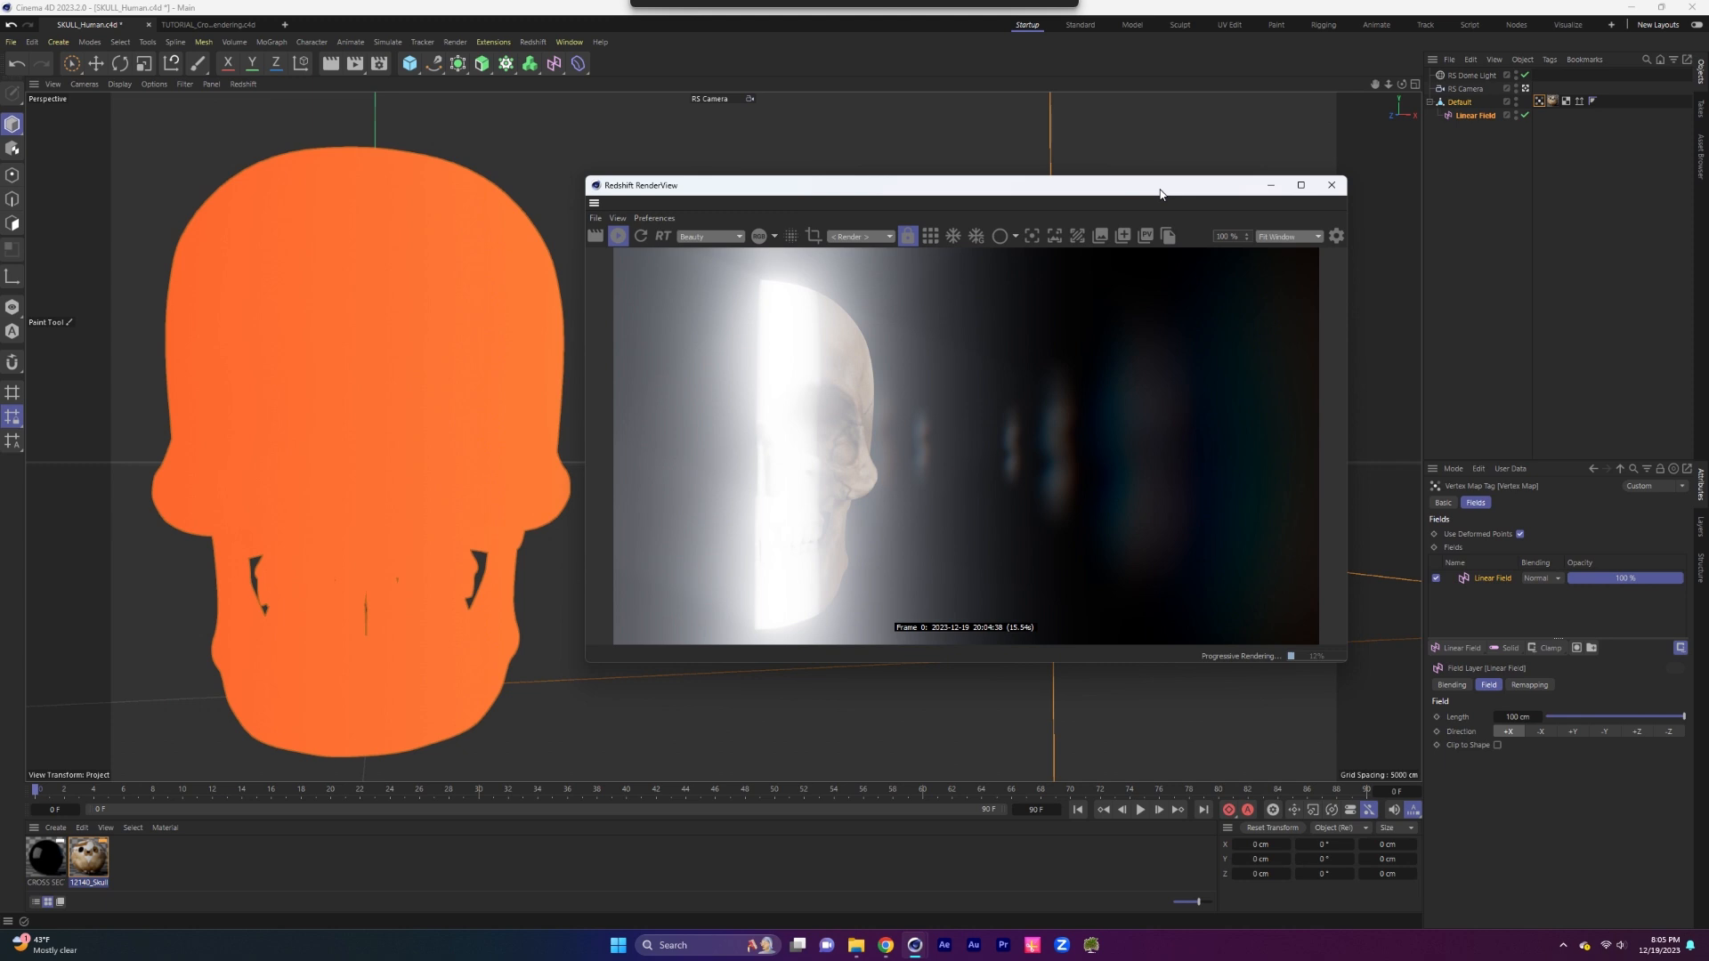
Shorten the Linear Field's length to a few centimetres to suit the skull's scale.
left_click_drag(370, 374, 553, 360, "alt")
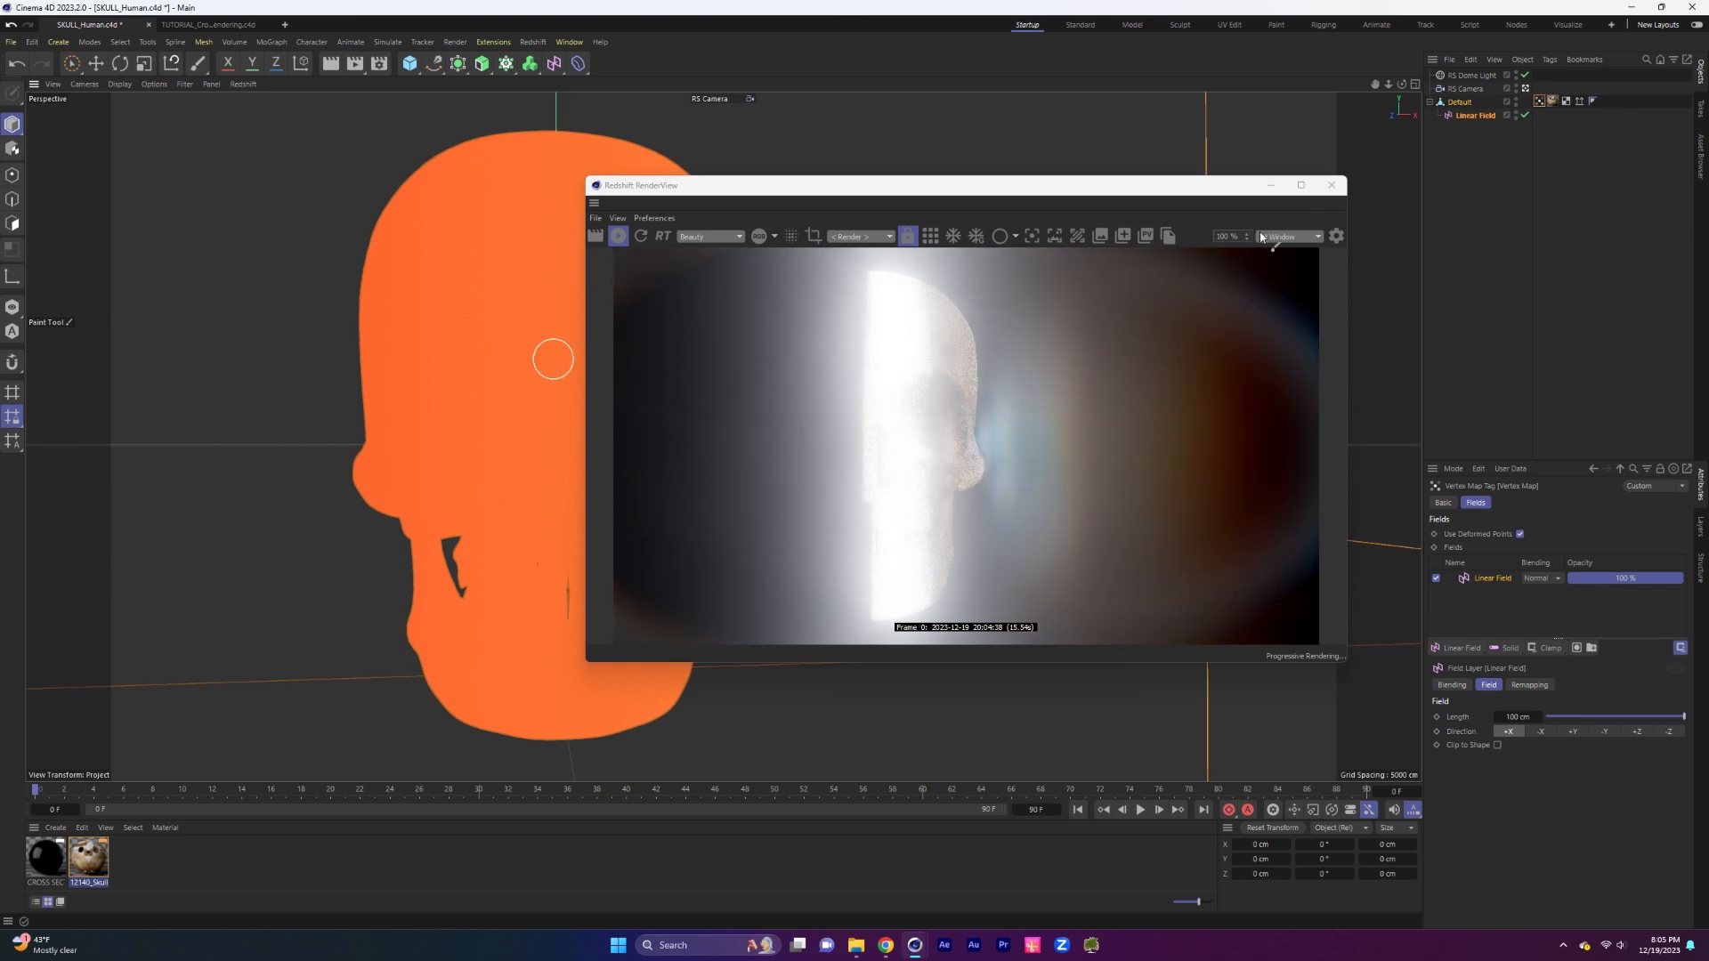
left_click(1475, 116)
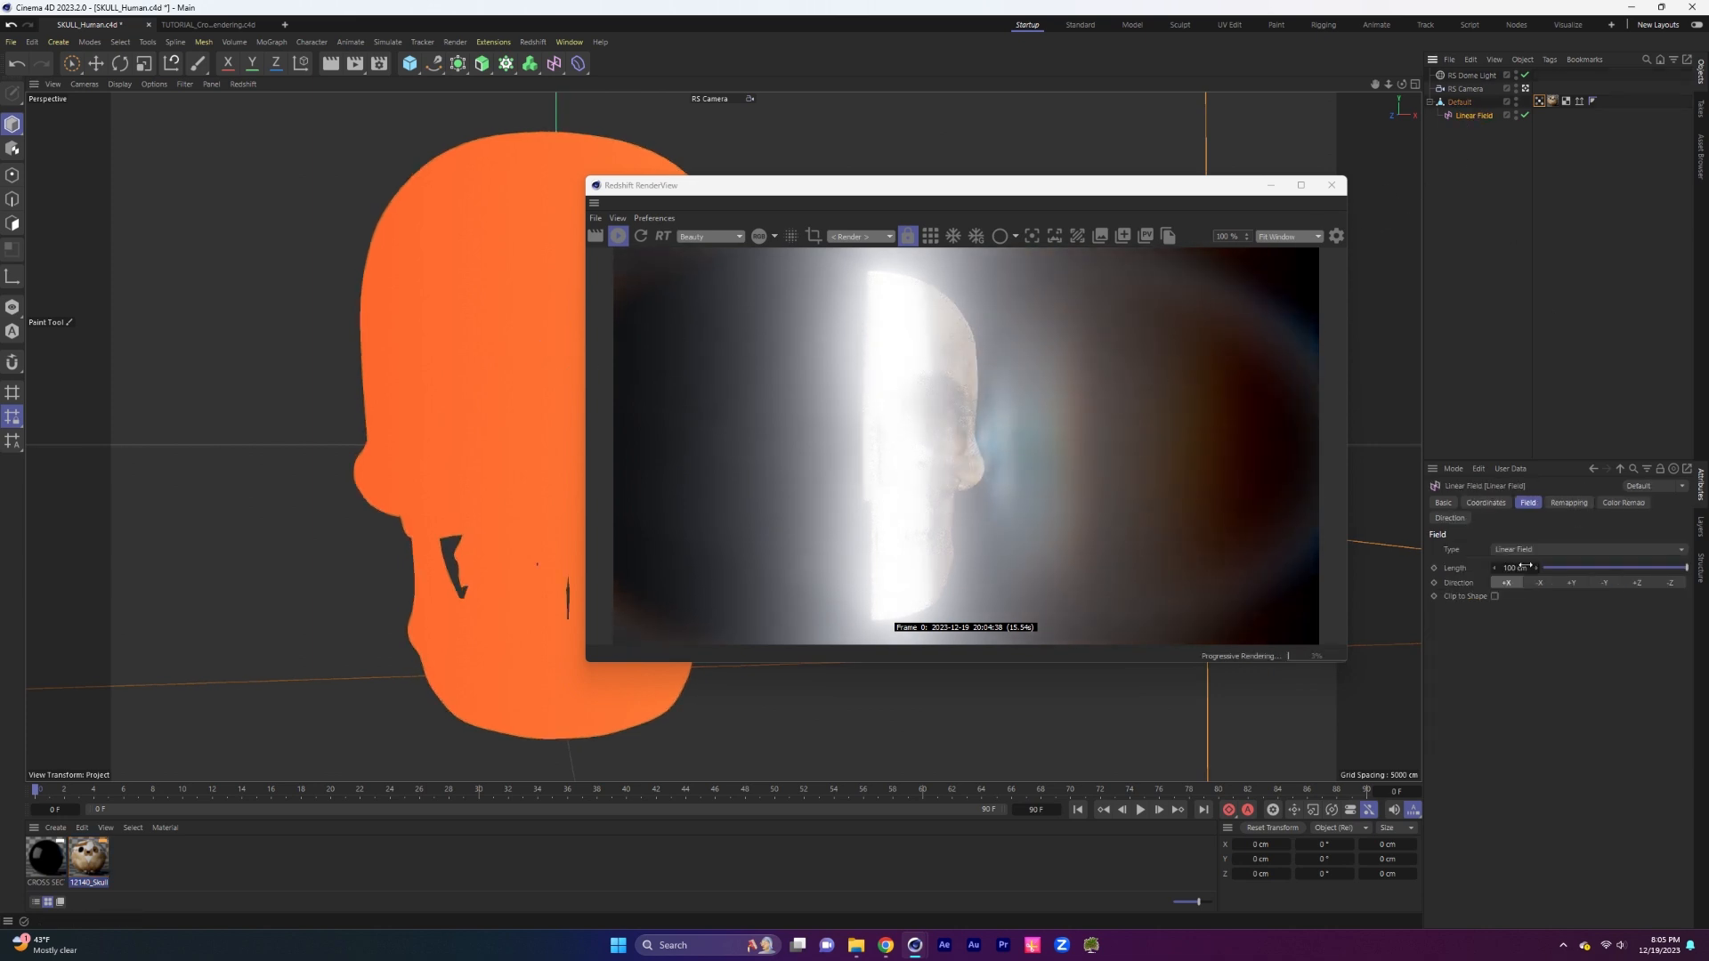
left_click_drag(1670, 576, 1554, 562)
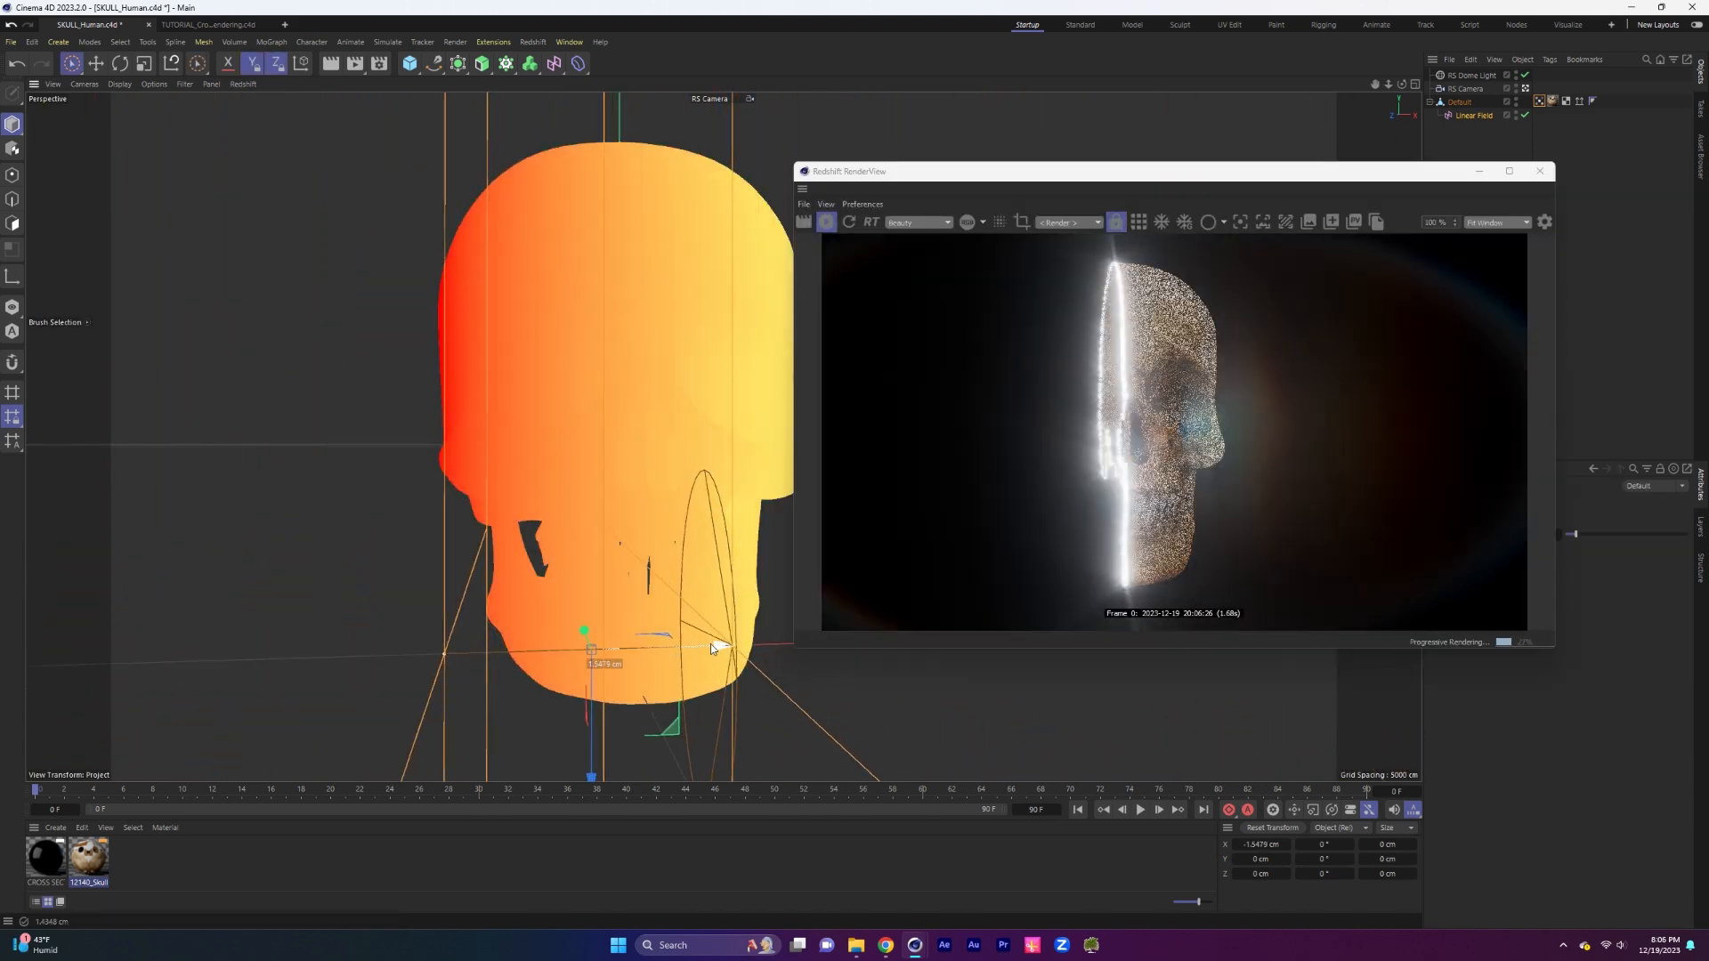
Slide the Linear Field along X through the skull and rotate it in snapped increments to change the cut direction.
mouse_move(711, 643)
left_mouse_down()
mouse_move(630, 629)
mouse_move(846, 674)
mouse_move(717, 648)
left_mouse_up()
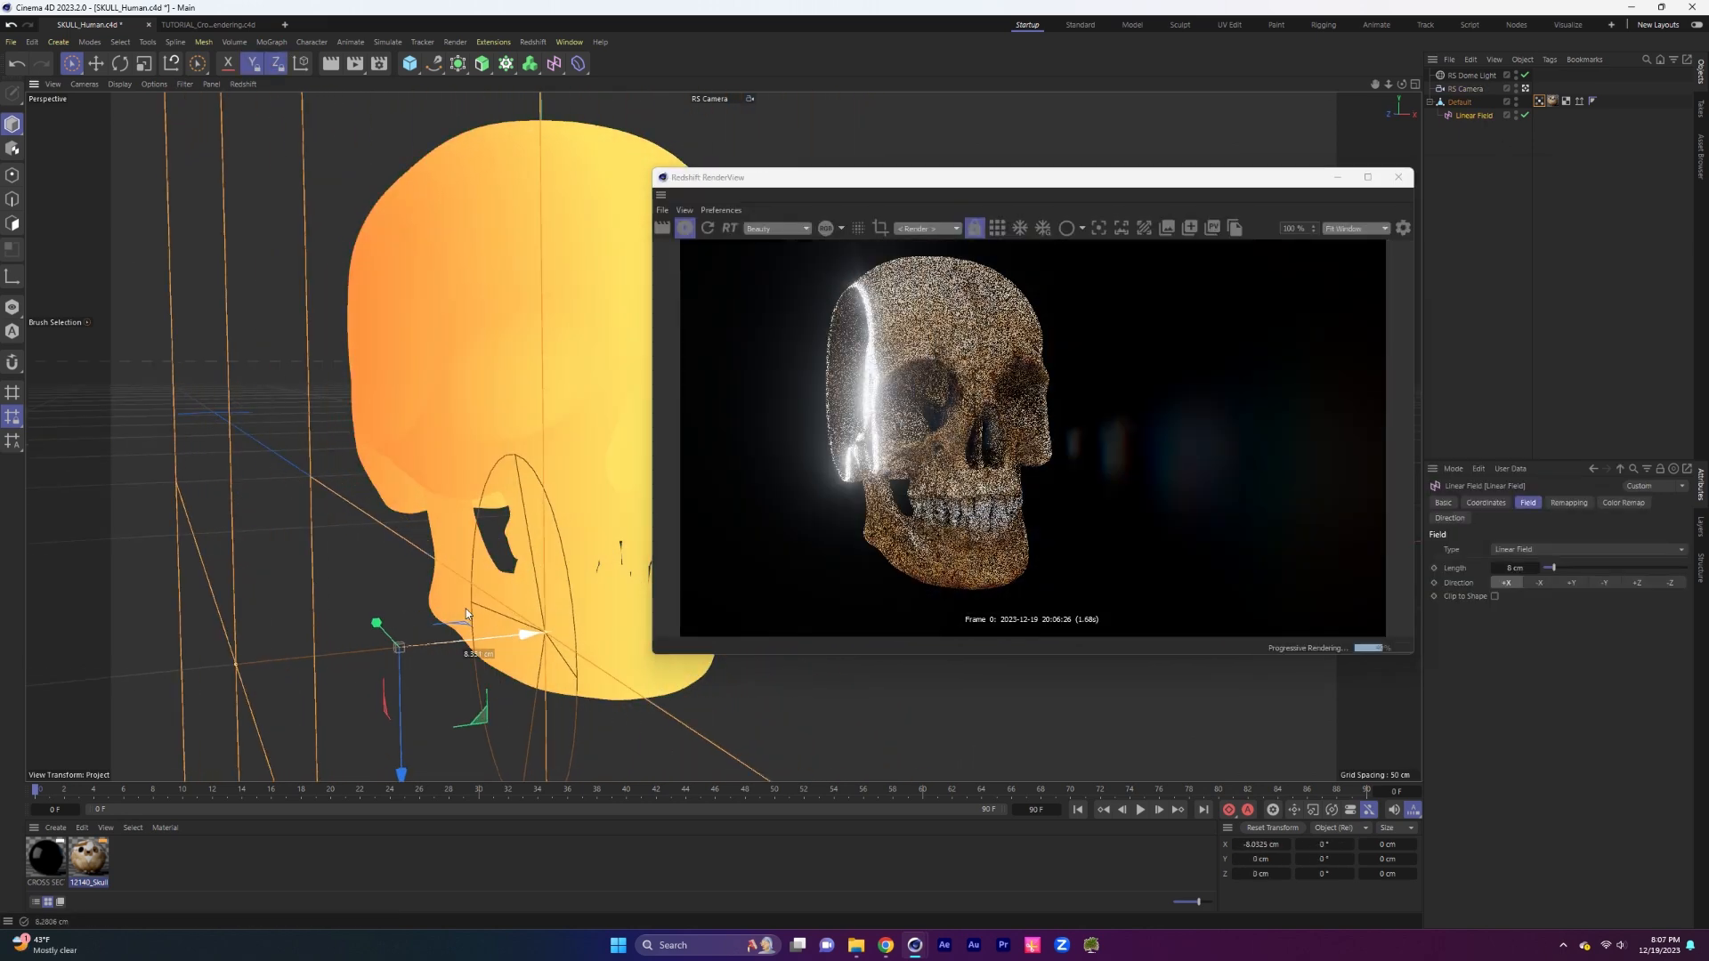
key("r")
left_click_drag(532, 653, 737, 648, "shift")
left_click_drag(552, 375, 598, 394, "alt")
left_click_drag(1080, 176, 1215, 191)
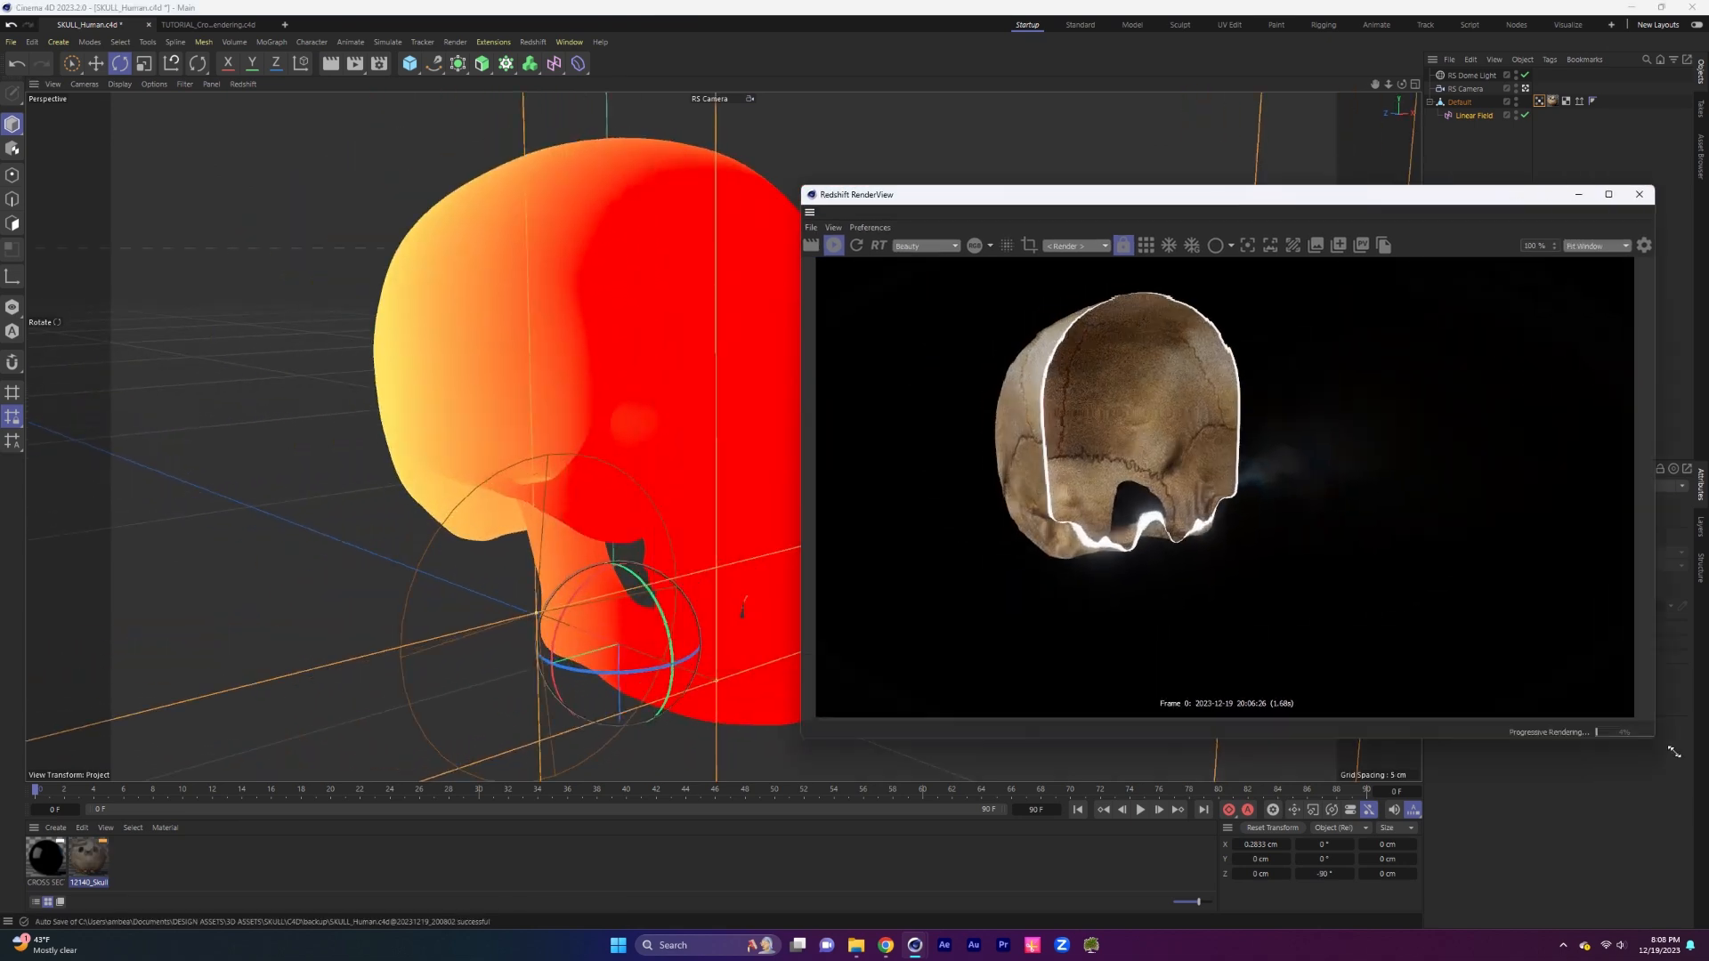